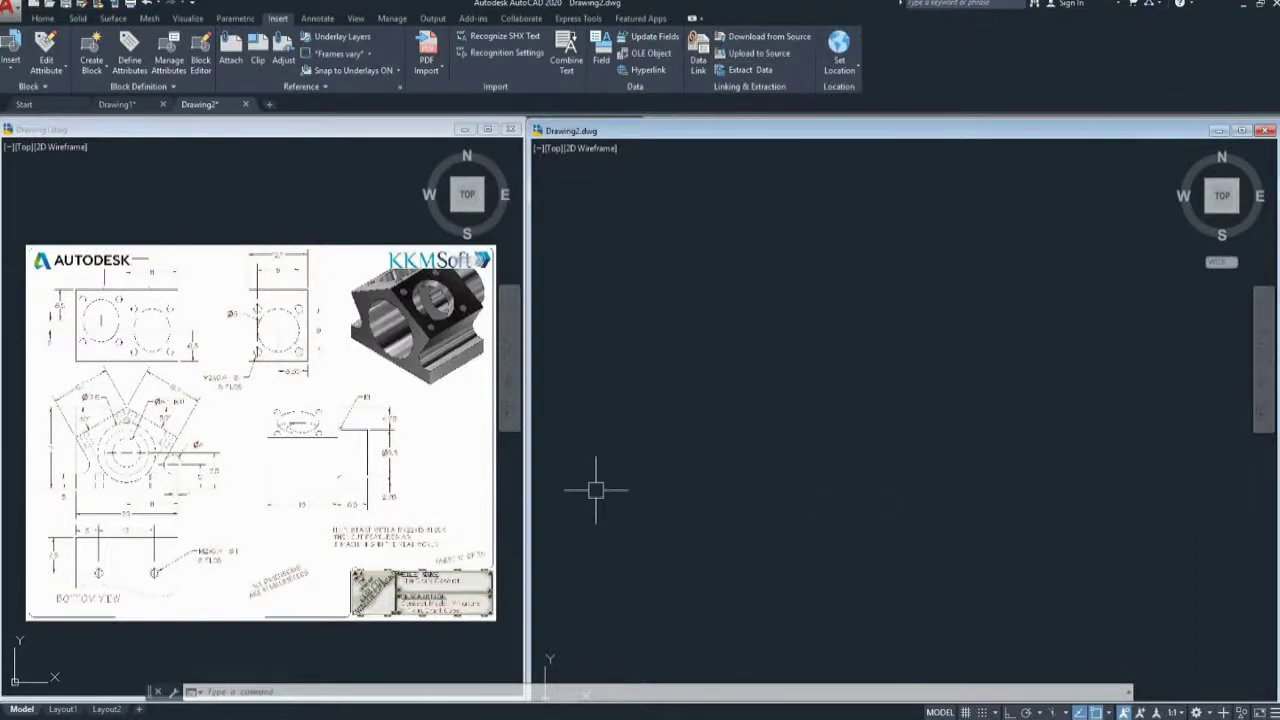
# - Zoom into Drawing1's front view, then make the empty Drawing2 the active drawing
pyautogui.scroll(2, 73, 445)
pyautogui.scroll(1, 73, 445)
pyautogui.scroll(2, 73, 445)
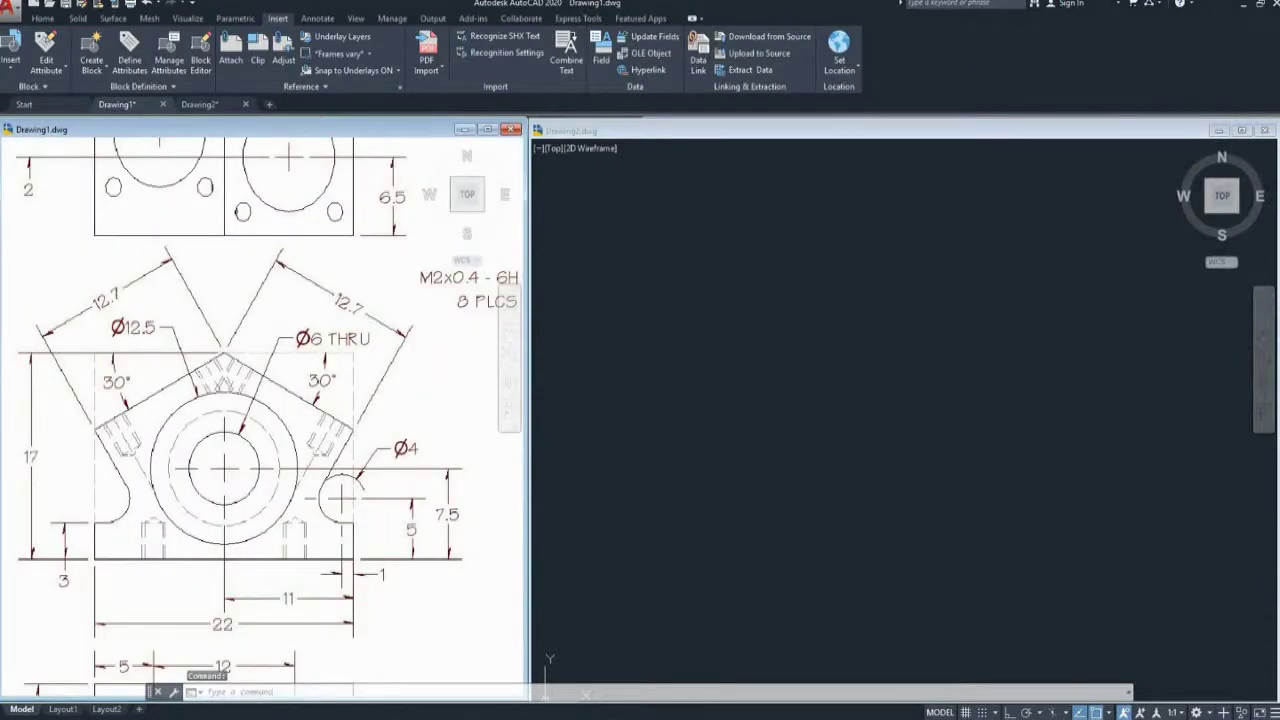
pyautogui.click(798, 507)
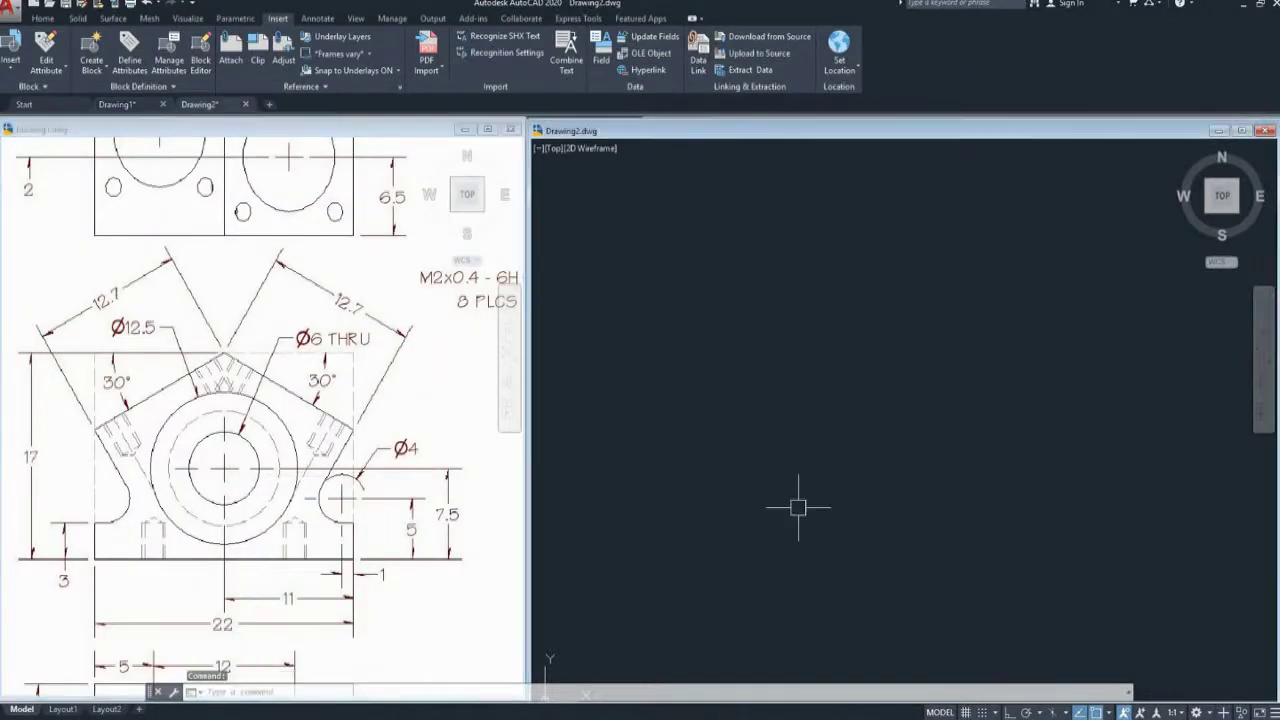
pyautogui.press('Escape')
pyautogui.press('Escape')
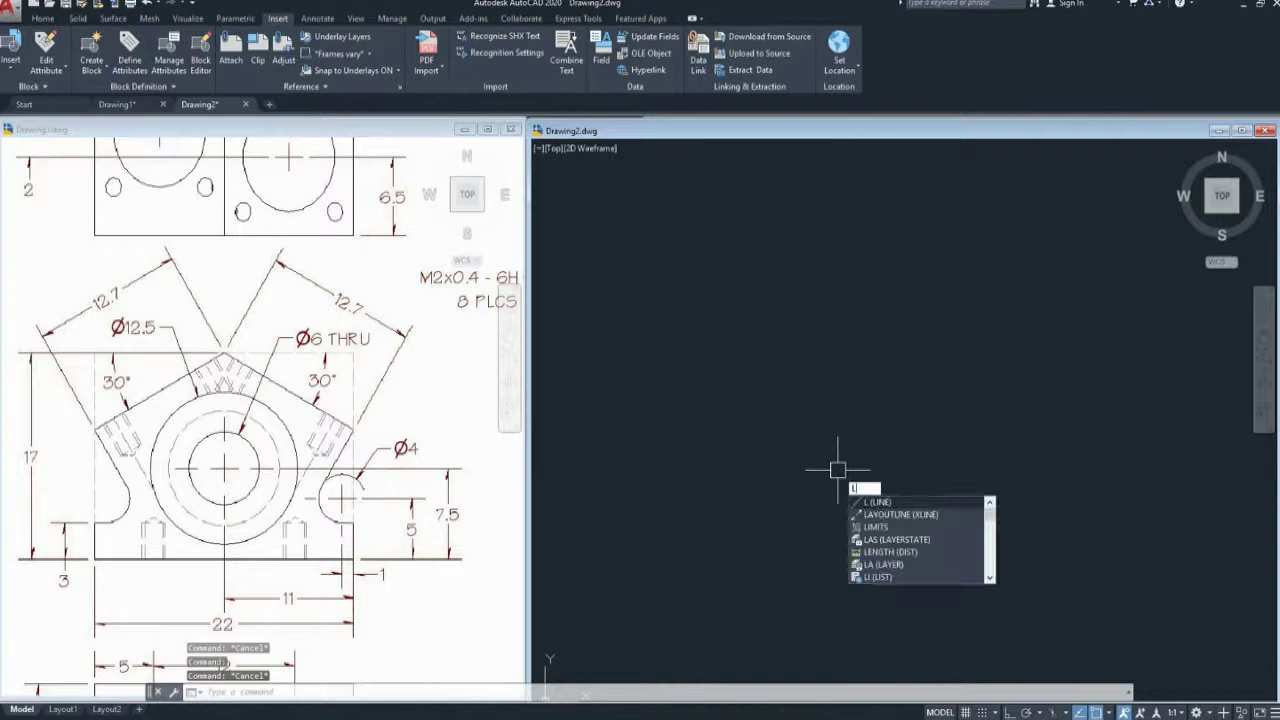
# - Draw a closed 22 × 17 rectangle from lines with Ortho on
pyautogui.press('Return')
pyautogui.click(692, 580)
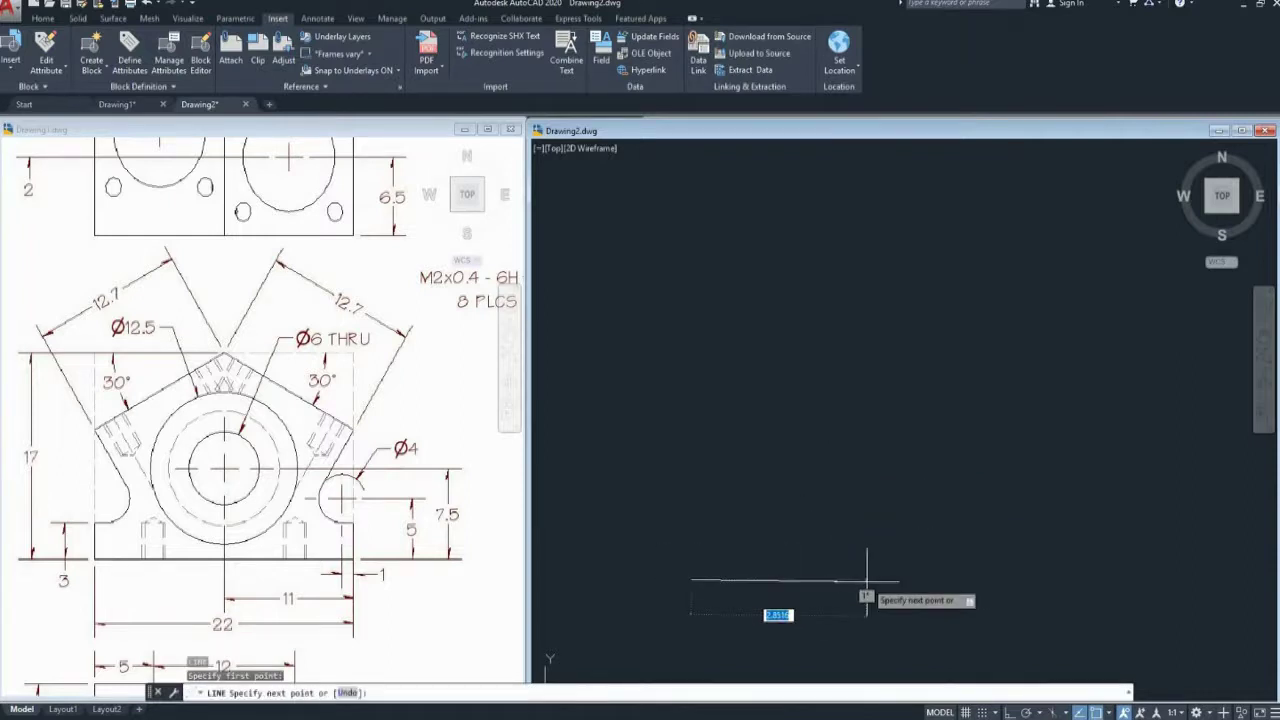
pyautogui.press('F8')
pyautogui.write('22')
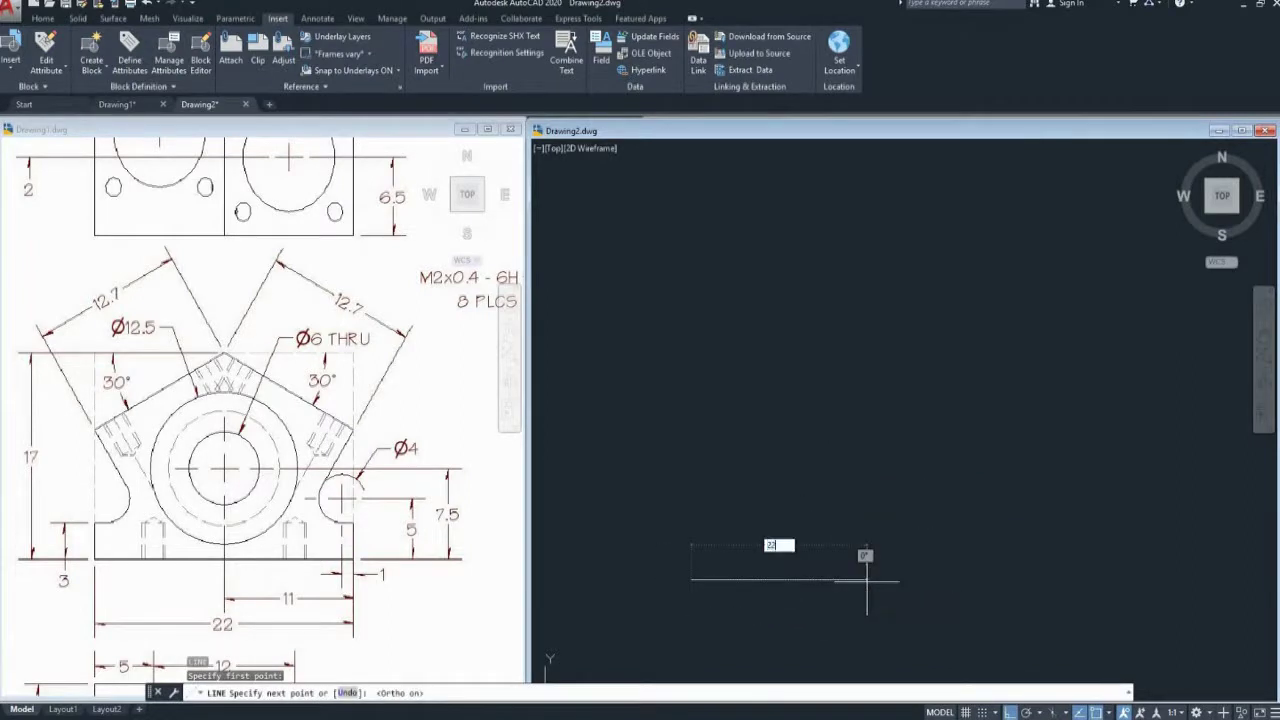
pyautogui.press('Return')
pyautogui.scroll(5, 820, 563)
pyautogui.moveTo(1010, 343); pyautogui.dragTo(1010, 357, button='middle')
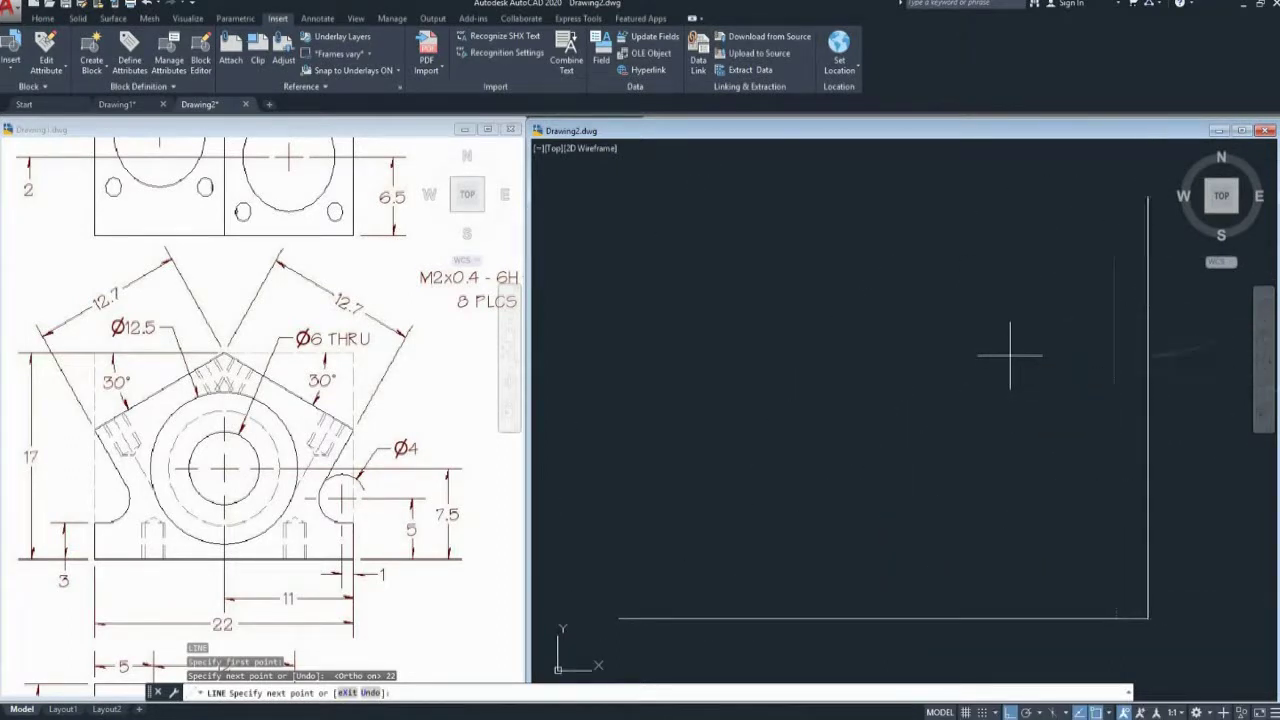
pyautogui.write('17')
pyautogui.moveTo(1006, 357); pyautogui.dragTo(1006, 405, button='middle')
pyautogui.press('Return')
pyautogui.write('22')
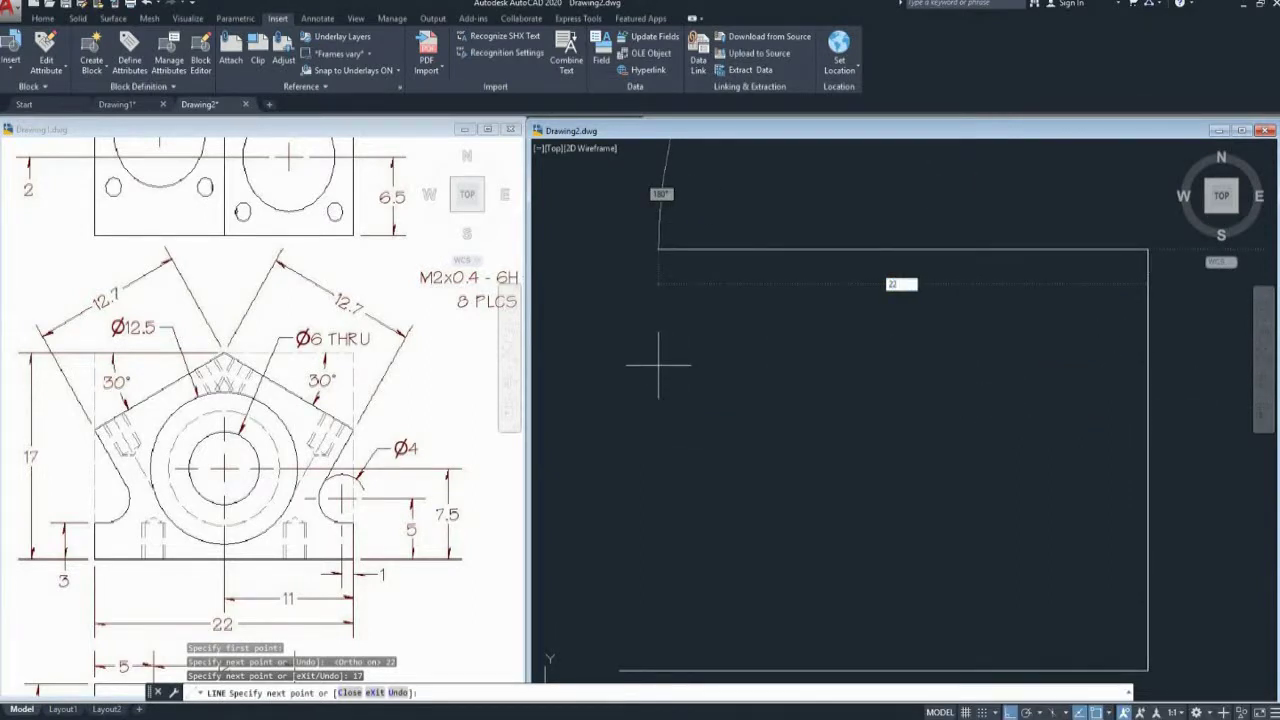
pyautogui.press('Return')
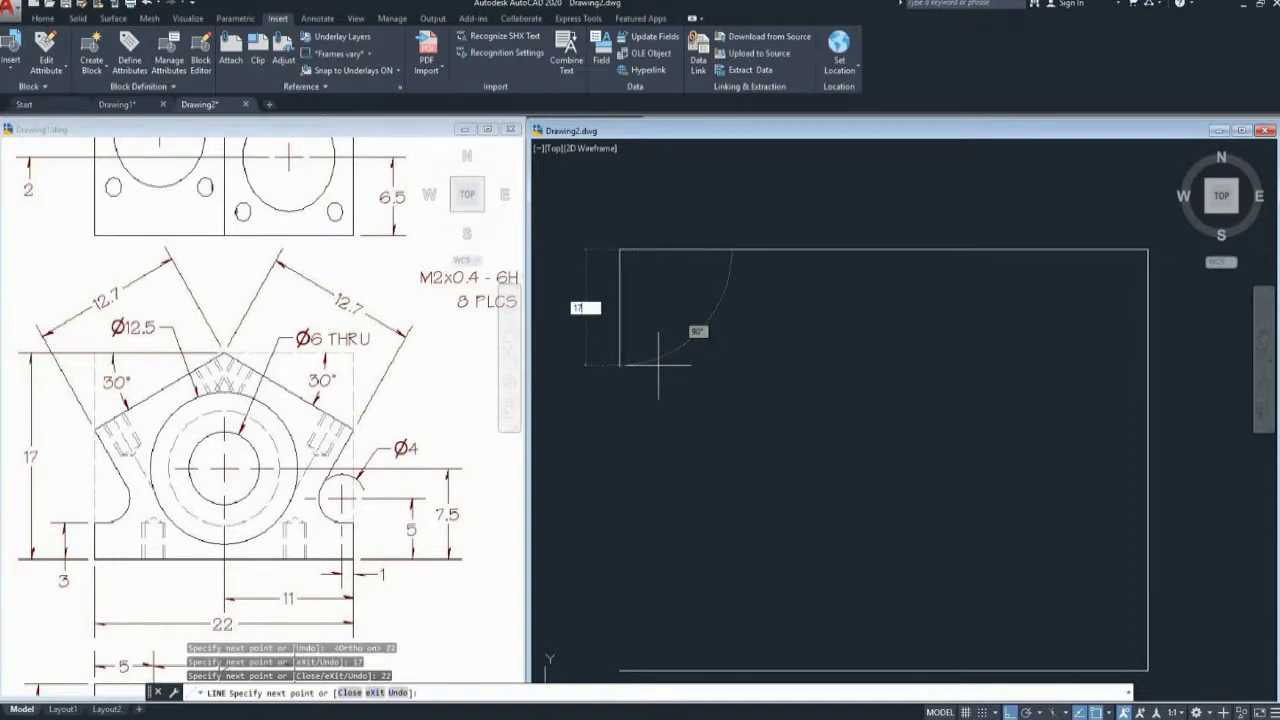
pyautogui.press('Return')
pyautogui.scroll(-2, 849, 536)
pyautogui.press('Escape')
pyautogui.scroll(-2, 827, 397)
pyautogui.moveTo(827, 397); pyautogui.dragTo(840, 470, button='middle')
pyautogui.press('Escape')
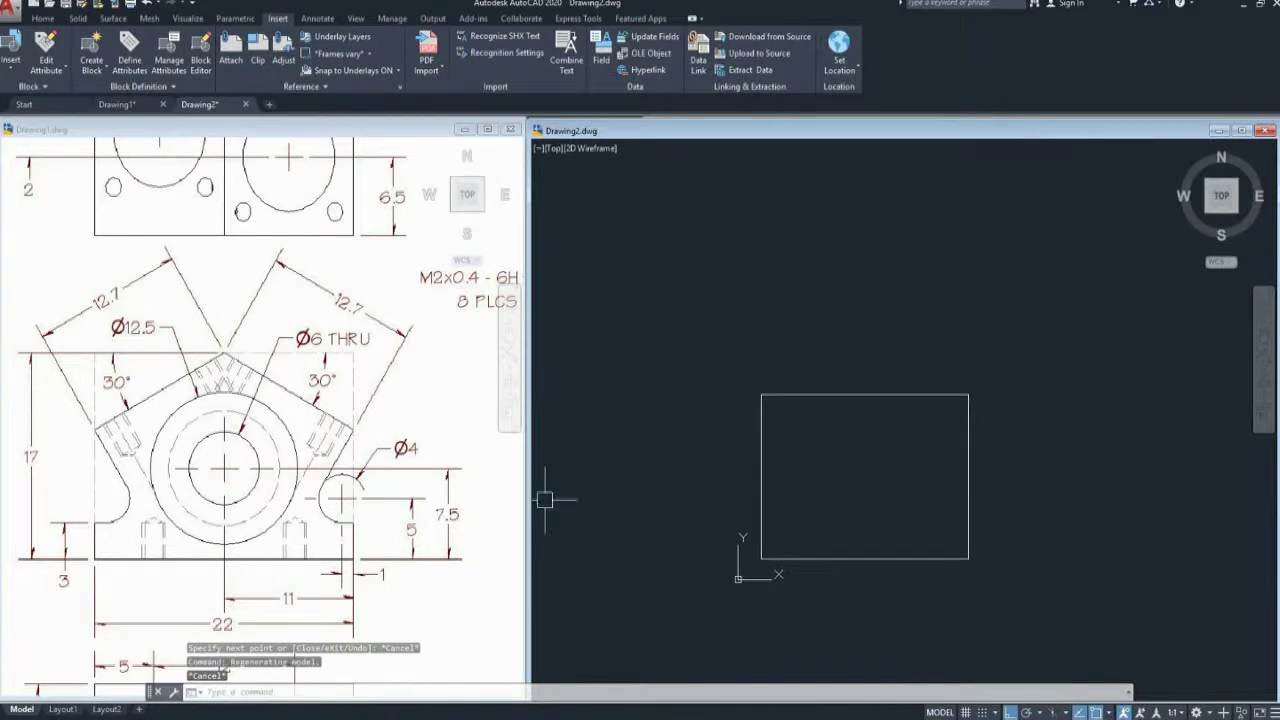
# - Check the reference drawing, then return to Drawing2
pyautogui.hotkey('ctrl', 'Tab')
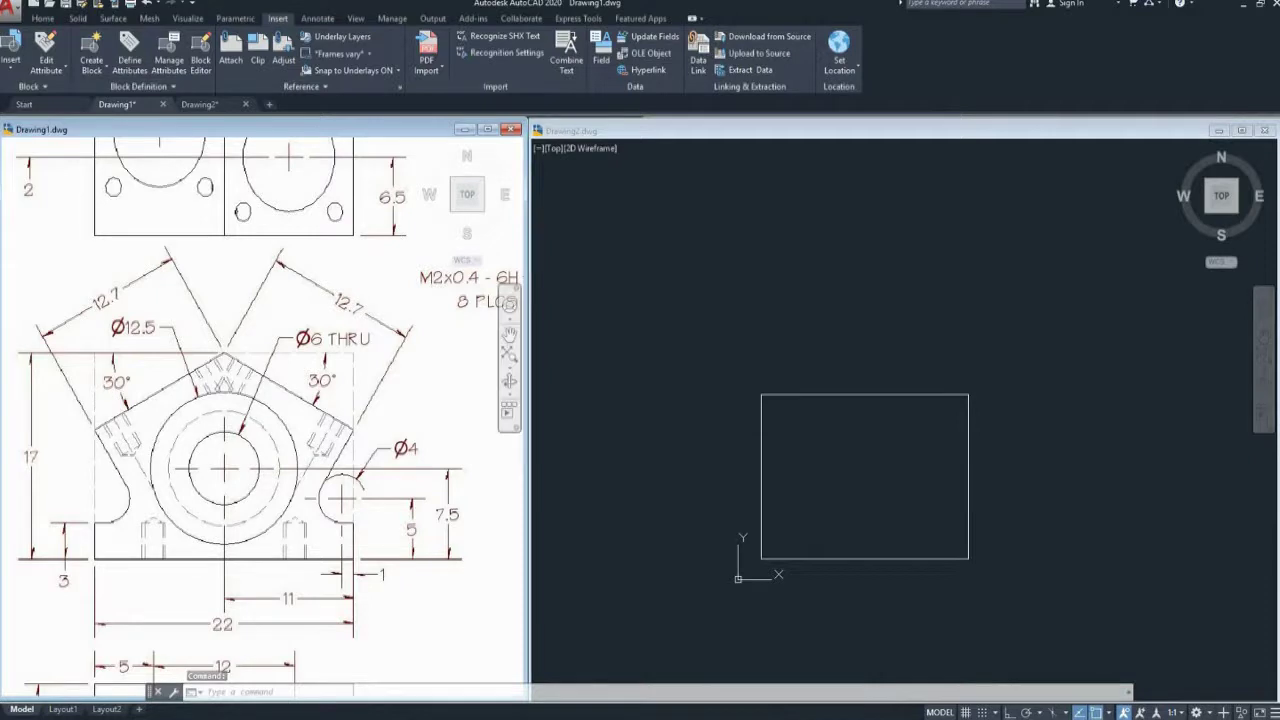
pyautogui.click(997, 404)
pyautogui.scroll(2, 888, 466)
pyautogui.scroll(-2, 897, 429)
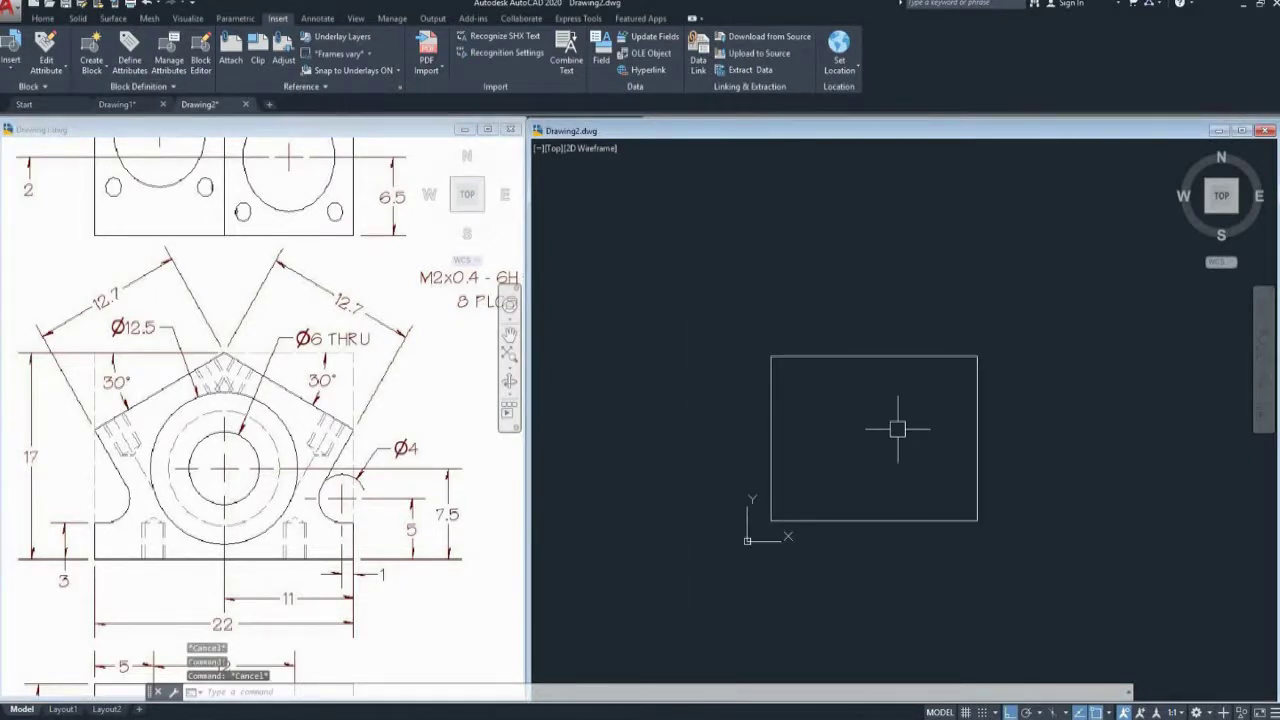
# - Place a −30° construction line through the top edge's midpoint, then consult the reference drawing
pyautogui.write('l')
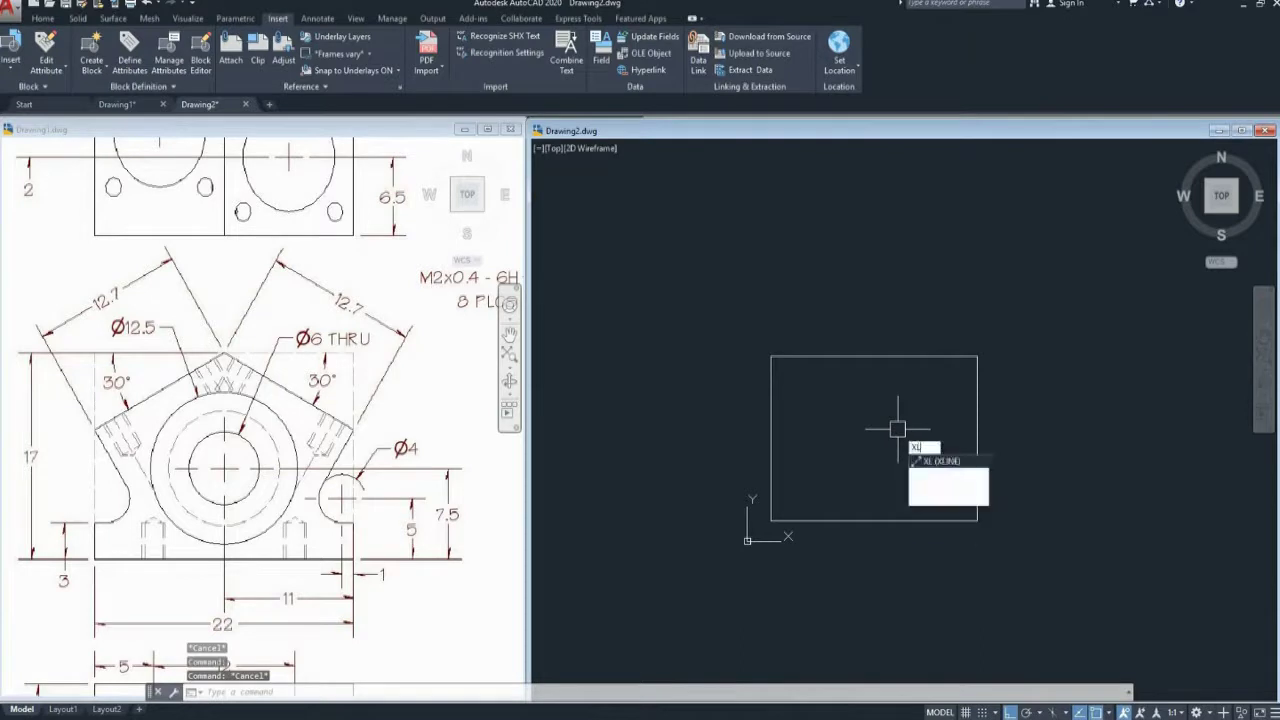
pyautogui.press('Return')
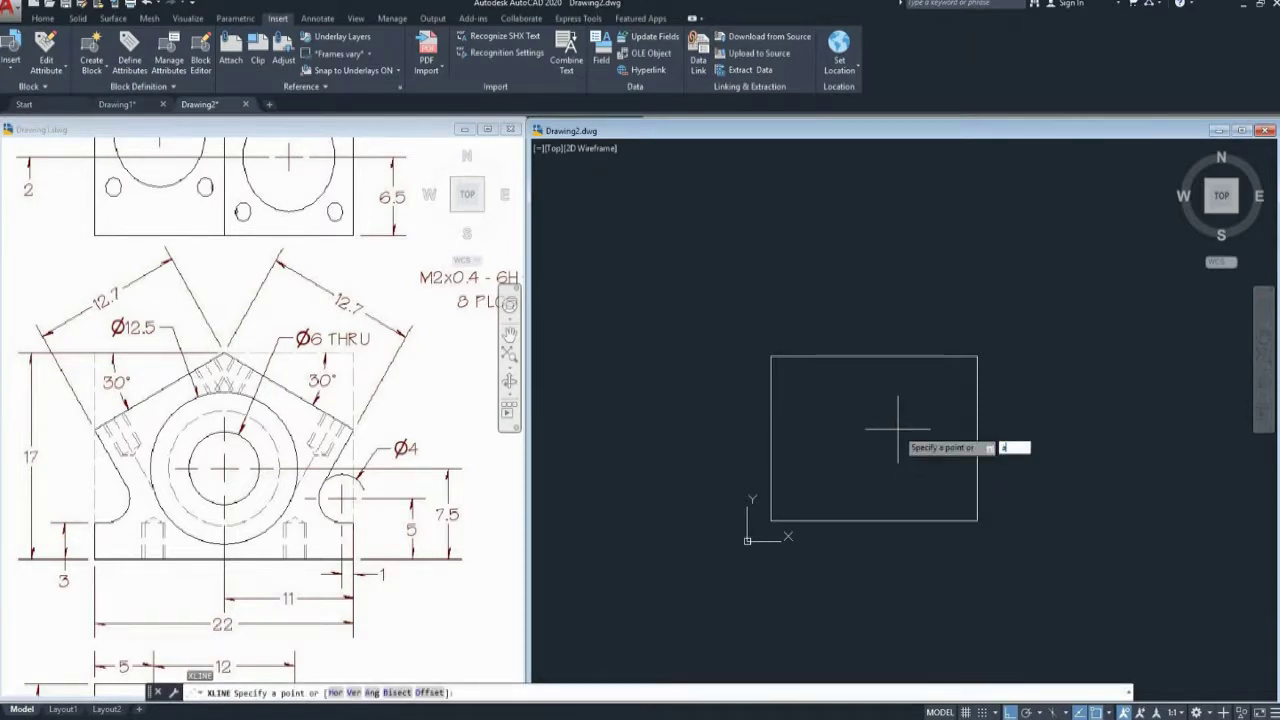
pyautogui.press('Return')
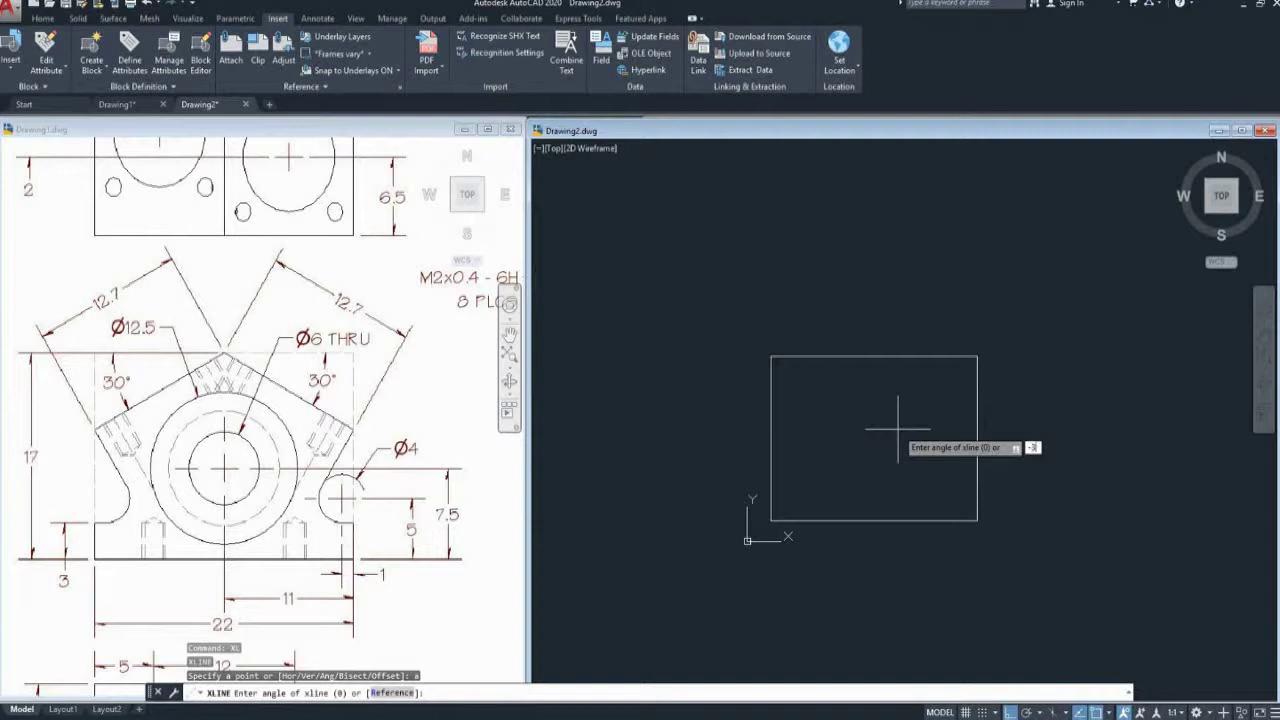
pyautogui.write('0')
pyautogui.press('Return')
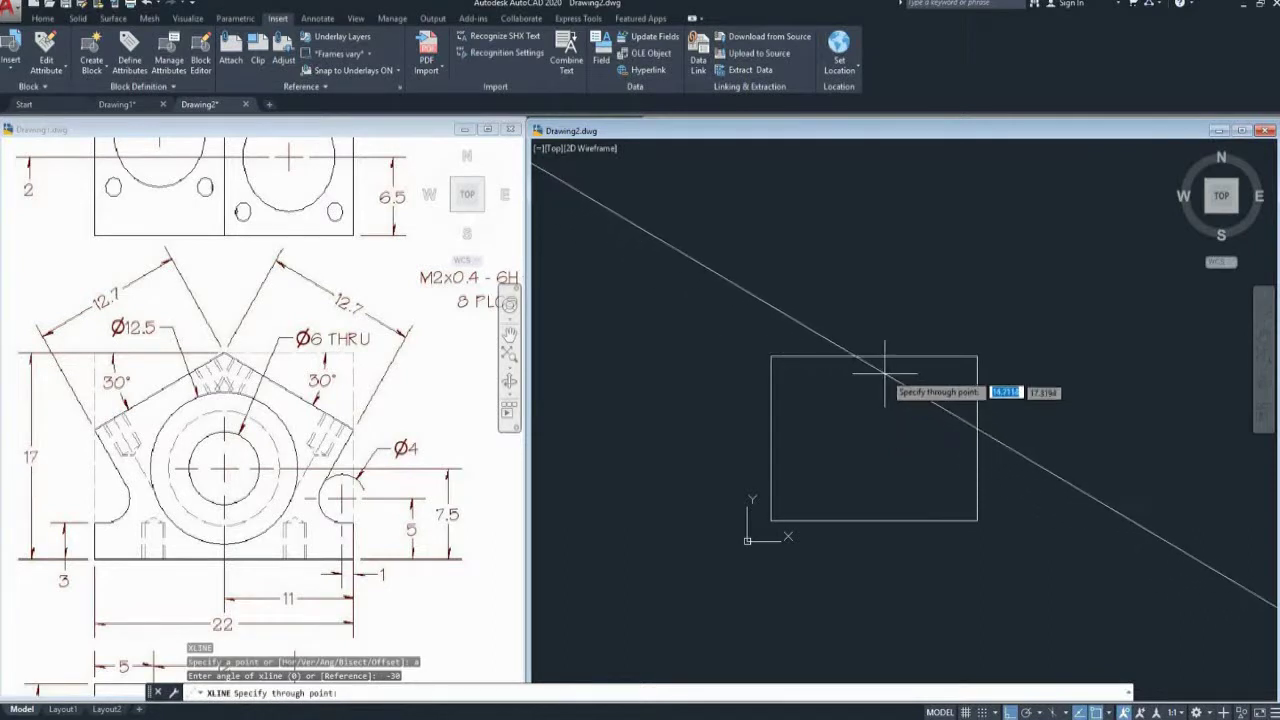
pyautogui.click(874, 356)
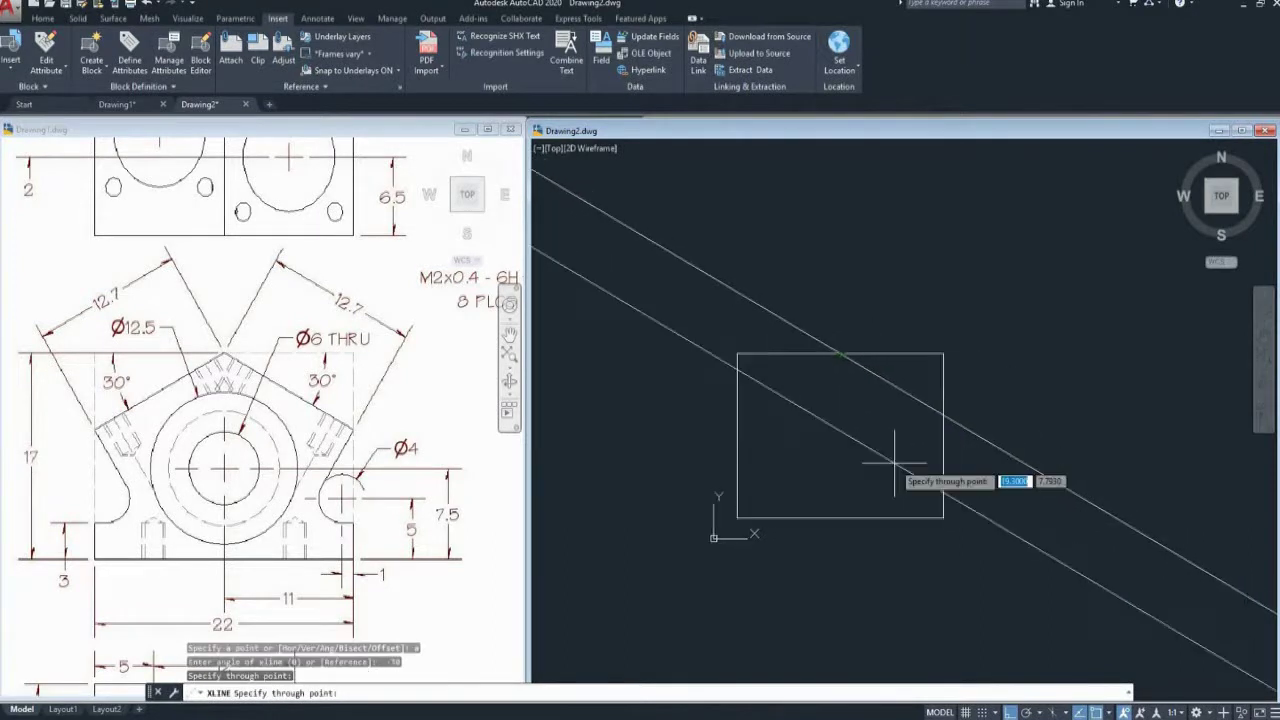
pyautogui.press('Escape')
pyautogui.scroll(2, 892, 509)
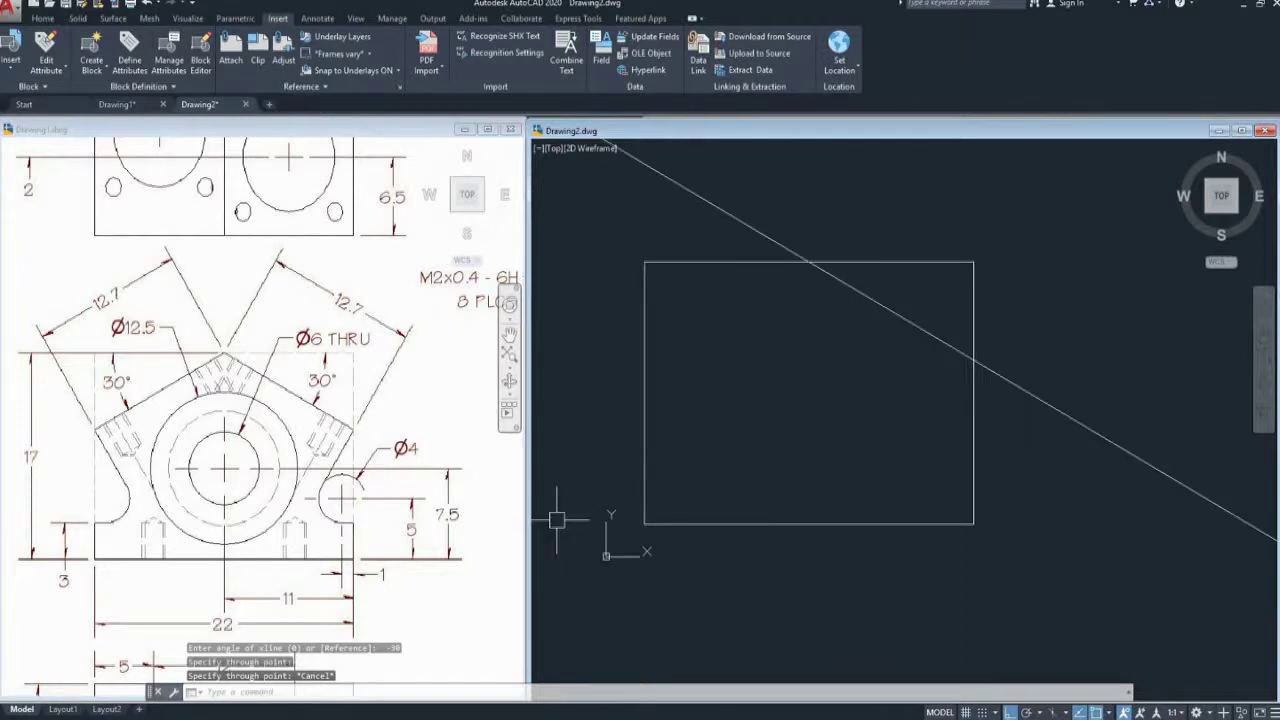
pyautogui.hotkey('ctrl', 'Tab')
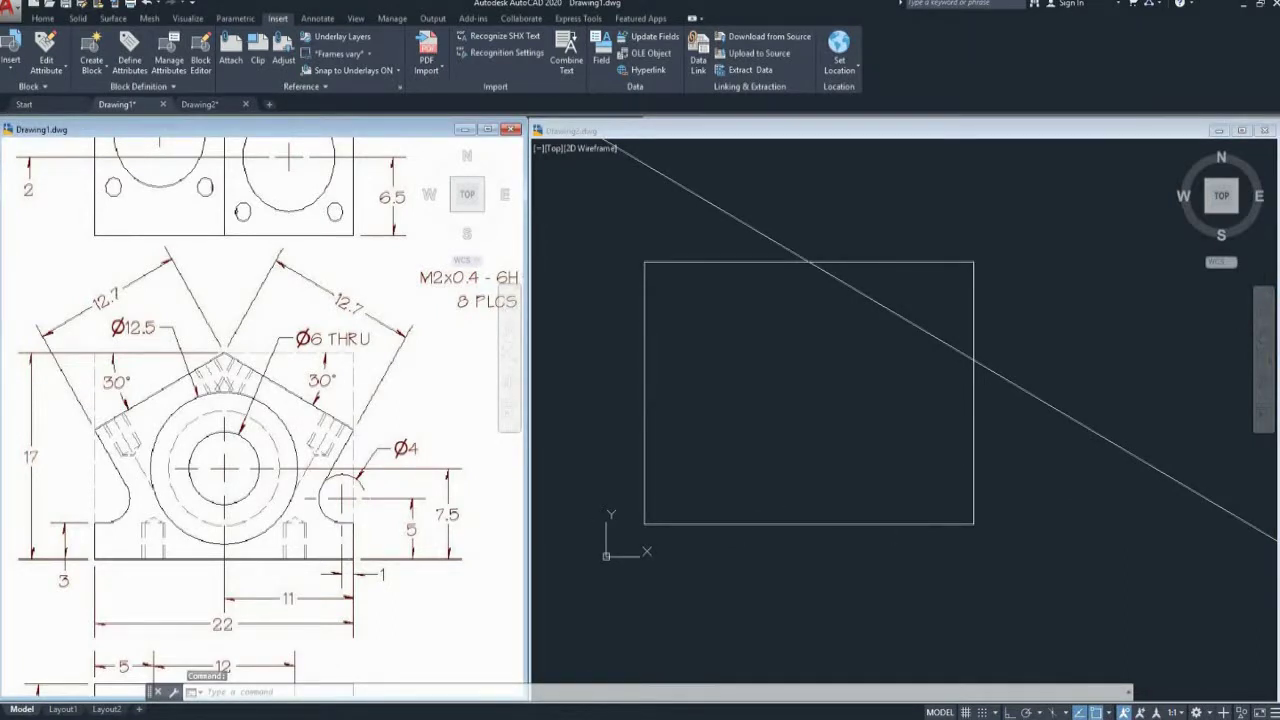
pyautogui.hotkey('ctrl', 'Tab')
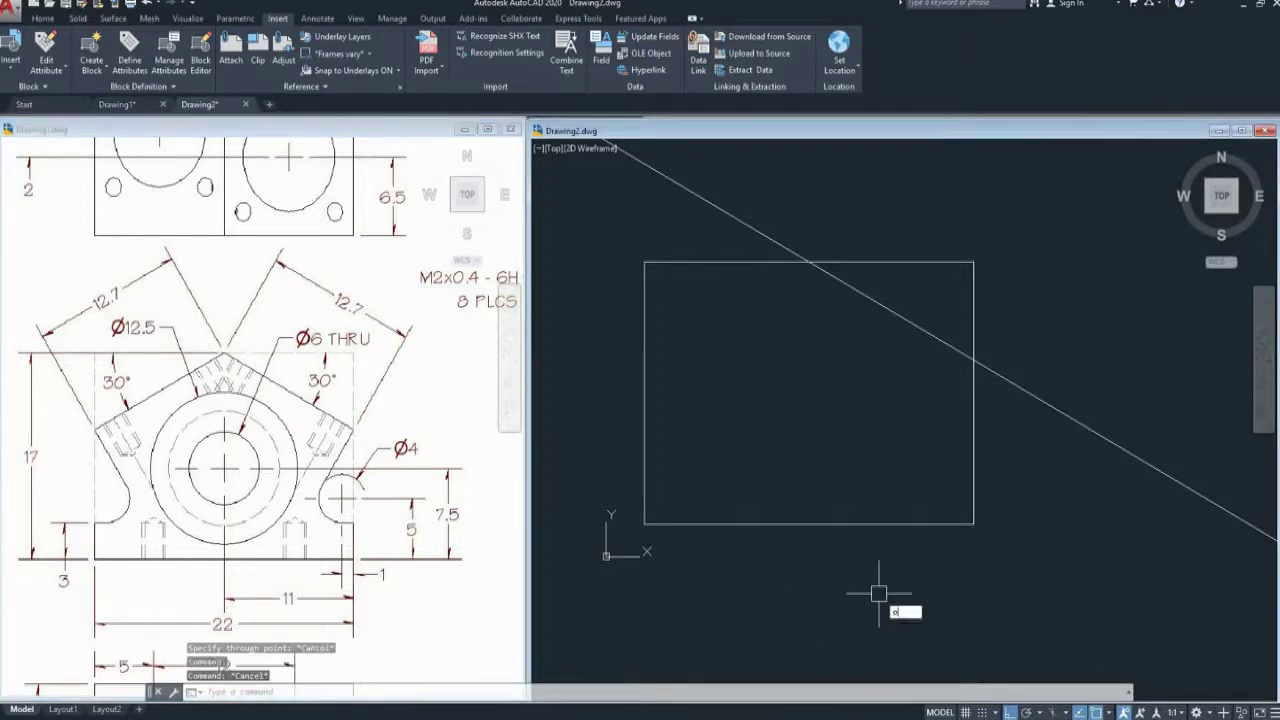
# - Offset the rectangle's bottom edge 5 units upward
pyautogui.press('Return')
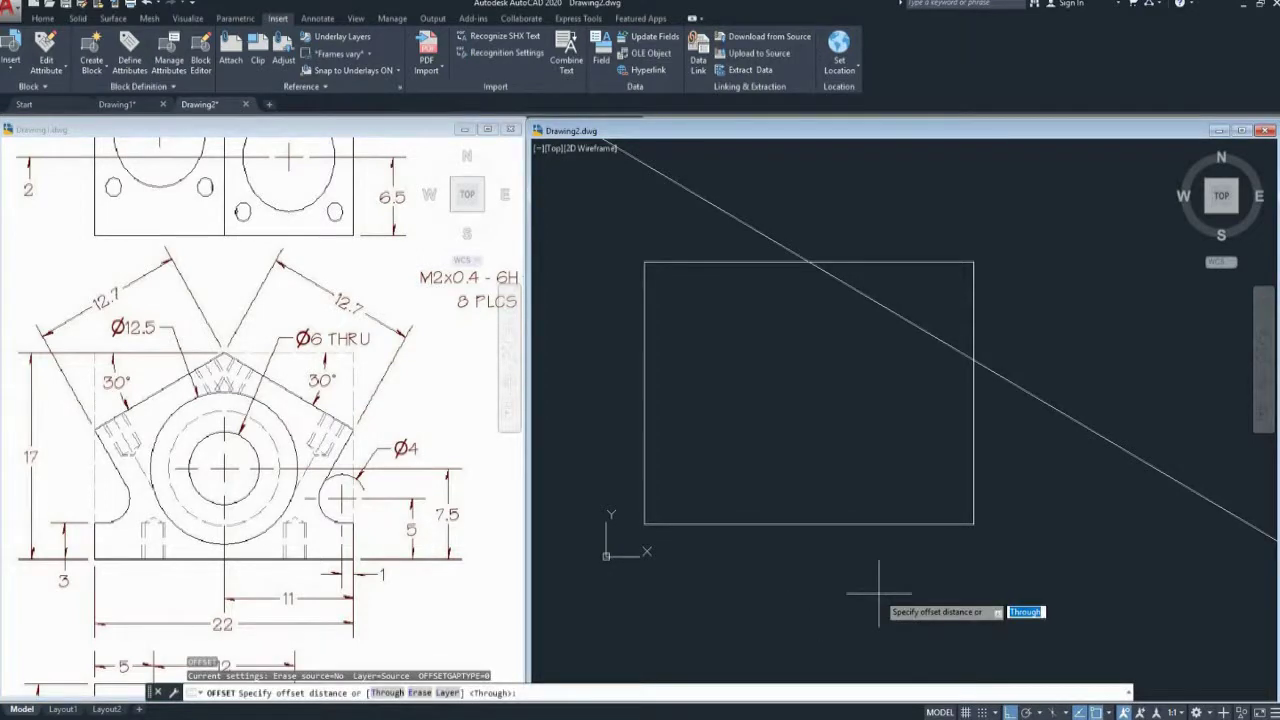
pyautogui.press('Return')
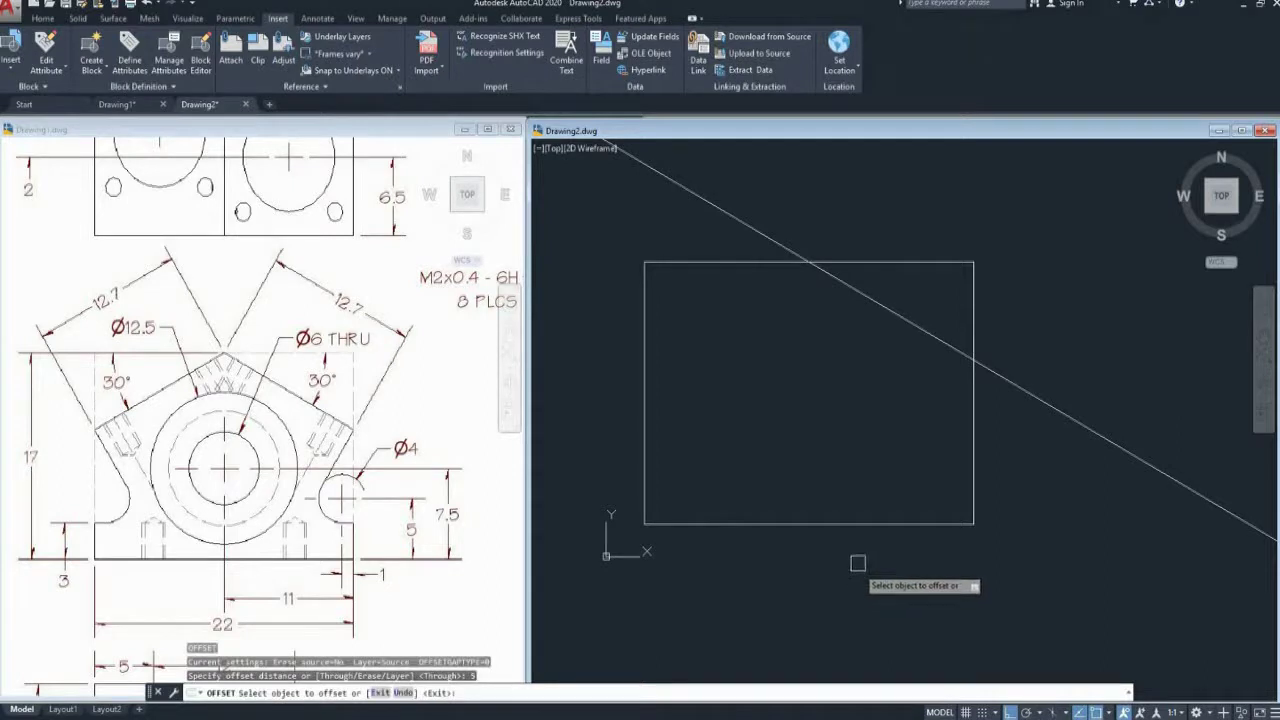
pyautogui.click(854, 523)
pyautogui.click(853, 415)
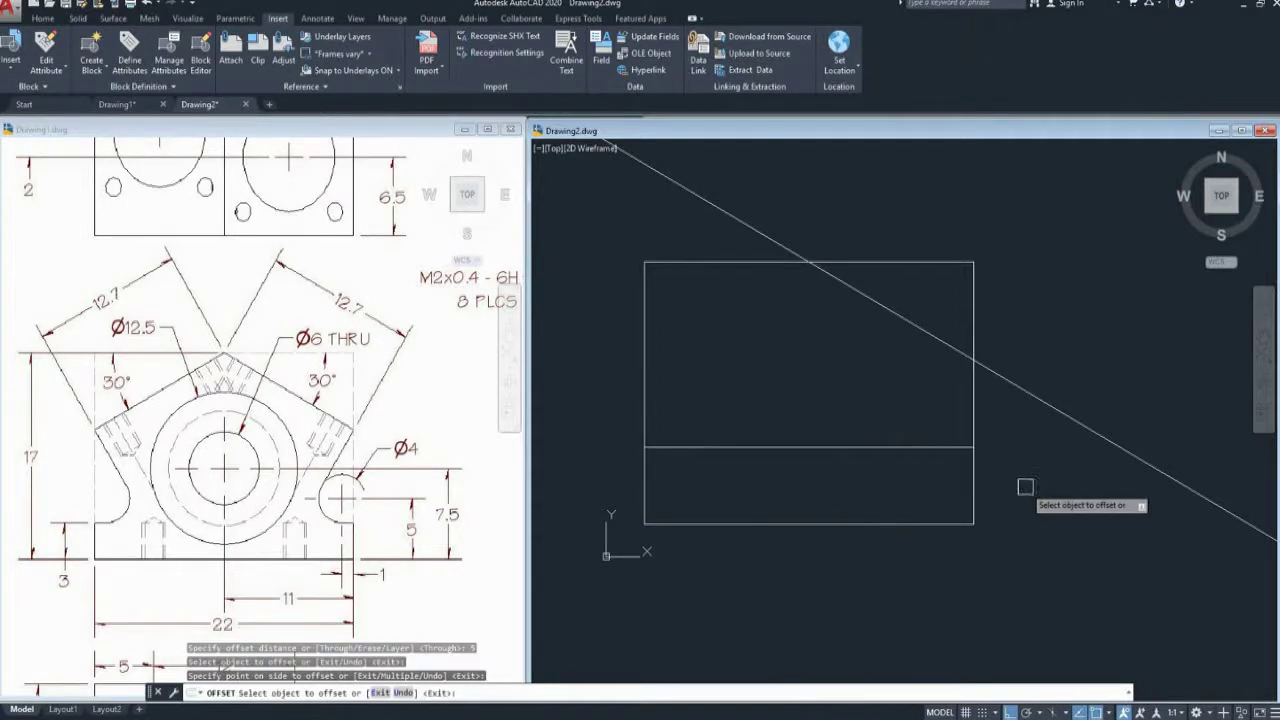
pyautogui.press('Escape')
# - Offset the rectangle's right edge 1 unit inward
pyautogui.press('Return')
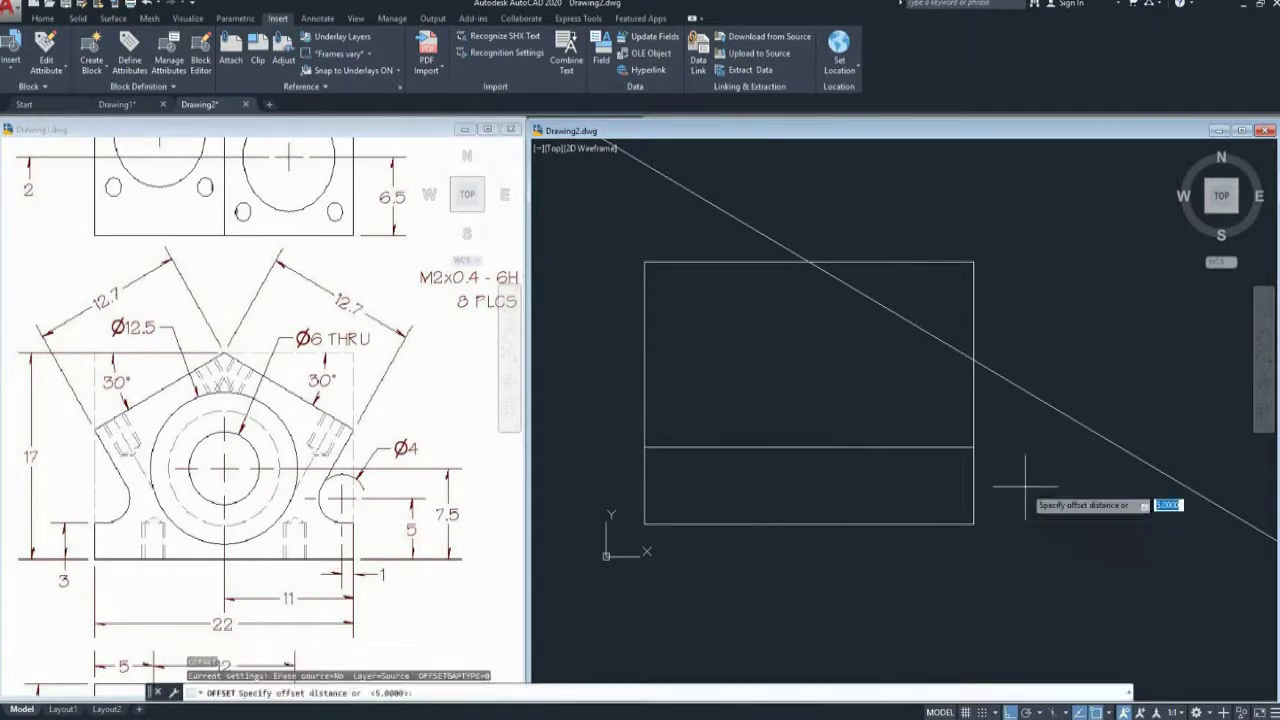
pyautogui.write('1')
pyautogui.press('Return')
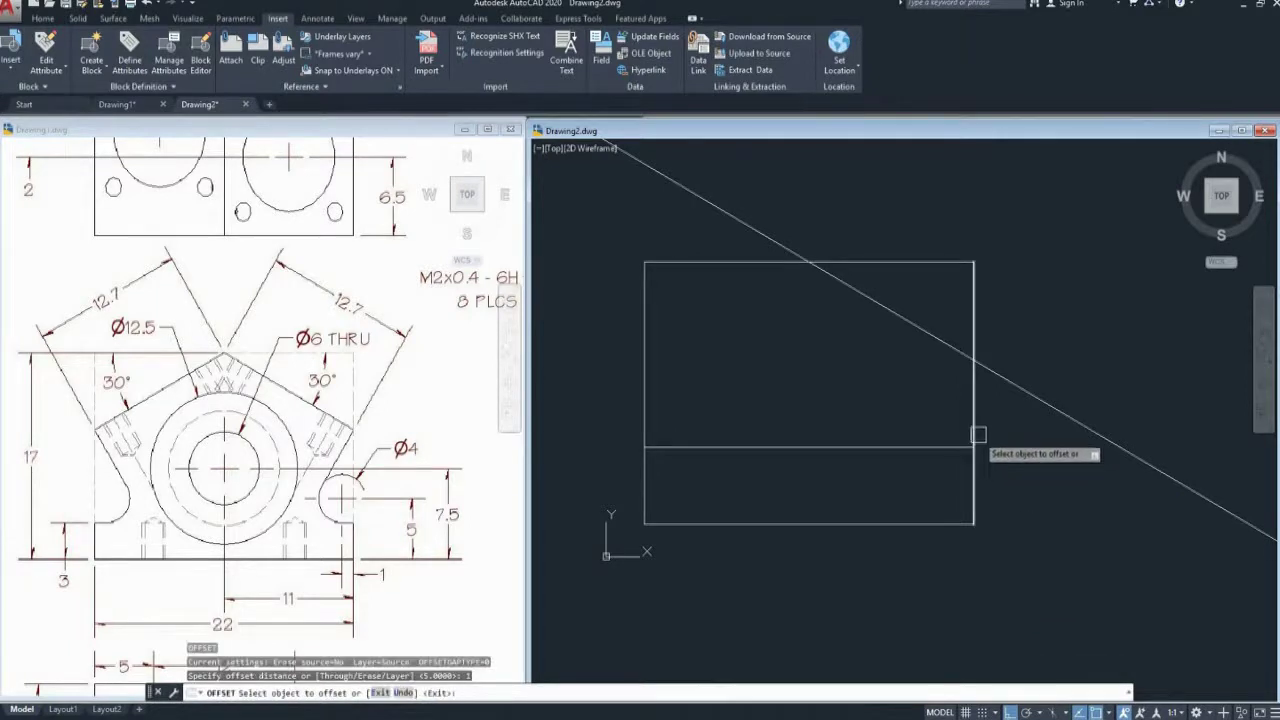
pyautogui.click(975, 431)
pyautogui.click(876, 414)
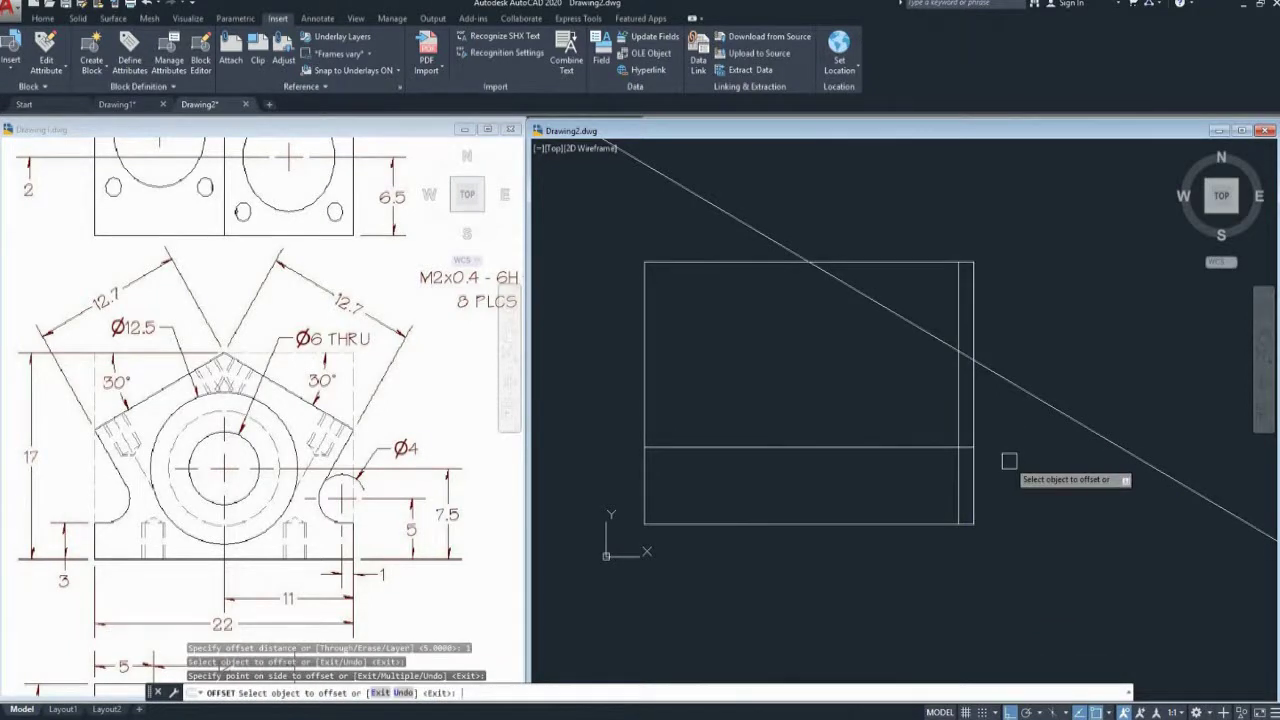
pyautogui.press('Escape')
pyautogui.moveTo(1027, 485); pyautogui.dragTo(1049, 490, button='middle')
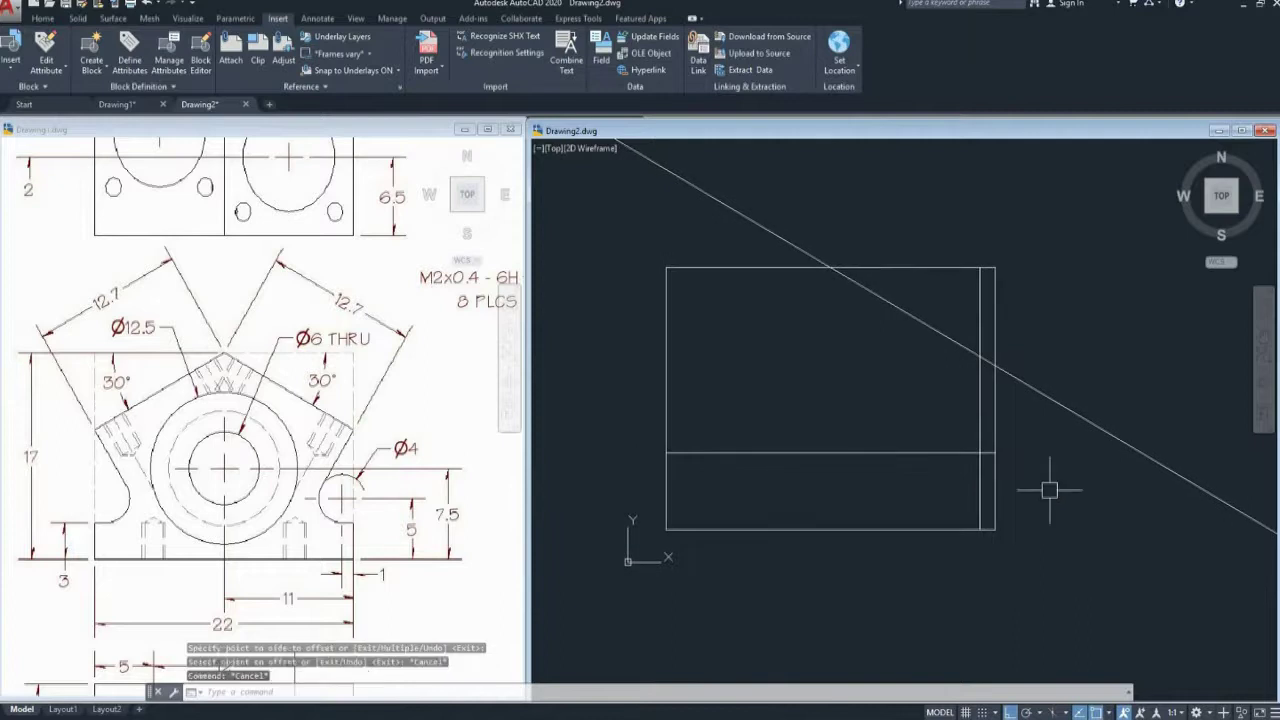
# - Draw a diameter-4 circle centred where the two offset lines intersect
pyautogui.write('c')
pyautogui.press('Return')
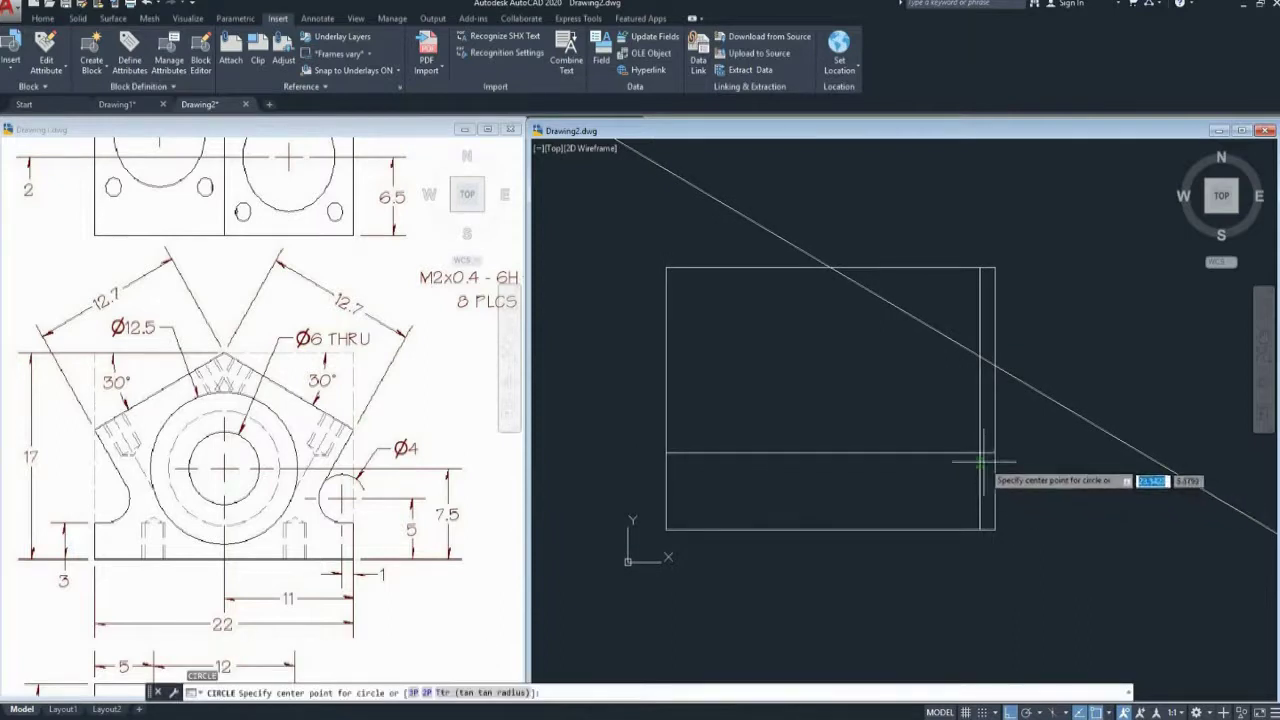
pyautogui.click(980, 453)
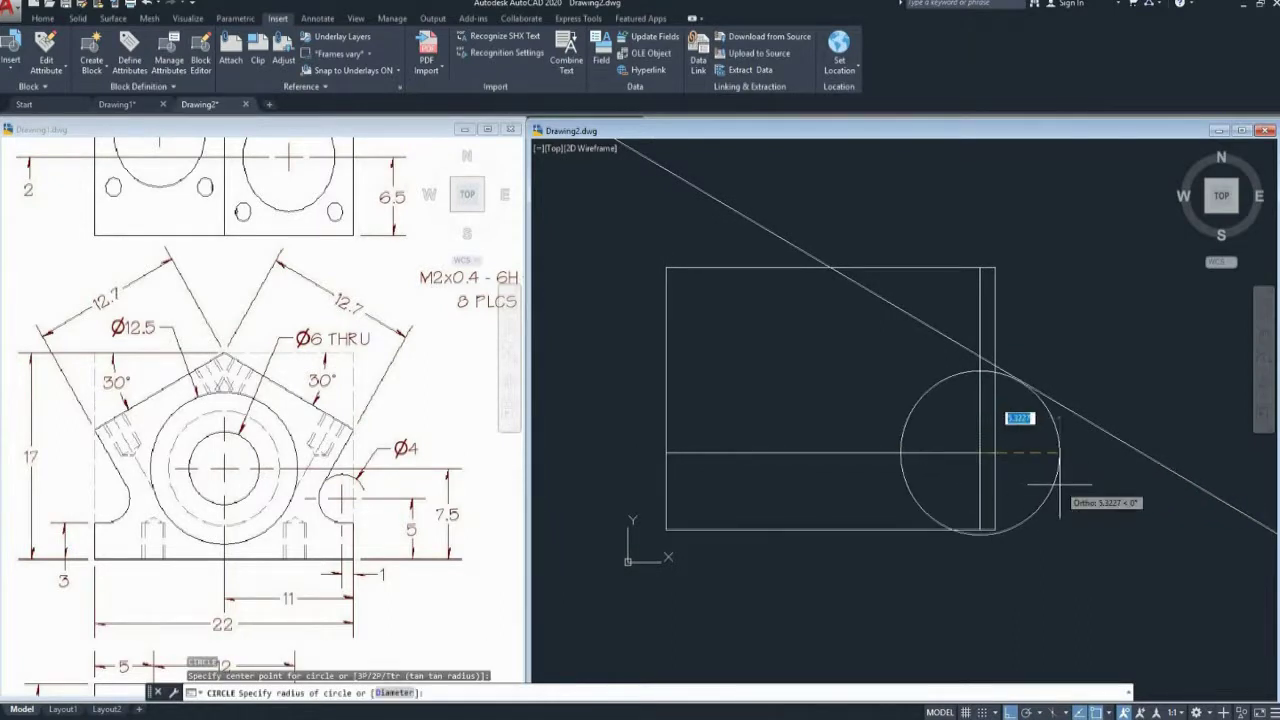
pyautogui.write('D')
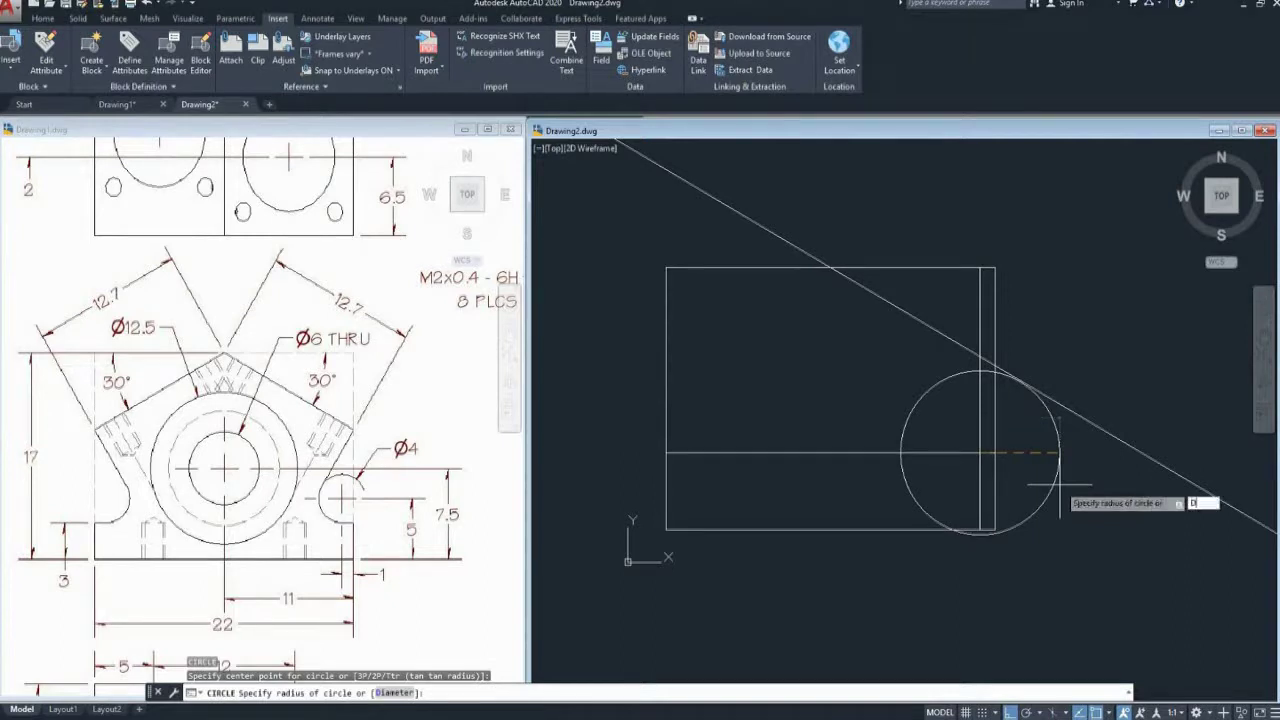
pyautogui.press('Return')
pyautogui.write('4')
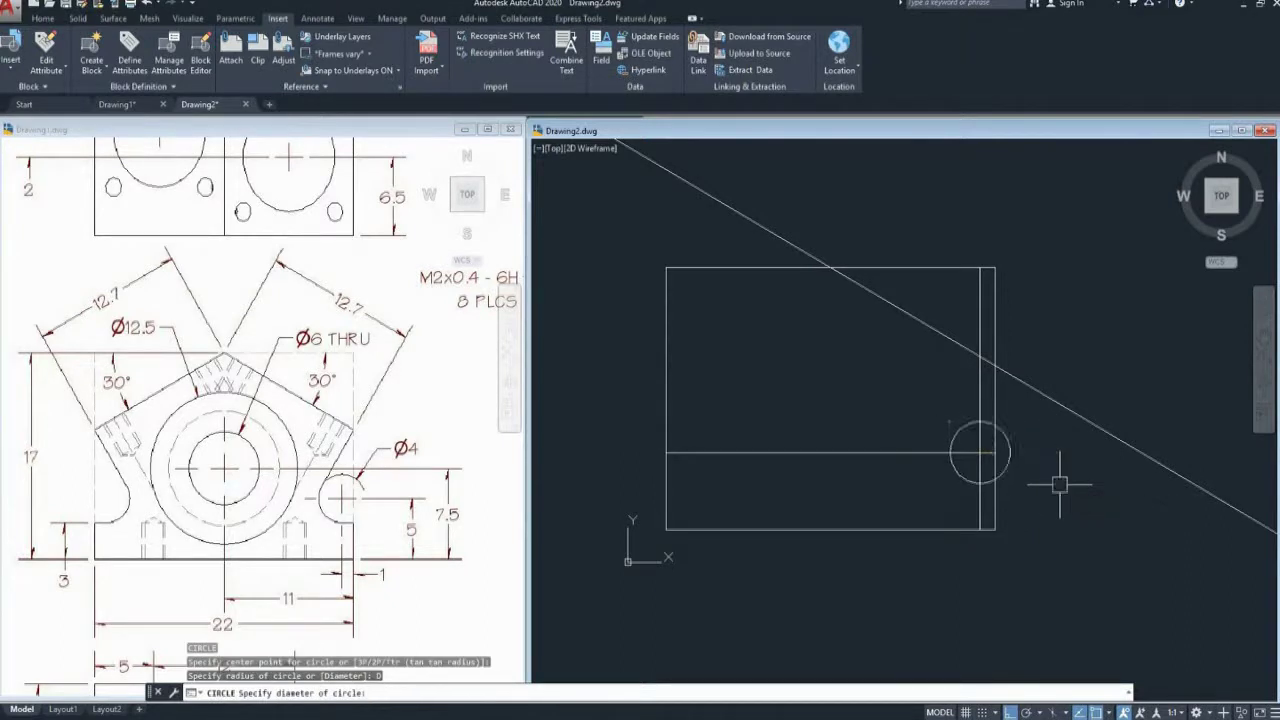
pyautogui.press('Return')
pyautogui.scroll(1, 1062, 486)
pyautogui.scroll(1, 1064, 500)
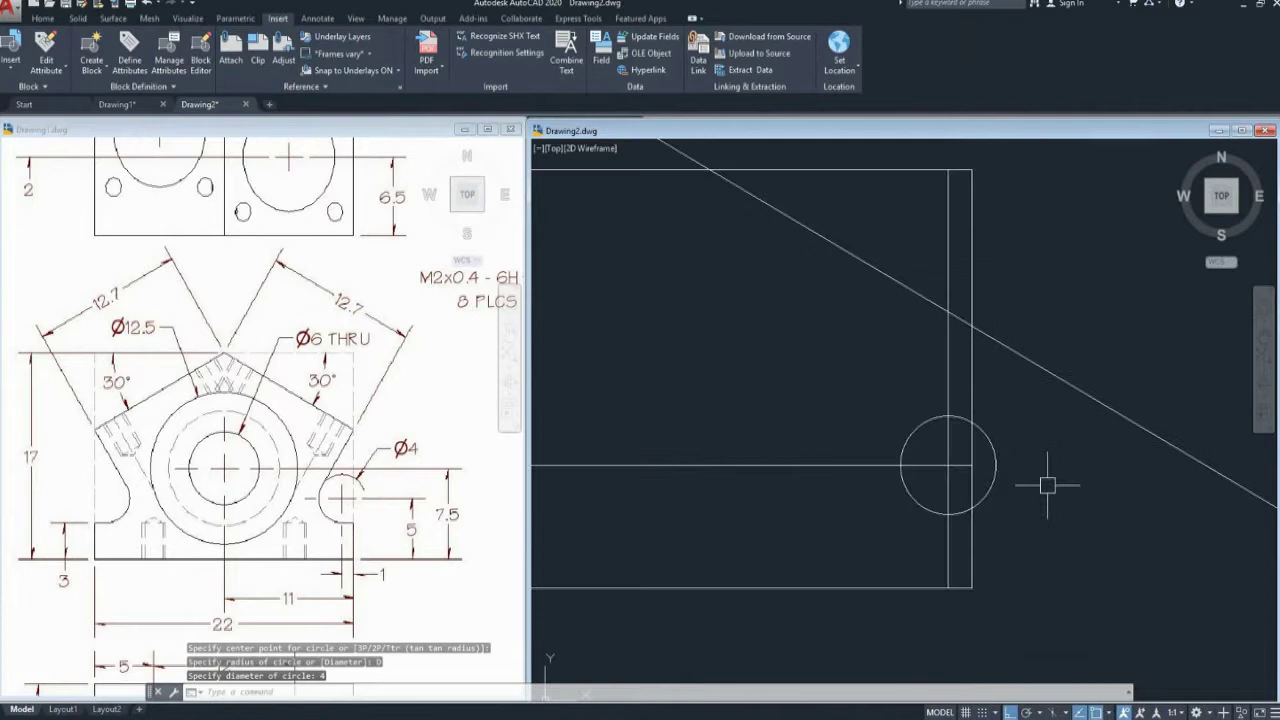
pyautogui.press('Escape')
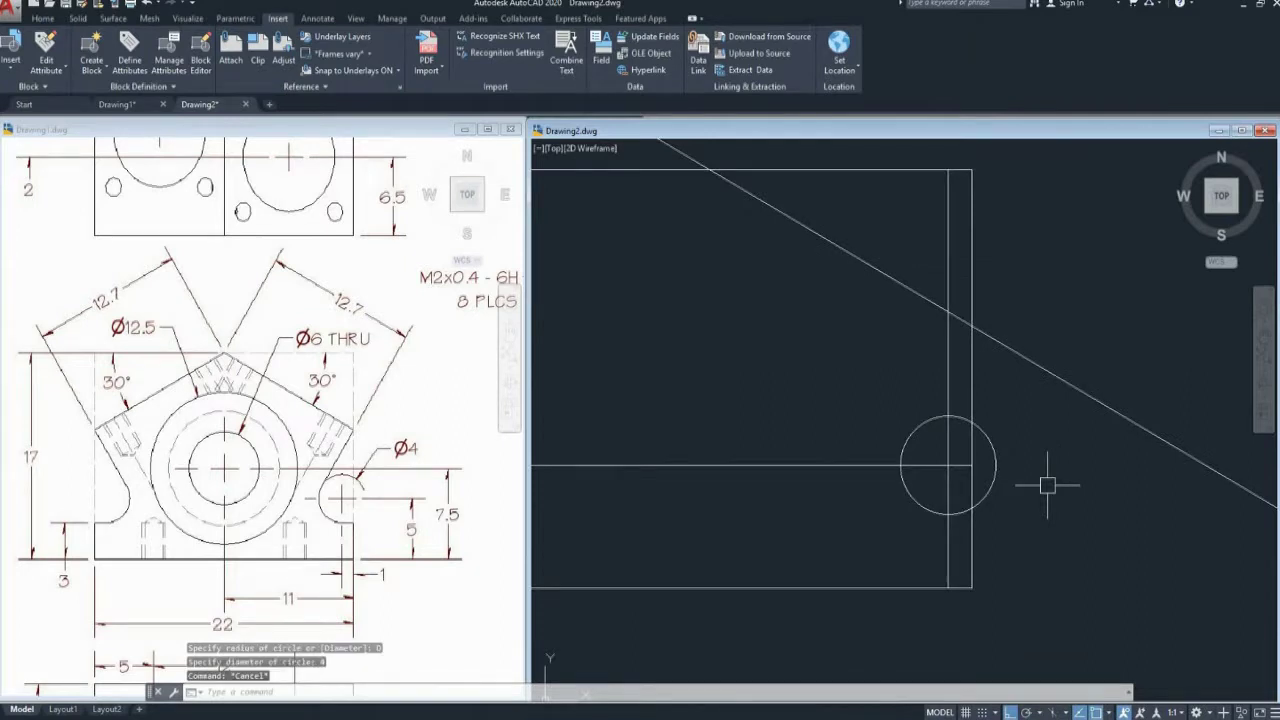
pyautogui.write('L')
pyautogui.press('Return')
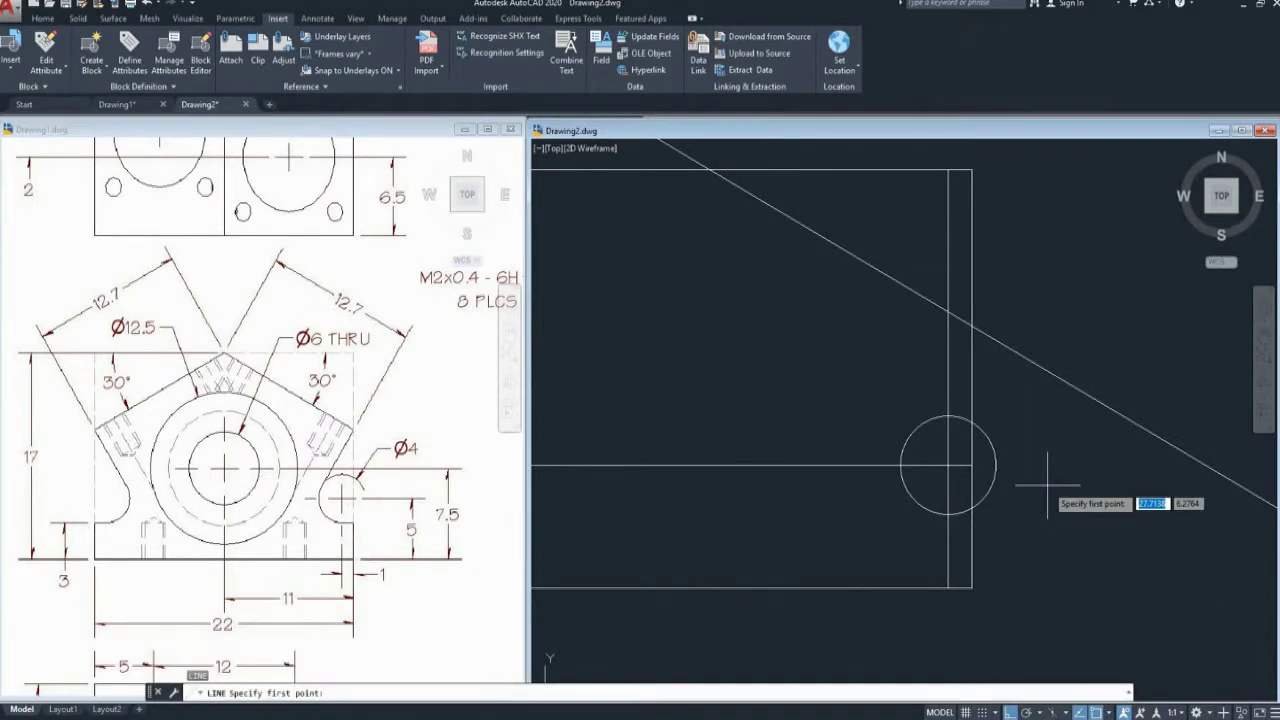
# - Draw a line tangent to the circle, ending on the −30° construction line
pyautogui.keyDown('shift'); pyautogui.rightClick(1047, 486); pyautogui.keyUp('shift')
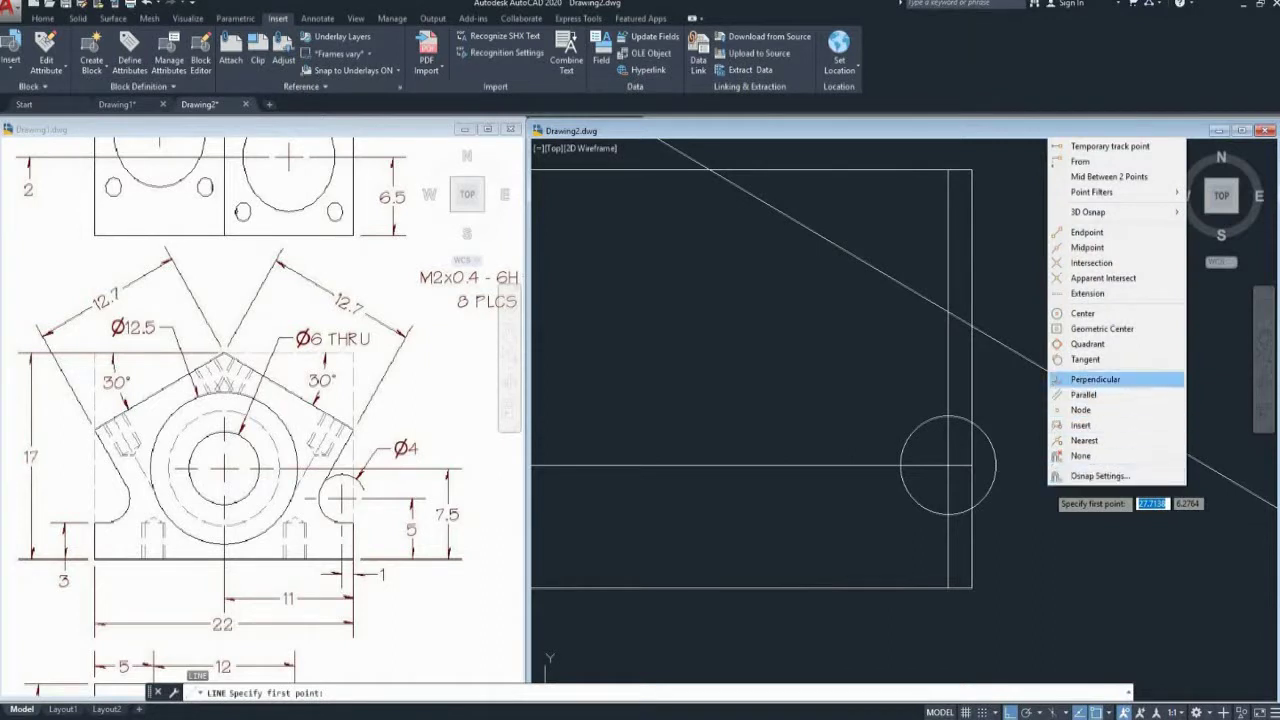
pyautogui.click(1085, 359)
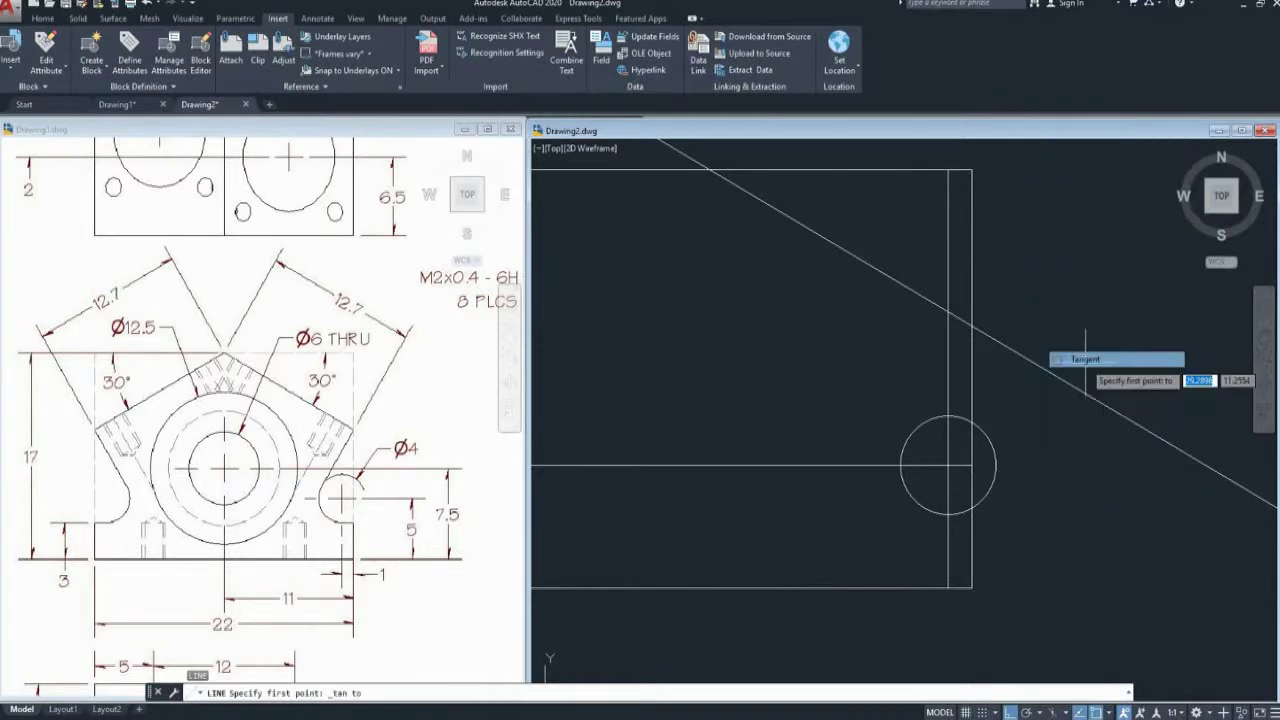
pyautogui.click(902, 455)
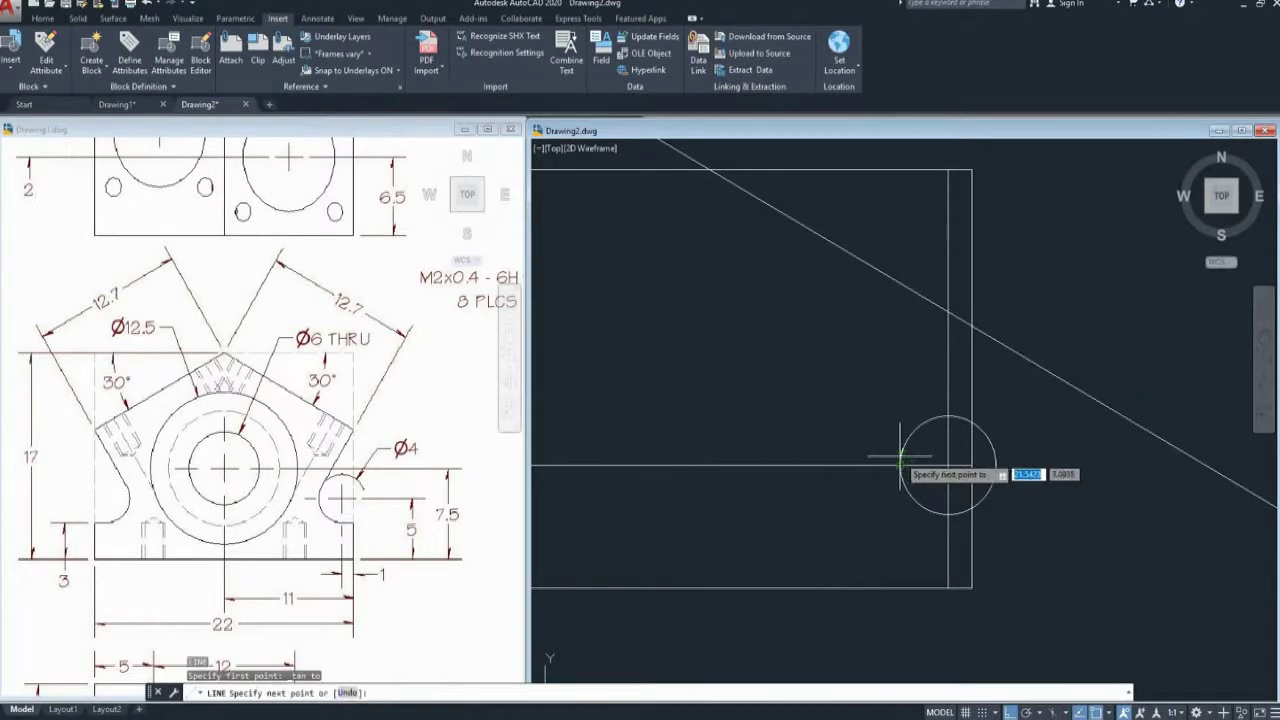
pyautogui.click(970, 324)
pyautogui.moveTo(1037, 480); pyautogui.dragTo(1027, 461, button='middle')
pyautogui.press('Escape')
pyautogui.scroll(1, 1000, 445)
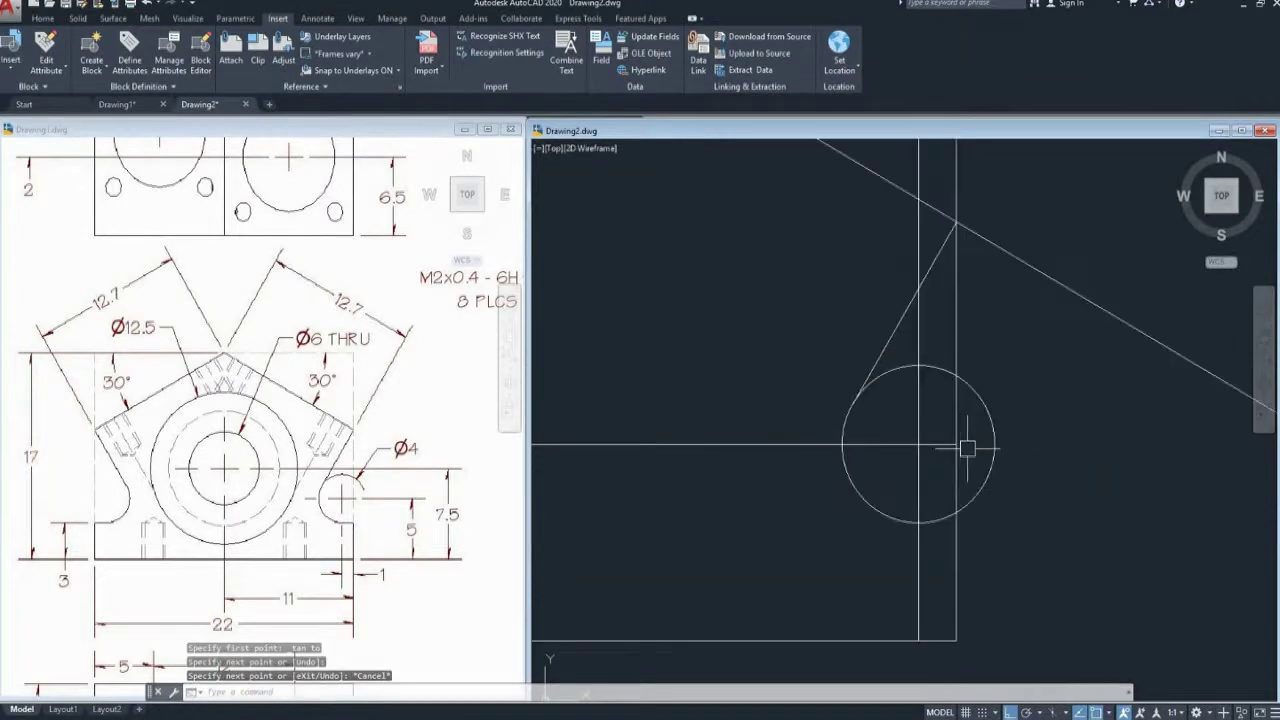
pyautogui.scroll(1, 980, 477)
pyautogui.press('Escape')
# - Draw a horizontal line rightward from the circle's bottom point
pyautogui.write('l')
pyautogui.press('Return')
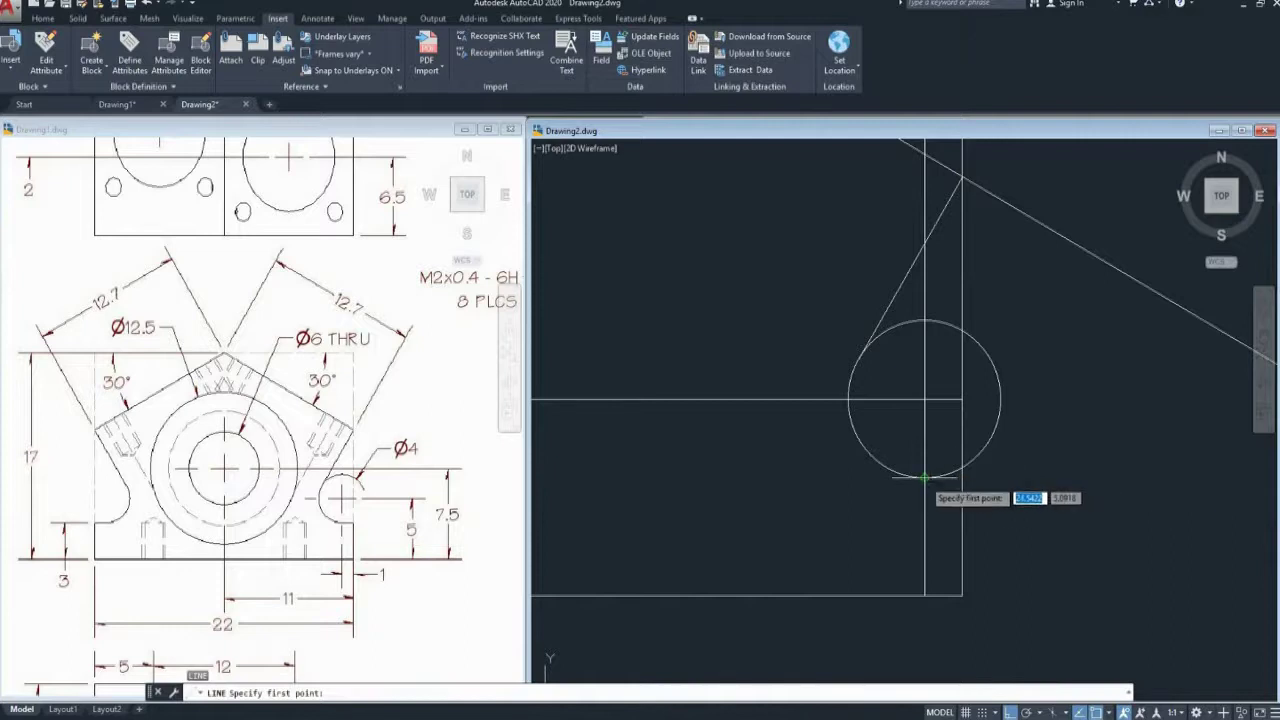
pyautogui.click(925, 477)
pyautogui.click(1075, 485)
pyautogui.press('Return')
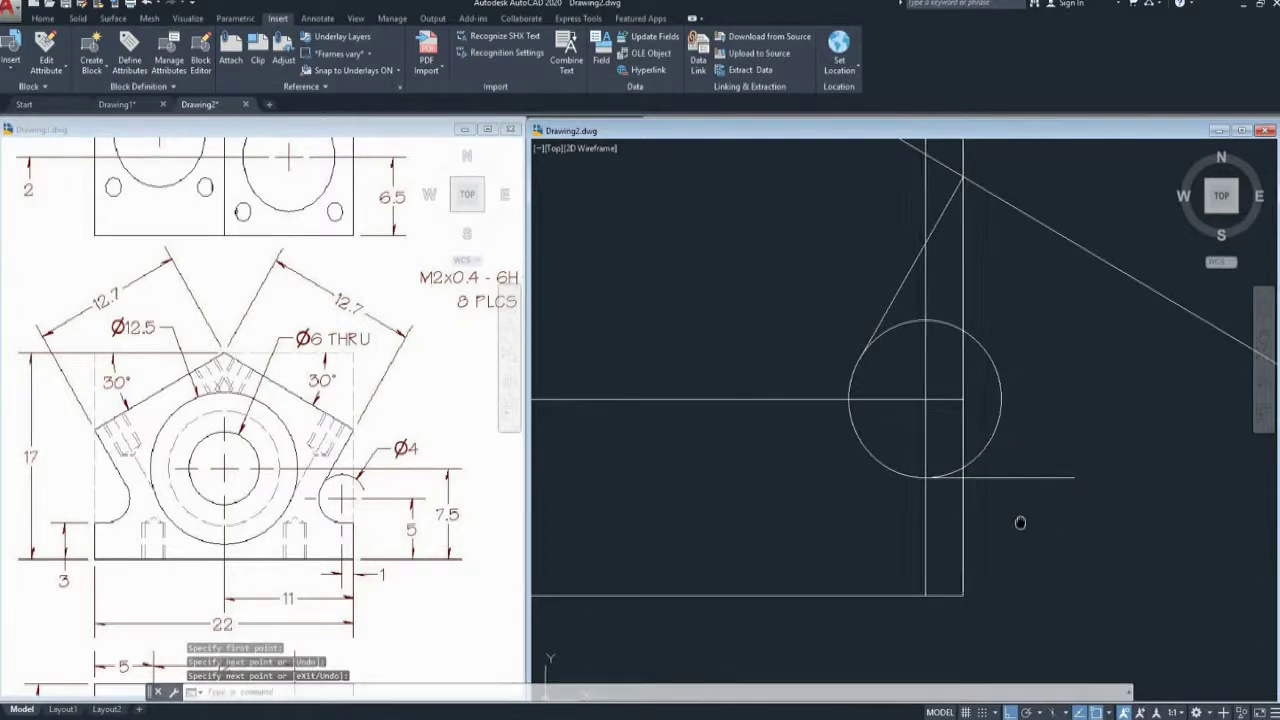
pyautogui.moveTo(1020, 522); pyautogui.dragTo(1071, 523, button='middle')
pyautogui.scroll(-2, 1071, 523)
pyautogui.press('Escape')
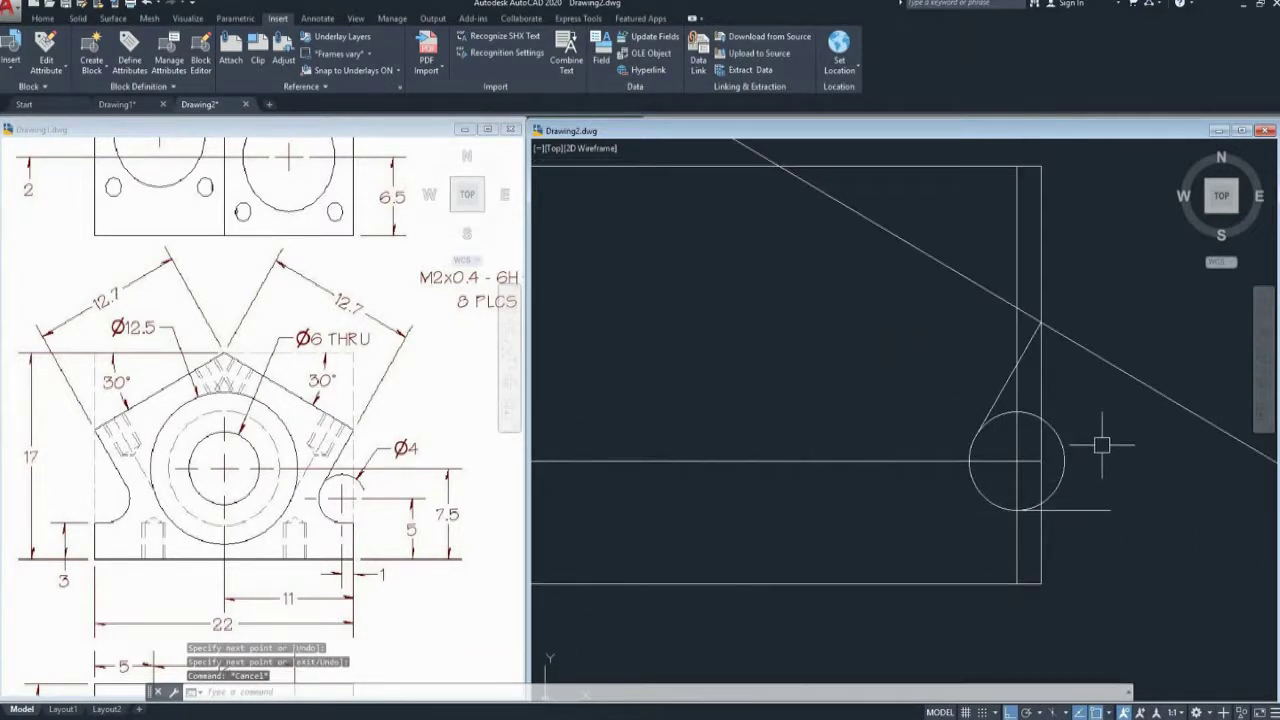
pyautogui.write('TR')
pyautogui.press('Return')
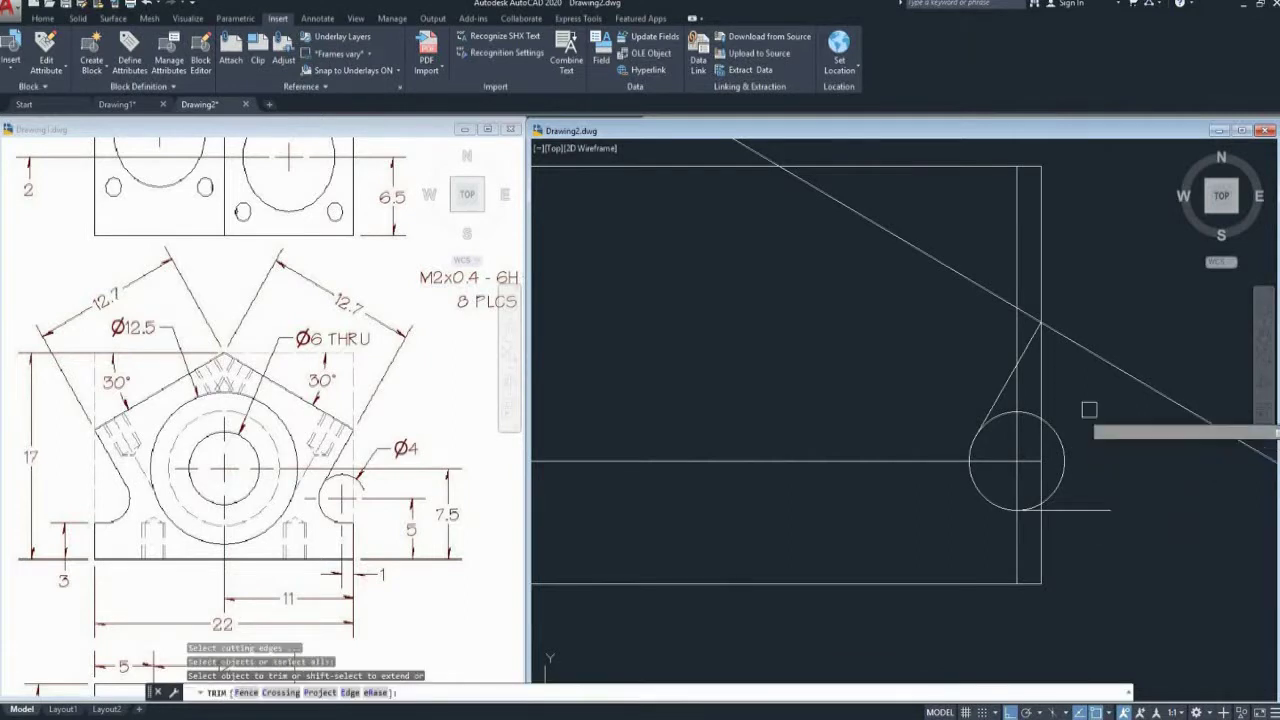
# - Trim the circle and crossing lines into a rounded notch
pyautogui.click(1089, 408)
pyautogui.click(1012, 465)
pyautogui.scroll(-2, 1099, 410)
pyautogui.moveTo(1099, 410); pyautogui.dragTo(1079, 451, button='middle')
# - Trim the line pieces at the top-right corner and the slanted line's overhangs
pyautogui.click(1071, 277)
pyautogui.click(1002, 316)
pyautogui.click(1166, 434)
pyautogui.click(1137, 480)
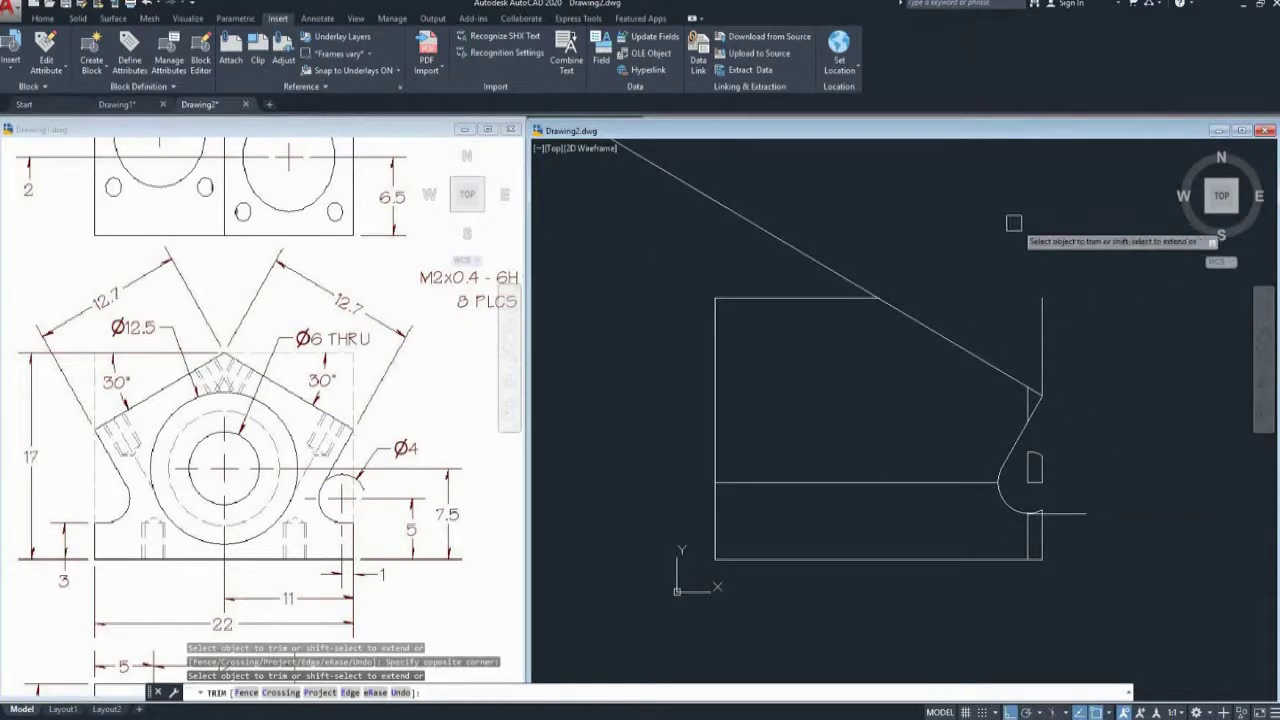
pyautogui.click(814, 259)
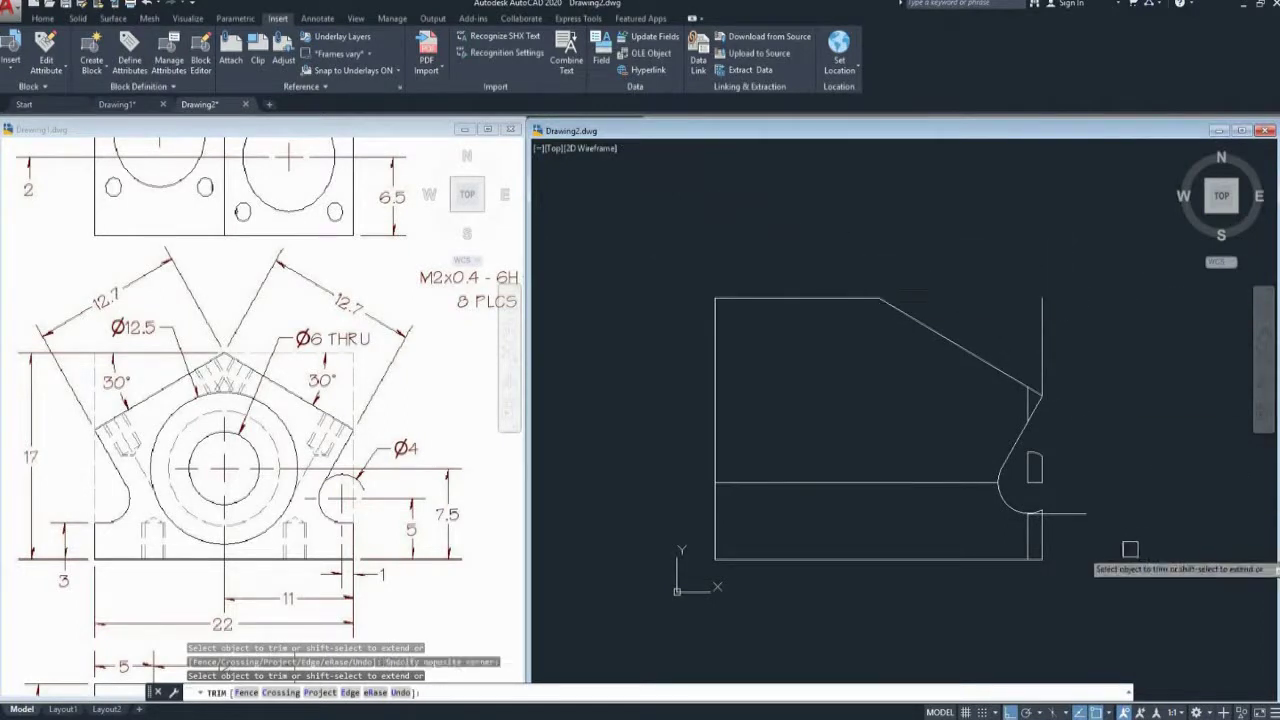
pyautogui.scroll(3, 1035, 520)
pyautogui.scroll(3, 1030, 509)
pyautogui.scroll(-3, 1080, 310)
pyautogui.scroll(-2, 1038, 368)
pyautogui.moveTo(1039, 368); pyautogui.dragTo(981, 492, button='middle')
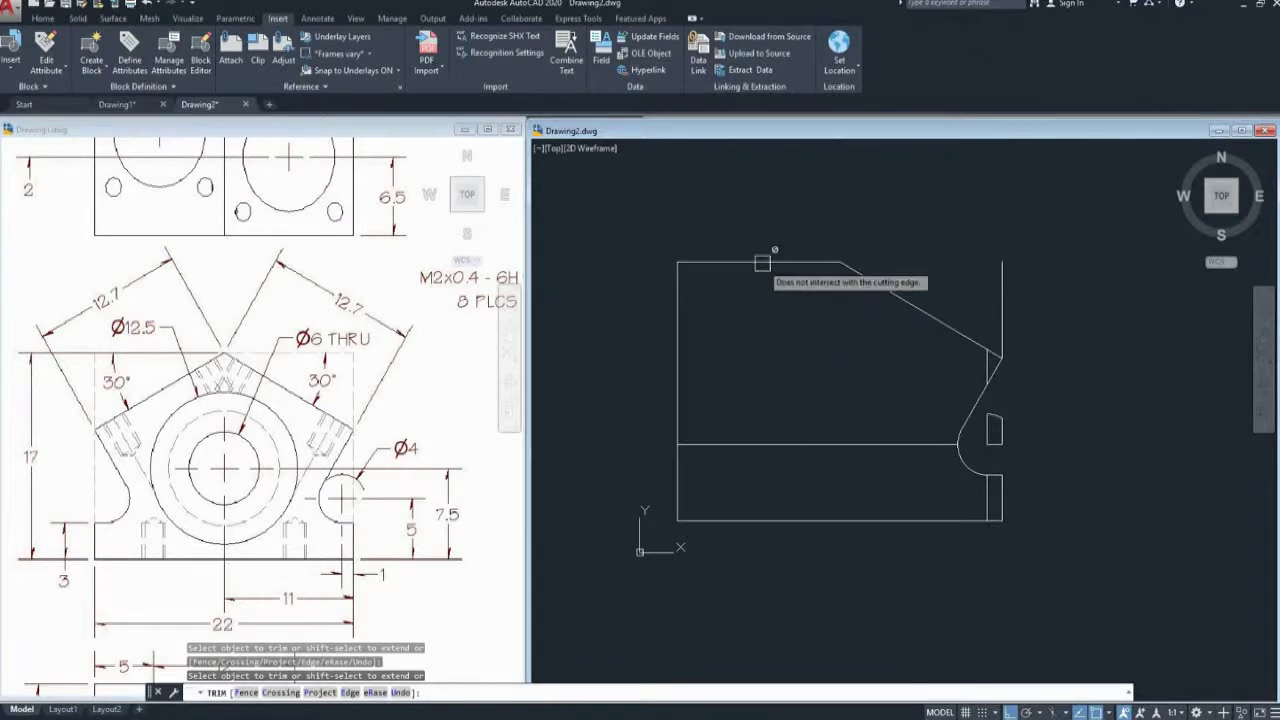
pyautogui.moveTo(829, 543); pyautogui.dragTo(851, 557, button='middle')
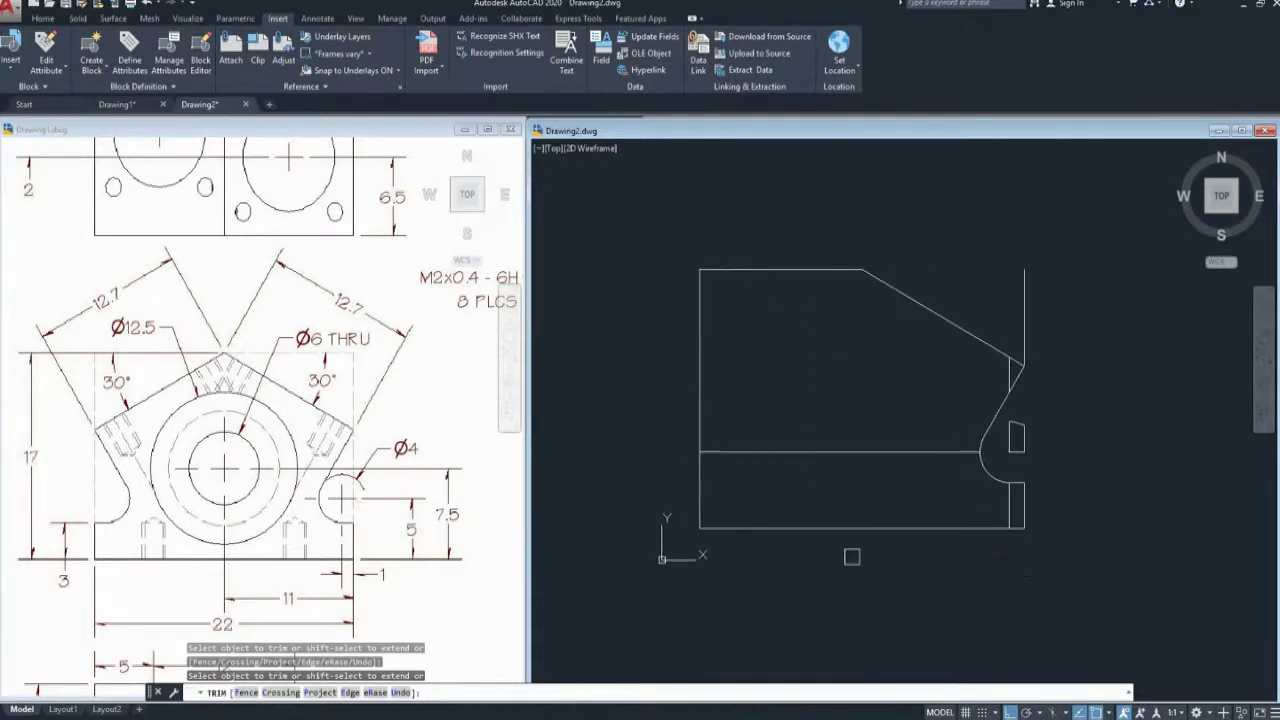
pyautogui.press('Escape')
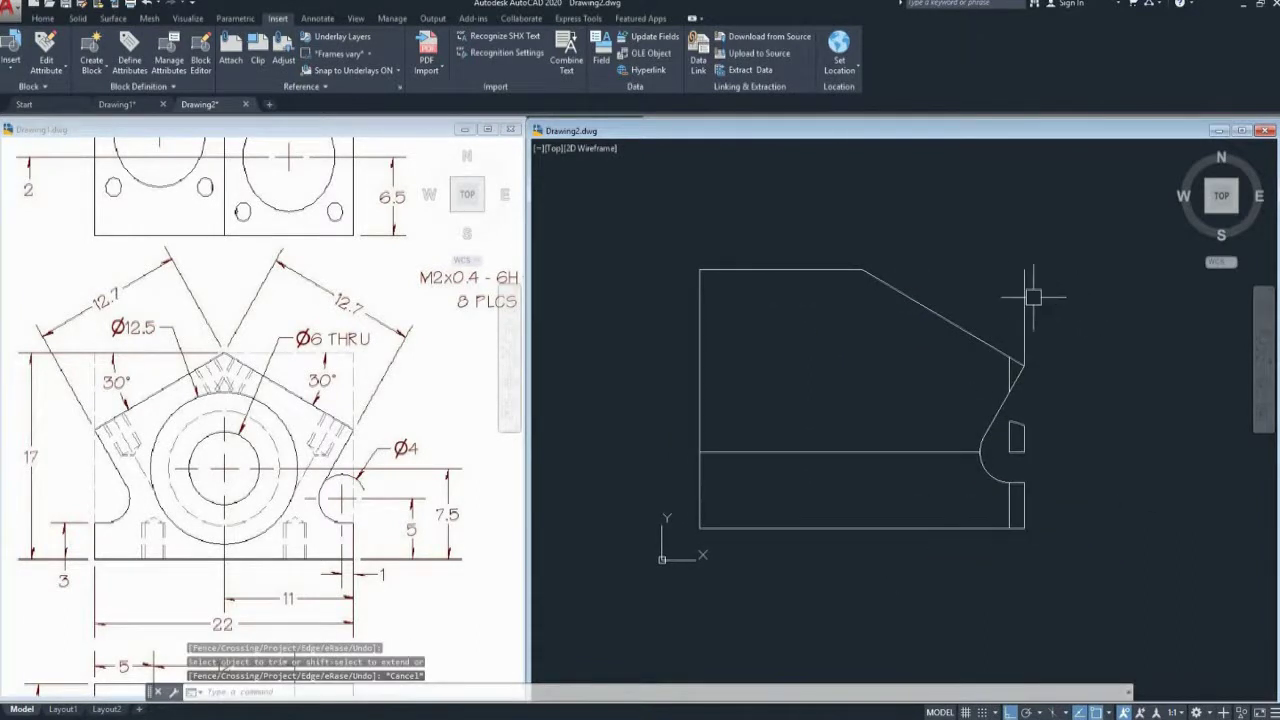
# - Erase the leftover short vertical line, an overlapping segment and the notch rectangle's lines
pyautogui.click(1020, 294)
pyautogui.press('Delete')
pyautogui.scroll(3, 1006, 343)
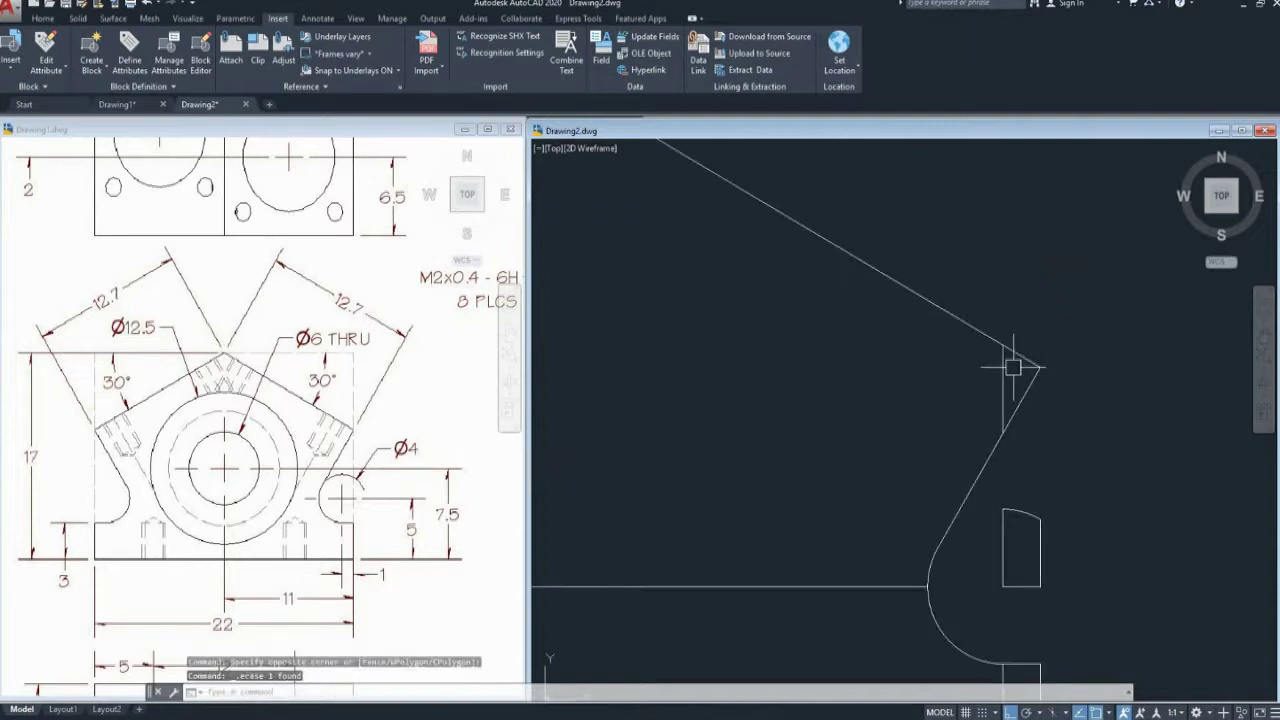
pyautogui.click(1004, 350)
pyautogui.press('Delete')
pyautogui.click(1035, 437)
pyautogui.click(991, 491)
pyautogui.press('Delete')
# - Erase the short vertical line by the notch and the horizontal line across the part
pyautogui.scroll(-2, 1058, 433)
pyautogui.moveTo(1058, 433); pyautogui.dragTo(1066, 409, button='middle')
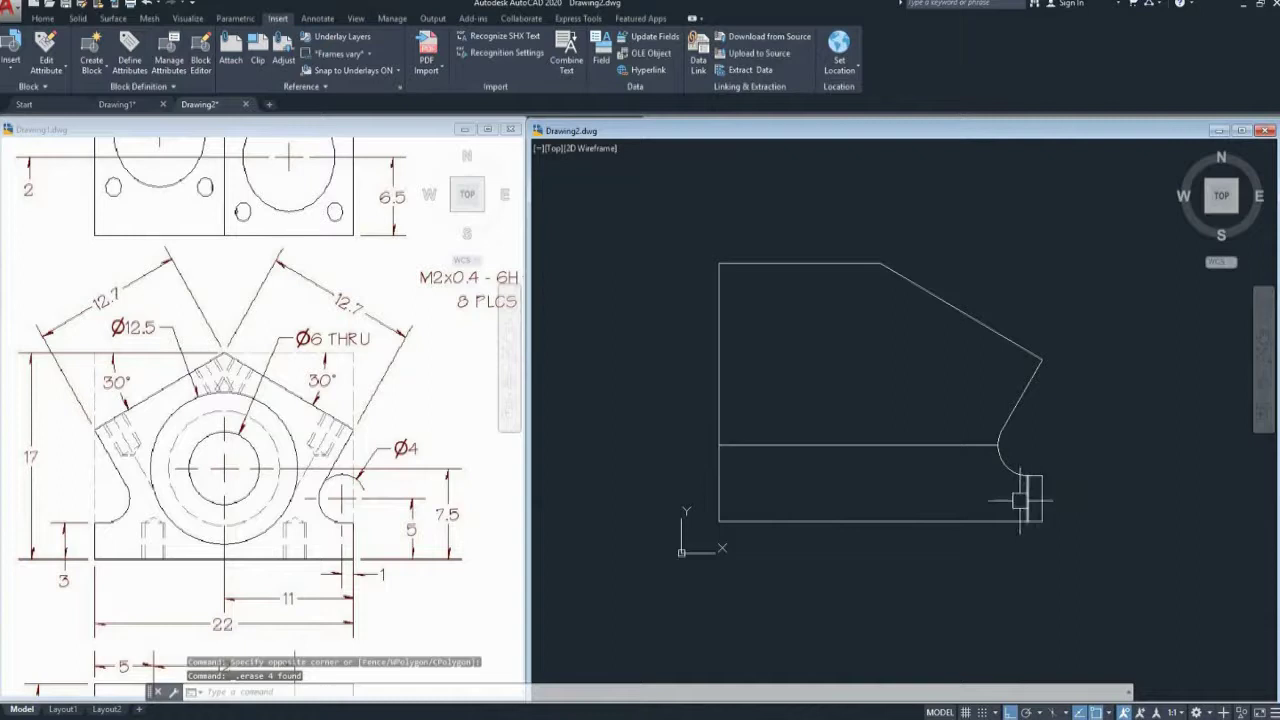
pyautogui.click(1021, 500)
pyautogui.press('Delete')
pyautogui.click(900, 444)
pyautogui.press('Delete')
pyautogui.moveTo(900, 440); pyautogui.dragTo(935, 442, button='middle')
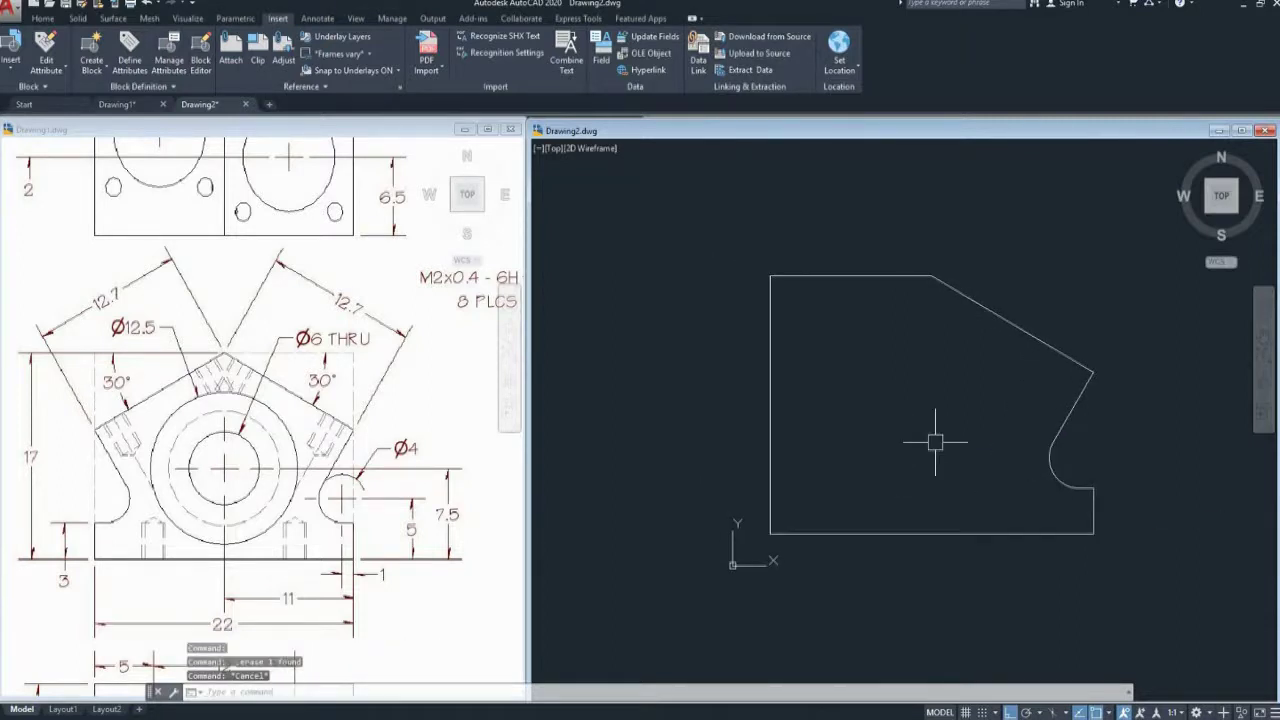
pyautogui.write('MI')
# - Mirror the five right-side edges about the vertical through the top corner, keeping originals
pyautogui.press('Return')
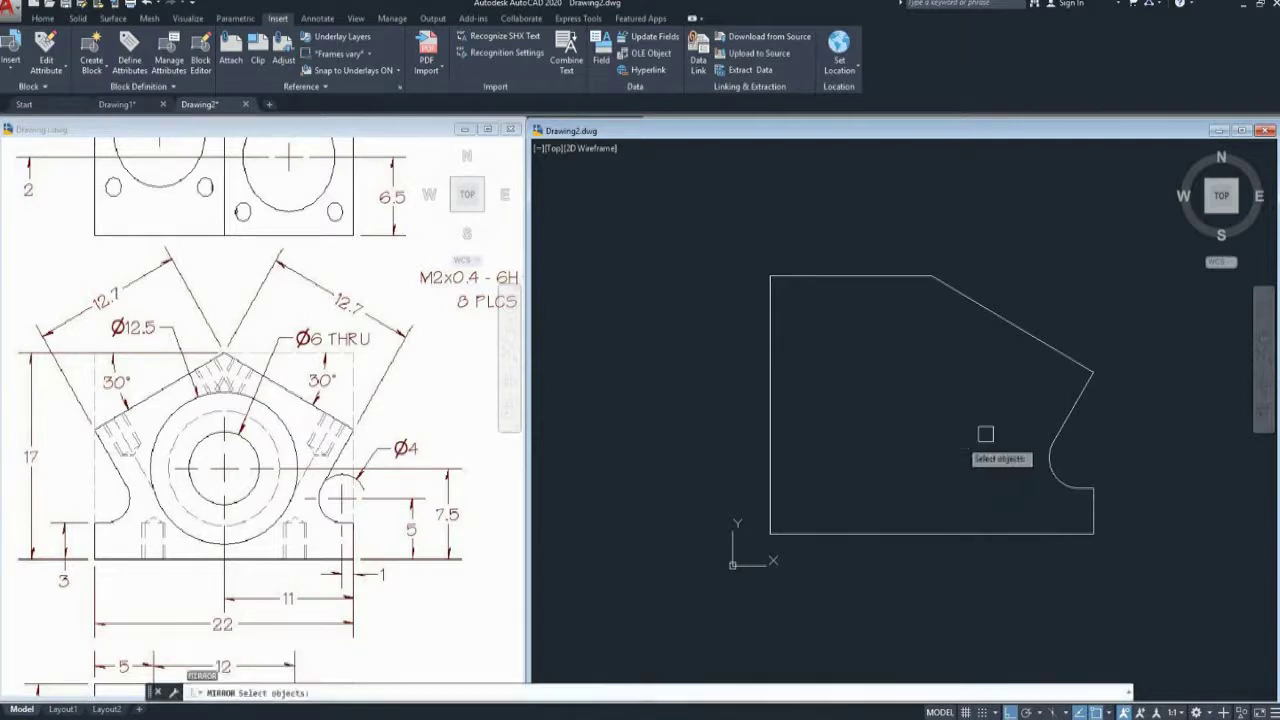
pyautogui.click(1144, 338)
pyautogui.click(1047, 490)
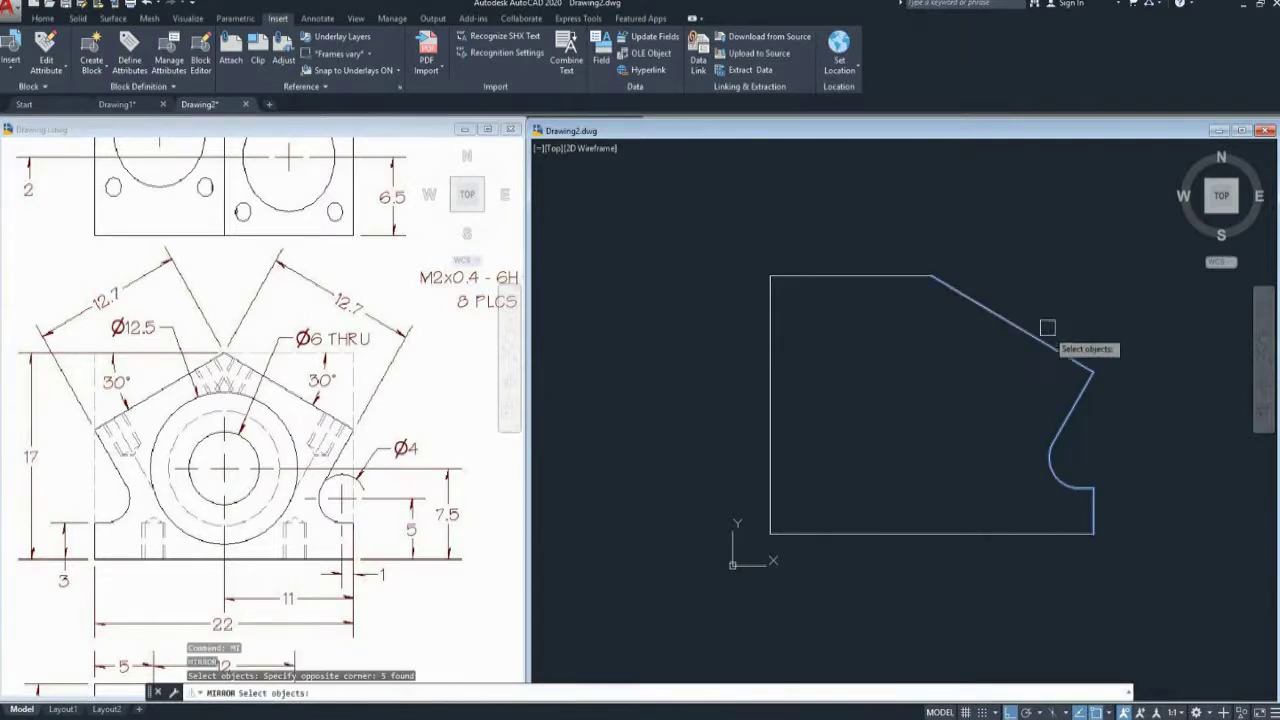
pyautogui.press('Return')
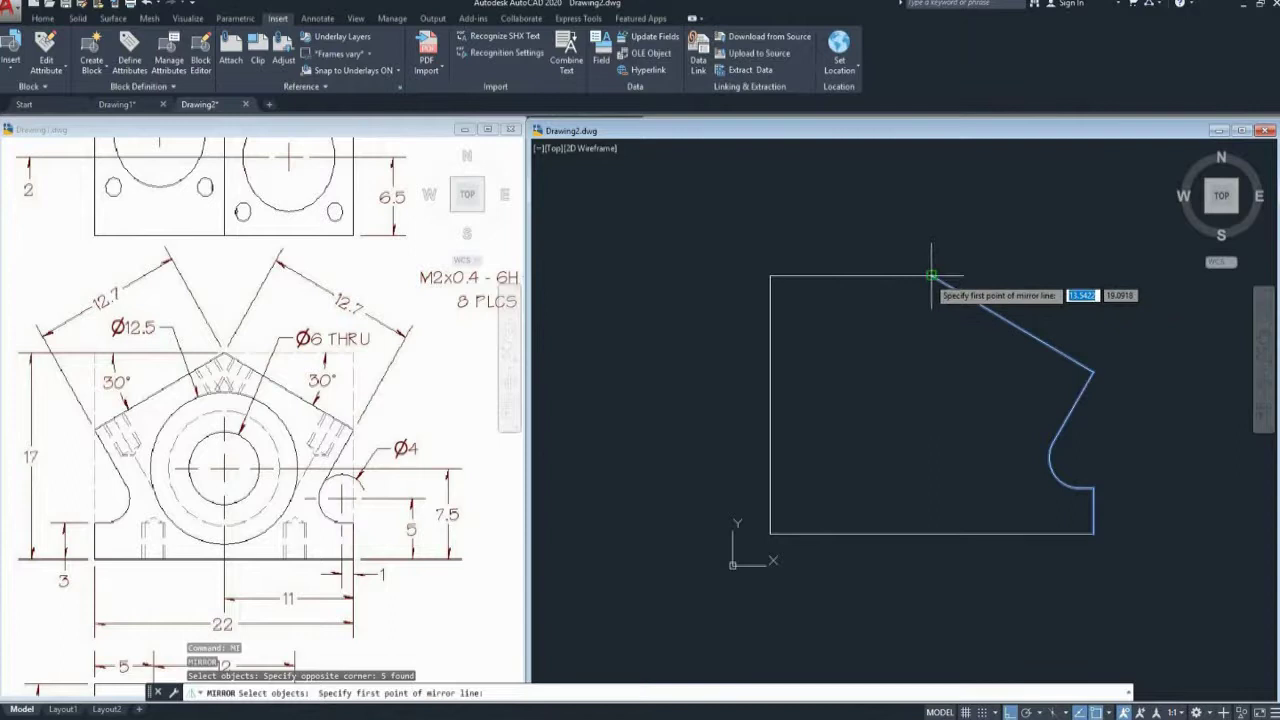
pyautogui.click(931, 276)
pyautogui.click(933, 645)
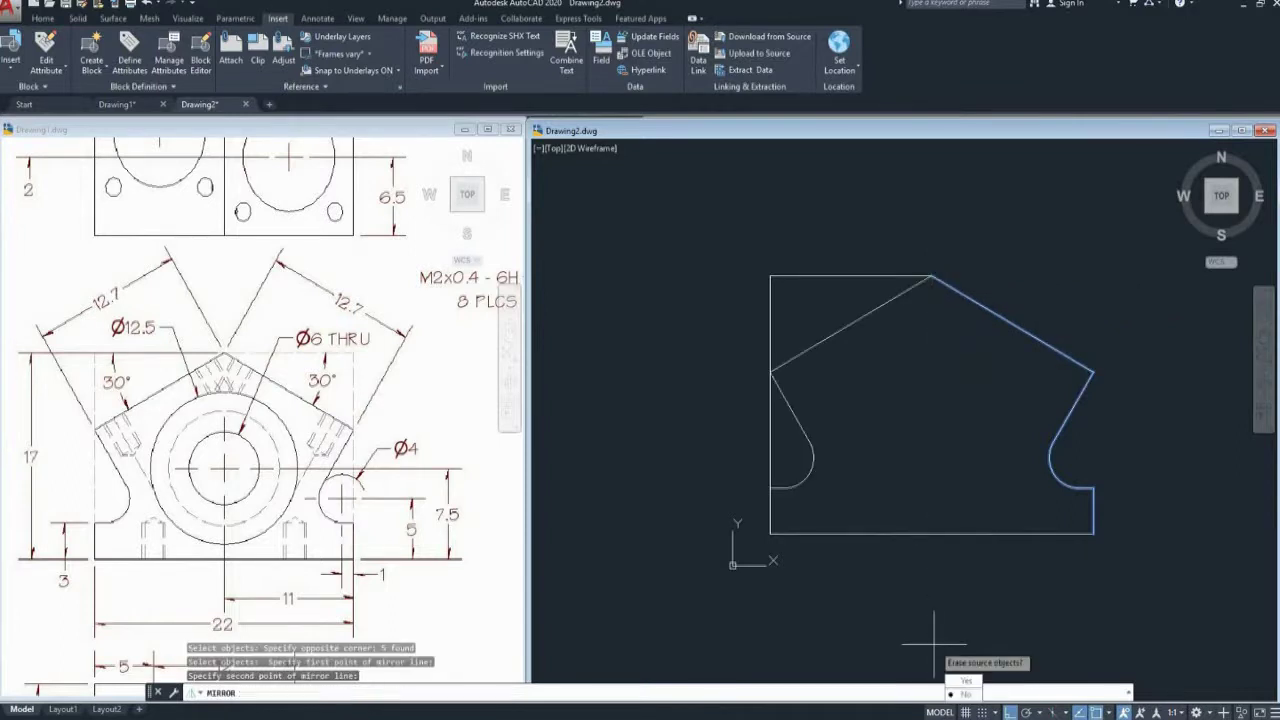
pyautogui.press('Return')
pyautogui.moveTo(900, 623); pyautogui.dragTo(914, 617, button='middle')
pyautogui.press('Escape')
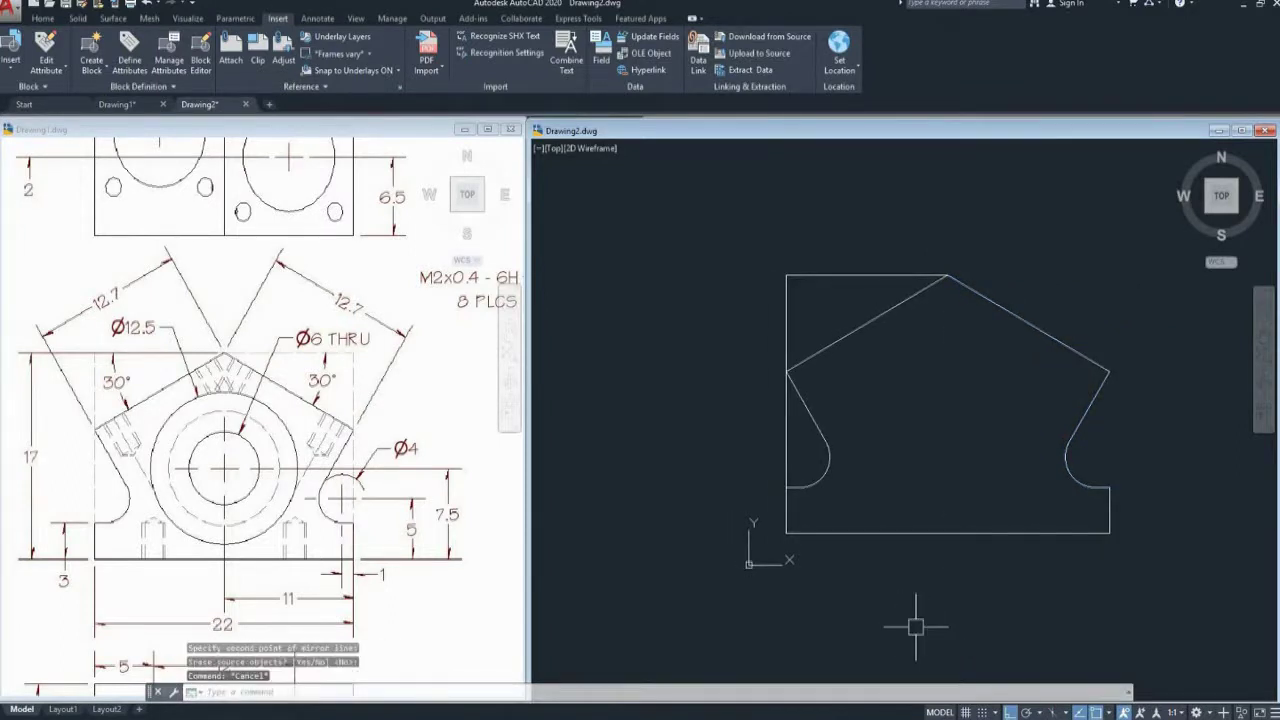
# - Trim the left vertical piece above the slanted edge and erase the top horizontal line
pyautogui.press('Return')
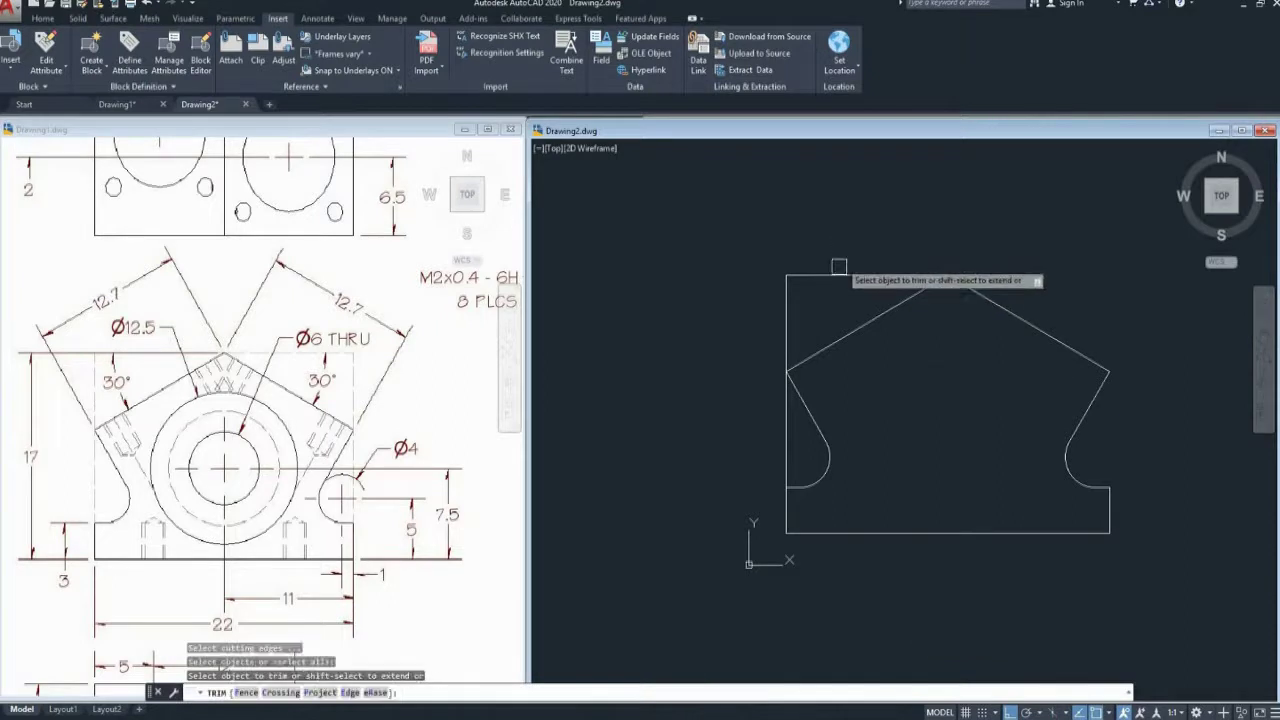
pyautogui.click(786, 316)
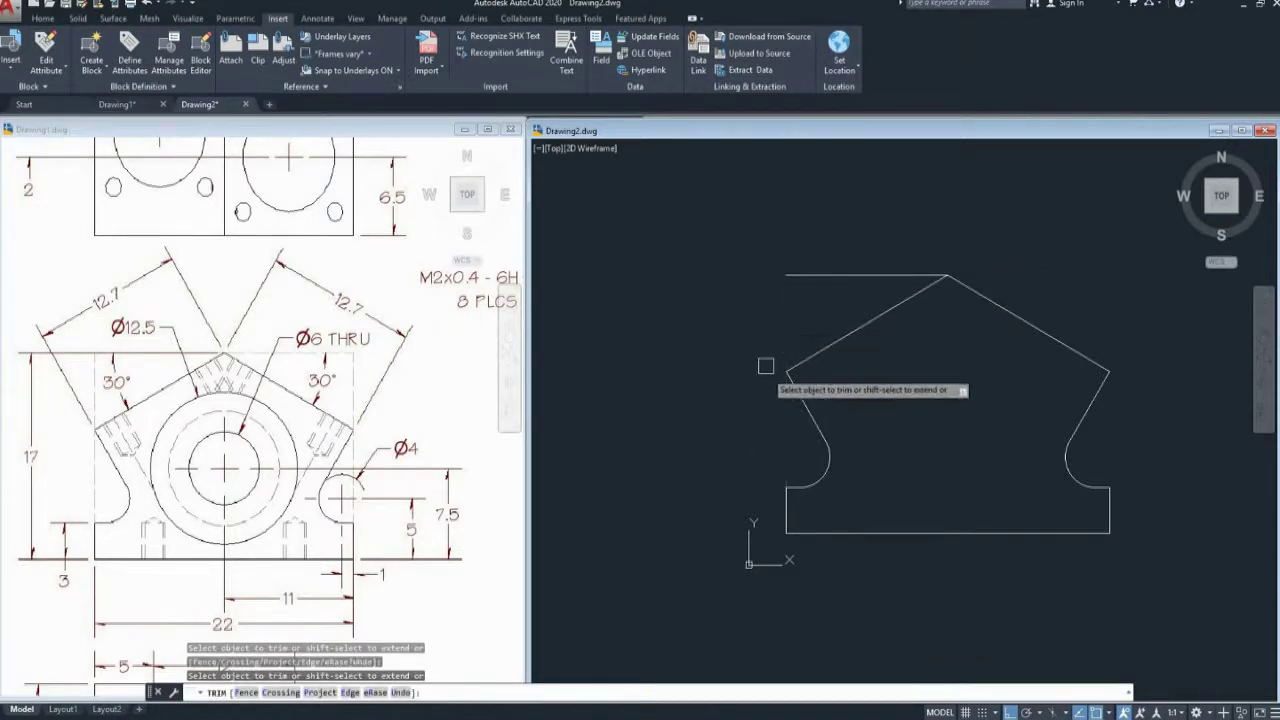
pyautogui.press('Escape')
pyautogui.click(827, 275)
pyautogui.press('Delete')
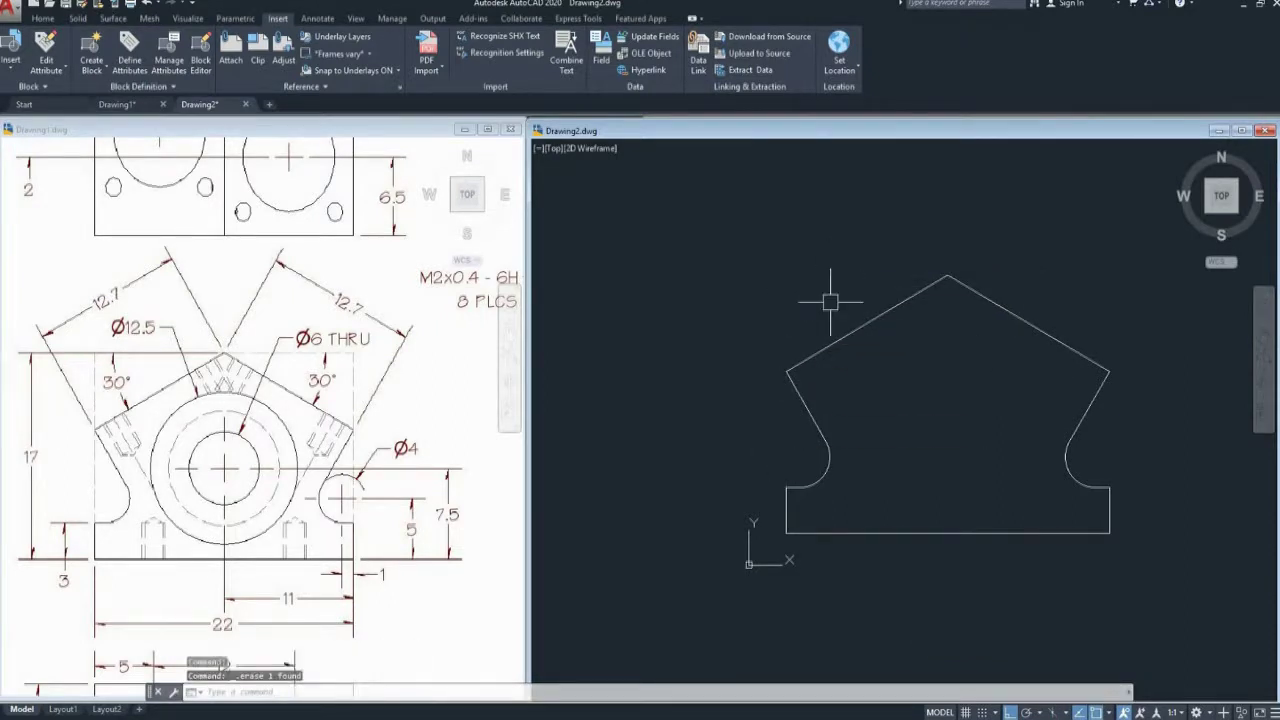
pyautogui.moveTo(915, 396); pyautogui.dragTo(902, 402, button='middle')
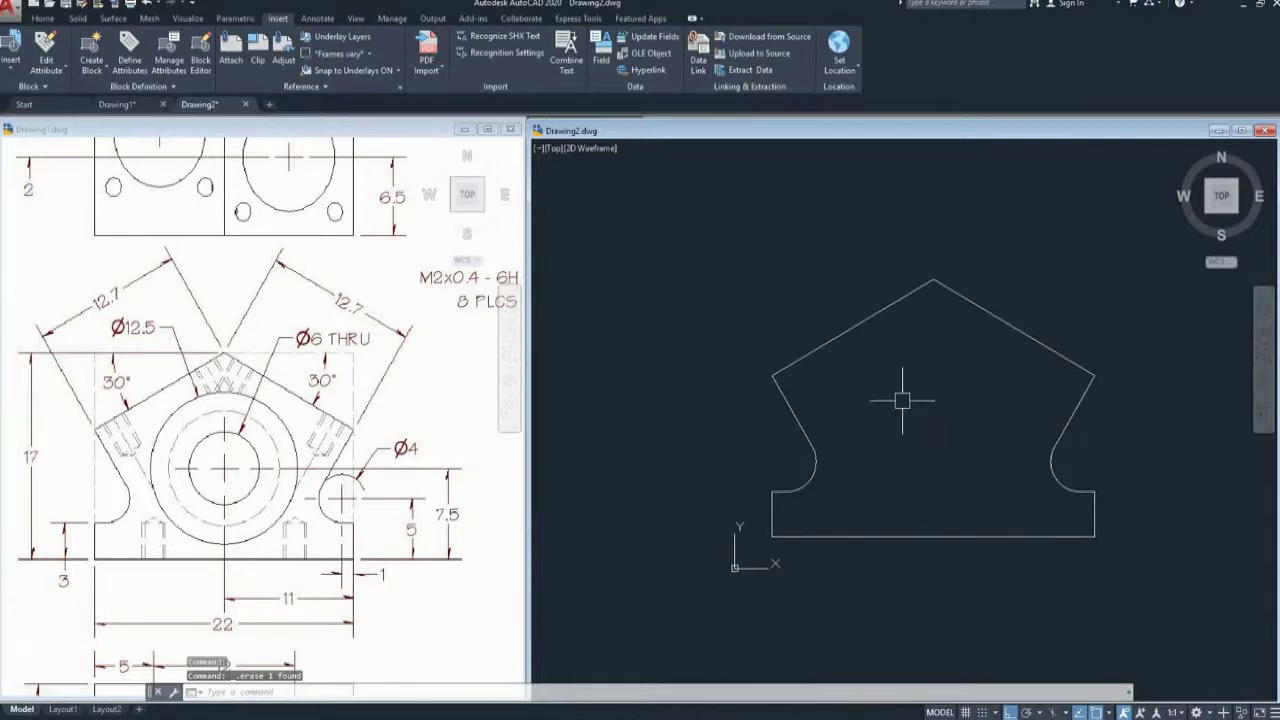
pyautogui.scroll(2, 902, 401)
pyautogui.press('Escape')
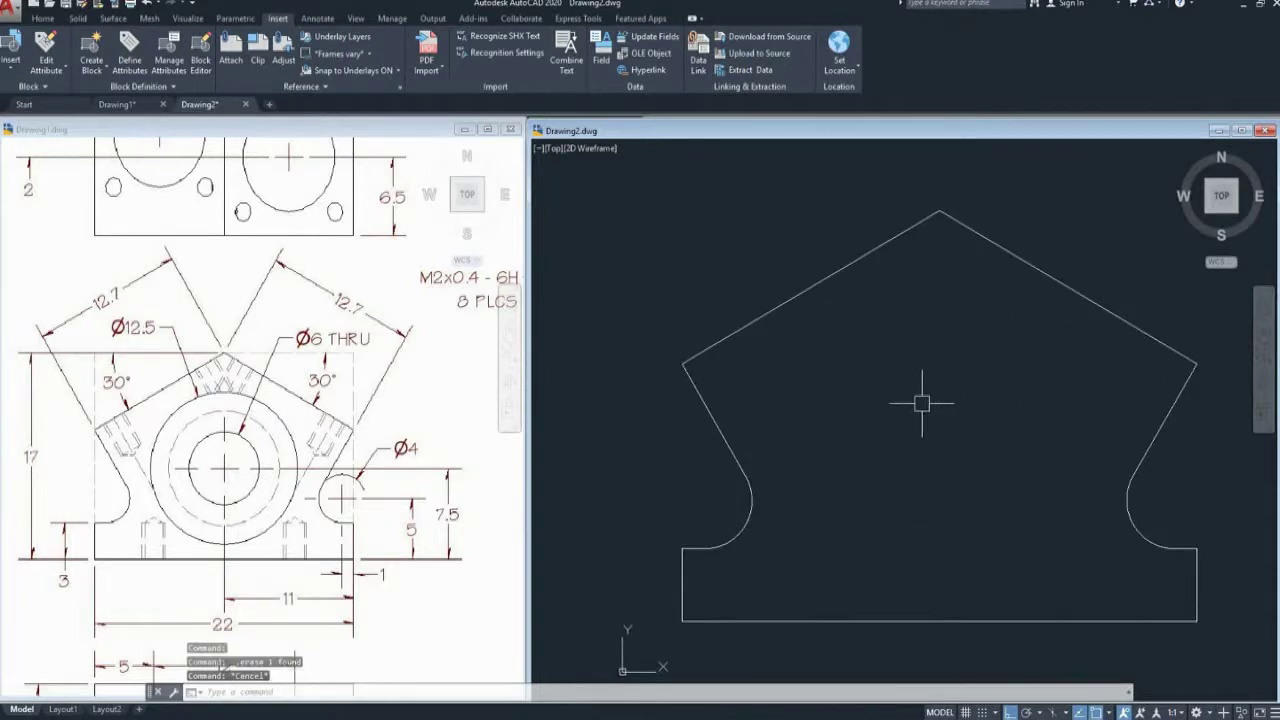
pyautogui.write('REG')
# - Begin converting the outline into a region by window-selecting it
pyautogui.press('Return')
pyautogui.scroll(-4, 921, 404)
pyautogui.click(1080, 310)
# - Convert the selected bracket outline into a region
pyautogui.click(779, 531)
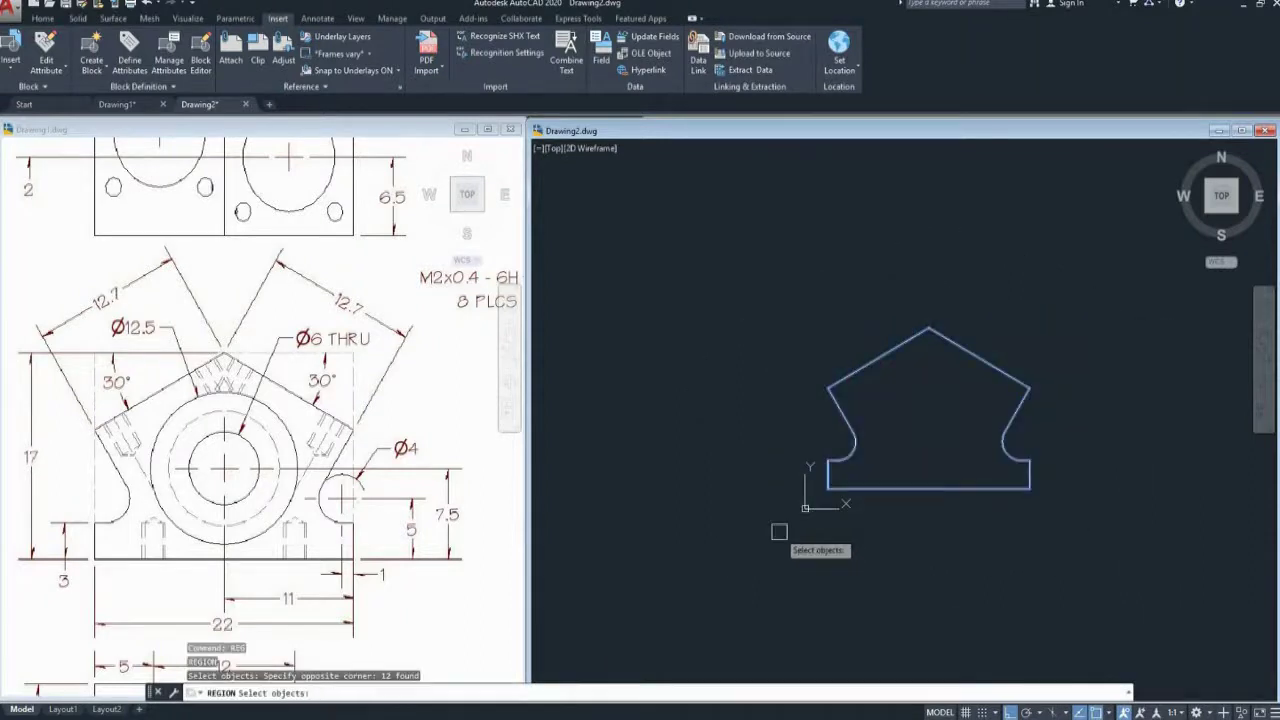
pyautogui.press('Return')
pyautogui.moveTo(915, 500); pyautogui.dragTo(890, 542, button='middle')
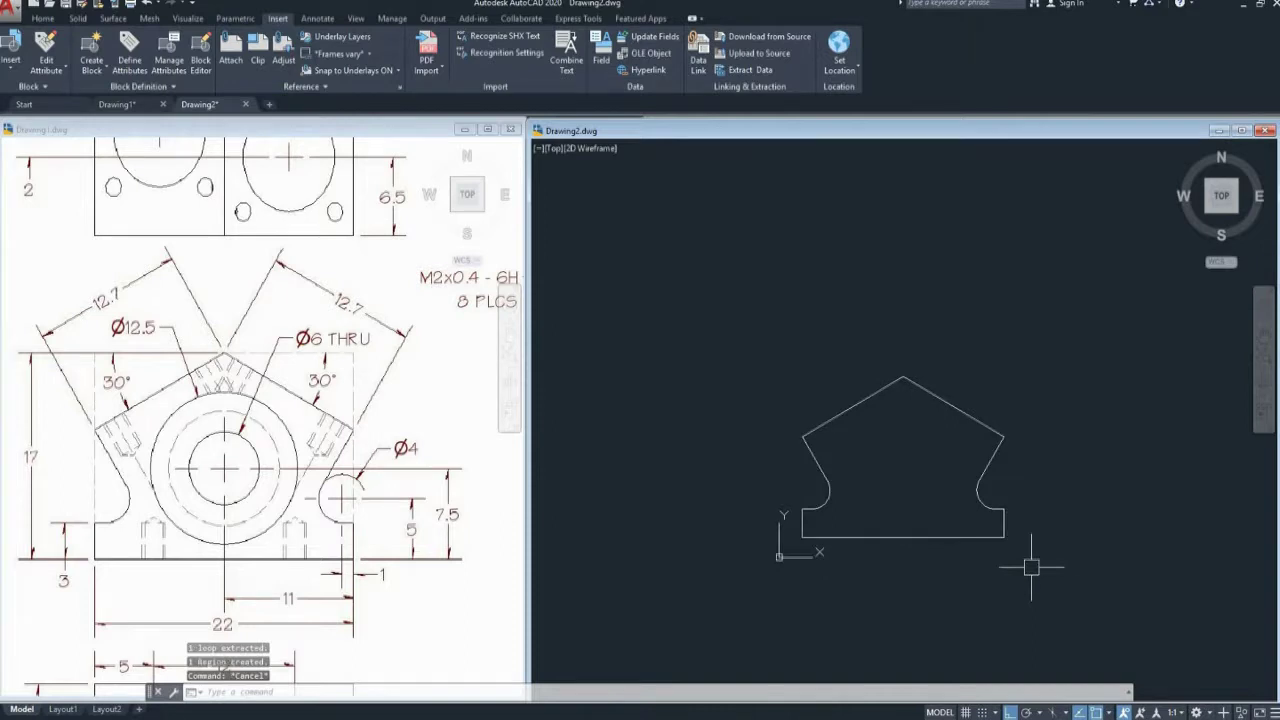
# - Draw a vertical centre line from the bottom edge midpoint to the profile apex
pyautogui.write('L')
pyautogui.press('Return')
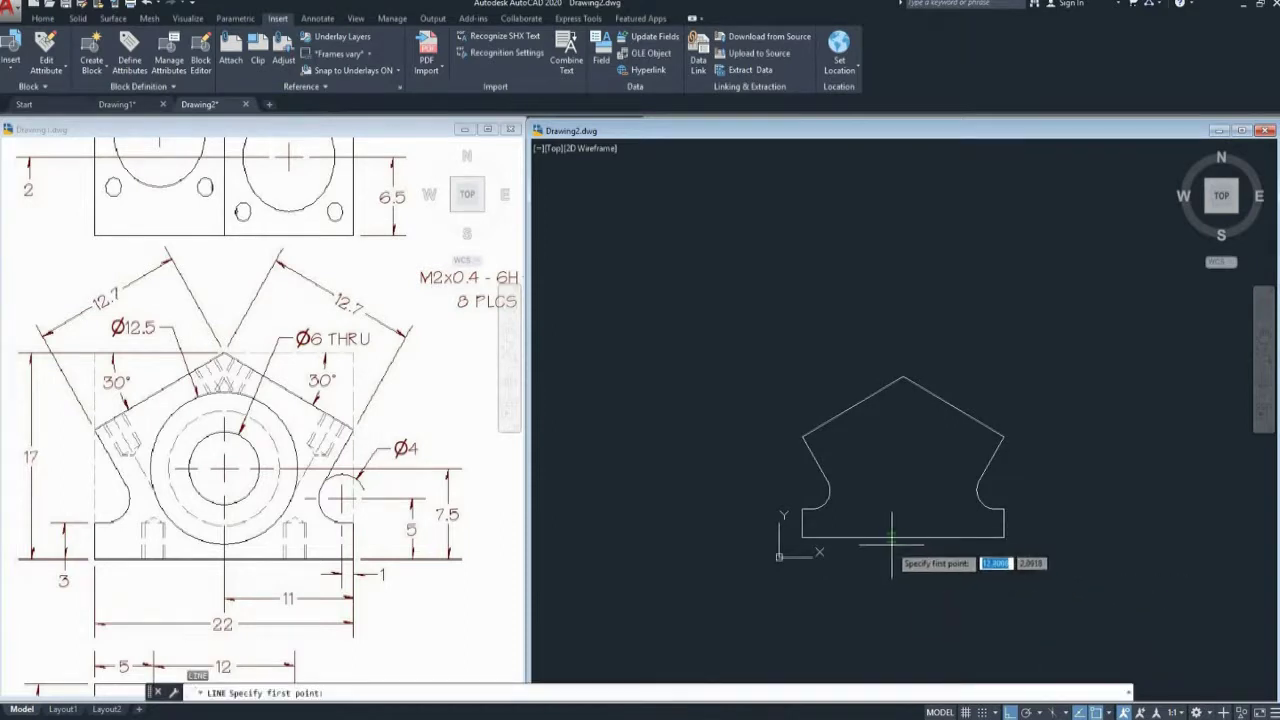
pyautogui.click(903, 537)
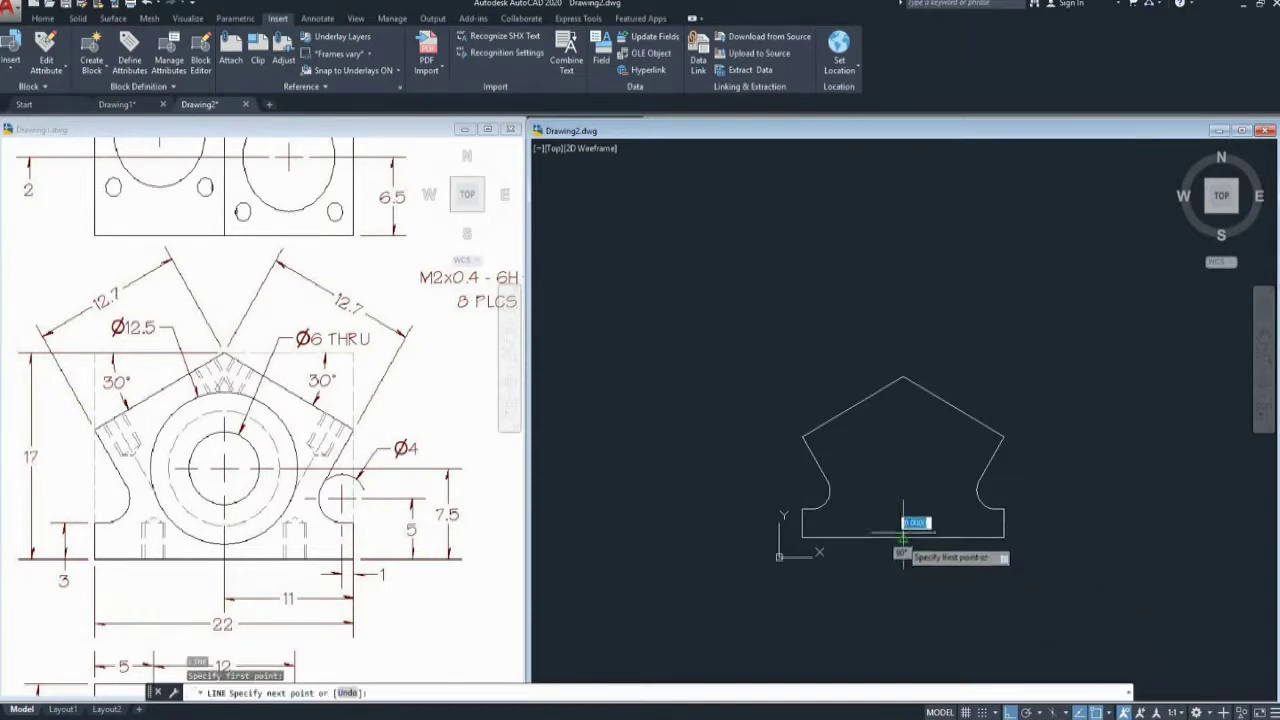
pyautogui.click(903, 378)
pyautogui.press('Return')
# - Draw a 12.5-diameter circle centred on the vertical centre line
pyautogui.scroll(2, 911, 476)
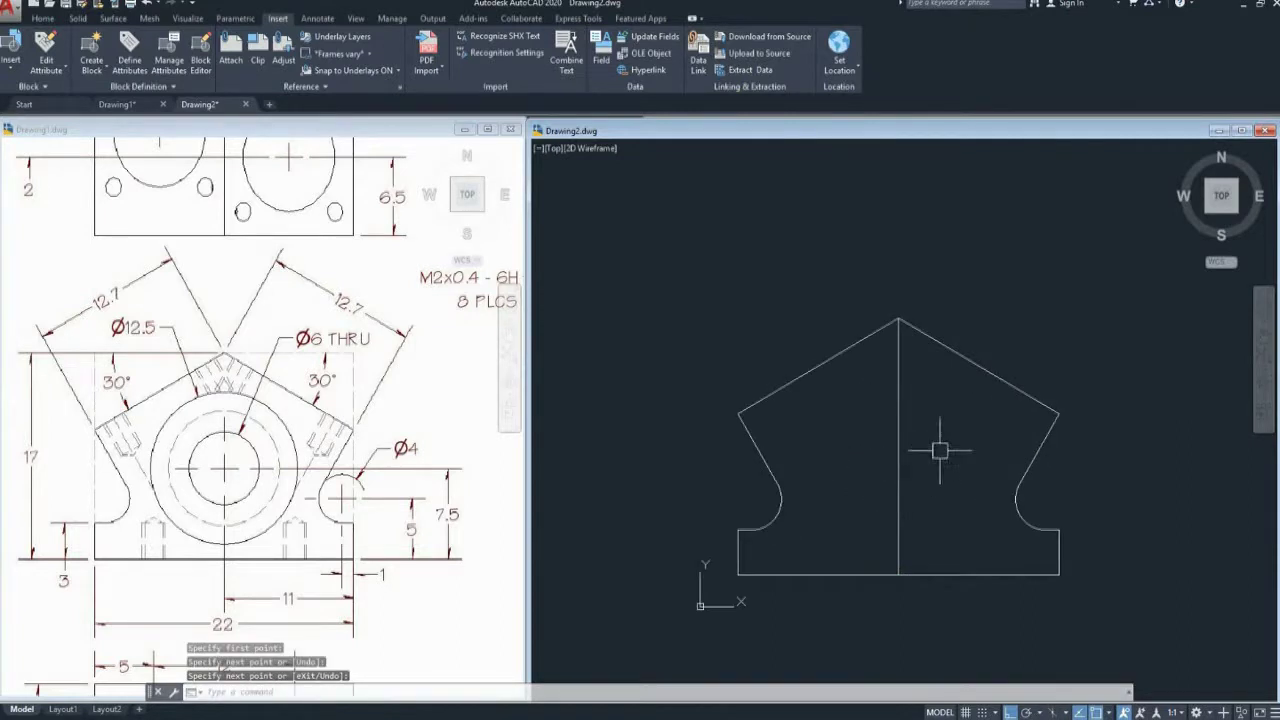
pyautogui.write('C')
pyautogui.press('Return')
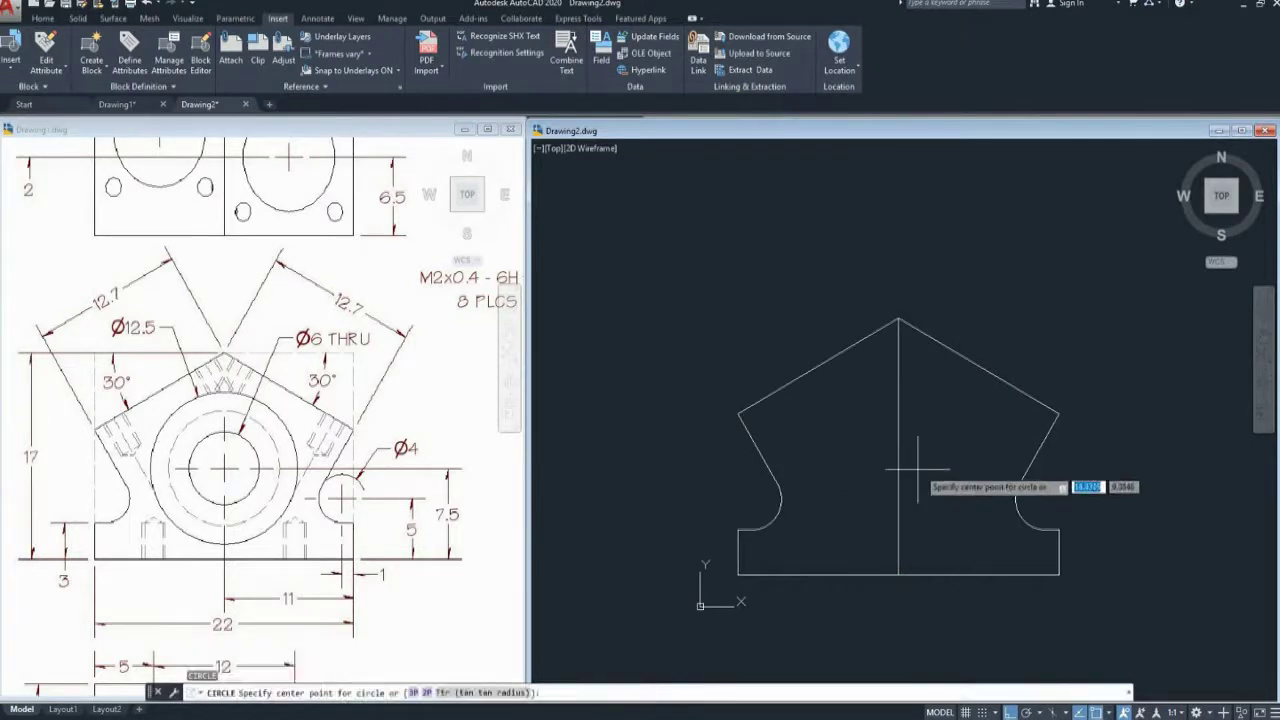
pyautogui.click(898, 447)
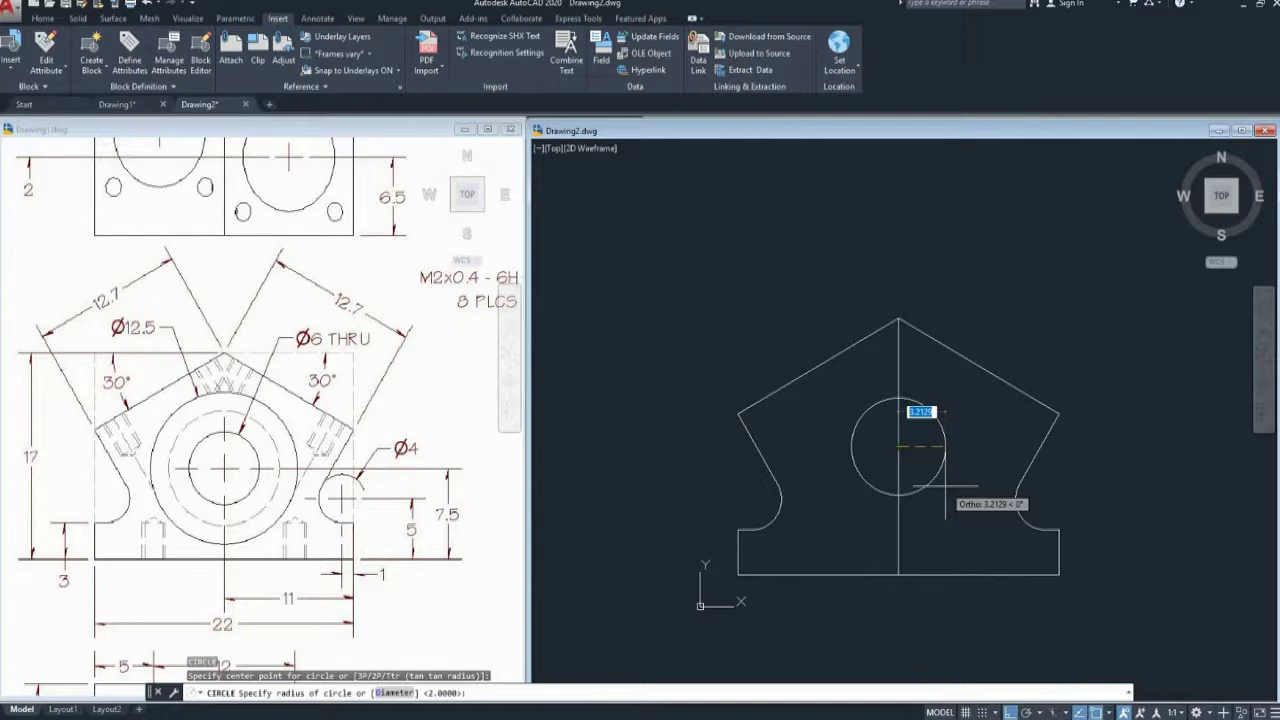
pyautogui.write('d')
pyautogui.press('Return')
pyautogui.write('12.5')
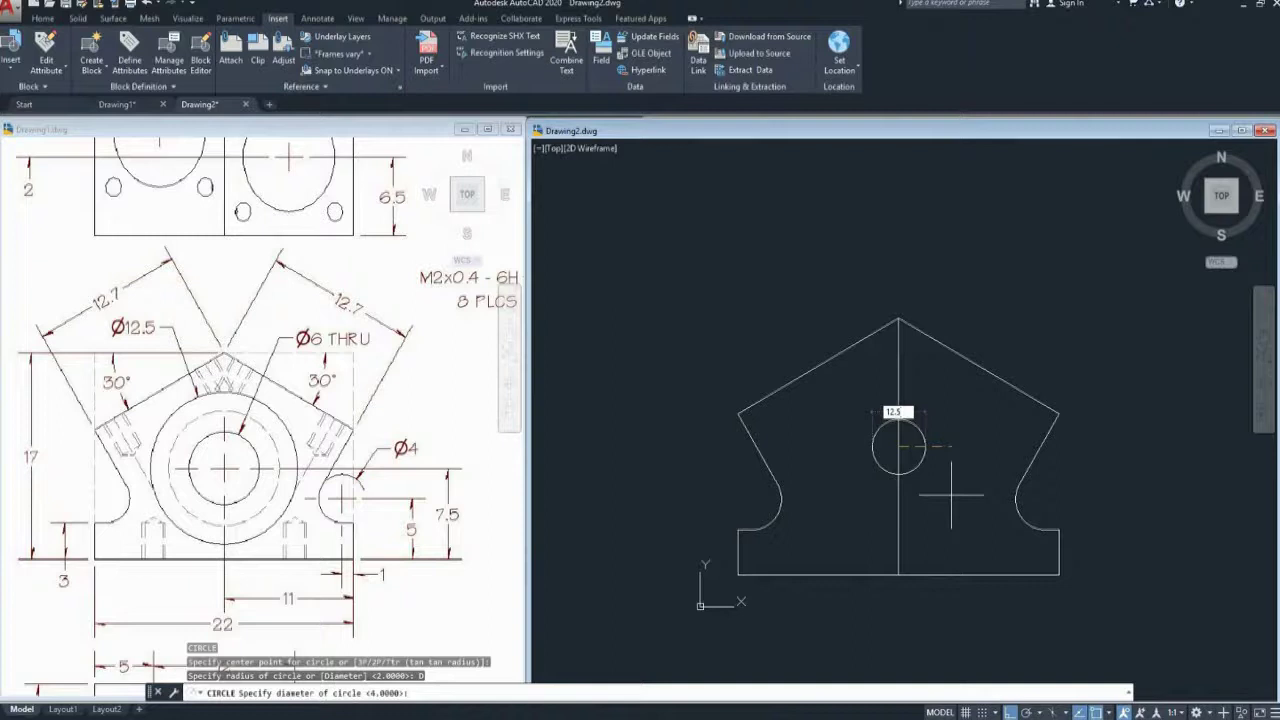
pyautogui.press('Return')
# - Delete the temporary vertical centre line
pyautogui.scroll(-2, 946, 497)
pyautogui.moveTo(937, 503); pyautogui.dragTo(920, 509, button='middle')
pyautogui.press('Escape')
pyautogui.click(891, 474)
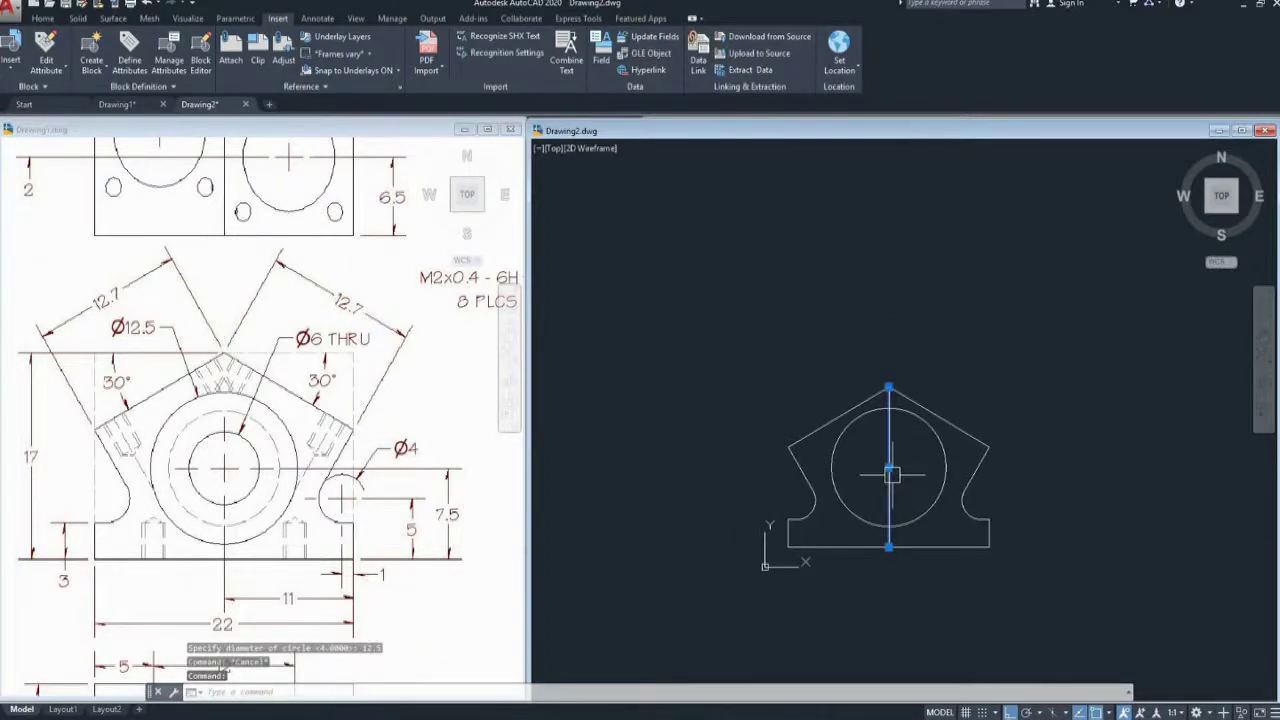
pyautogui.press('Delete')
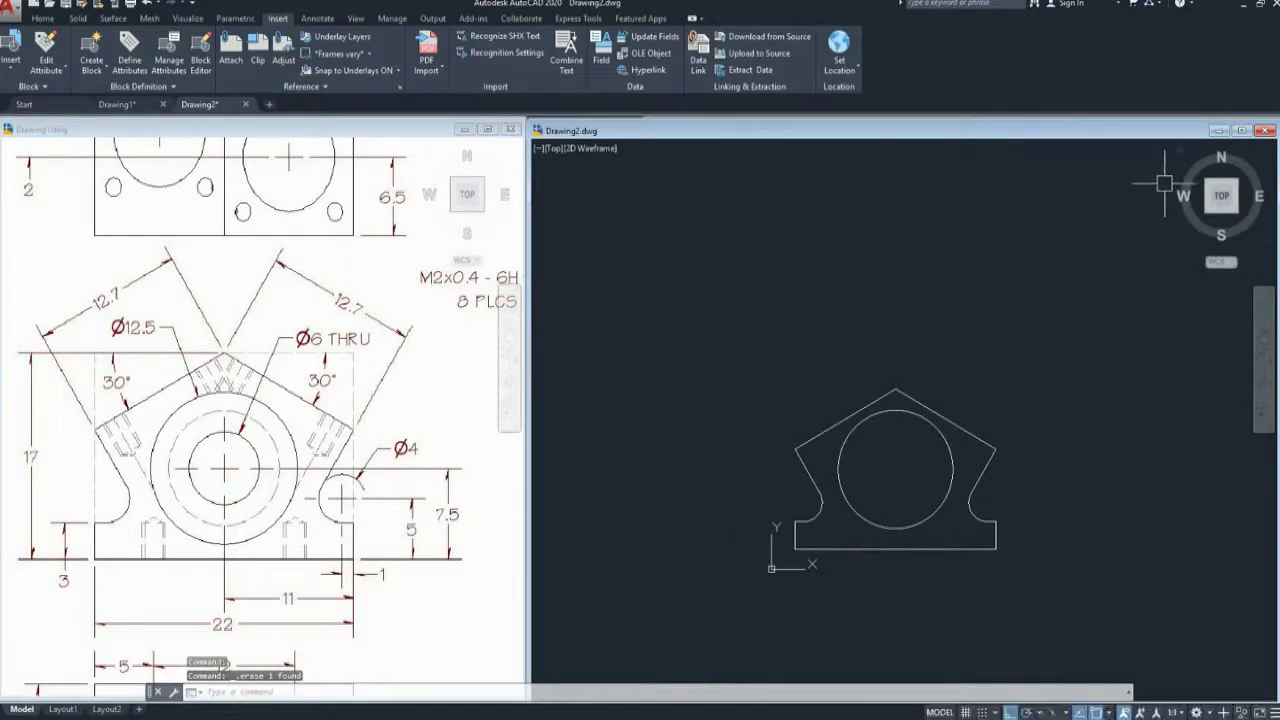
# - Orbit the flat profile into a 3D view and bring up the Home tab tools
pyautogui.moveTo(1221, 196); pyautogui.dragTo(1070, 417)
pyautogui.keyDown('shift'); pyautogui.moveTo(1070, 416); pyautogui.dragTo(996, 403, button='middle'); pyautogui.keyUp('shift')
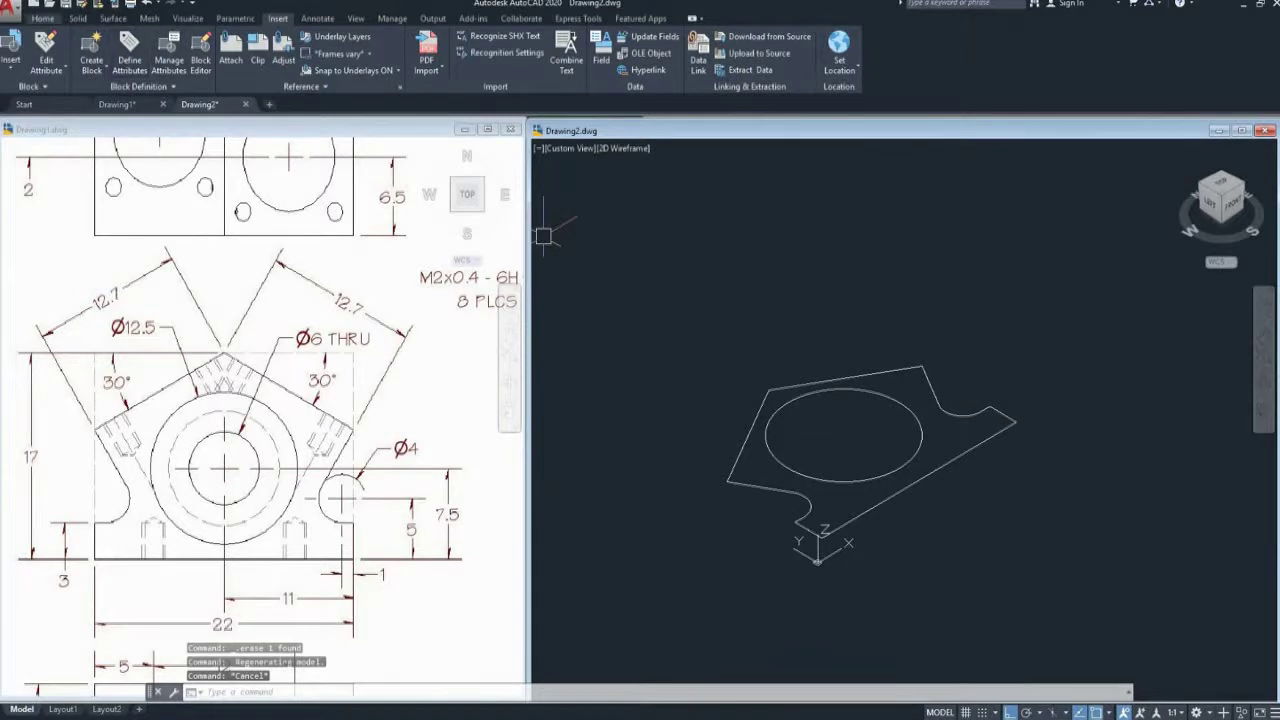
pyautogui.click(42, 18)
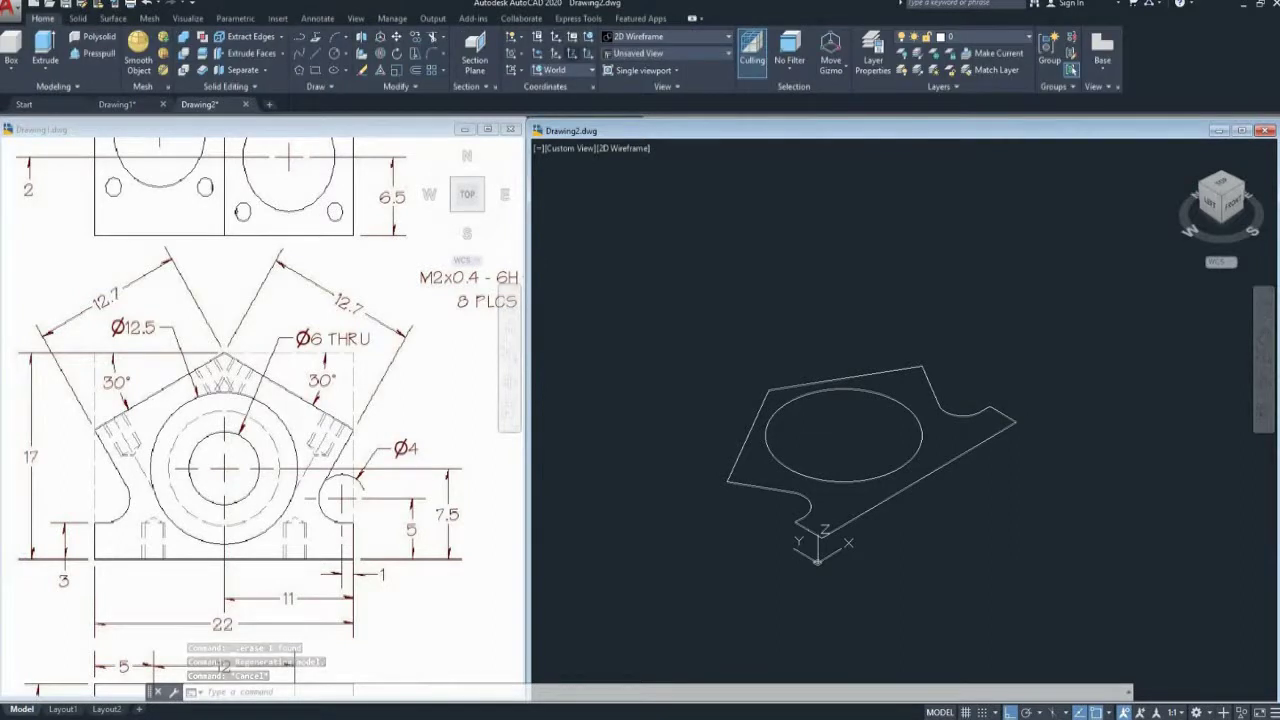
pyautogui.click(860, 578)
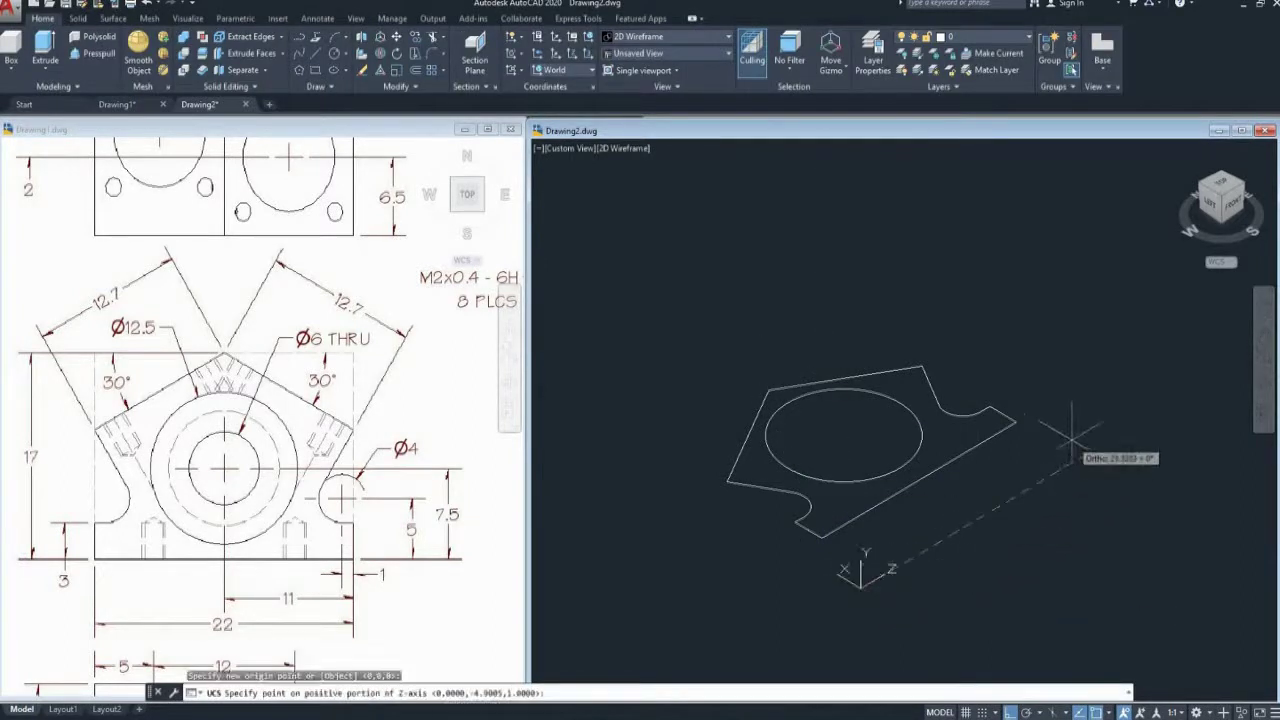
pyautogui.press('Escape')
pyautogui.moveTo(1043, 434); pyautogui.dragTo(932, 402, button='middle')
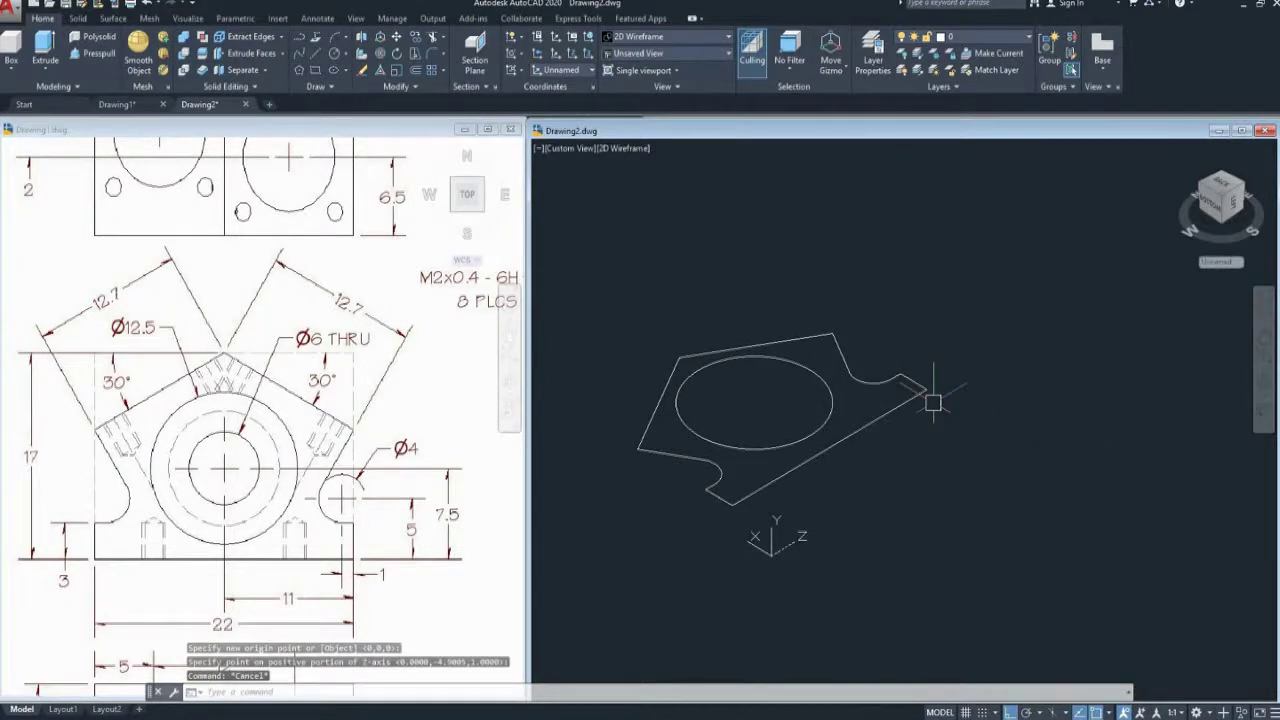
# - Rotate the whole profile and 12.5 circle about the bottom edge to stand it upright
pyautogui.write('Ro')
pyautogui.press('Return')
pyautogui.click(952, 357)
pyautogui.click(658, 524)
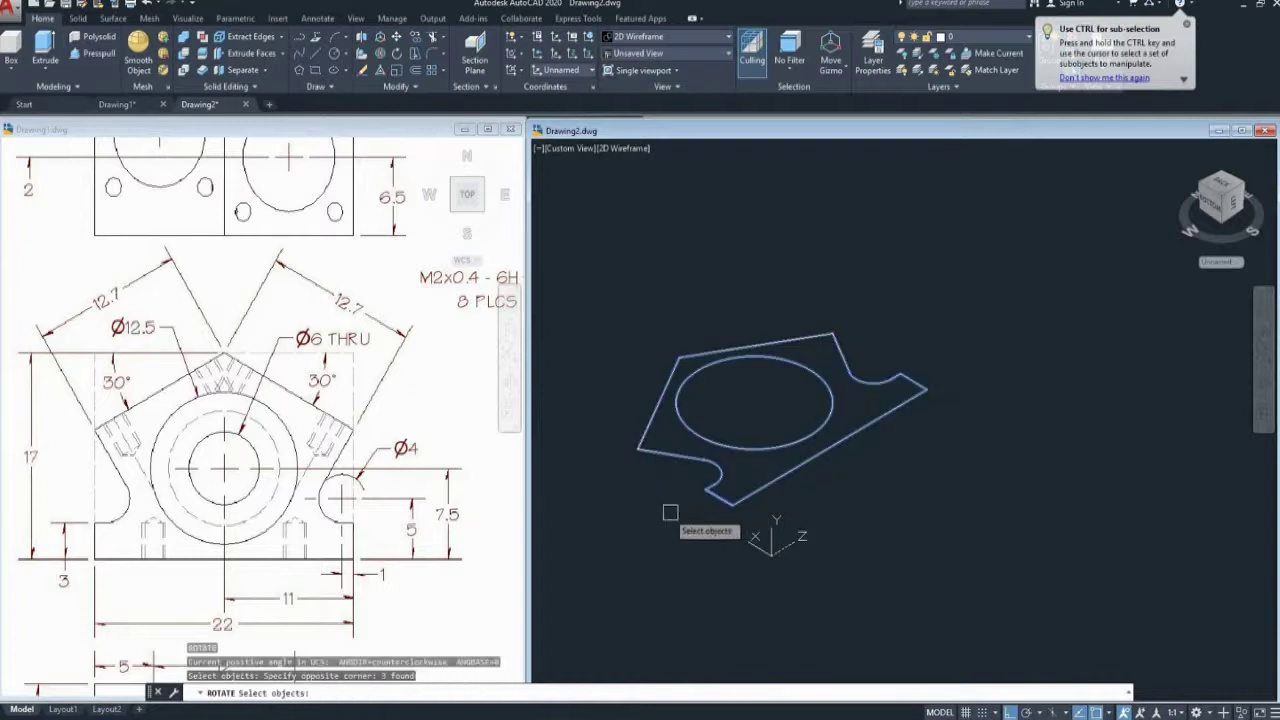
pyautogui.press('Return')
pyautogui.click(731, 506)
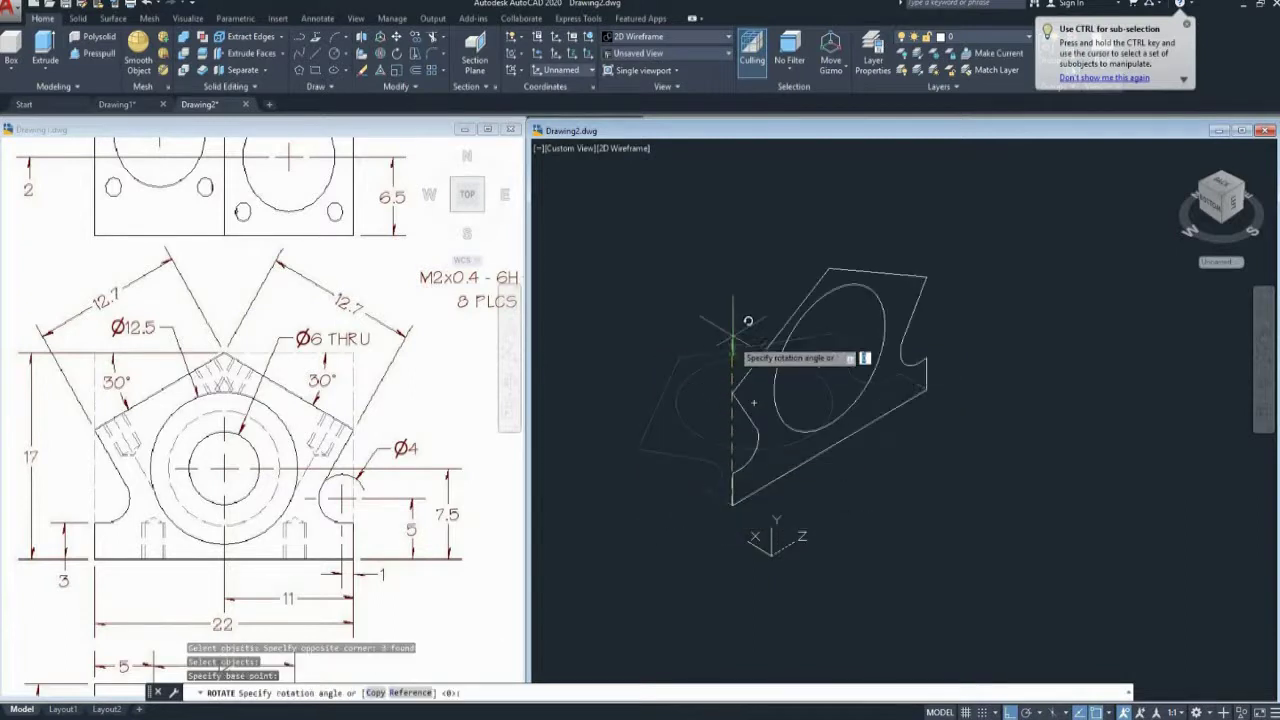
pyautogui.moveTo(759, 395); pyautogui.dragTo(786, 386, button='middle')
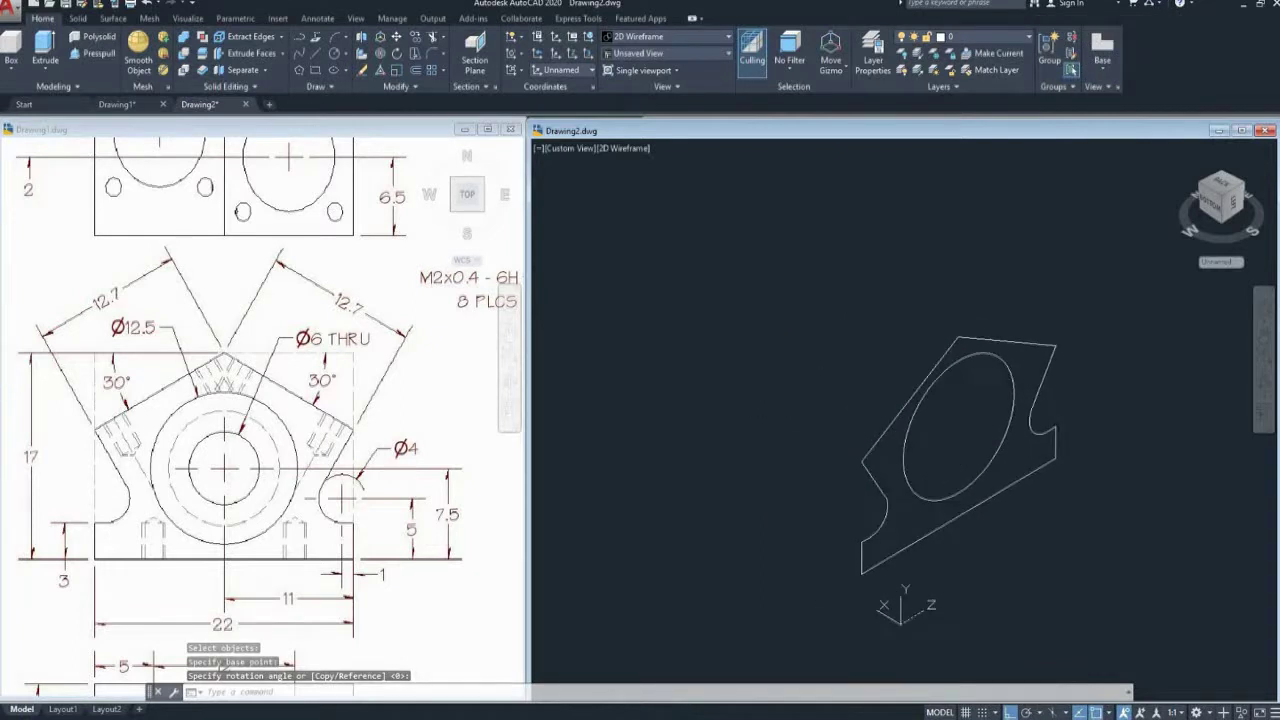
pyautogui.press('Escape')
pyautogui.moveTo(719, 388); pyautogui.dragTo(734, 390, button='middle')
pyautogui.press('Escape')
pyautogui.press('Escape')
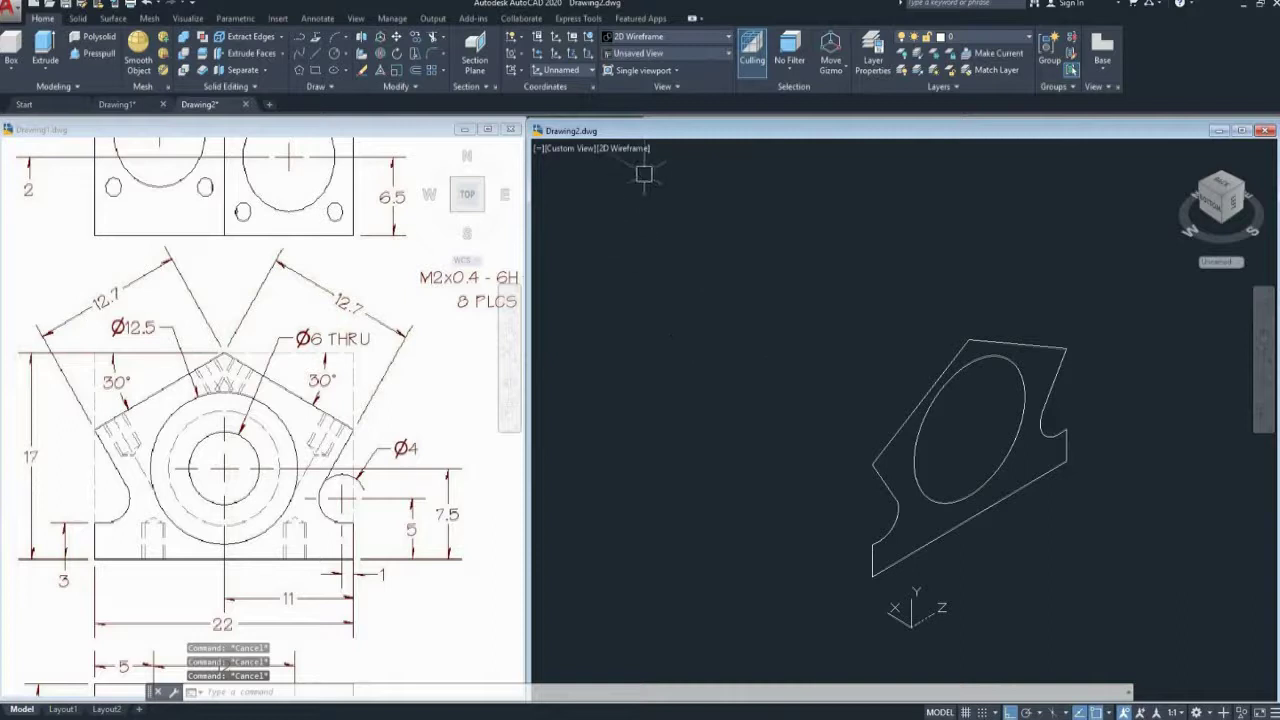
pyautogui.click(623, 148)
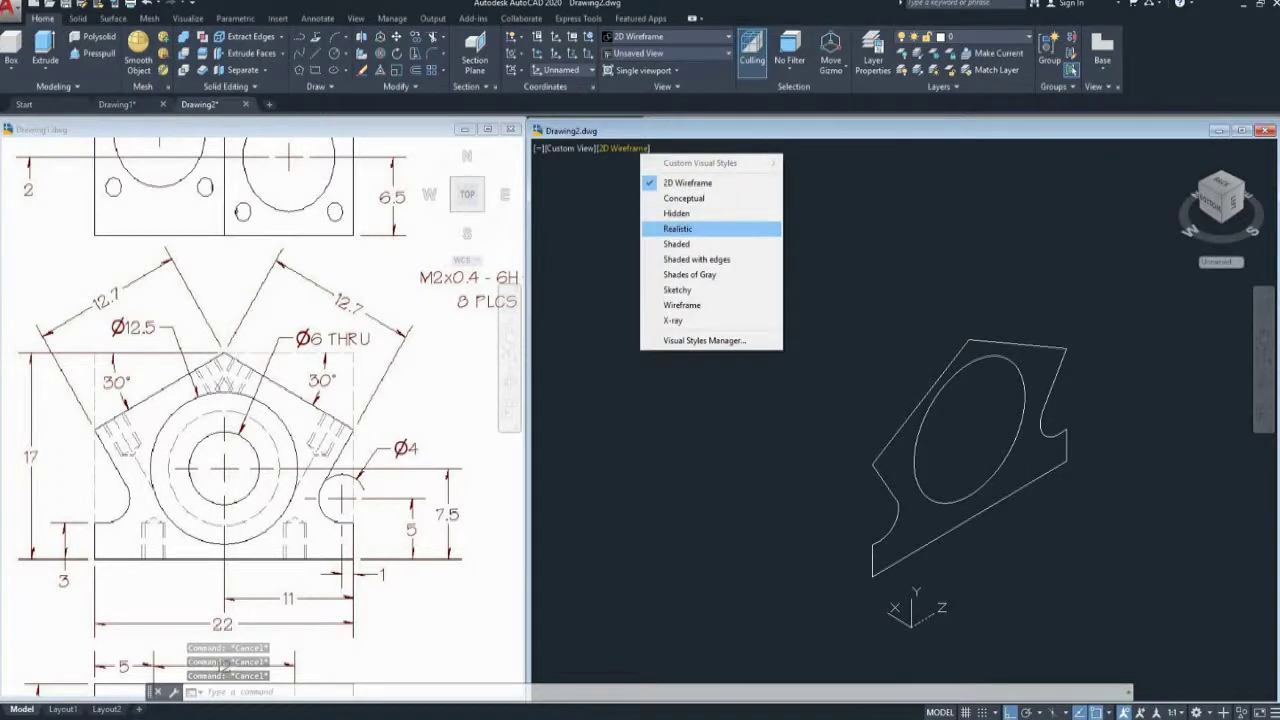
# - Shade Drawing2 in Realistic style, trial-extrude the region, then view the full Drawing1 sheet
pyautogui.click(686, 227)
pyautogui.press('Escape')
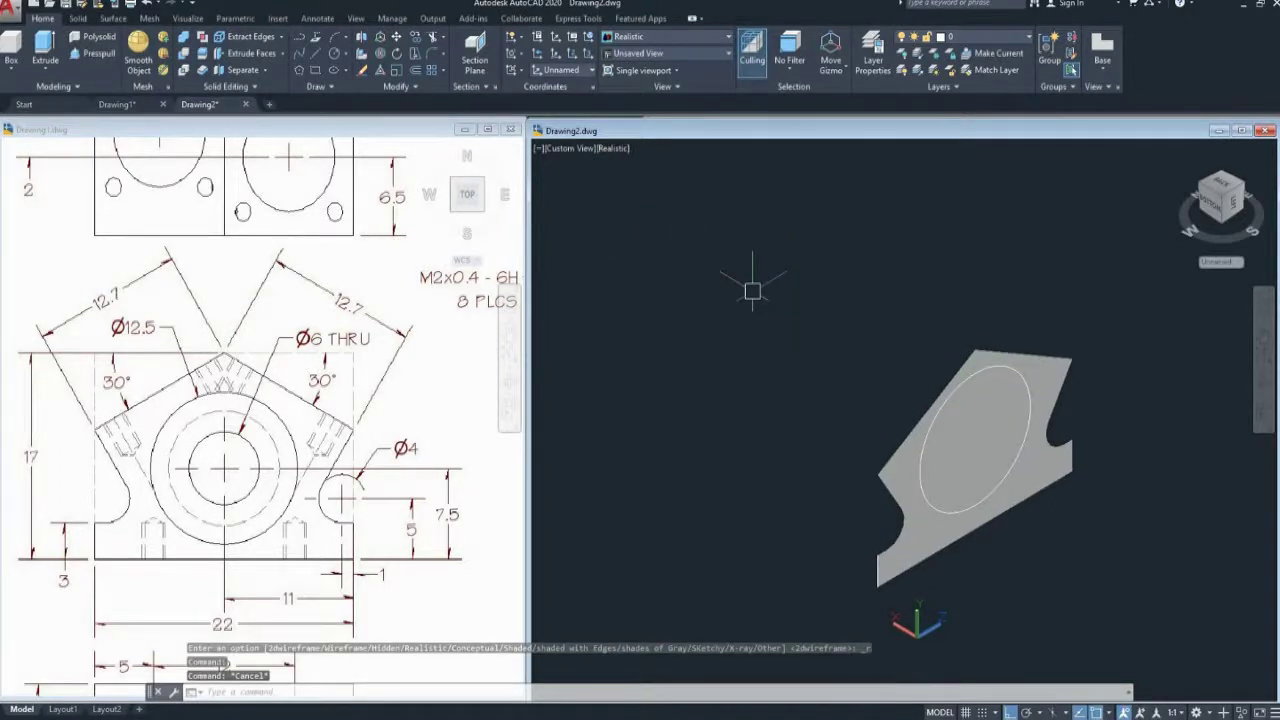
pyautogui.write('EXT')
pyautogui.press('Return')
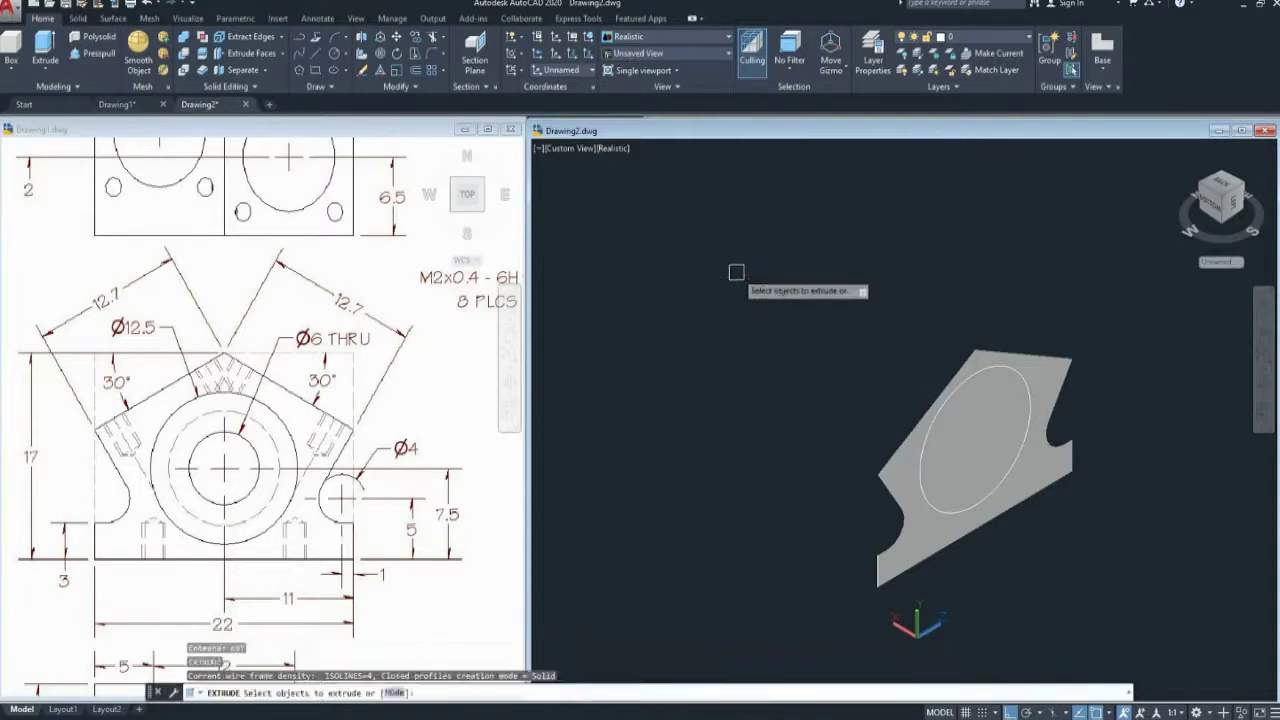
pyautogui.click(897, 425)
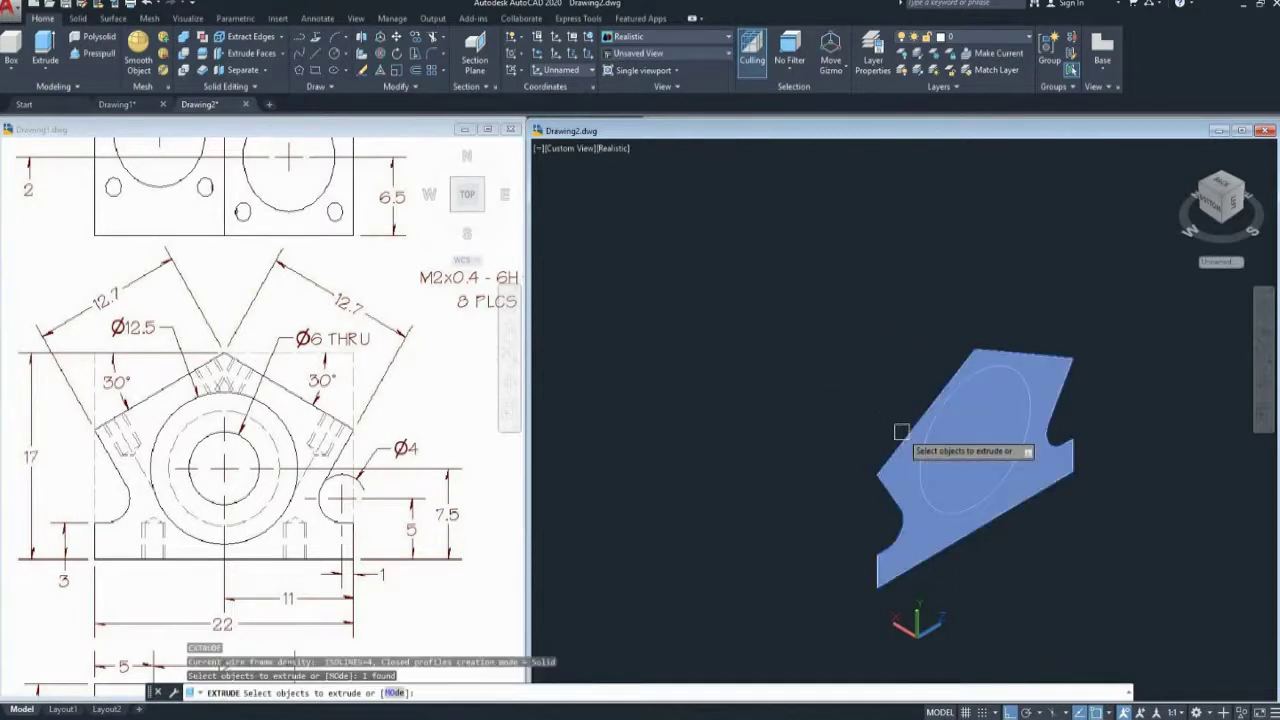
pyautogui.press('Return')
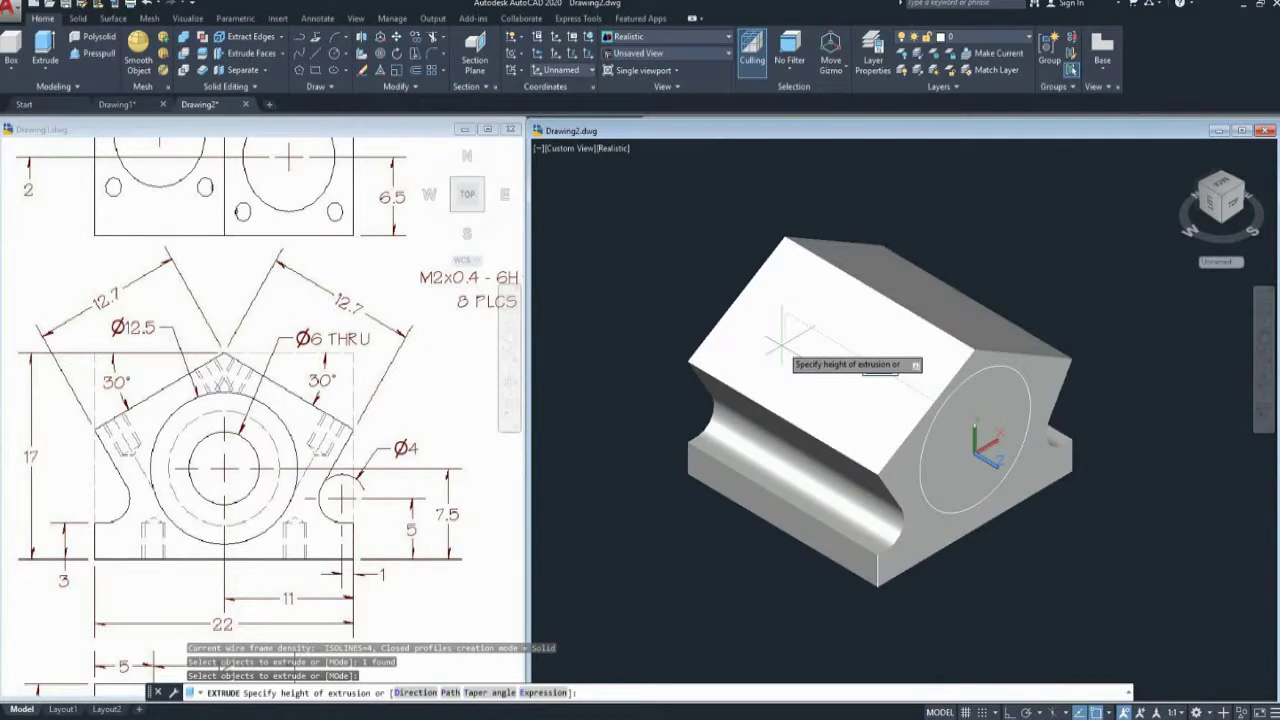
pyautogui.press('Escape')
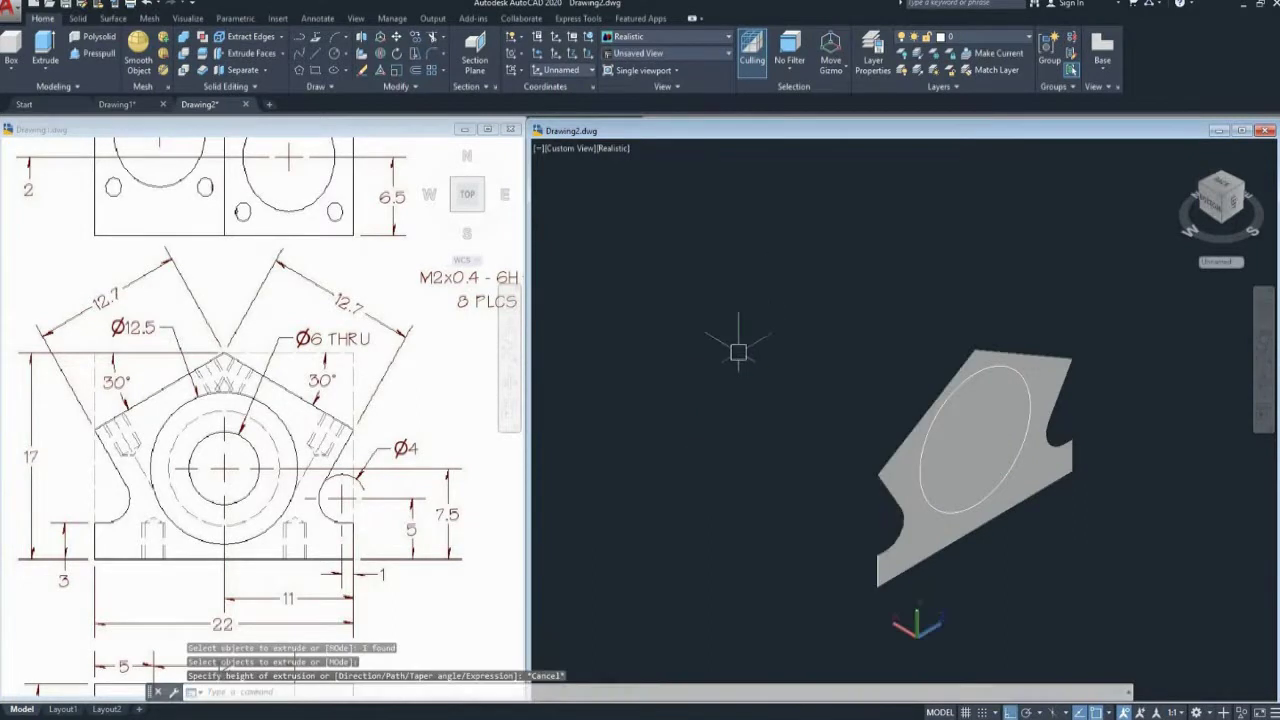
pyautogui.click(351, 437)
pyautogui.scroll(-7, 351, 437)
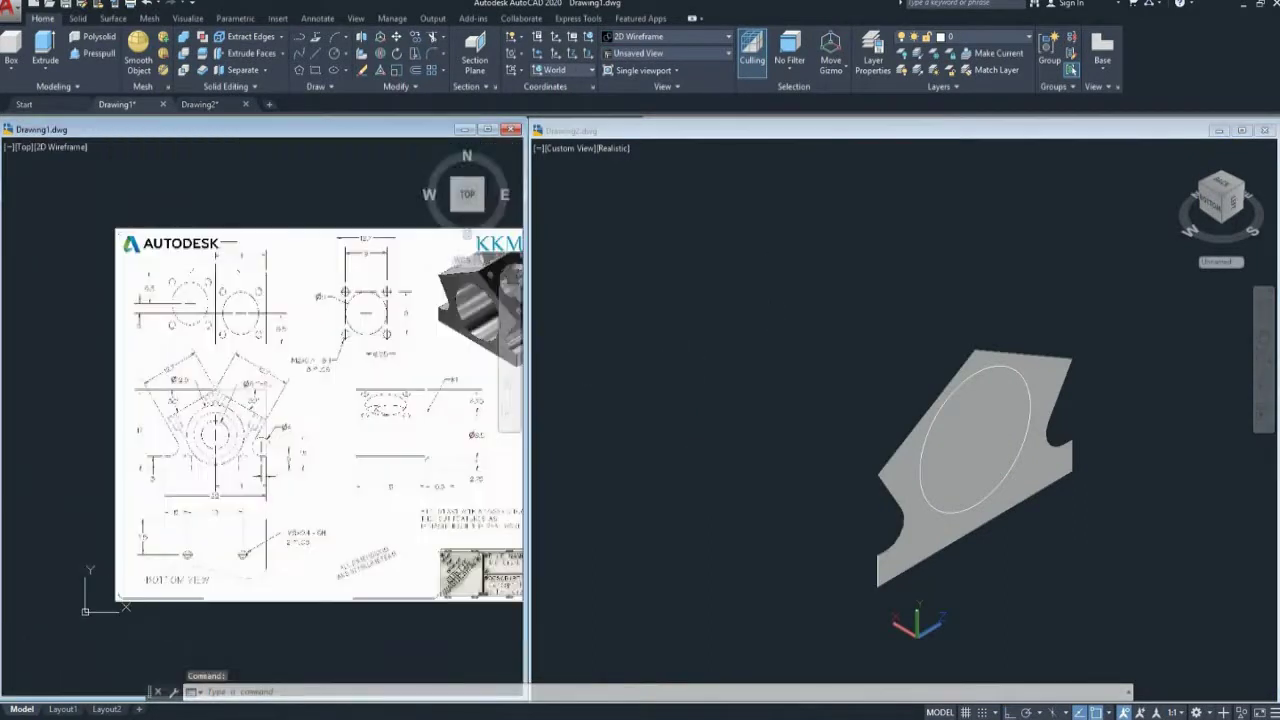
# - Extrude the bracket profile region 15 units into a solid
pyautogui.scroll(3, 194, 429)
pyautogui.scroll(2, 194, 429)
pyautogui.scroll(2, 194, 429)
pyautogui.click(759, 380)
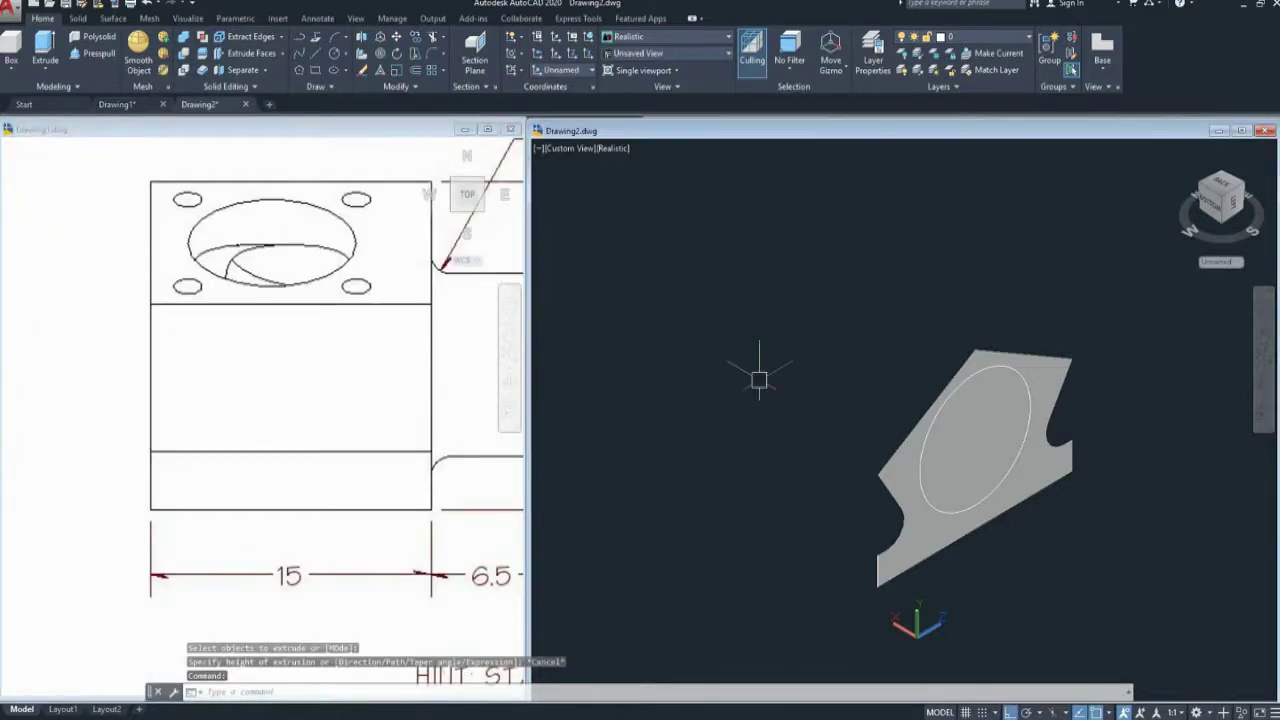
pyautogui.press('Escape')
pyautogui.write('T')
pyautogui.press('Return')
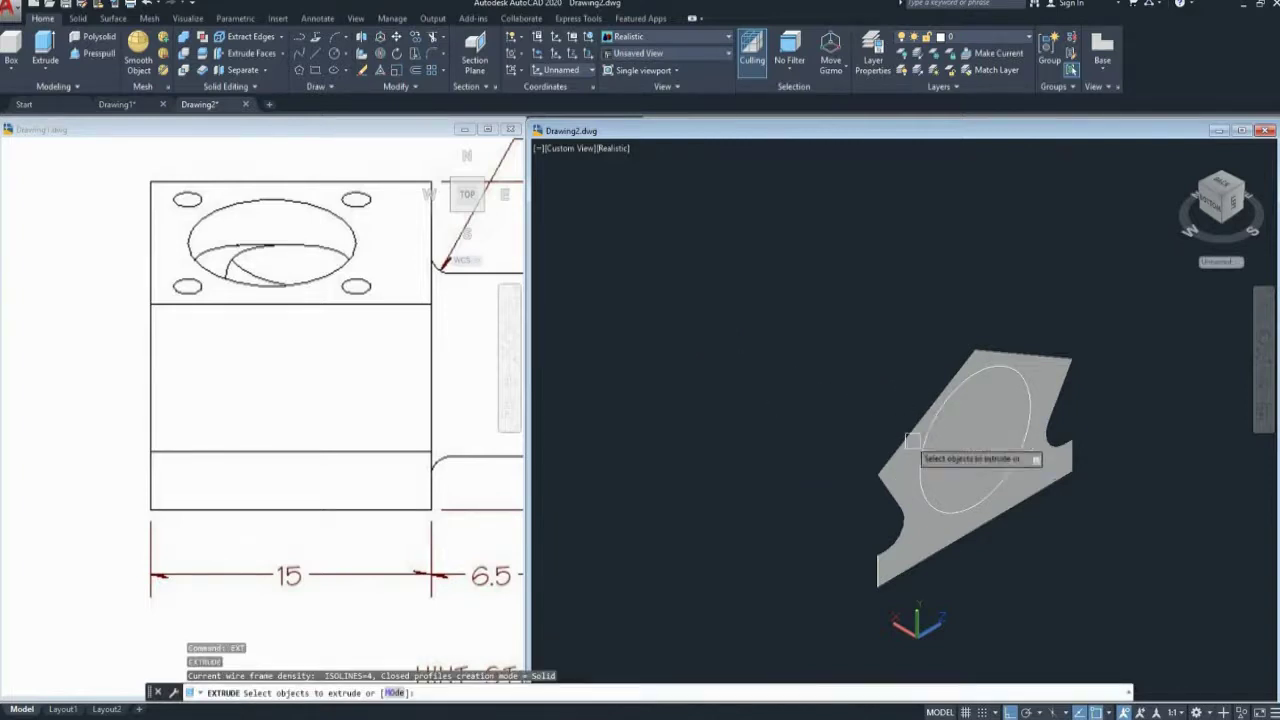
pyautogui.click(912, 442)
pyautogui.press('Return')
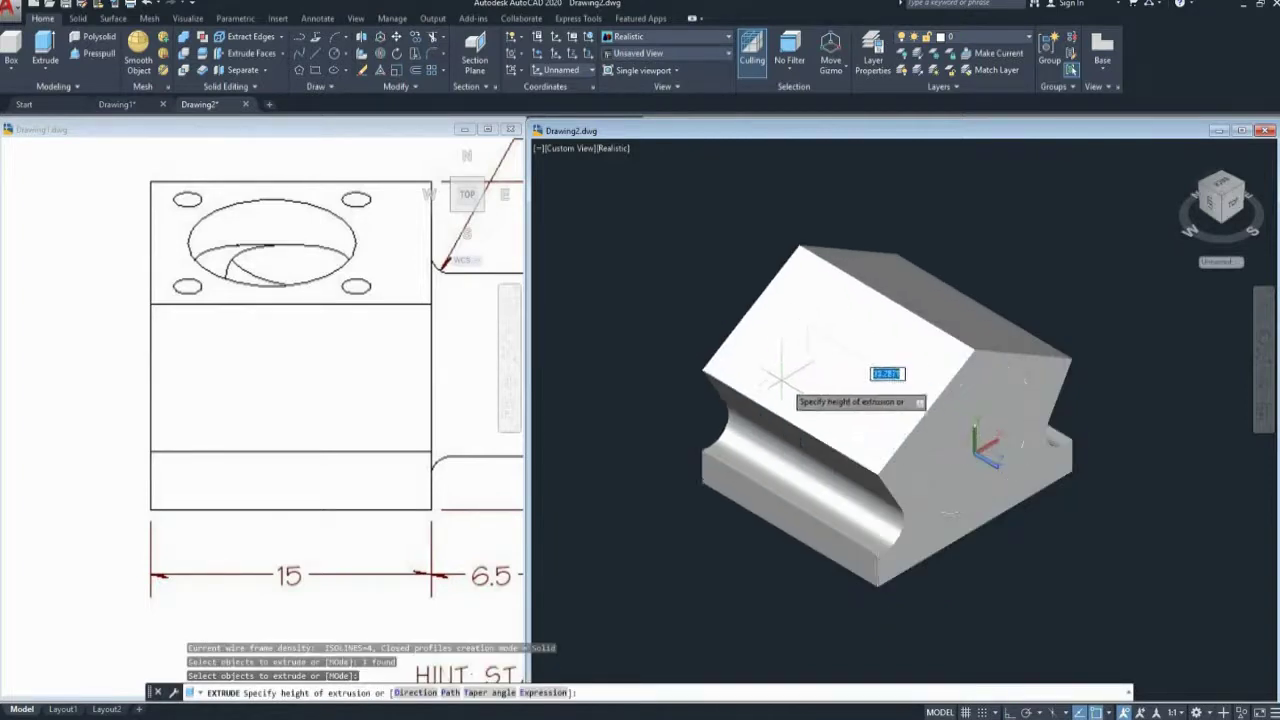
pyautogui.write('15')
pyautogui.press('Return')
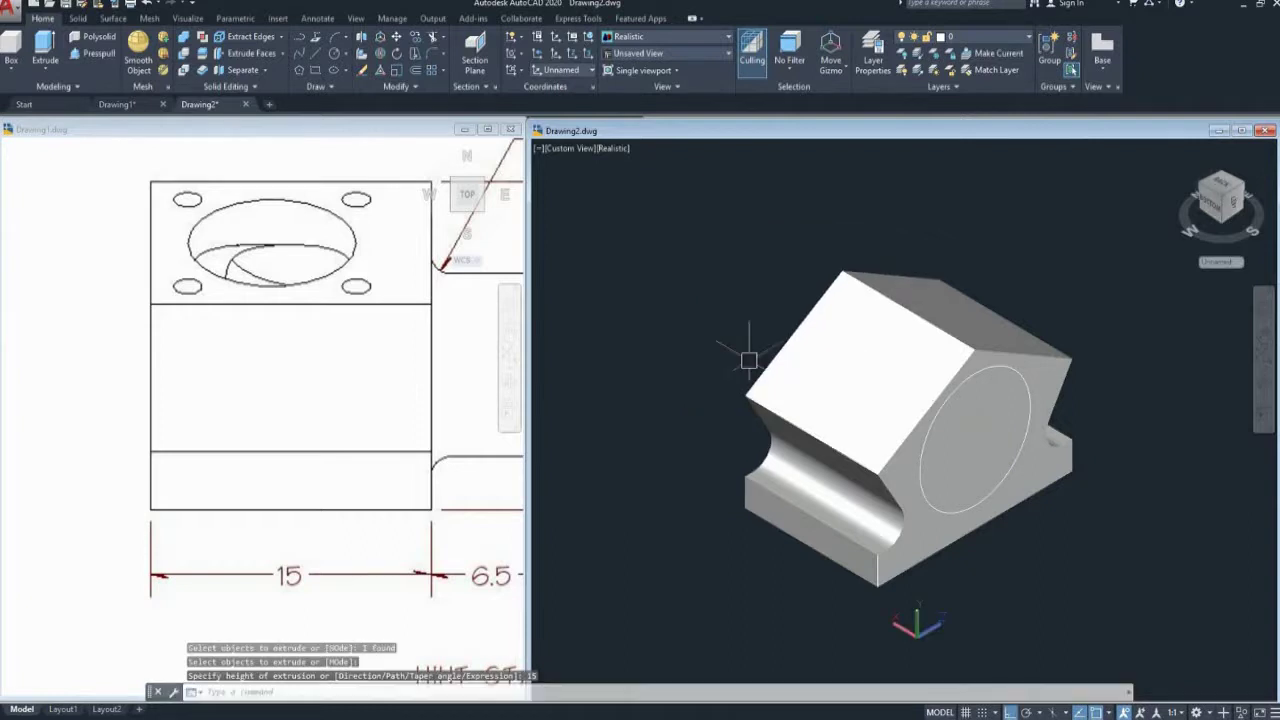
pyautogui.press('Escape')
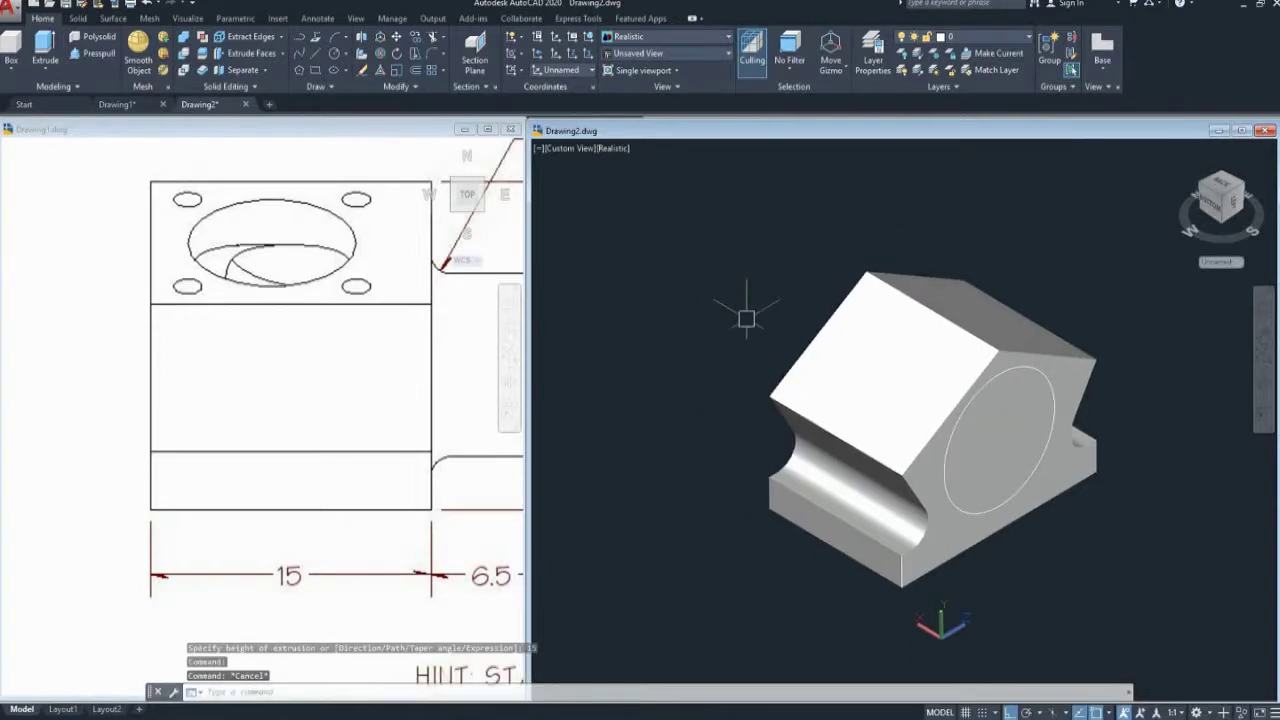
# - Extrude the 12.5 circle 14 units into a cylinder
pyautogui.write('EXT')
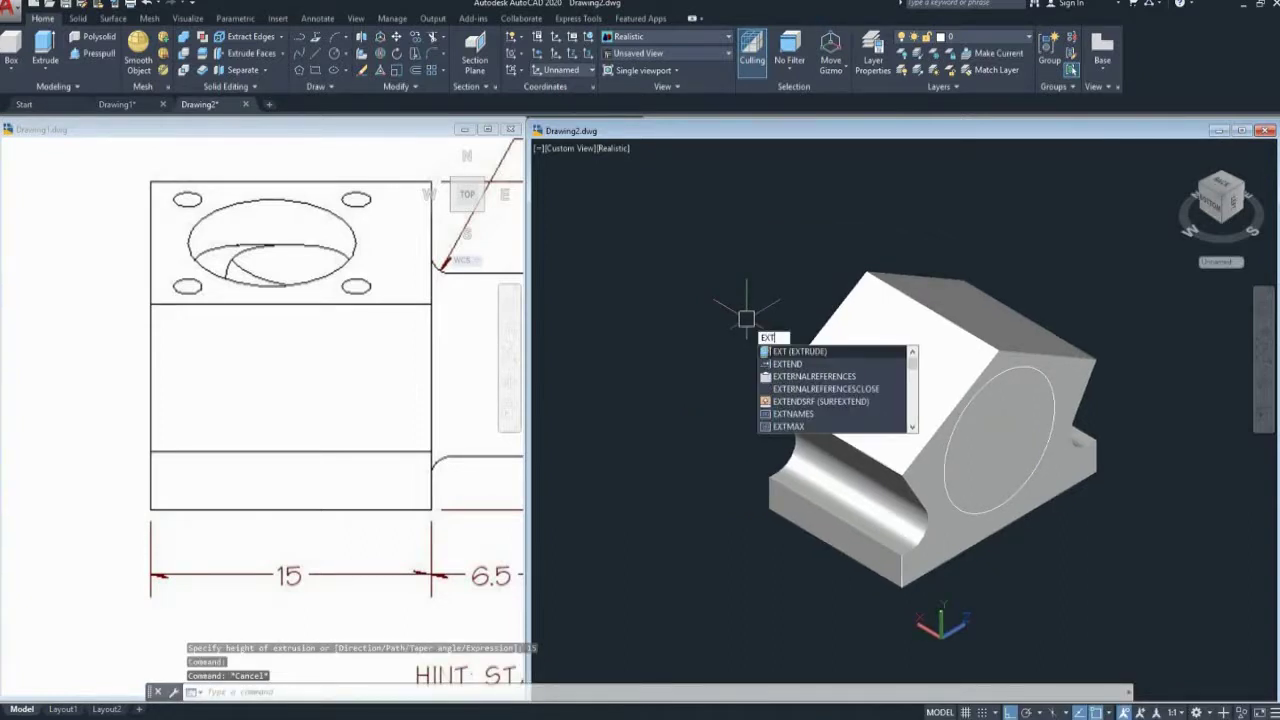
pyautogui.press('Return')
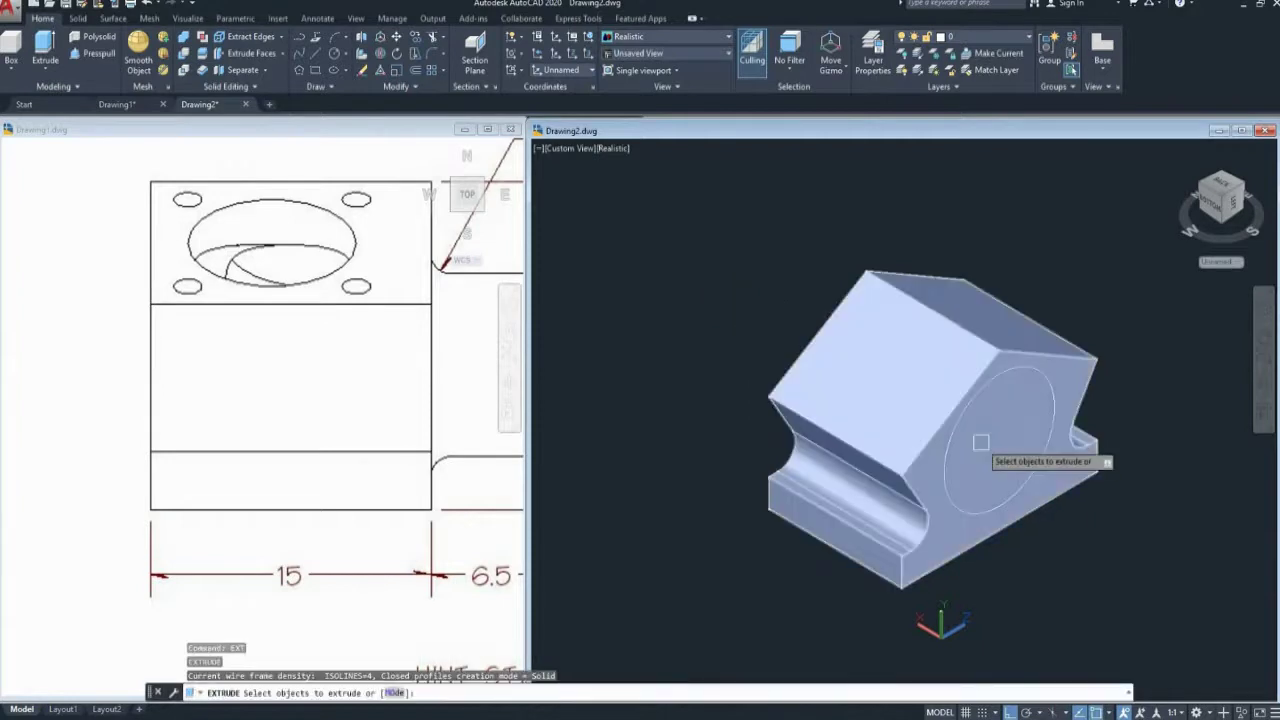
pyautogui.click(959, 416)
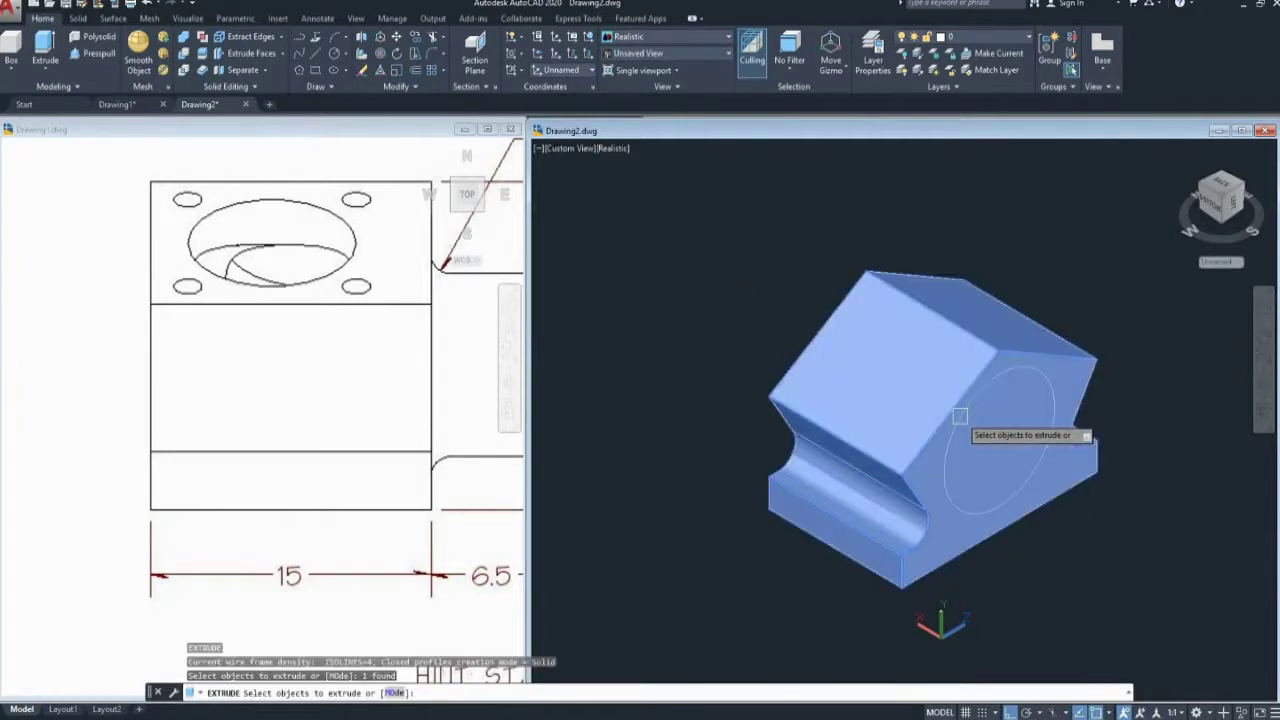
pyautogui.click(965, 420)
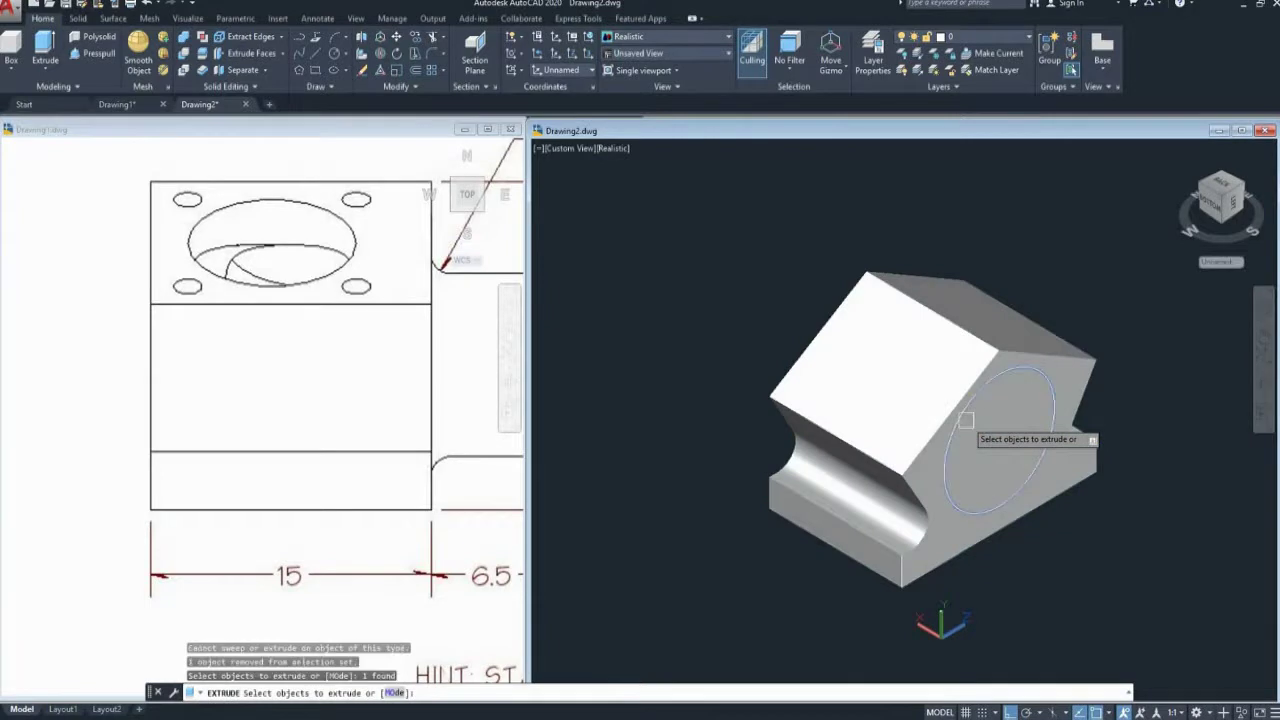
pyautogui.press('Return')
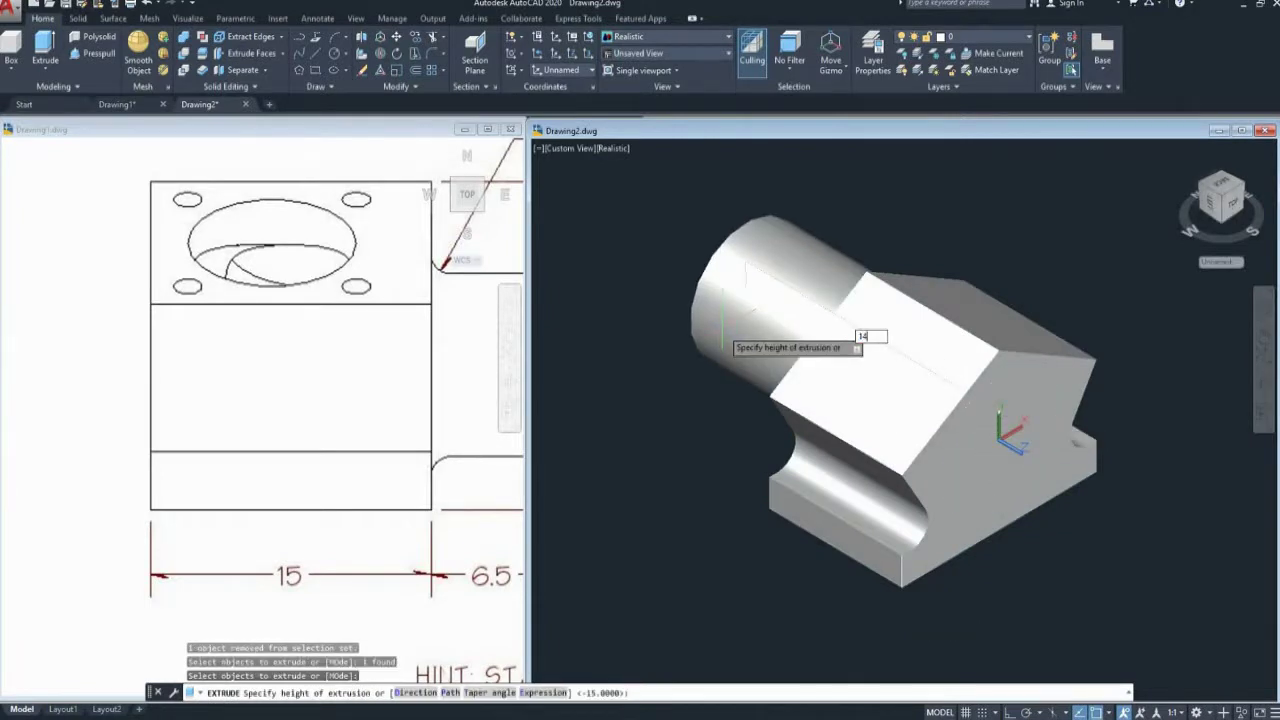
pyautogui.press('Return')
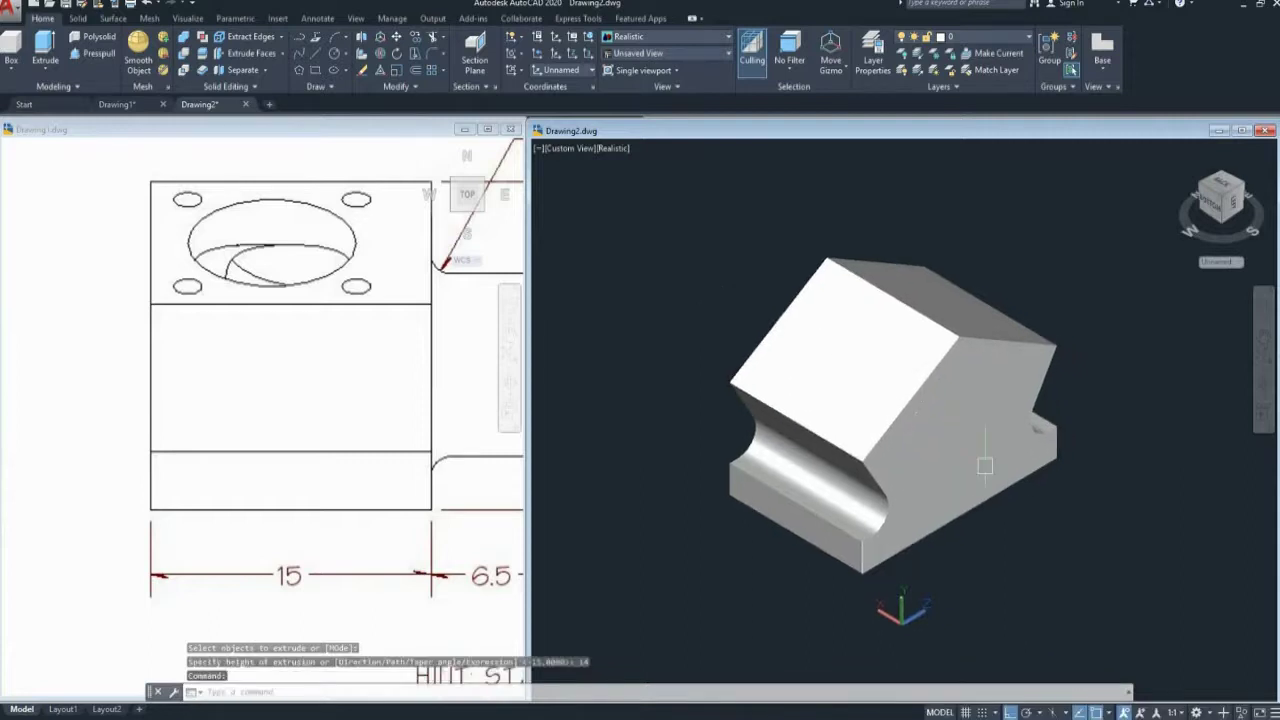
pyautogui.press('Escape')
# - Subtract the 12.5 cylinder from the bracket solid to leave a bored hole
pyautogui.write('su')
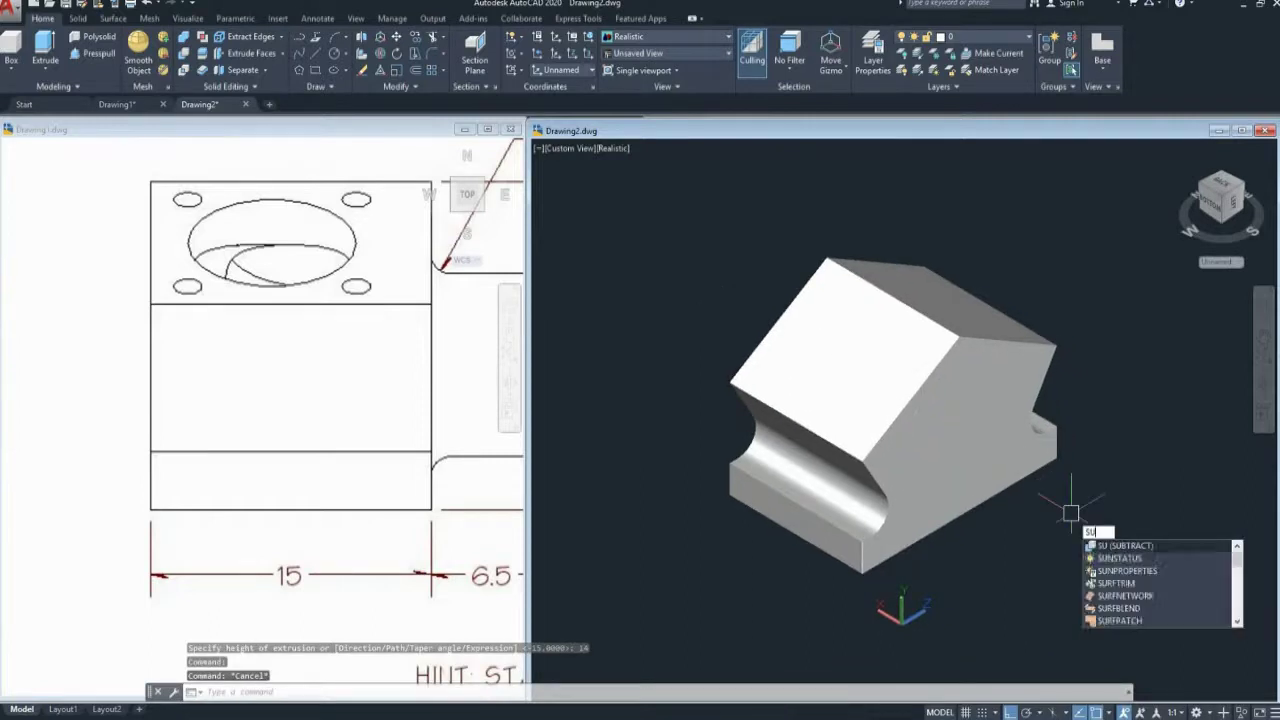
pyautogui.press('Return')
pyautogui.click(894, 535)
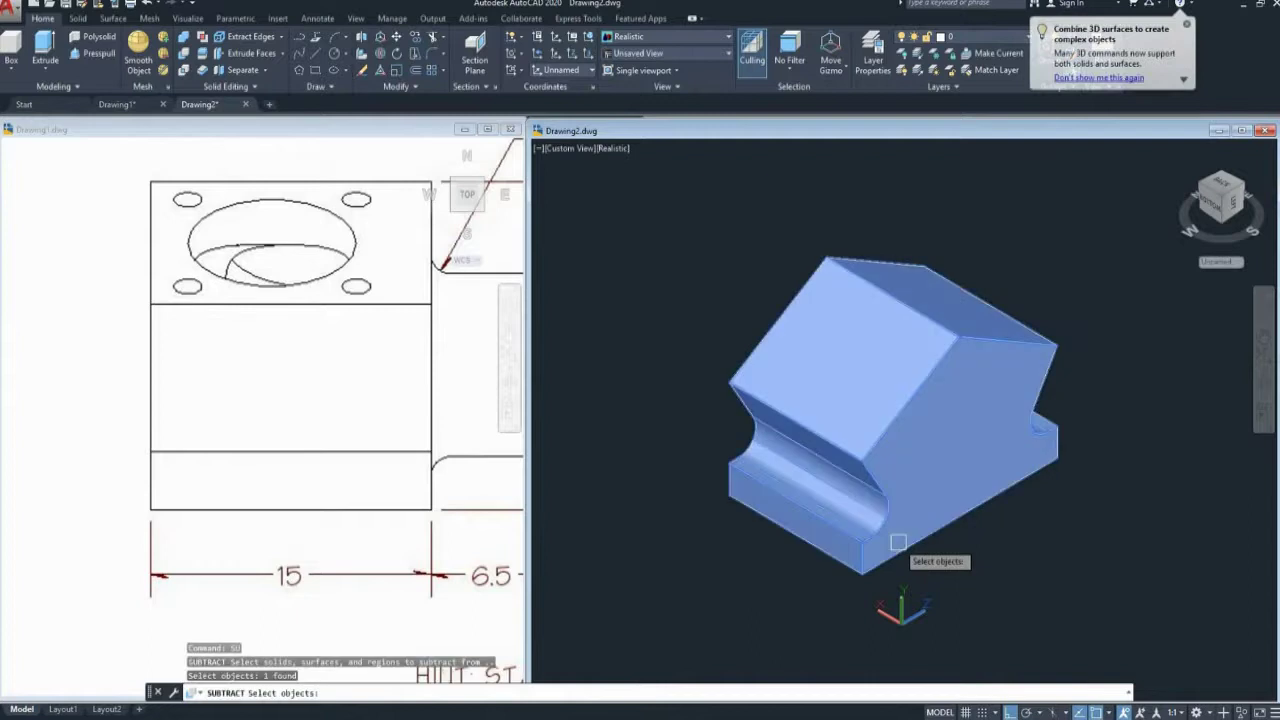
pyautogui.press('Return')
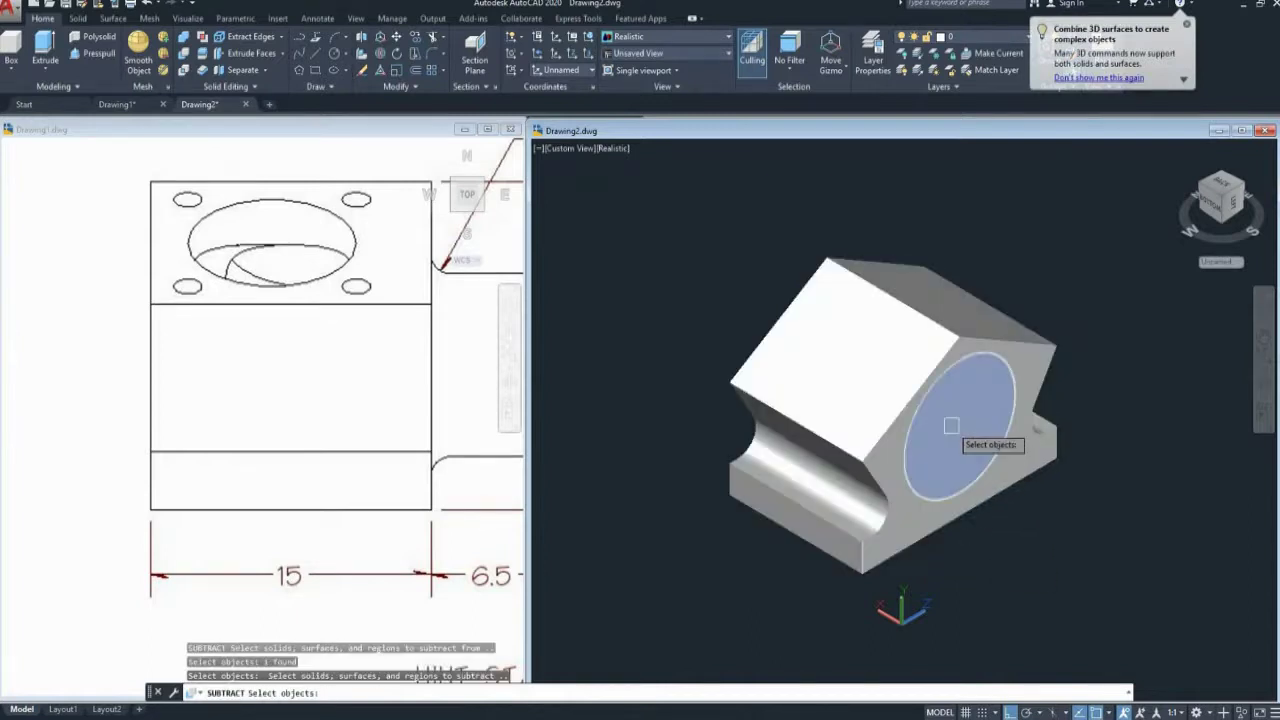
pyautogui.click(976, 451)
pyautogui.press('Return')
# - Switch the 3D model to the NE Isometric view
pyautogui.scroll(-3, 1049, 514)
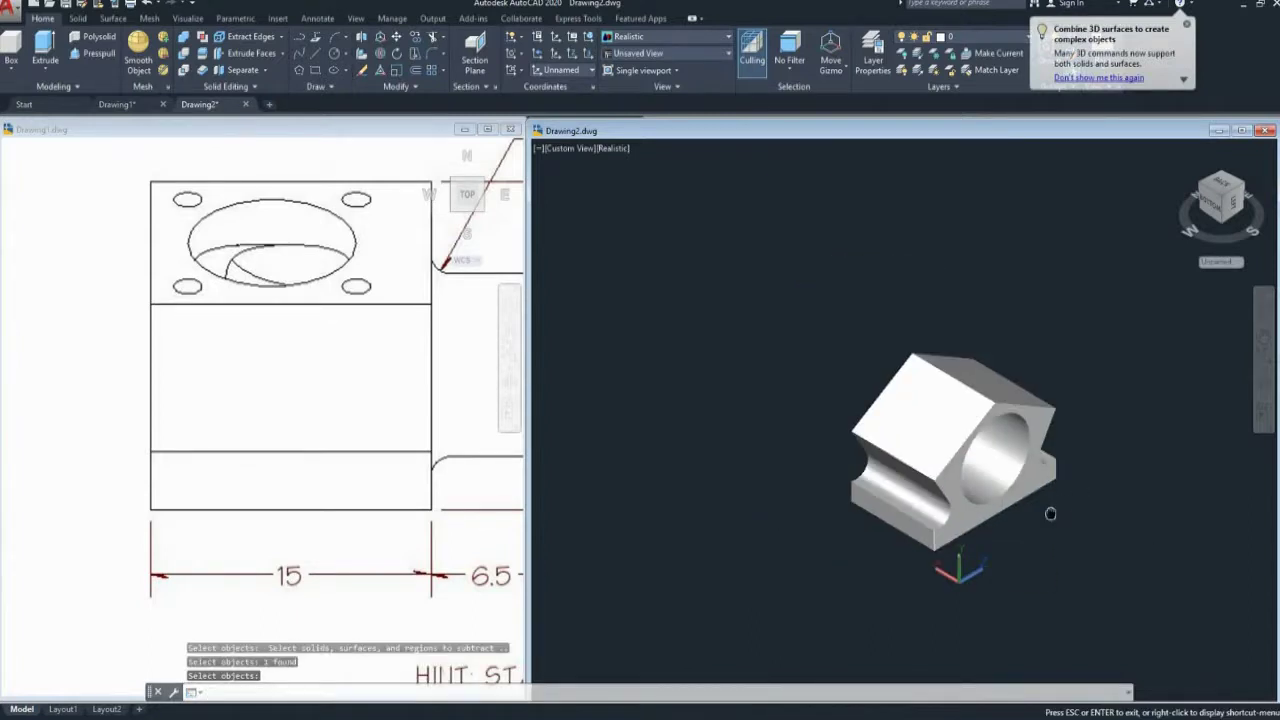
pyautogui.scroll(1, 980, 514)
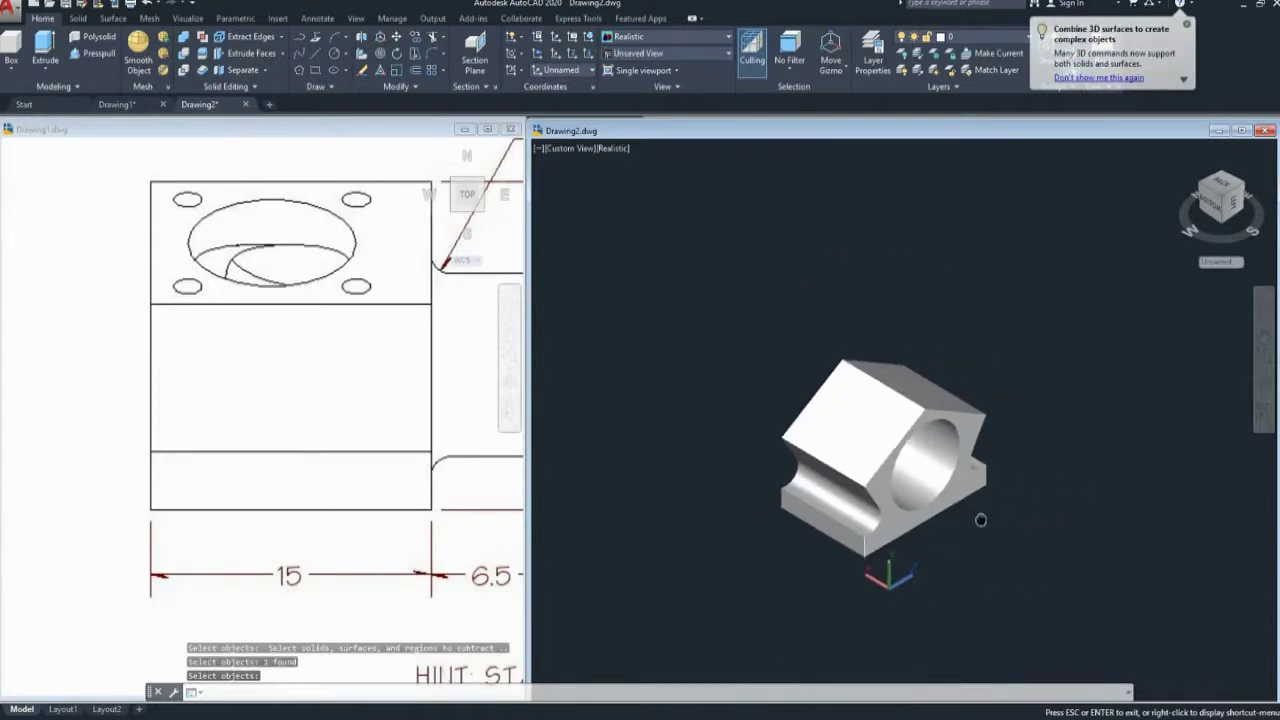
pyautogui.click(570, 148)
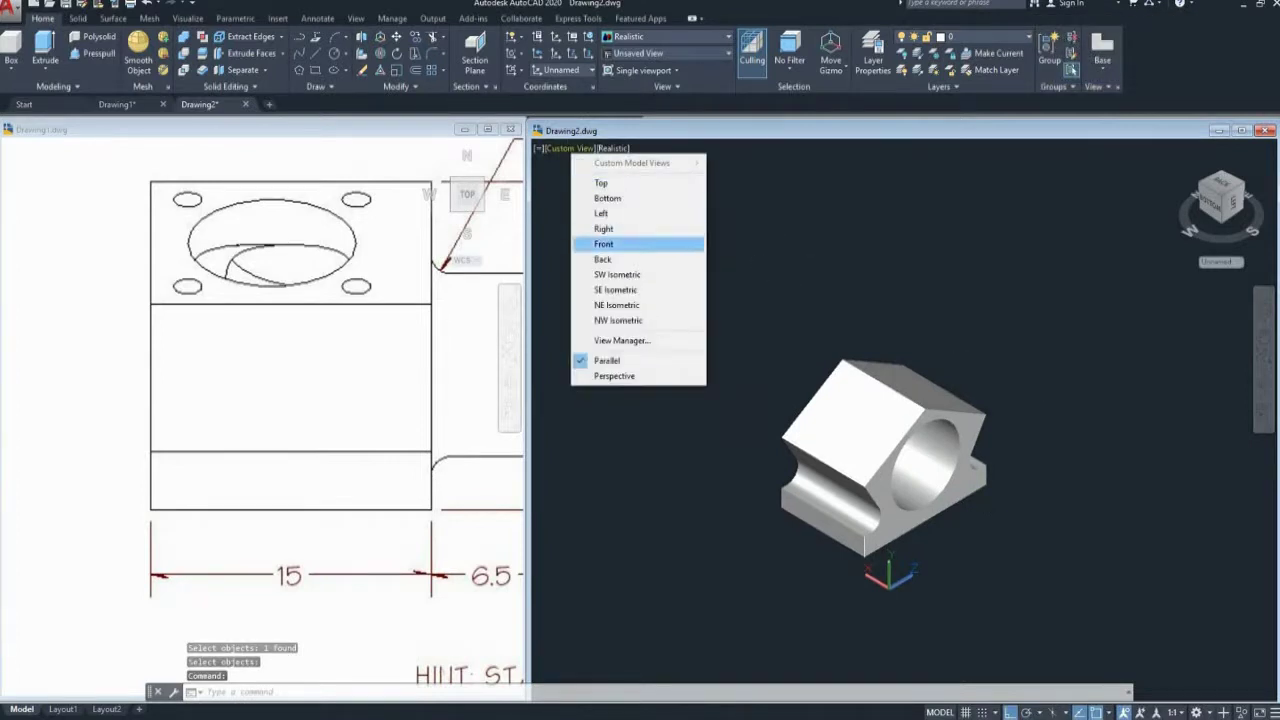
pyautogui.click(616, 305)
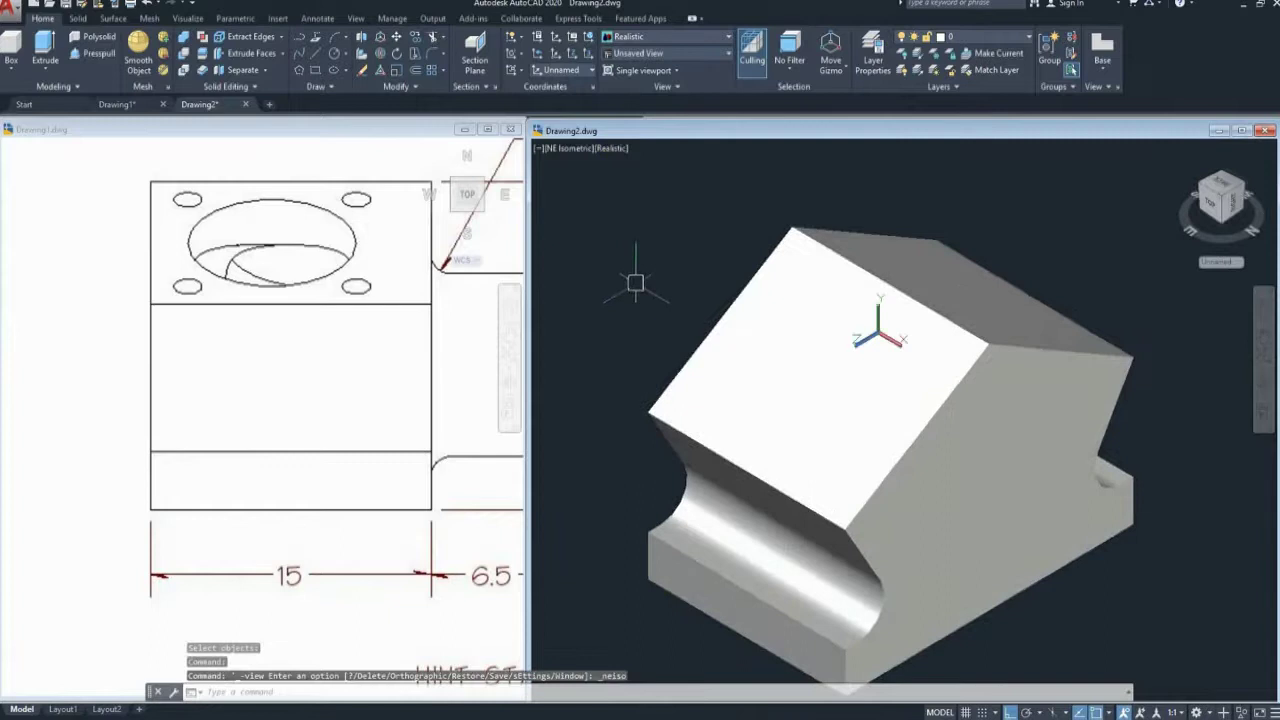
pyautogui.press('Escape')
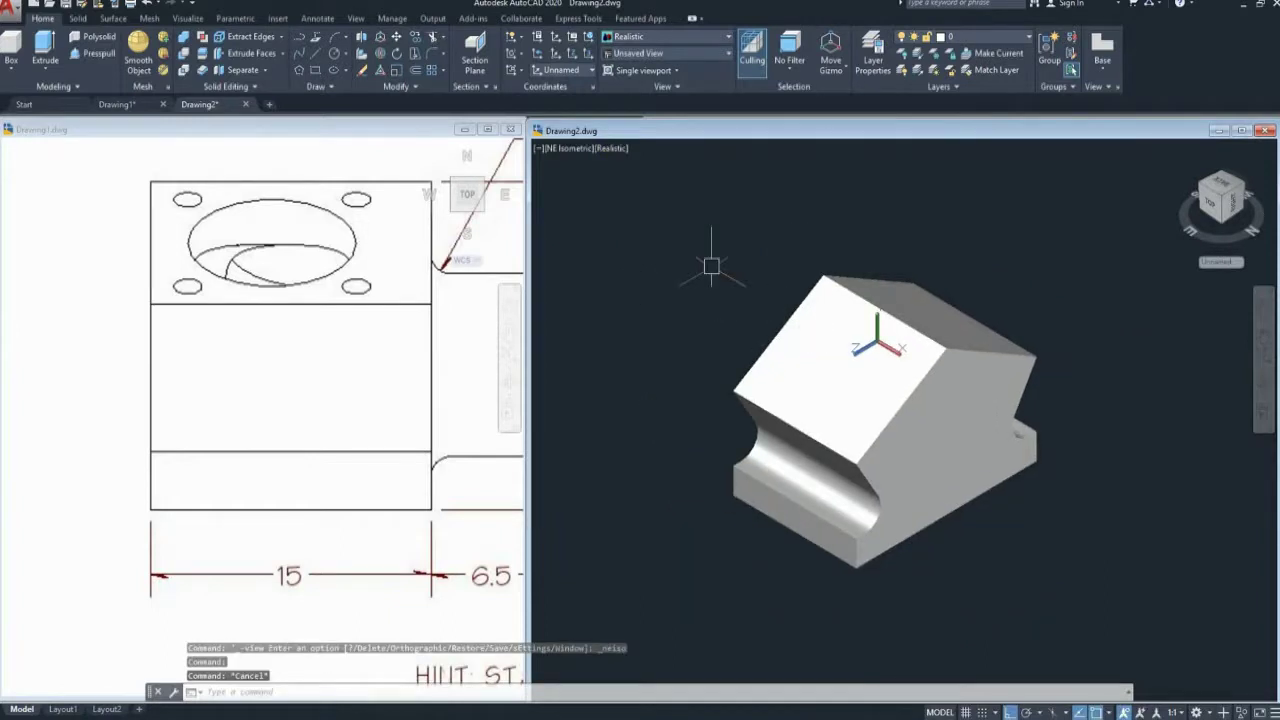
# - Pan the Drawing1 reference sheet toward the bracket views, then return to Drawing2
pyautogui.click(215, 145)
pyautogui.scroll(-5, 215, 145)
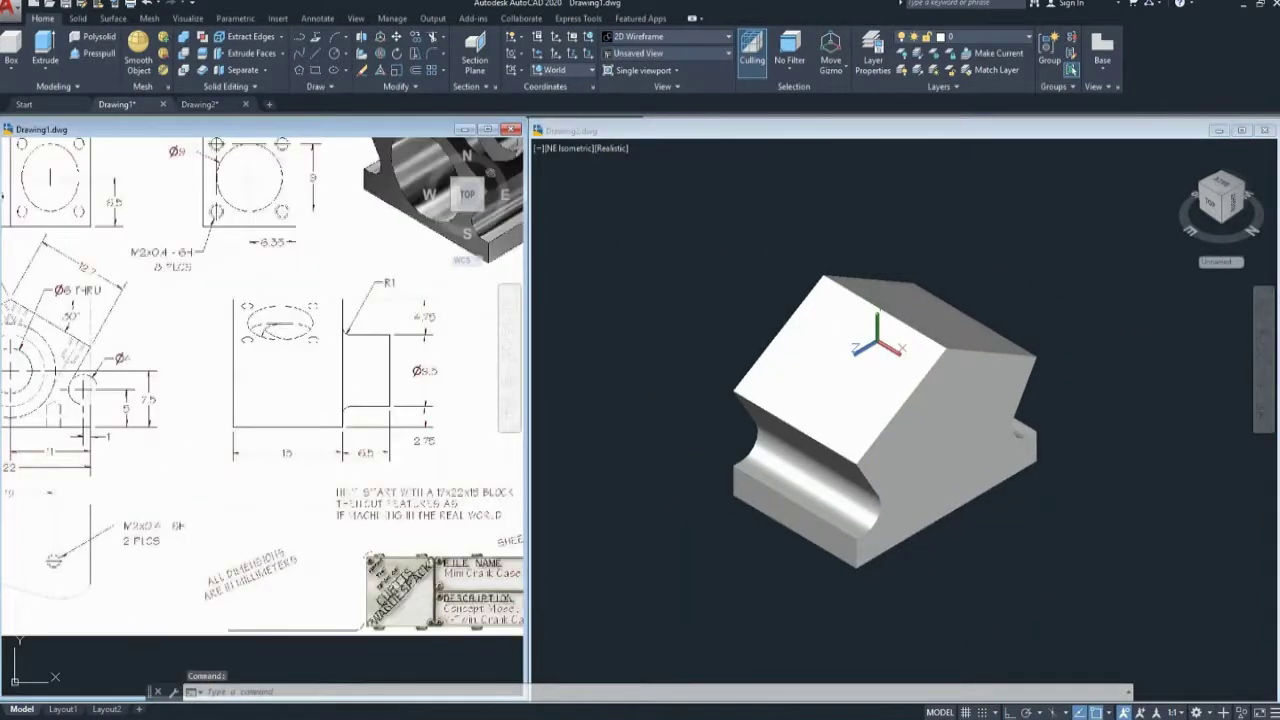
pyautogui.moveTo(177, 369); pyautogui.dragTo(122, 377, button='middle')
pyautogui.scroll(2, 351, 403)
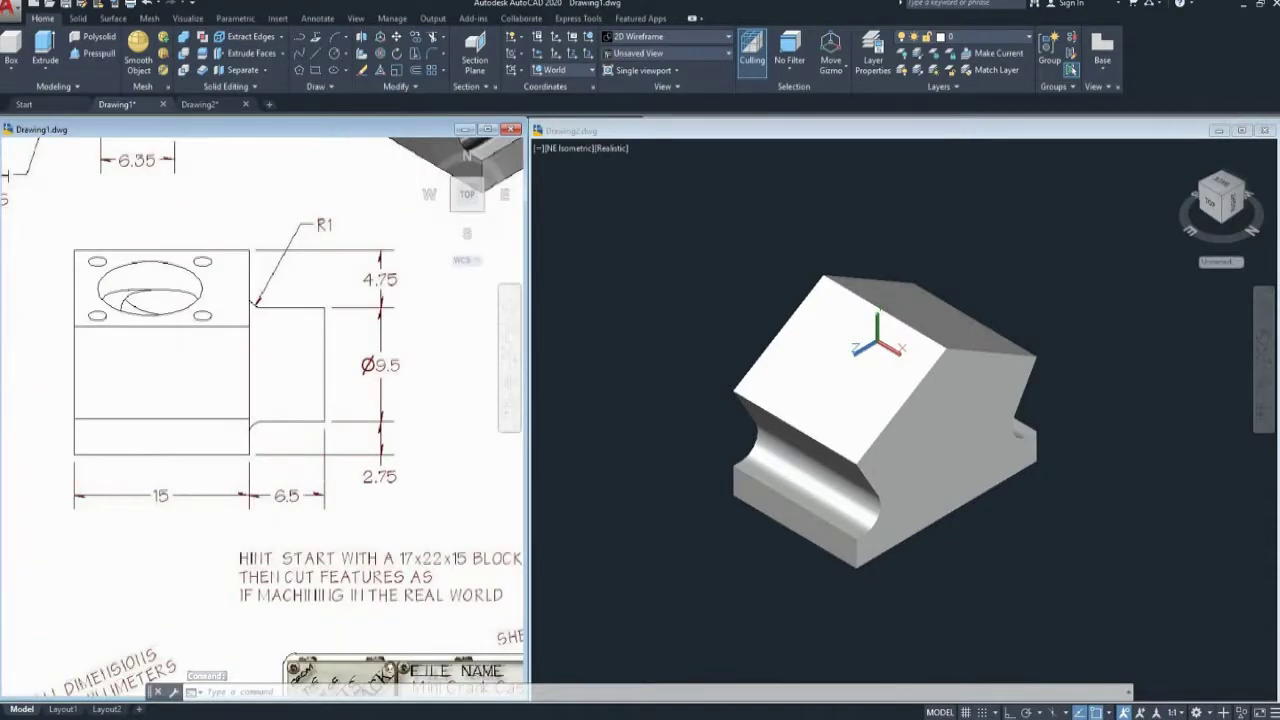
pyautogui.click(720, 214)
pyautogui.click(718, 216)
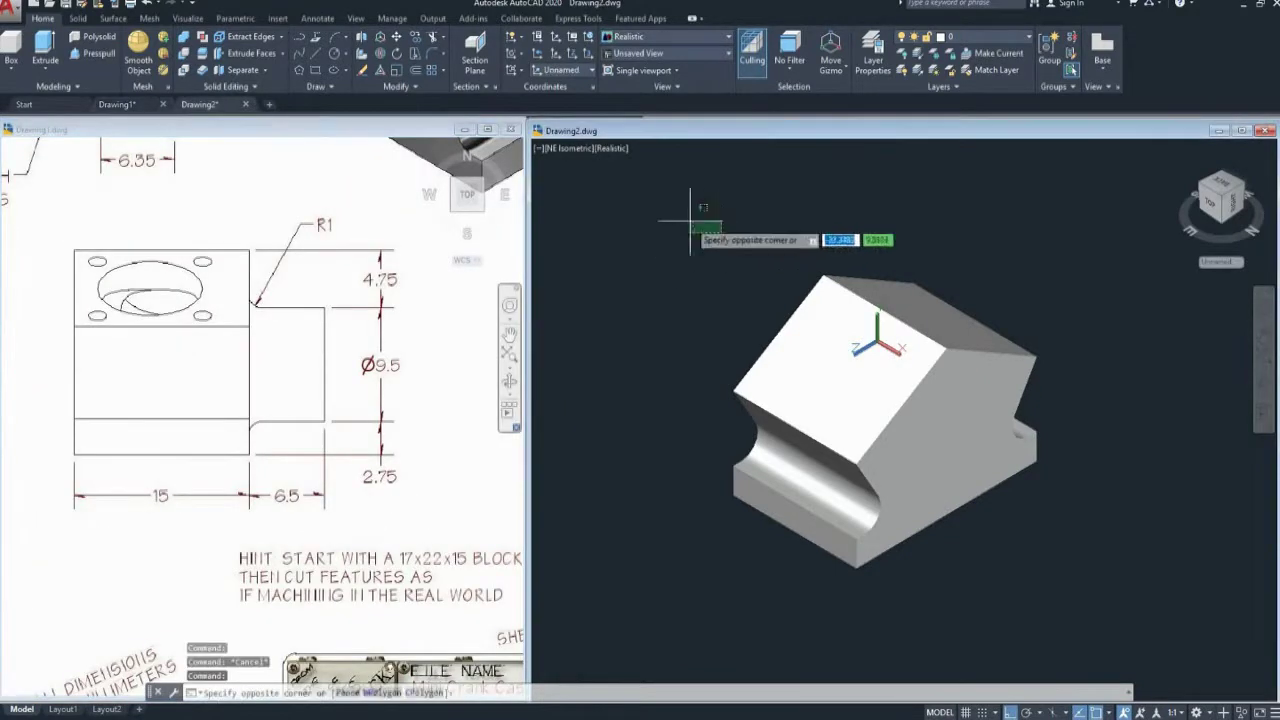
pyautogui.click(612, 148)
# - Set the 2D Wireframe visual style and abandon a misplaced circle on the side face
pyautogui.click(672, 182)
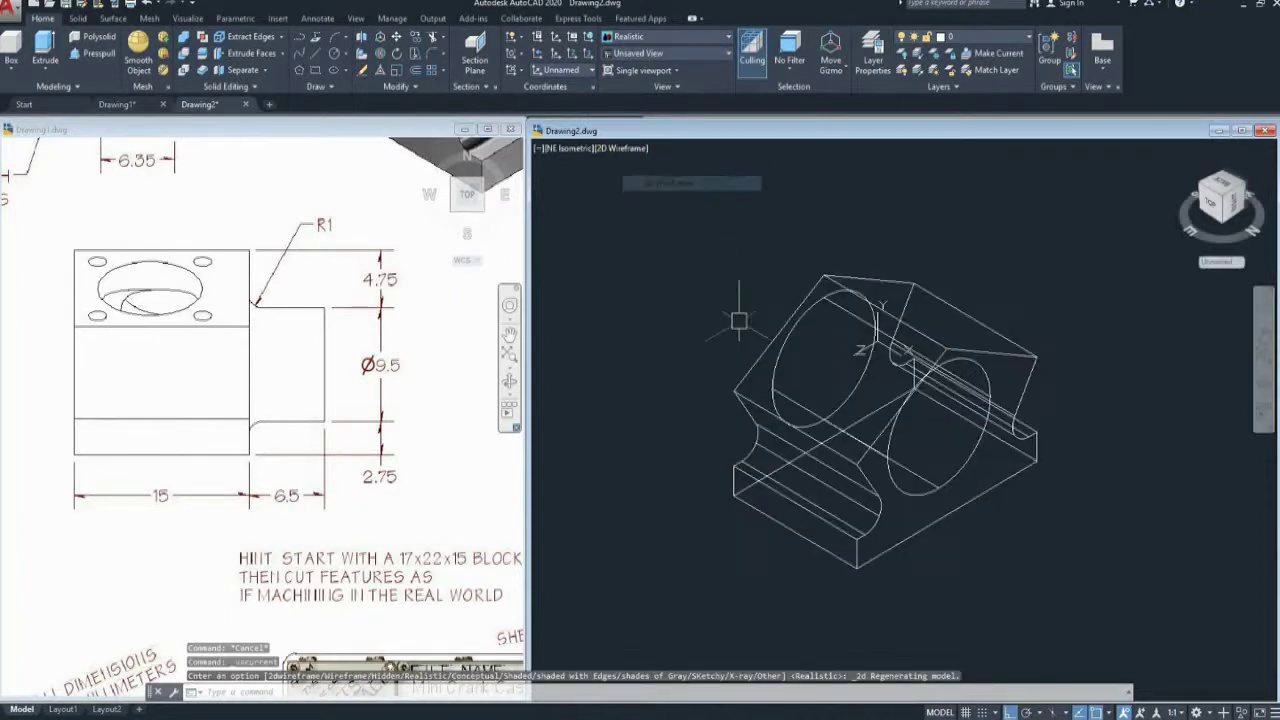
pyautogui.press('Escape')
pyautogui.write('c')
pyautogui.press('Return')
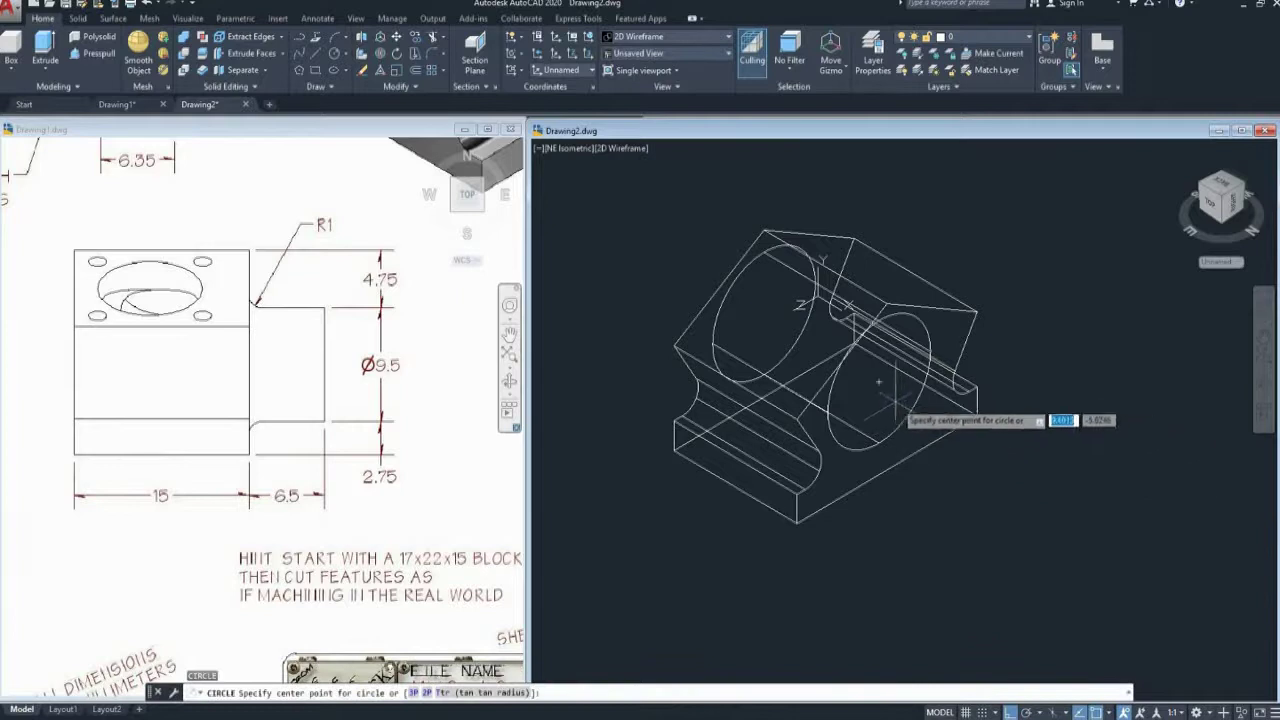
pyautogui.click(878, 381)
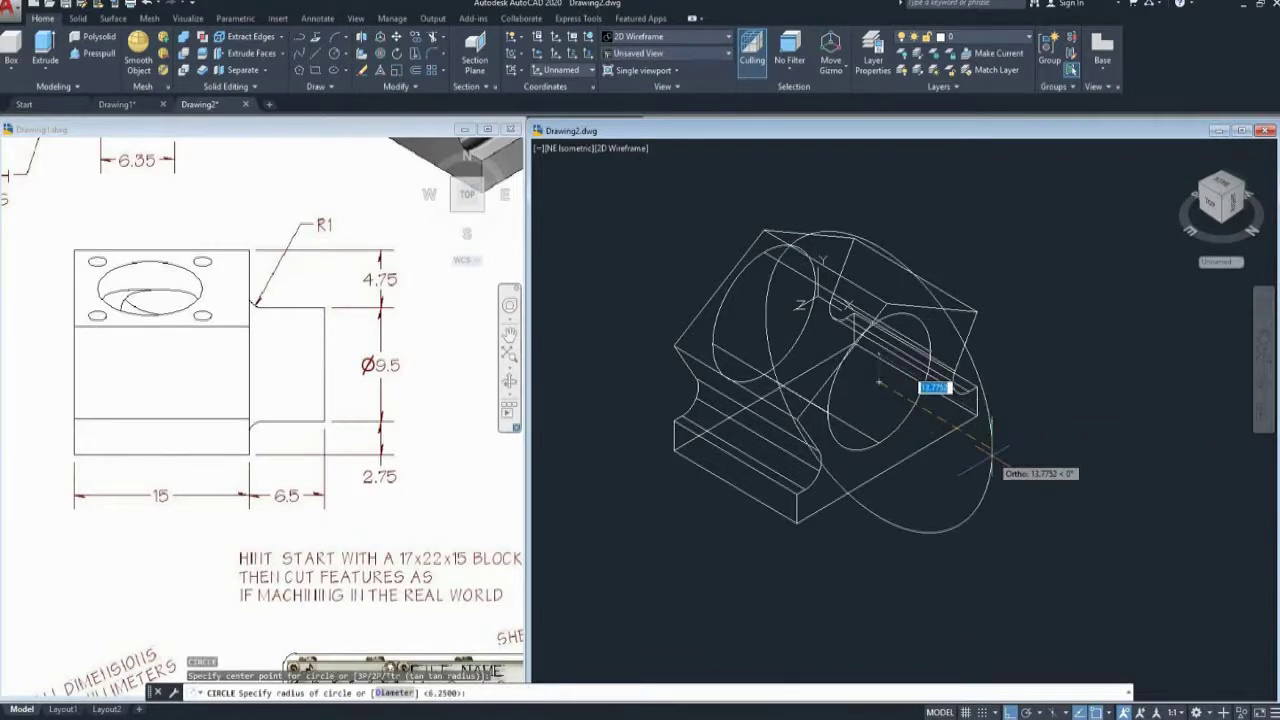
pyautogui.press('Escape')
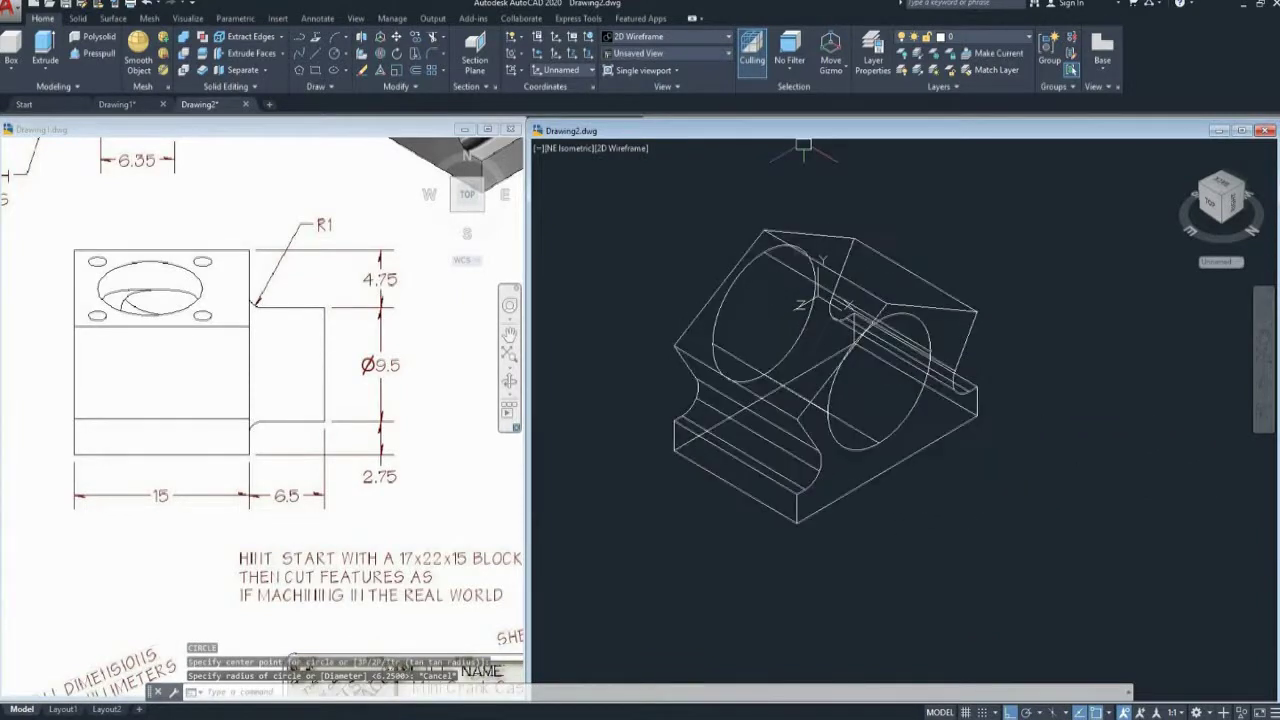
# - Reset the UCS to World, then define a three-point UCS on the bracket's side face
pyautogui.click(1216, 262)
pyautogui.moveTo(986, 349)
pyautogui.keyDown('shift'); pyautogui.mouseDown(button='middle')
pyautogui.moveTo(974, 345)
pyautogui.moveTo(986, 347)
pyautogui.mouseUp(button='middle'); pyautogui.keyUp('shift')
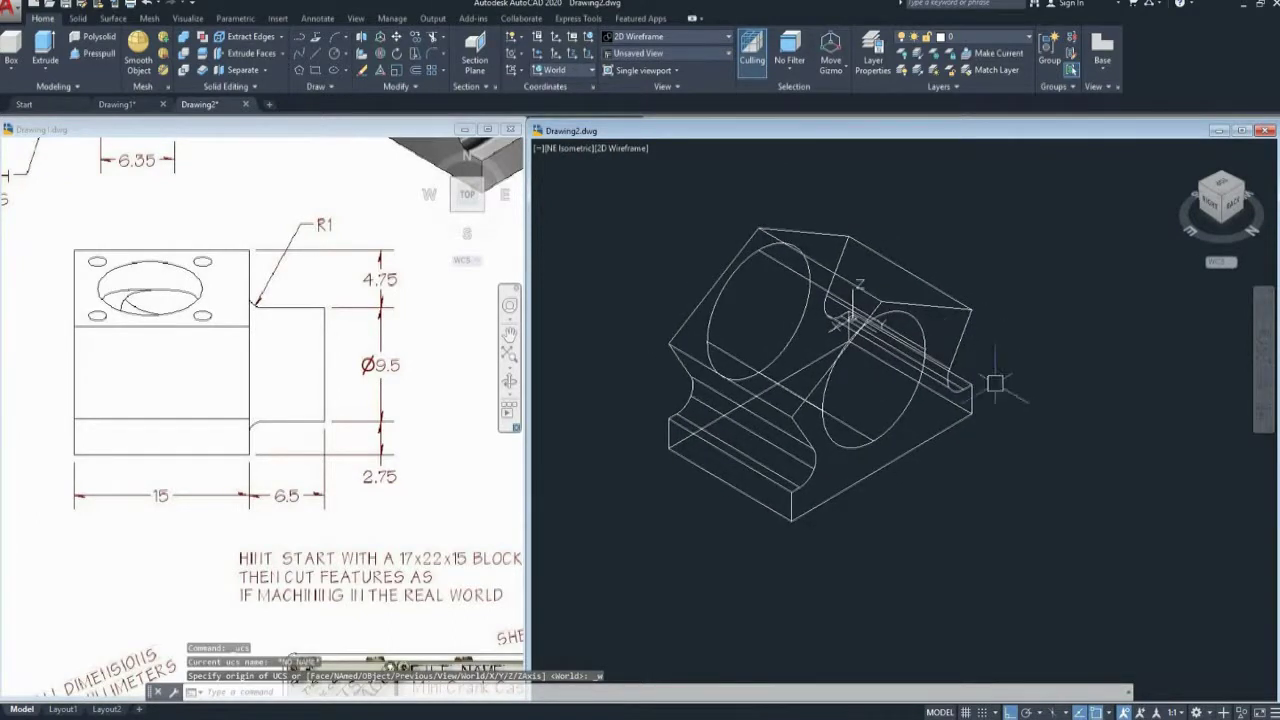
pyautogui.click(589, 53)
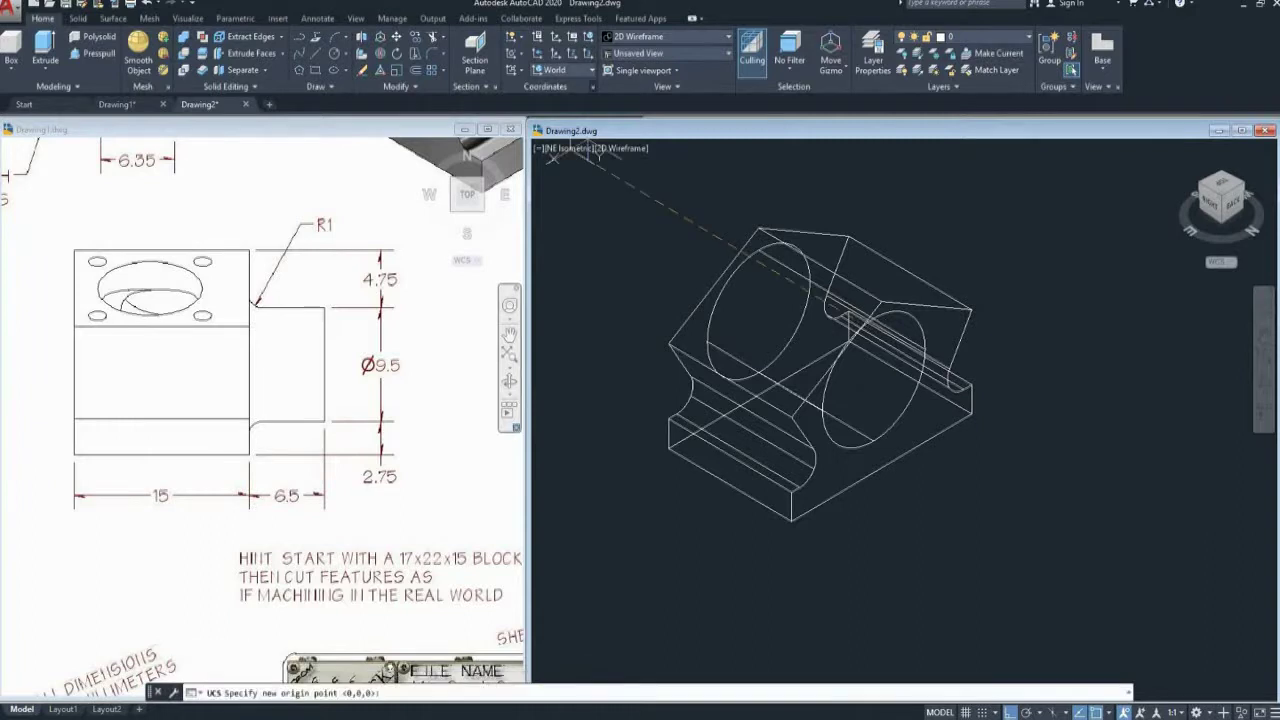
pyautogui.click(852, 519)
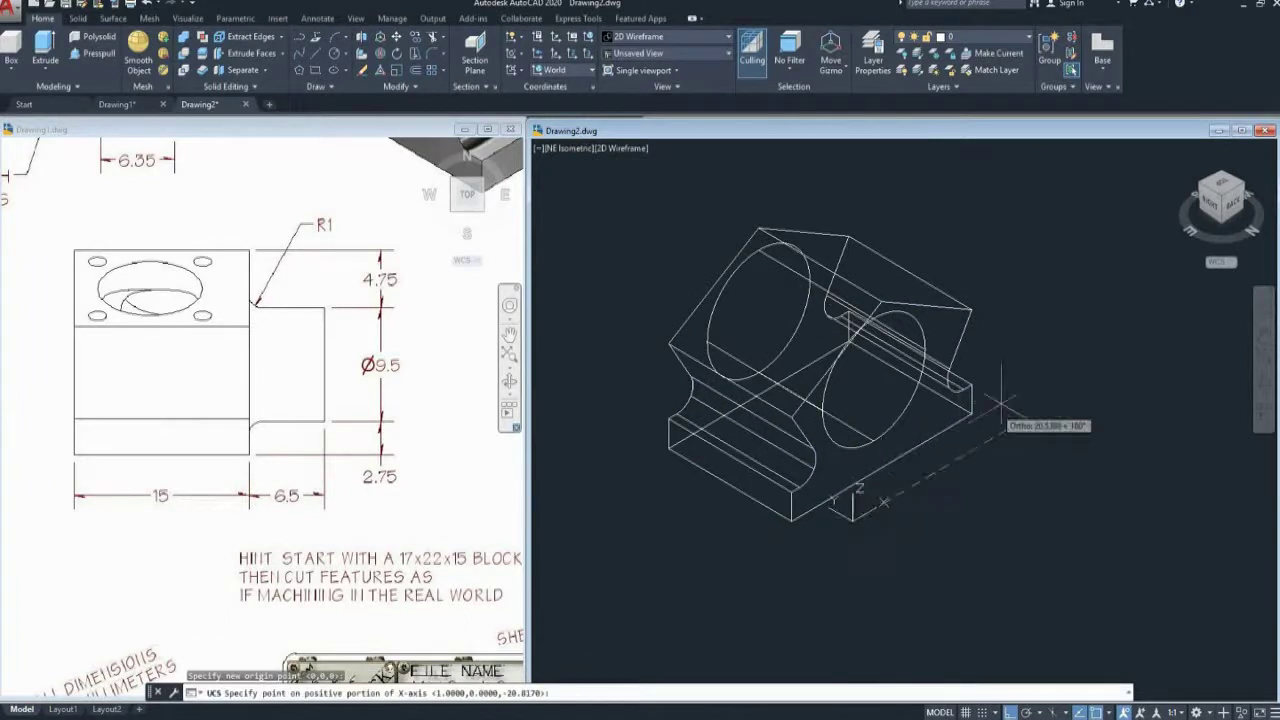
pyautogui.click(930, 415)
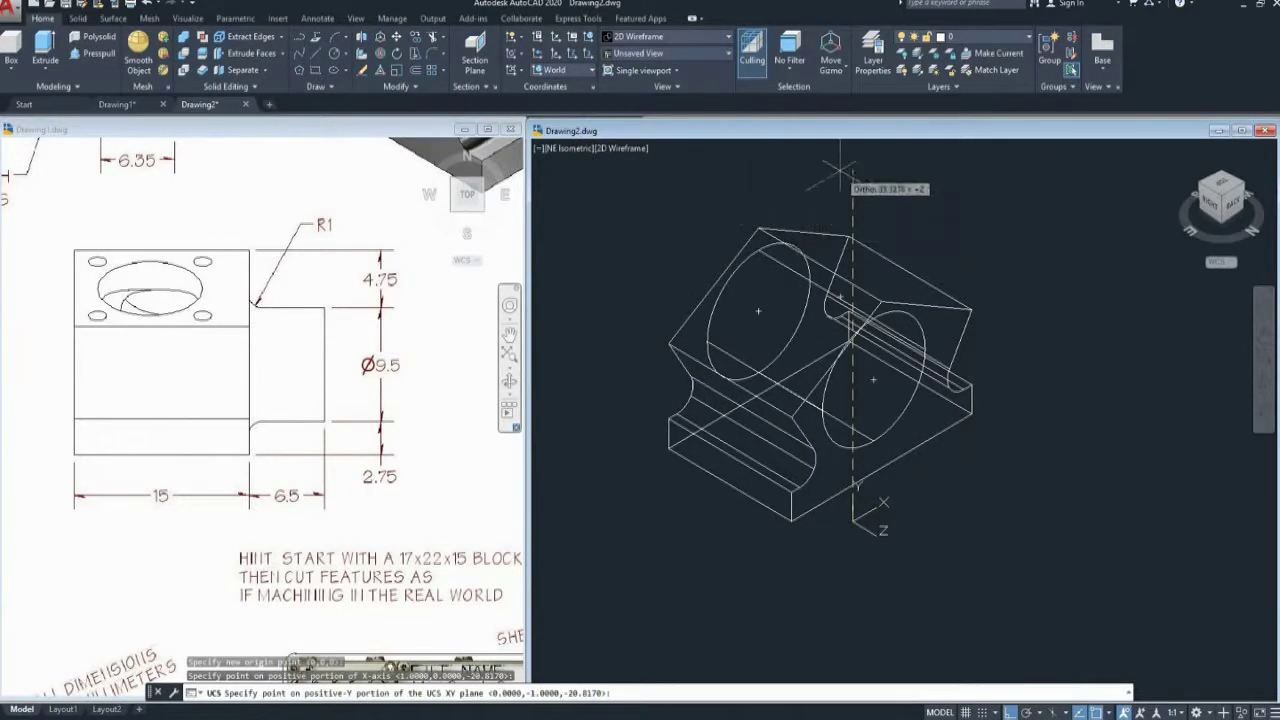
pyautogui.click(871, 213)
pyautogui.write('c')
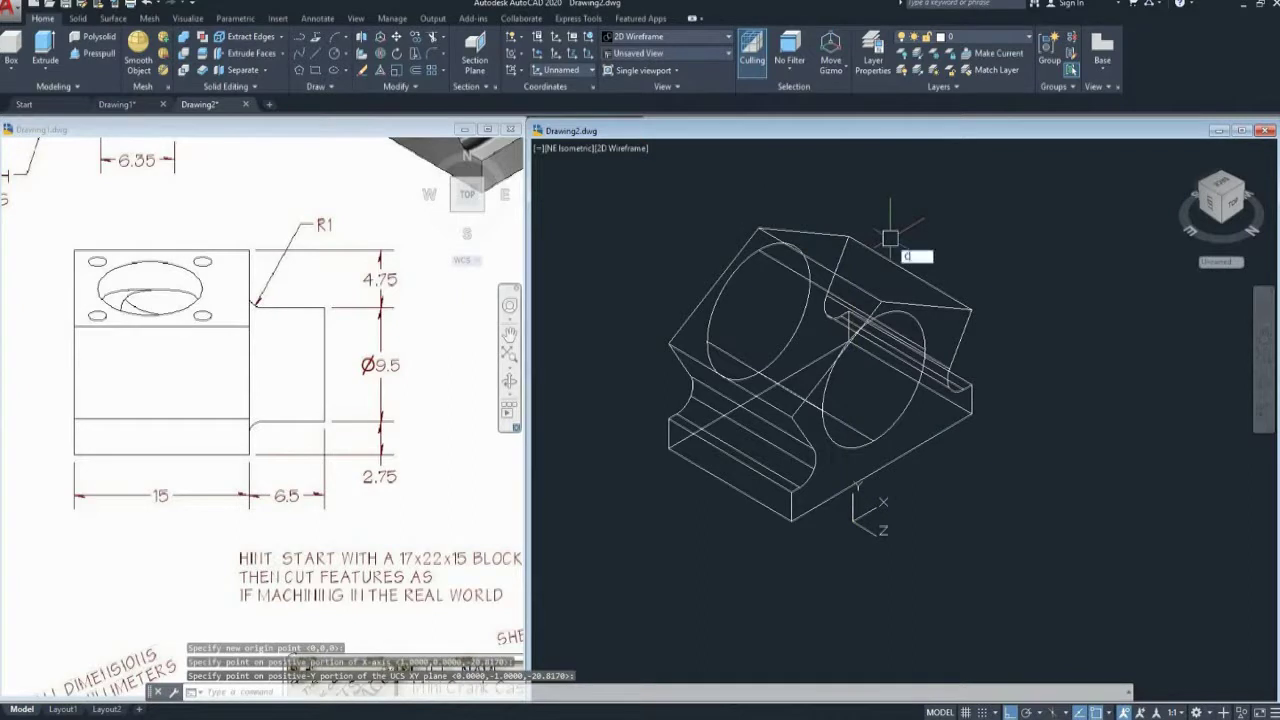
# - Draw a 9.5-diameter circle on the side face around the bored hole
pyautogui.press('Return')
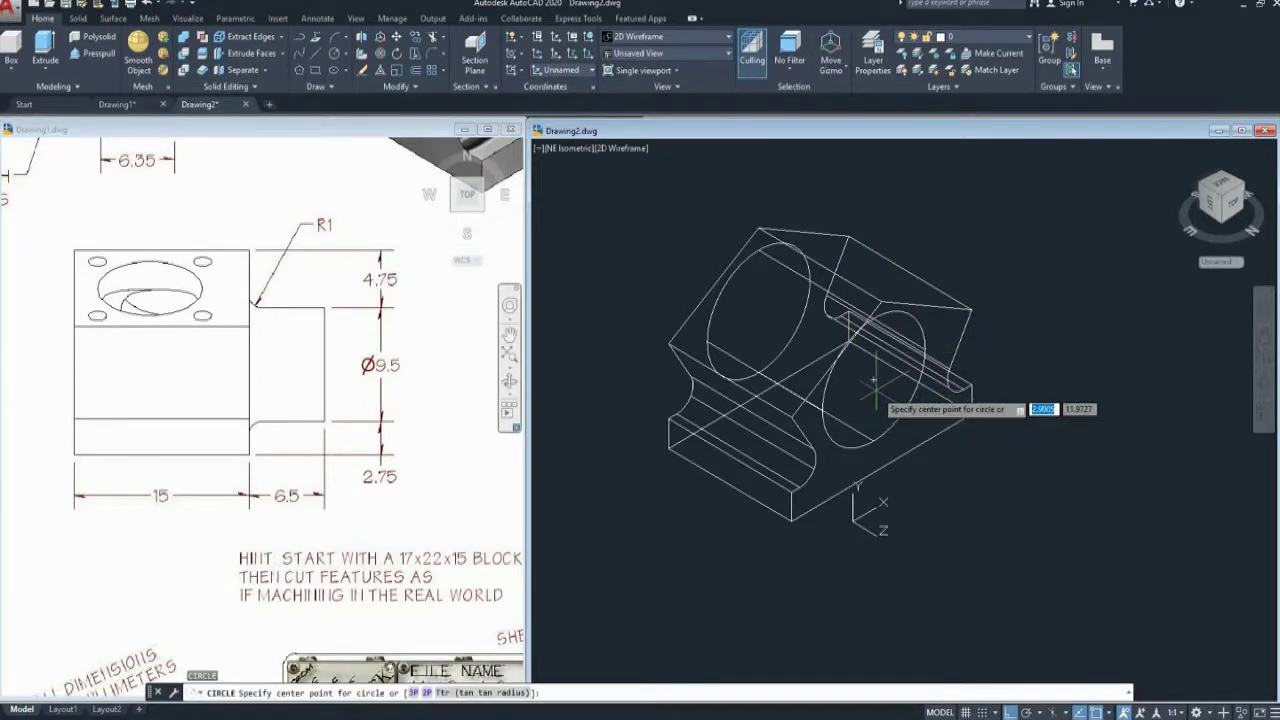
pyautogui.click(873, 380)
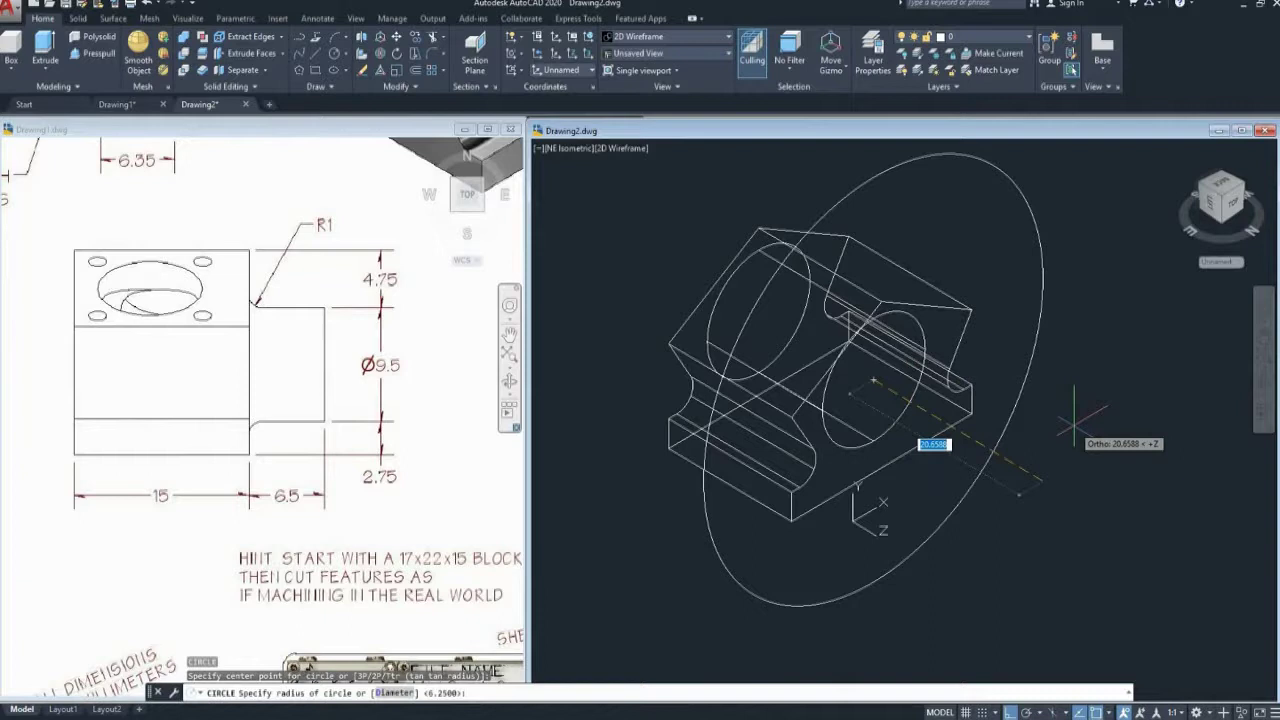
pyautogui.write('D')
pyautogui.press('Return')
pyautogui.write('9.5')
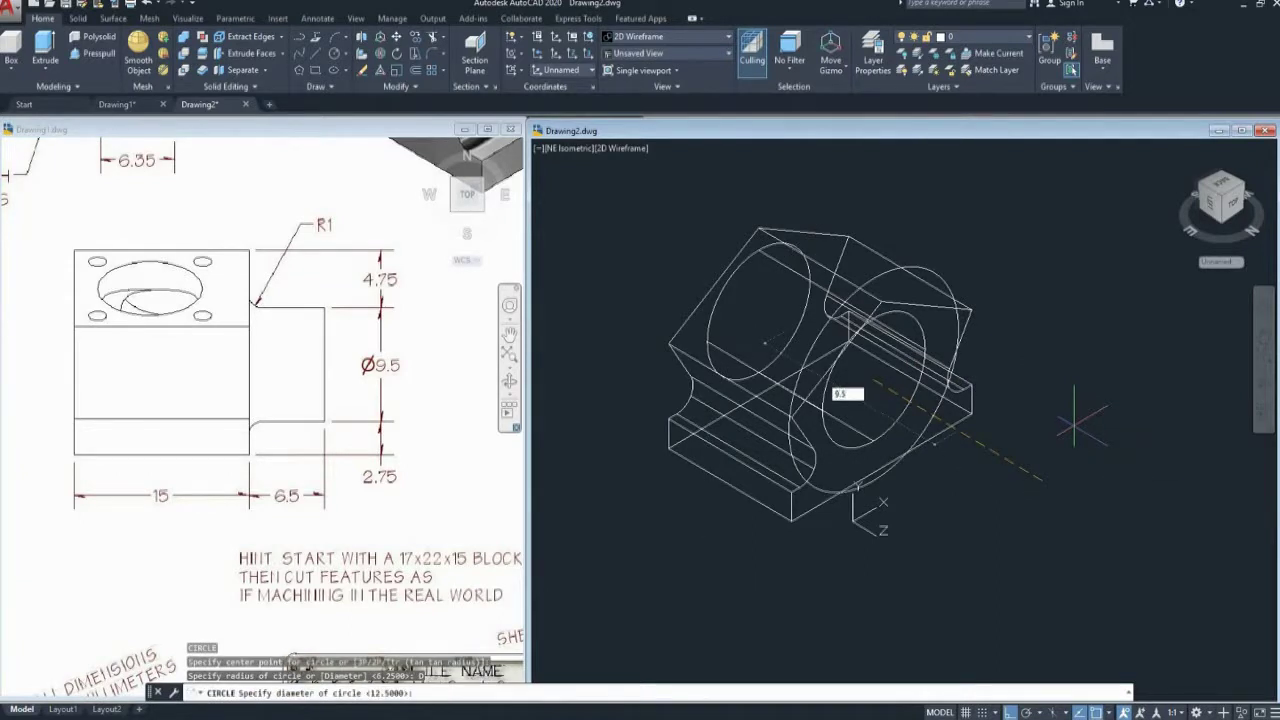
pyautogui.press('Return')
pyautogui.moveTo(1019, 406); pyautogui.dragTo(1020, 440, button='middle')
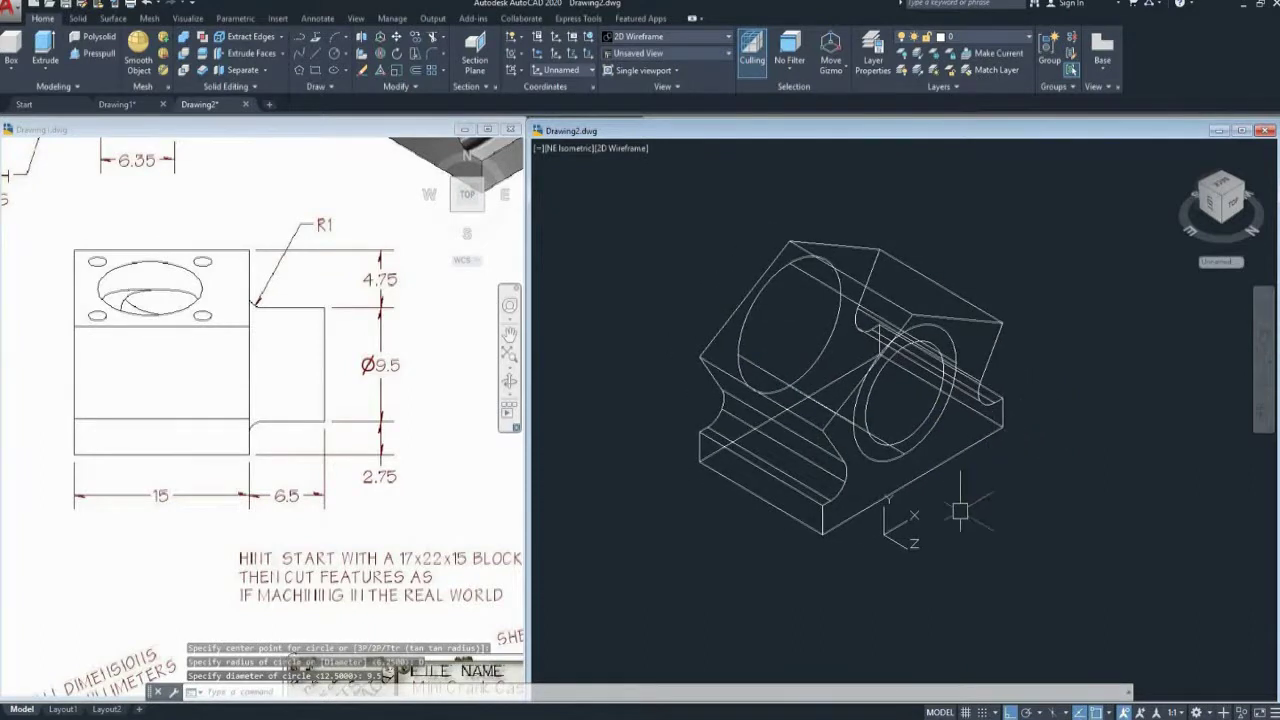
pyautogui.moveTo(960, 511); pyautogui.dragTo(958, 473, button='middle')
pyautogui.press('Escape')
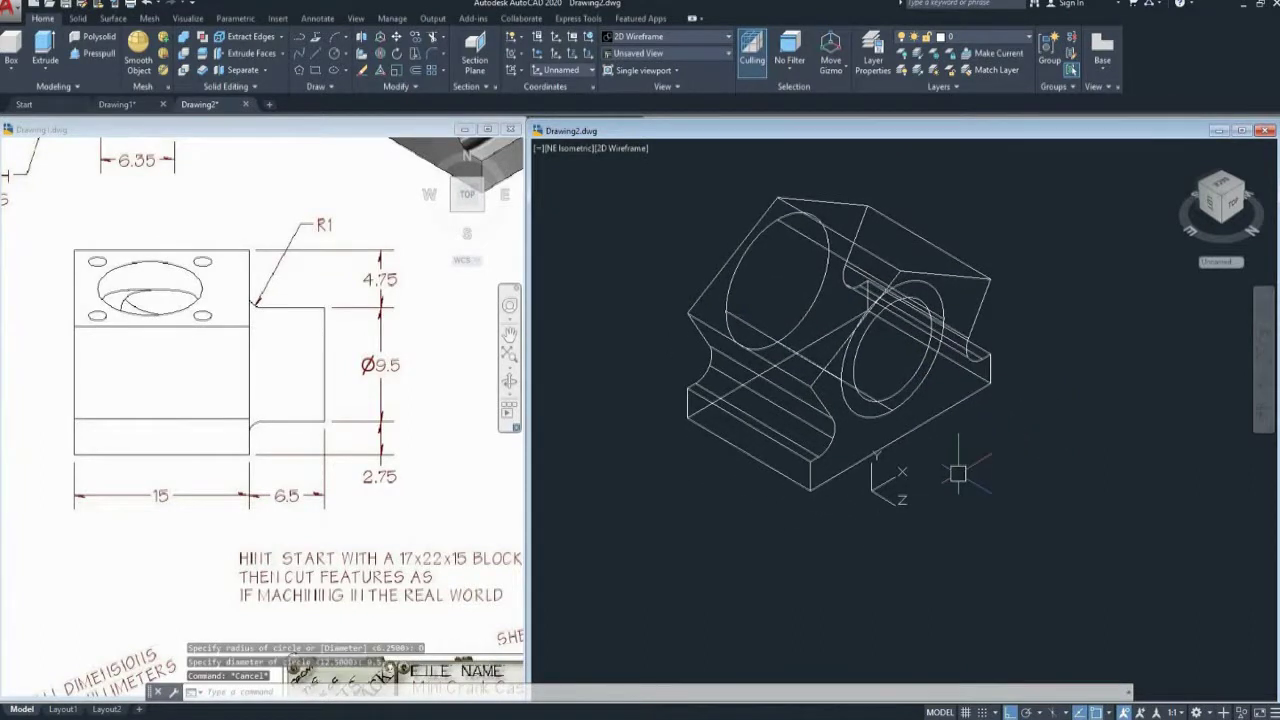
# - Extrude the 9.5 circle 6.5 units into a cylindrical boss
pyautogui.write('EXT')
pyautogui.press('Return')
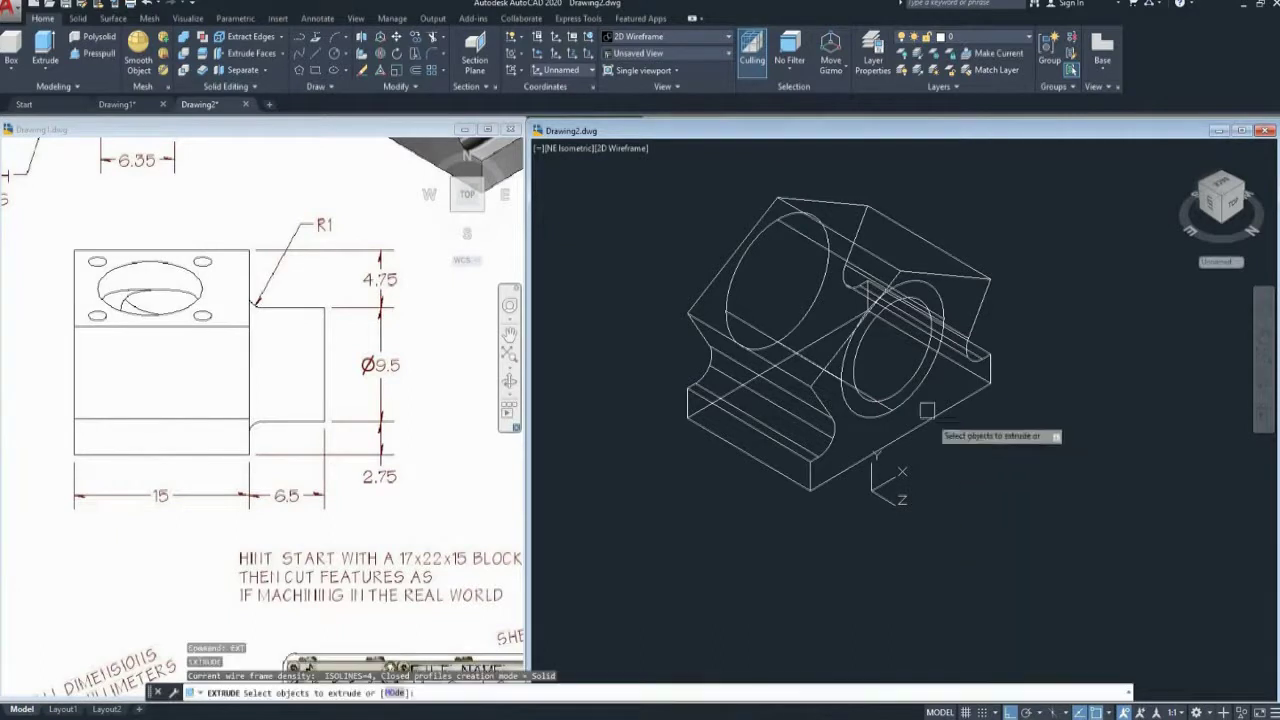
pyautogui.click(904, 385)
pyautogui.press('Return')
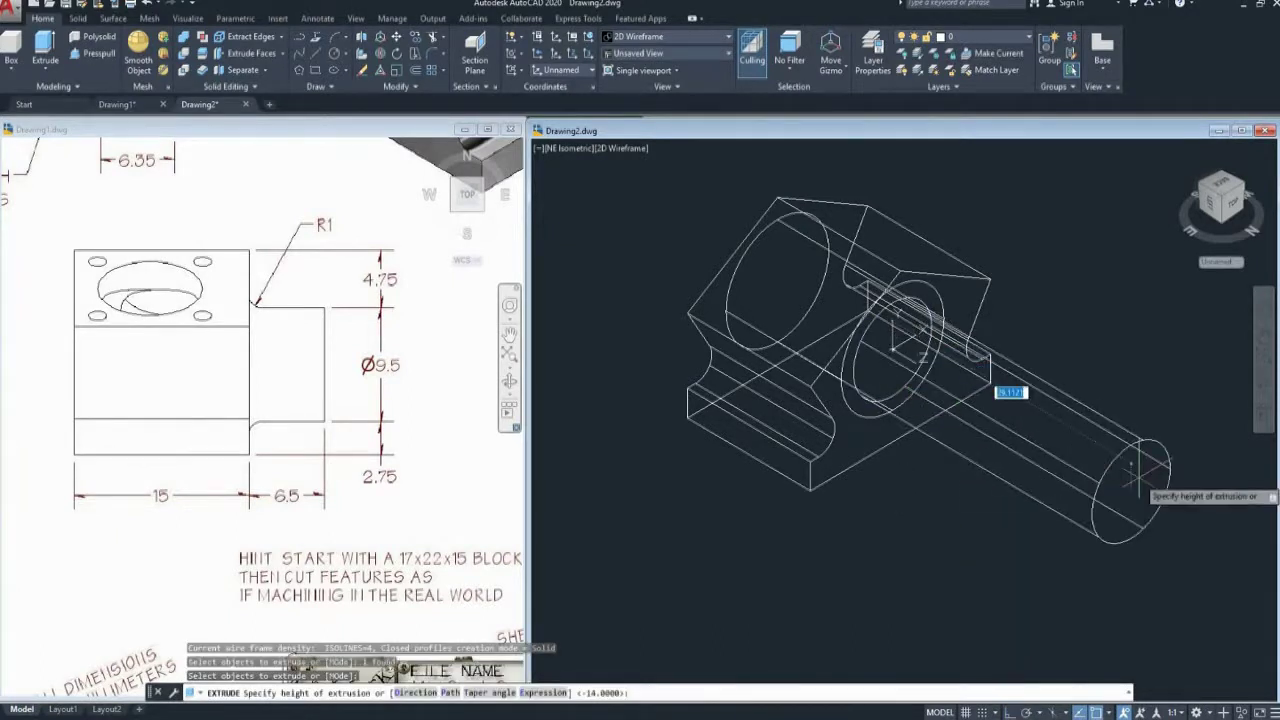
pyautogui.moveTo(1137, 477); pyautogui.dragTo(1107, 466, button='middle')
pyautogui.write('6.5')
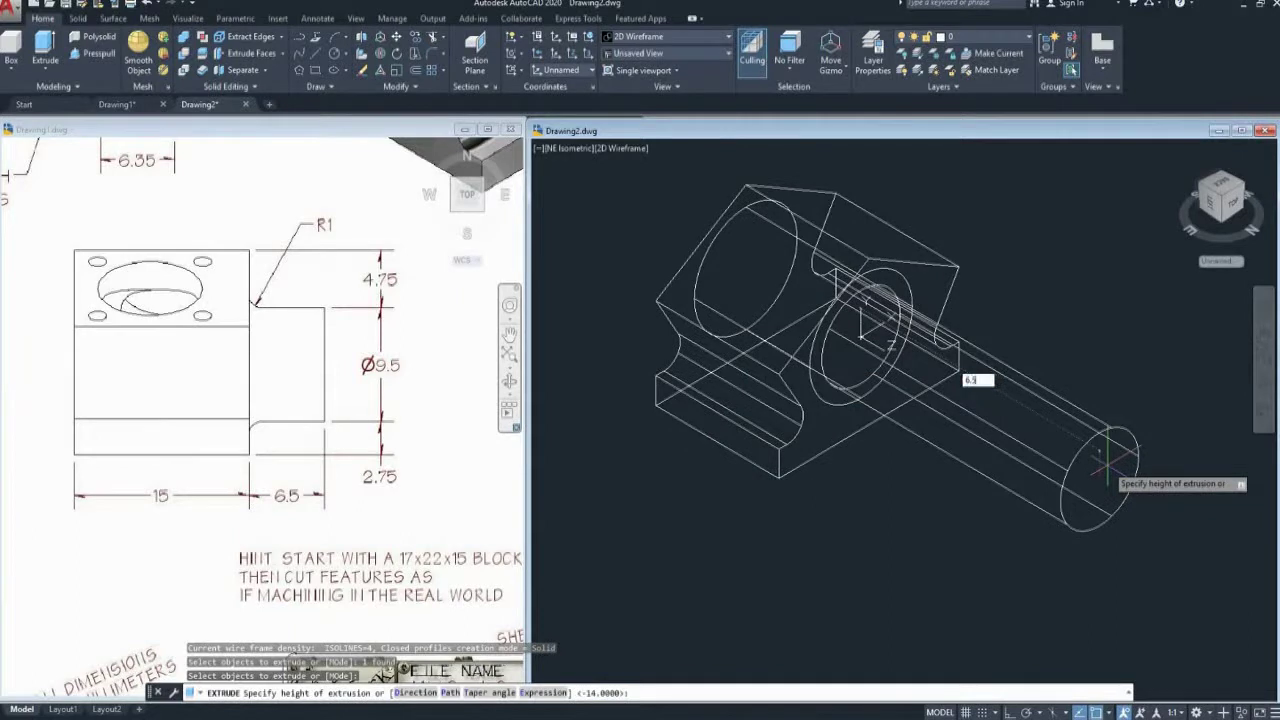
pyautogui.press('Return')
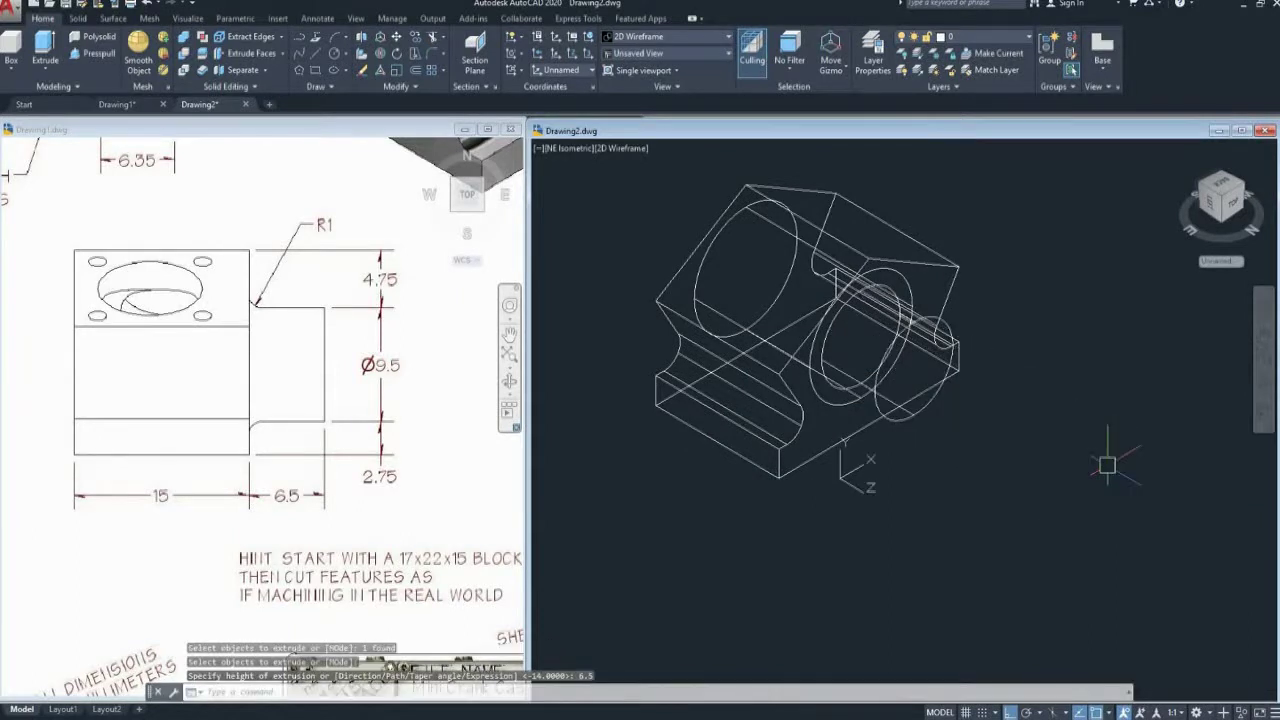
# - Reframe the model and shade it in the Realistic visual style
pyautogui.scroll(-2, 1033, 435)
pyautogui.moveTo(1020, 429); pyautogui.dragTo(1030, 449, button='middle')
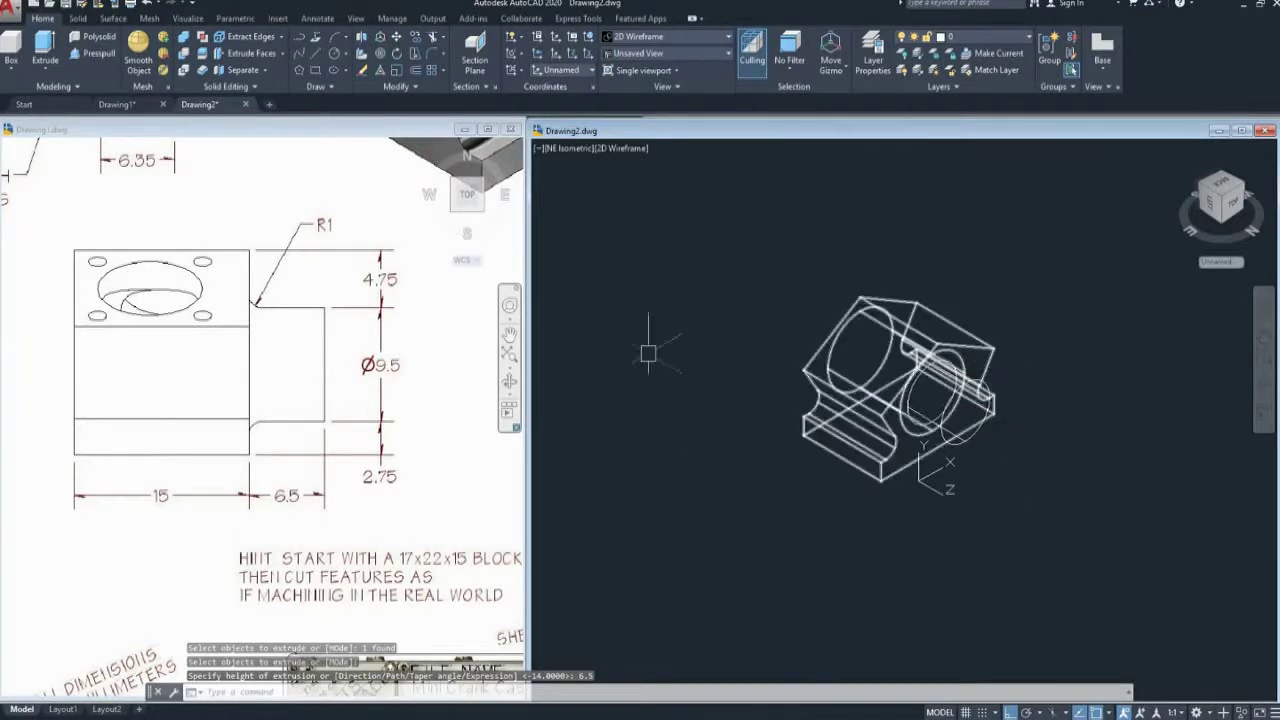
pyautogui.click(622, 148)
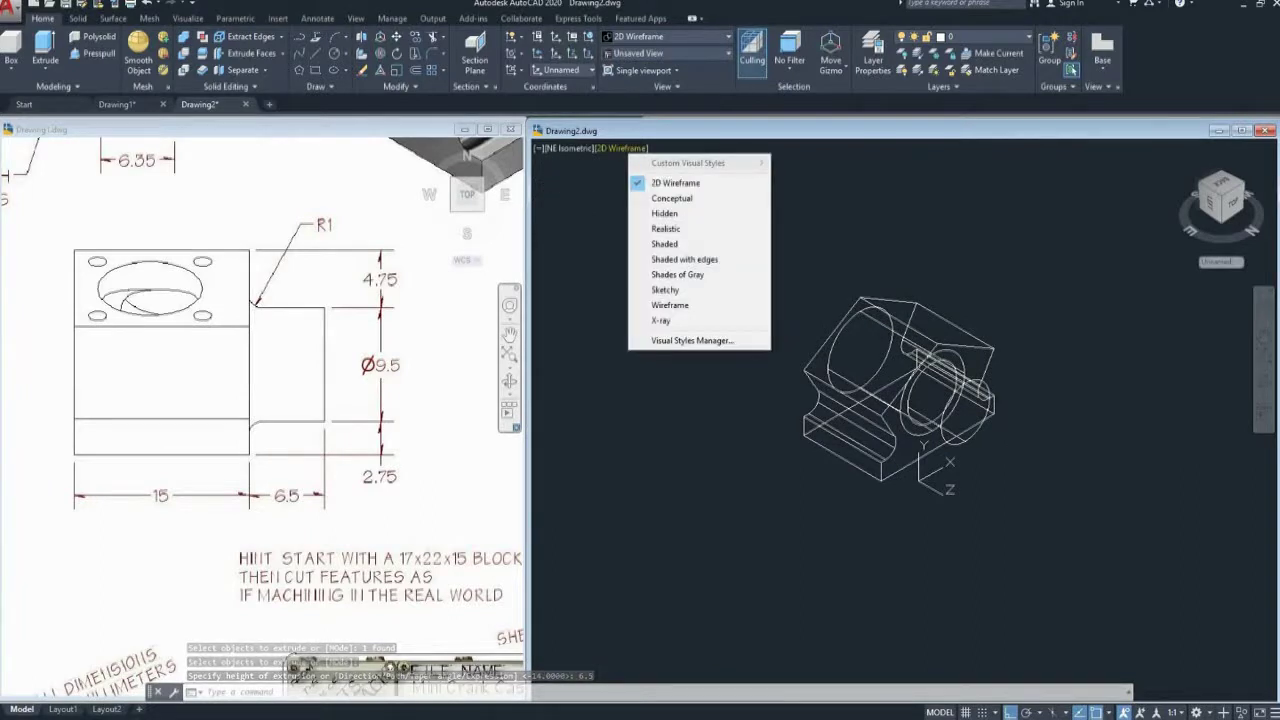
pyautogui.click(665, 228)
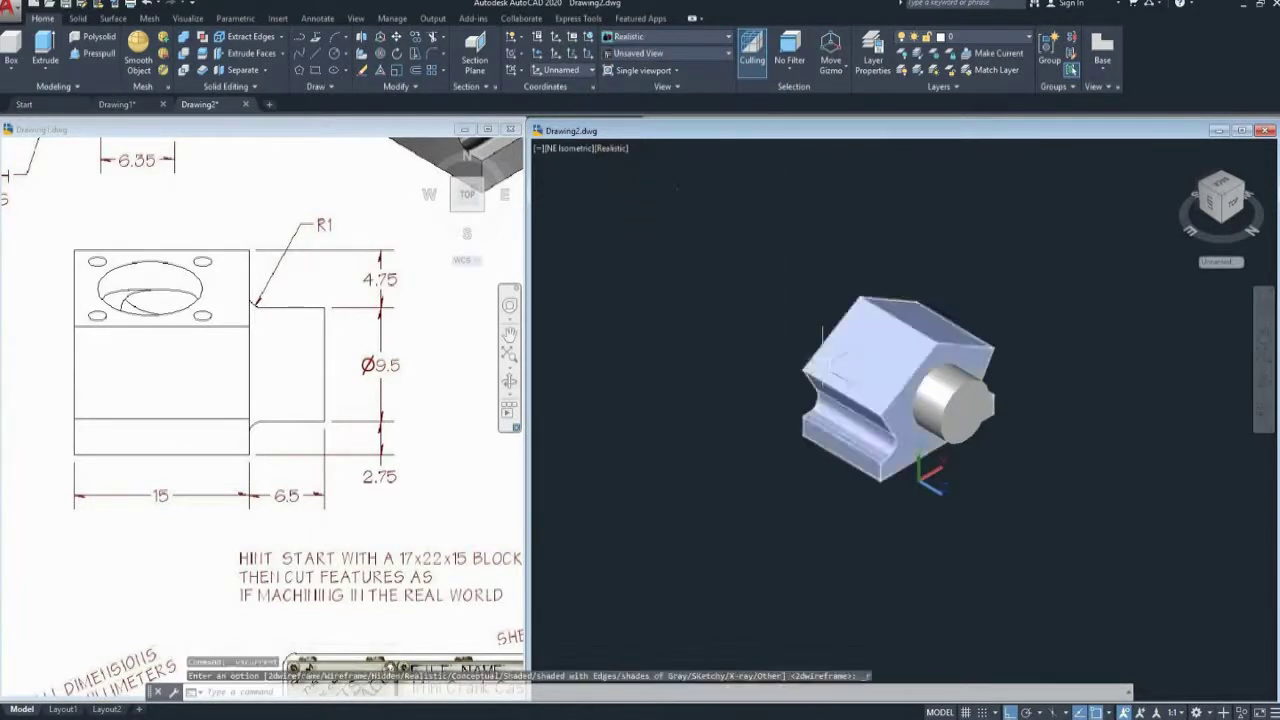
# - Zoom Drawing1 to the Ø12.5 / Ø6 THRU boss detail, then zoom Drawing2 onto the boss
pyautogui.scroll(-2, 261, 434)
pyautogui.scroll(2, 257, 443)
pyautogui.scroll(2, 257, 443)
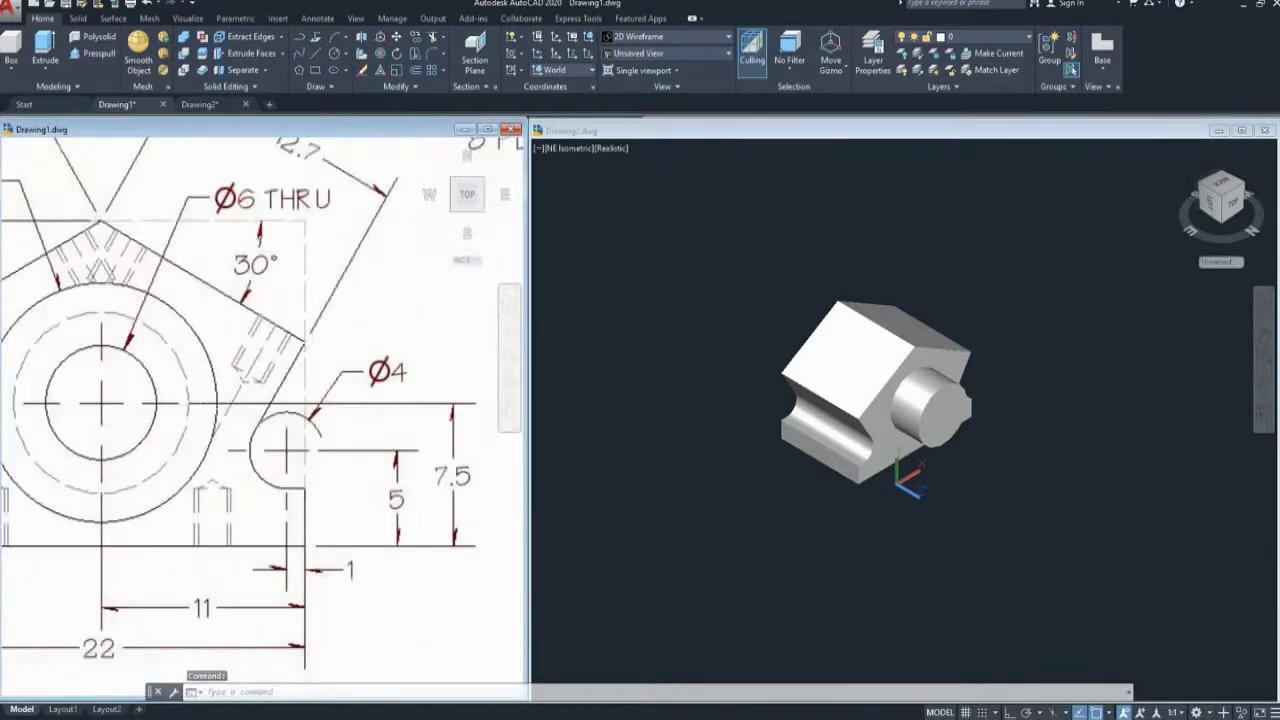
pyautogui.moveTo(257, 443); pyautogui.dragTo(330, 457, button='middle')
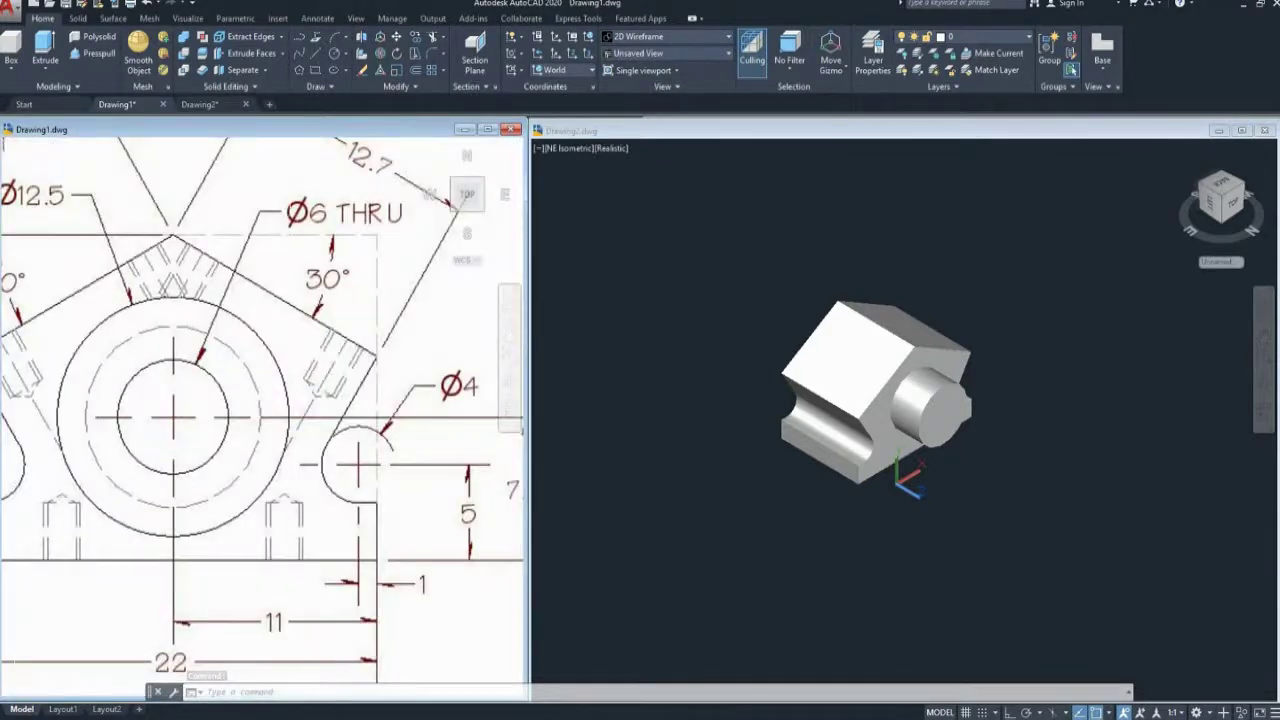
pyautogui.click(952, 508)
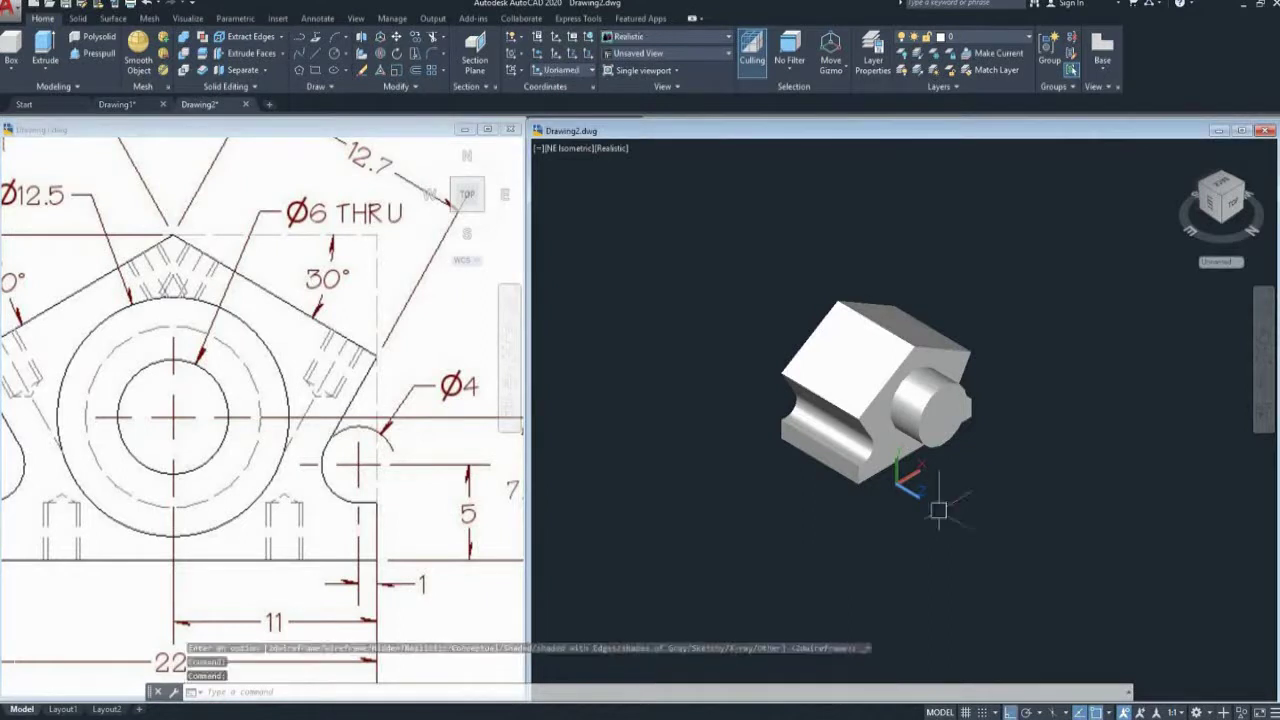
pyautogui.scroll(1, 992, 425)
pyautogui.scroll(3, 992, 425)
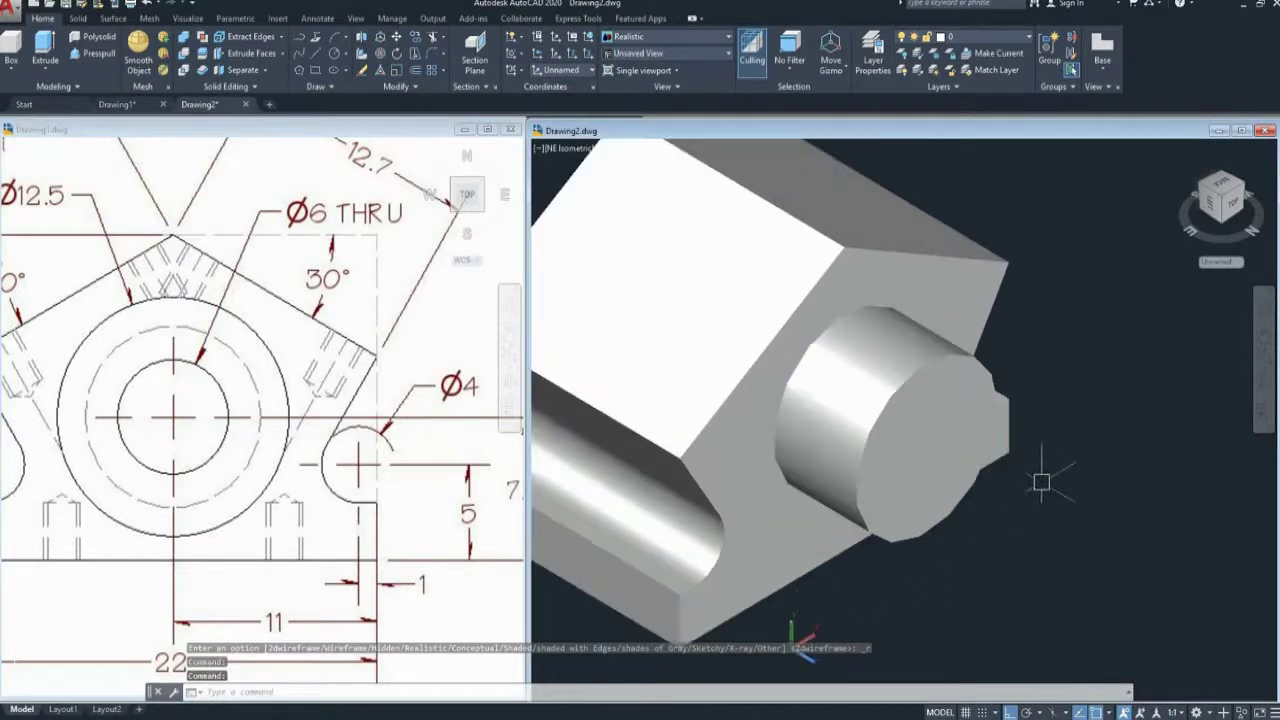
# - Draw a diameter 6 circle centred on the boss's end face
pyautogui.moveTo(1041, 483); pyautogui.dragTo(1090, 489, button='middle')
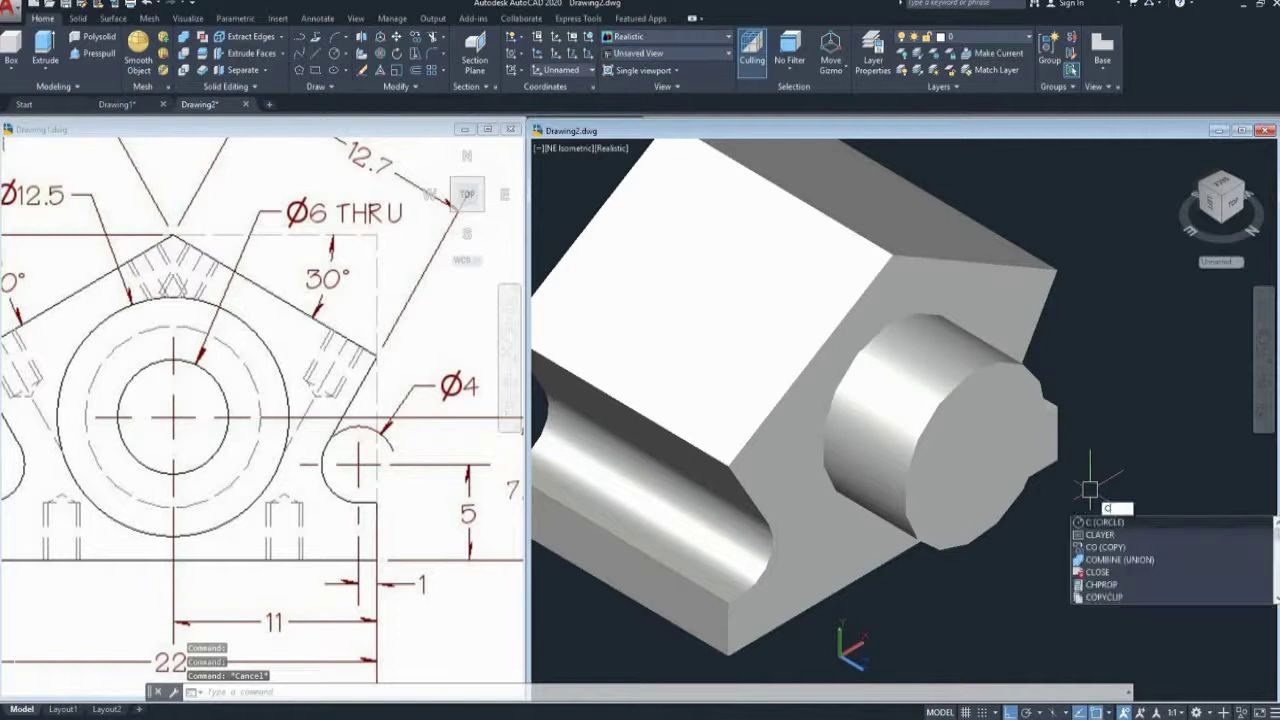
pyautogui.press('Return')
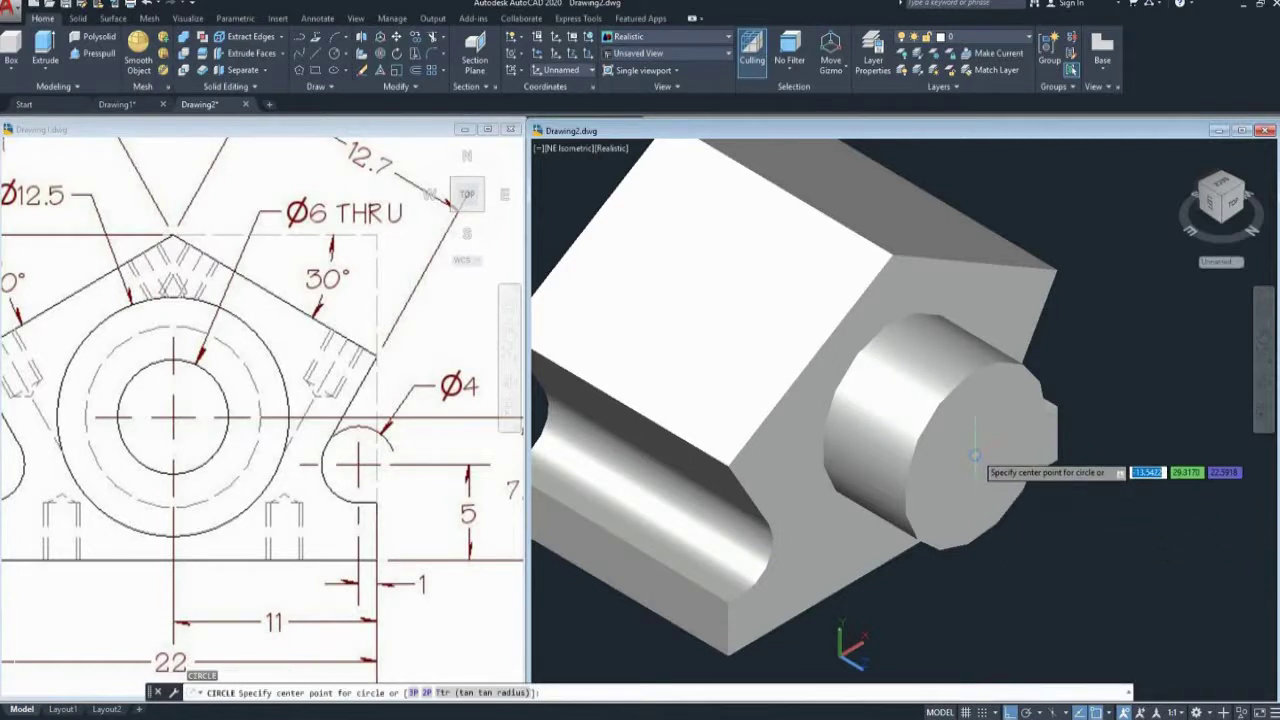
pyautogui.click(976, 455)
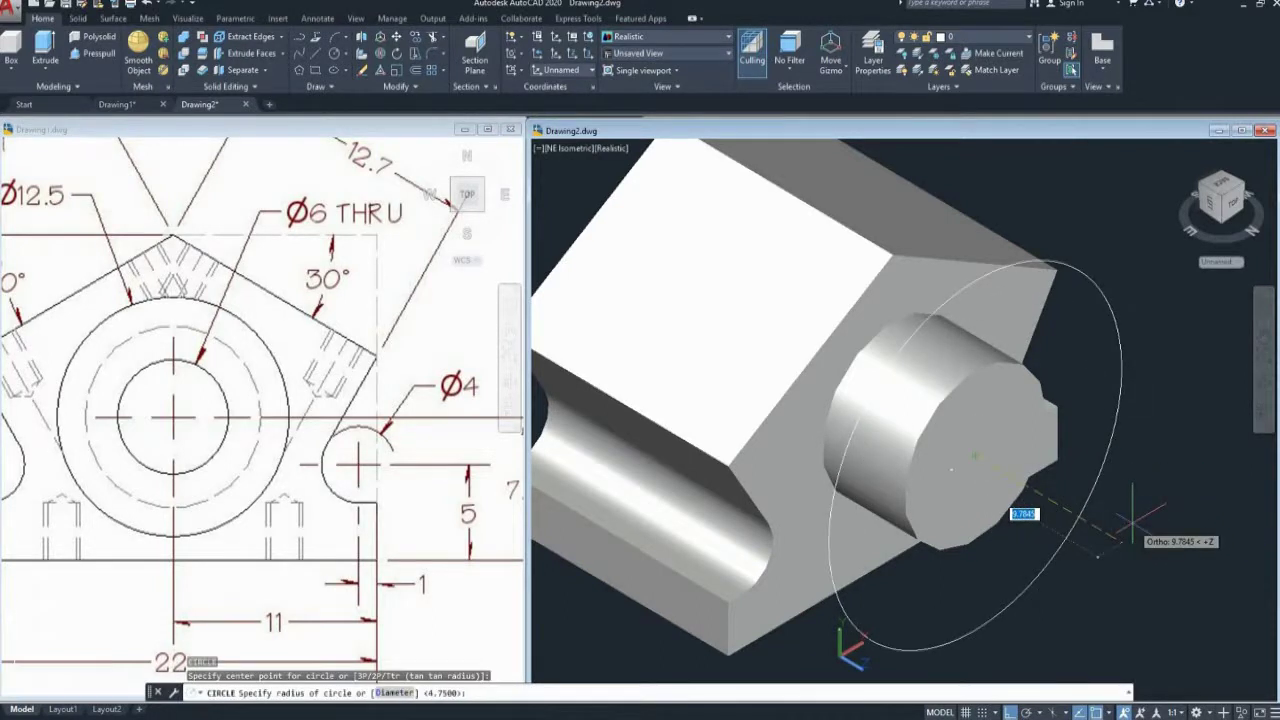
pyautogui.write('D')
pyautogui.press('Return')
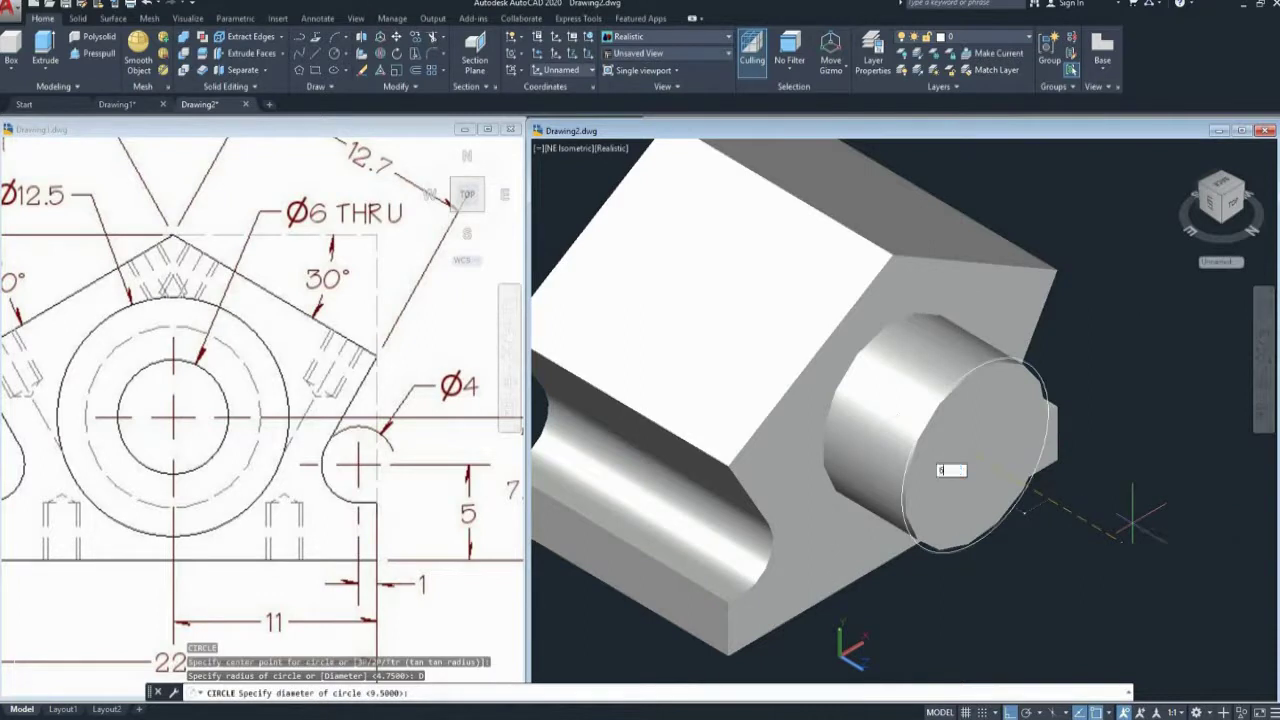
pyautogui.press('Return')
pyautogui.scroll(-3, 1130, 518)
pyautogui.scroll(-2, 1120, 520)
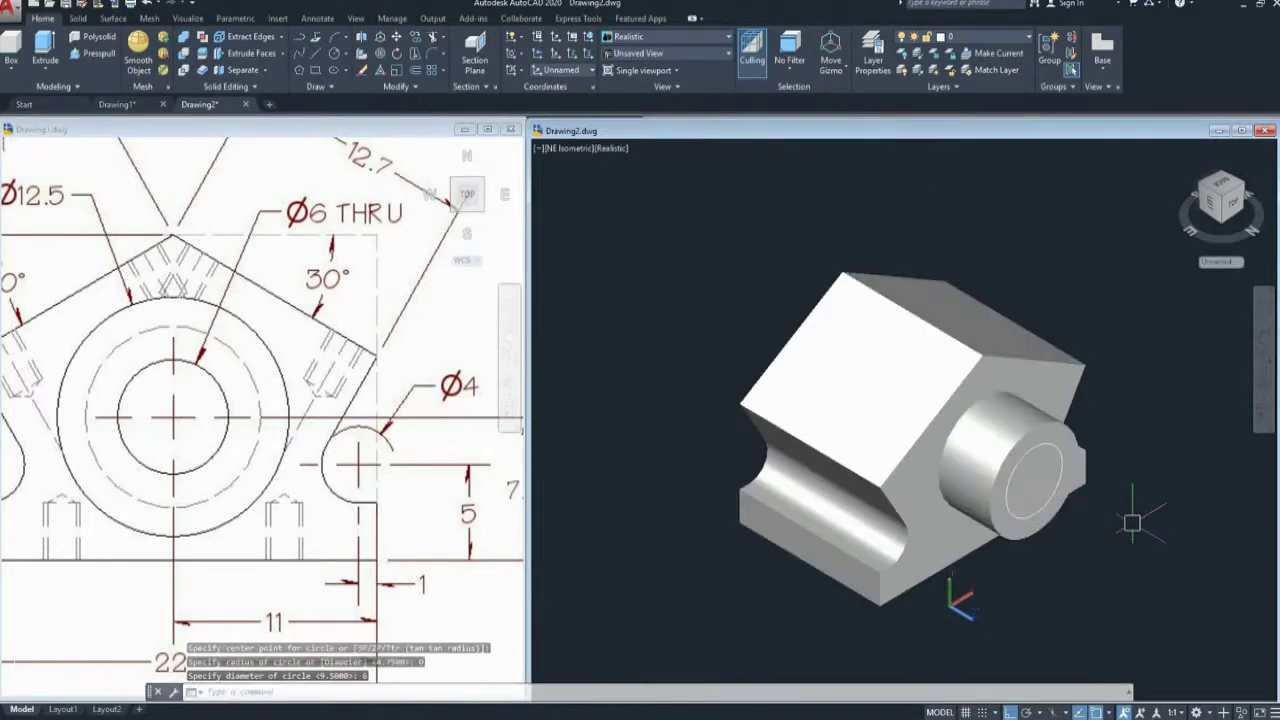
pyautogui.press('Escape')
pyautogui.write('EXT')
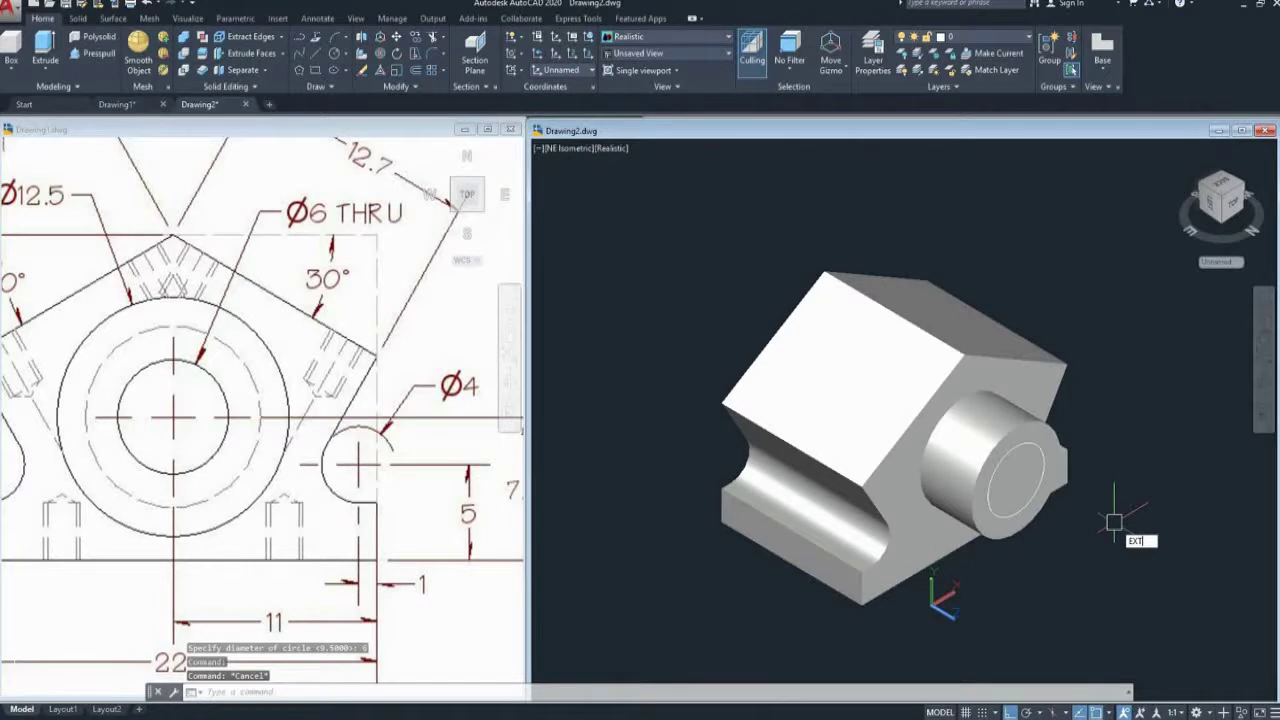
# - Select the diameter 6 circle for a long extrusion through the bracket
pyautogui.press('Return')
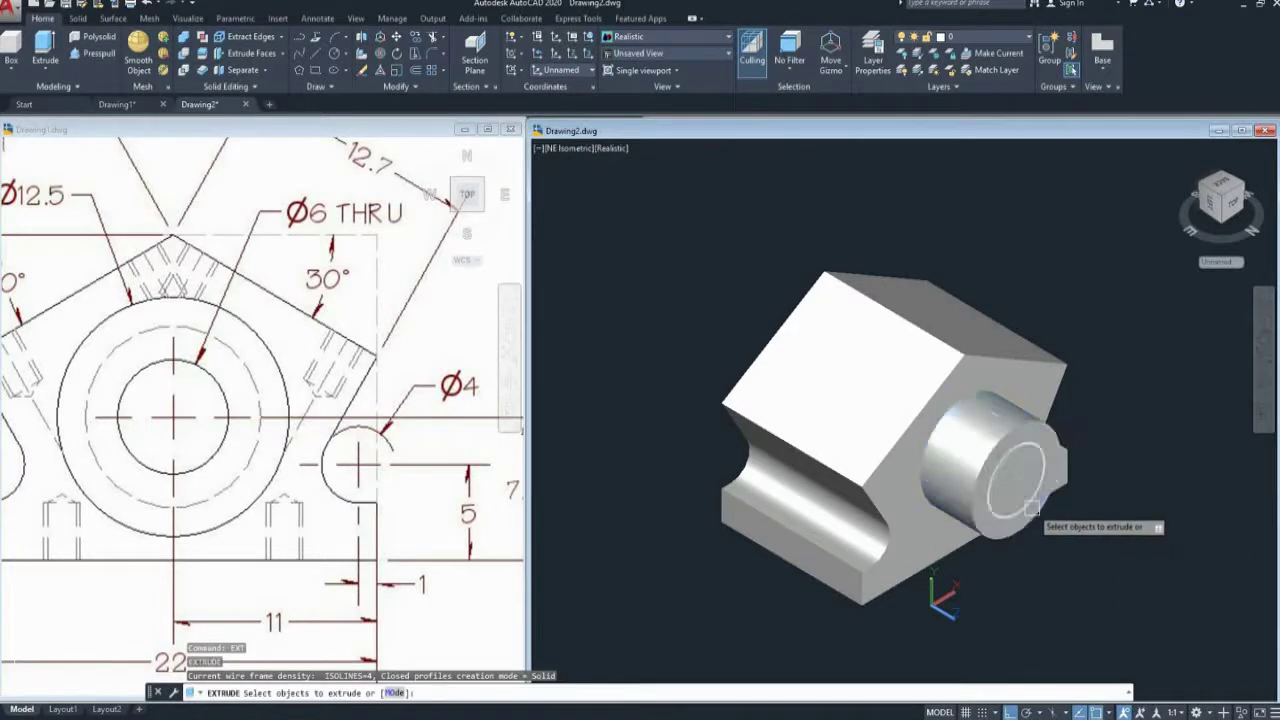
pyautogui.click(1031, 507)
pyautogui.scroll(2, 1031, 500)
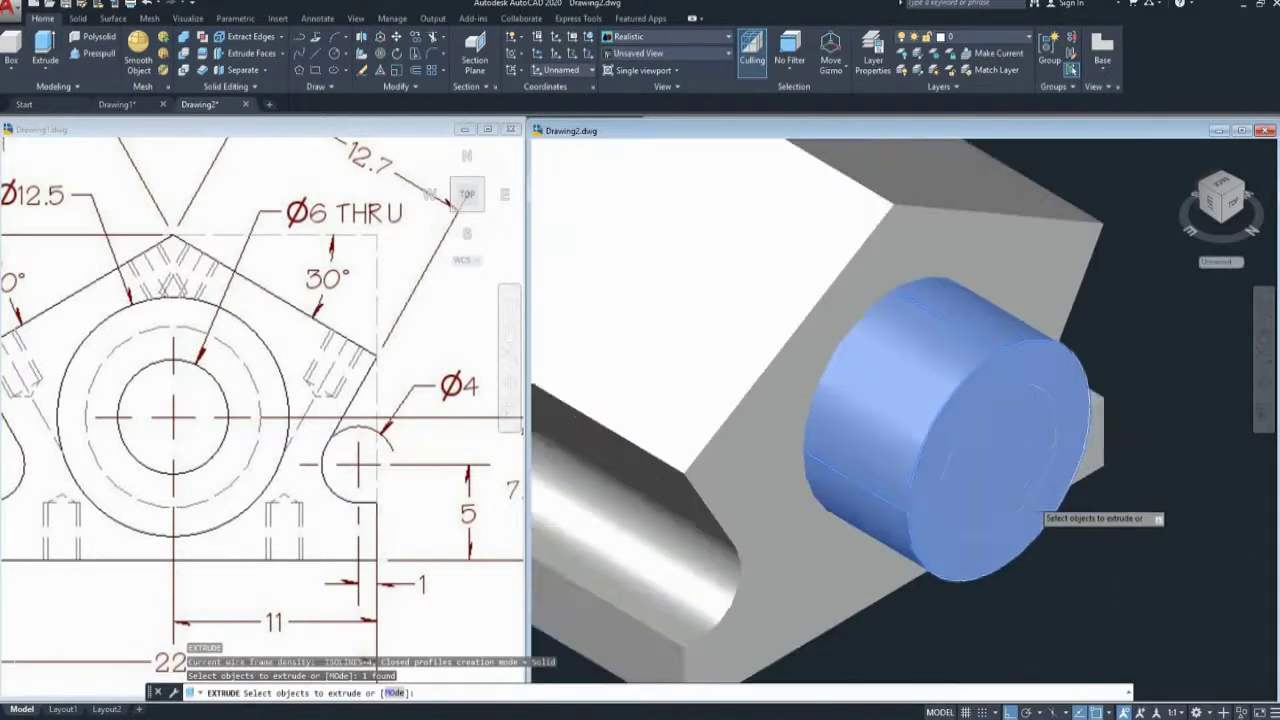
pyautogui.scroll(2, 1031, 500)
pyautogui.scroll(-2, 1030, 493)
pyautogui.press('Return')
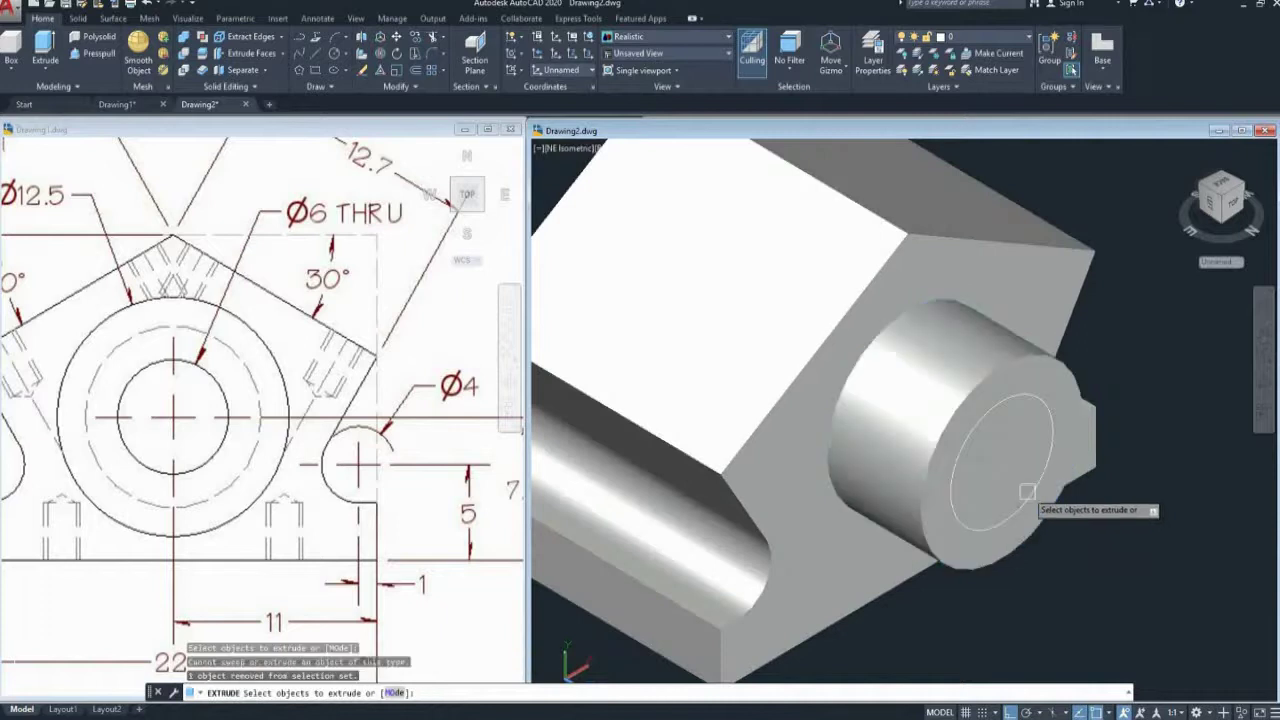
pyautogui.scroll(2, 1034, 488)
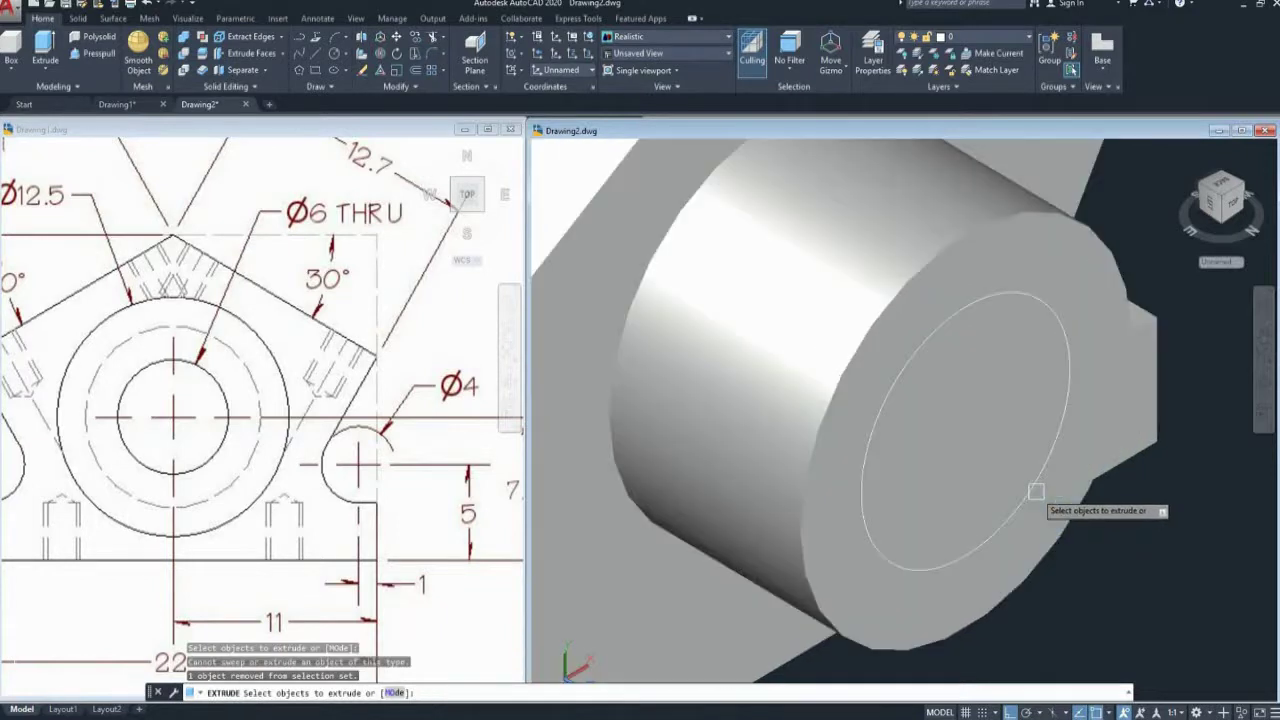
pyautogui.scroll(2, 1034, 488)
pyautogui.scroll(-4, 1030, 487)
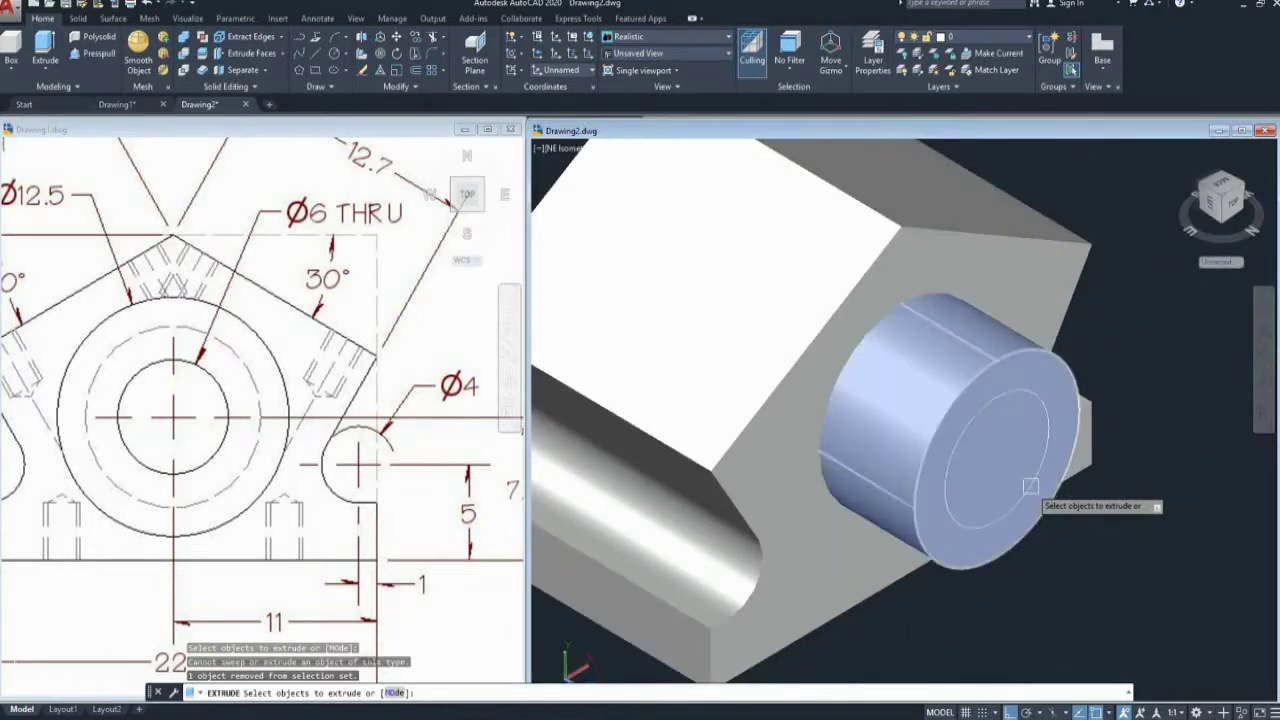
pyautogui.click(978, 418)
pyautogui.press('Return')
pyautogui.scroll(-5, 985, 430)
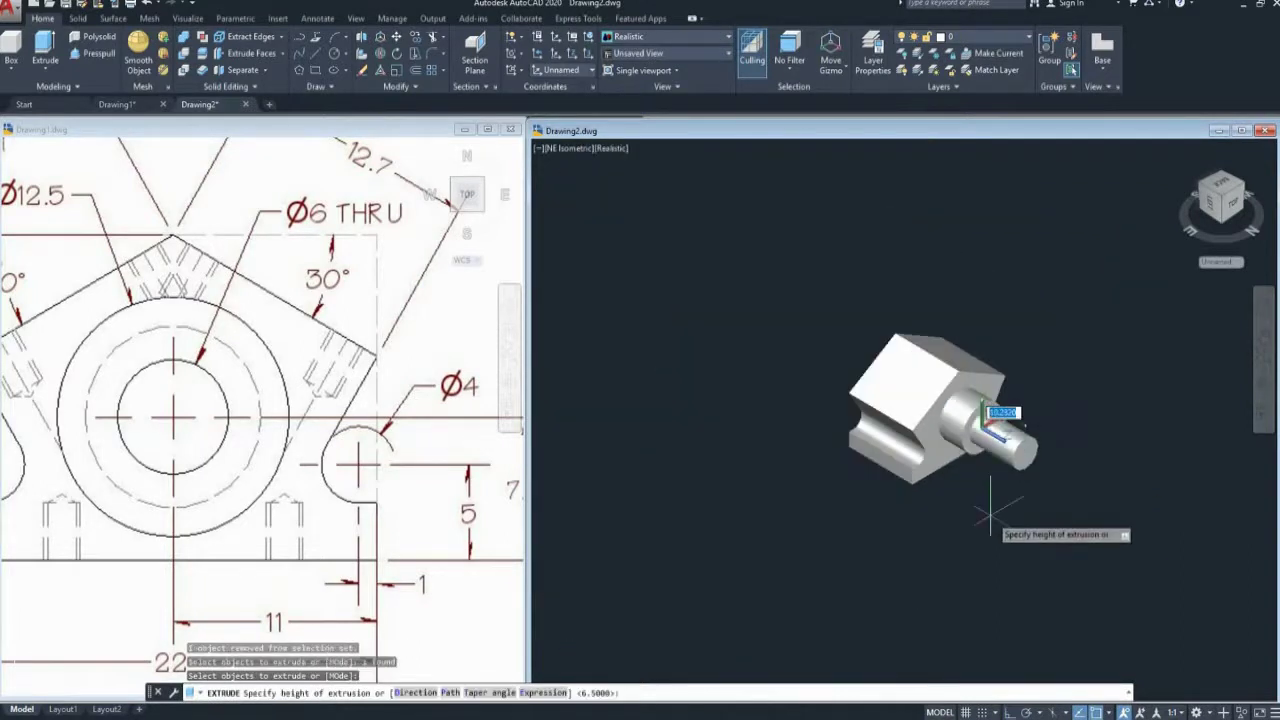
# - Extrude the 6-diameter circle into a long rod through the bracket
pyautogui.moveTo(767, 365); pyautogui.dragTo(772, 411, button='middle')
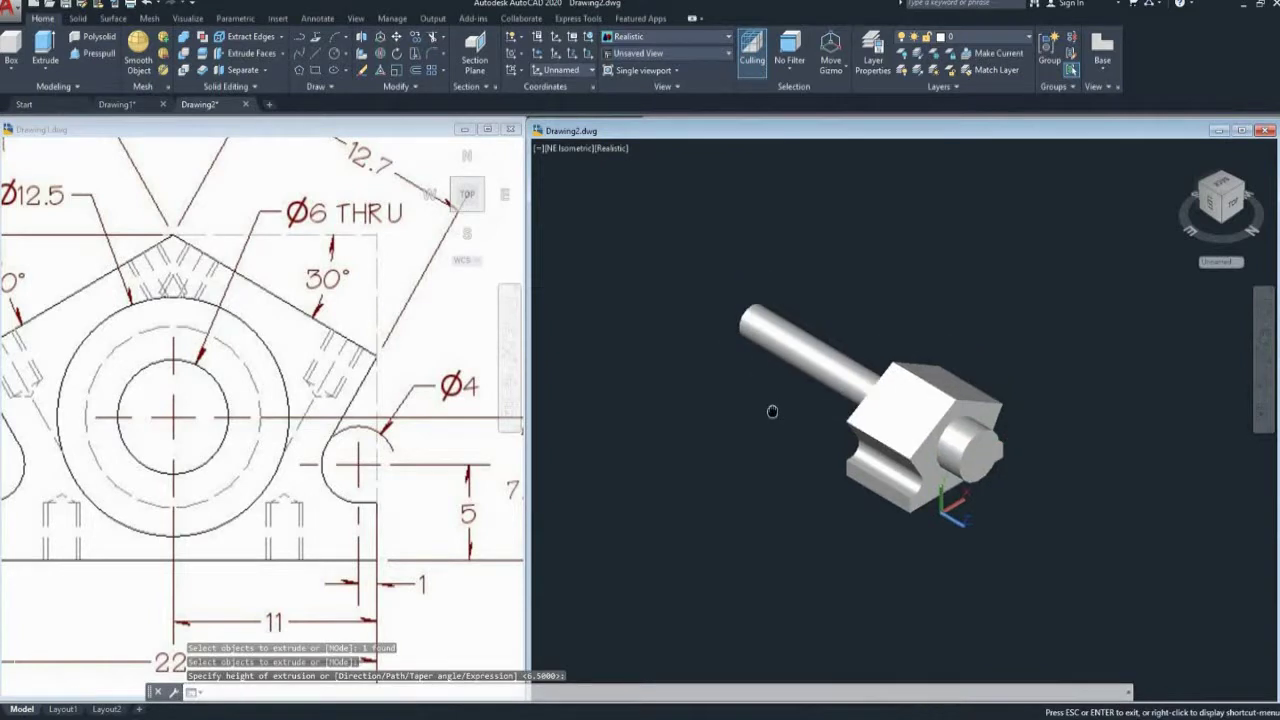
pyautogui.press('Return')
pyautogui.scroll(2, 1010, 380)
pyautogui.press('Escape')
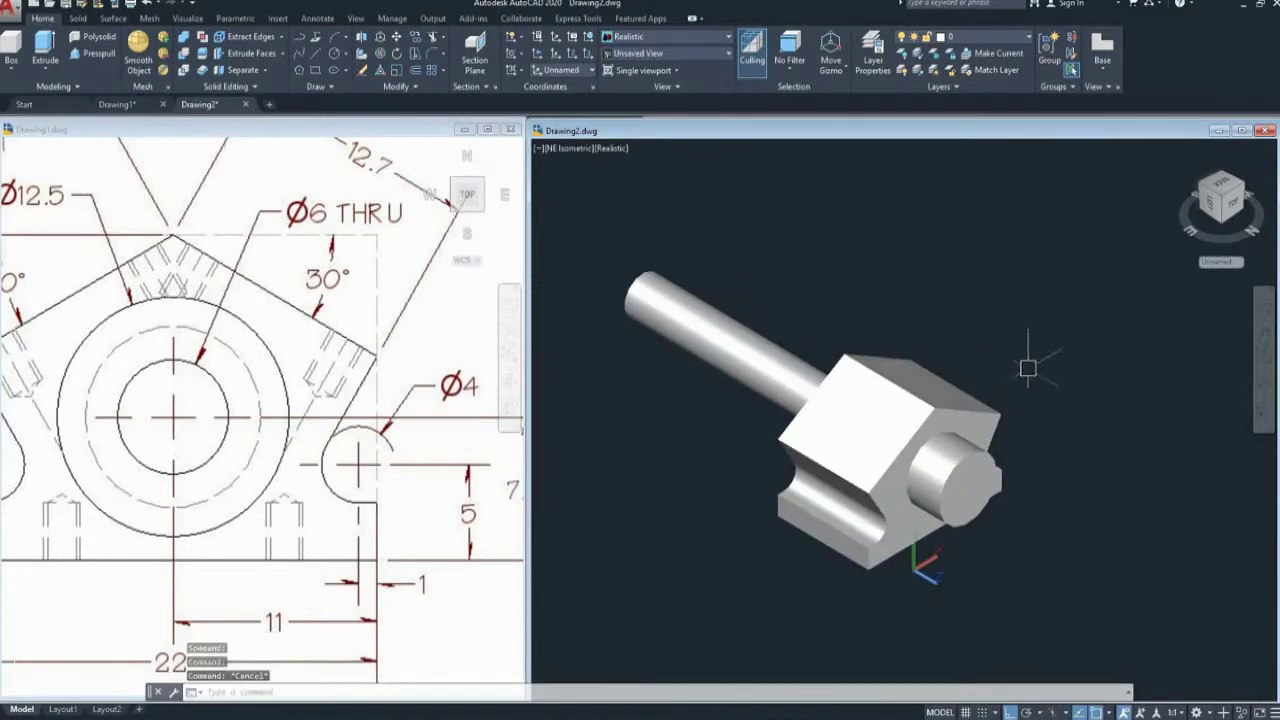
# - Subtract the rod from the bracket block and boss, then orbit to inspect the bore
pyautogui.write('u')
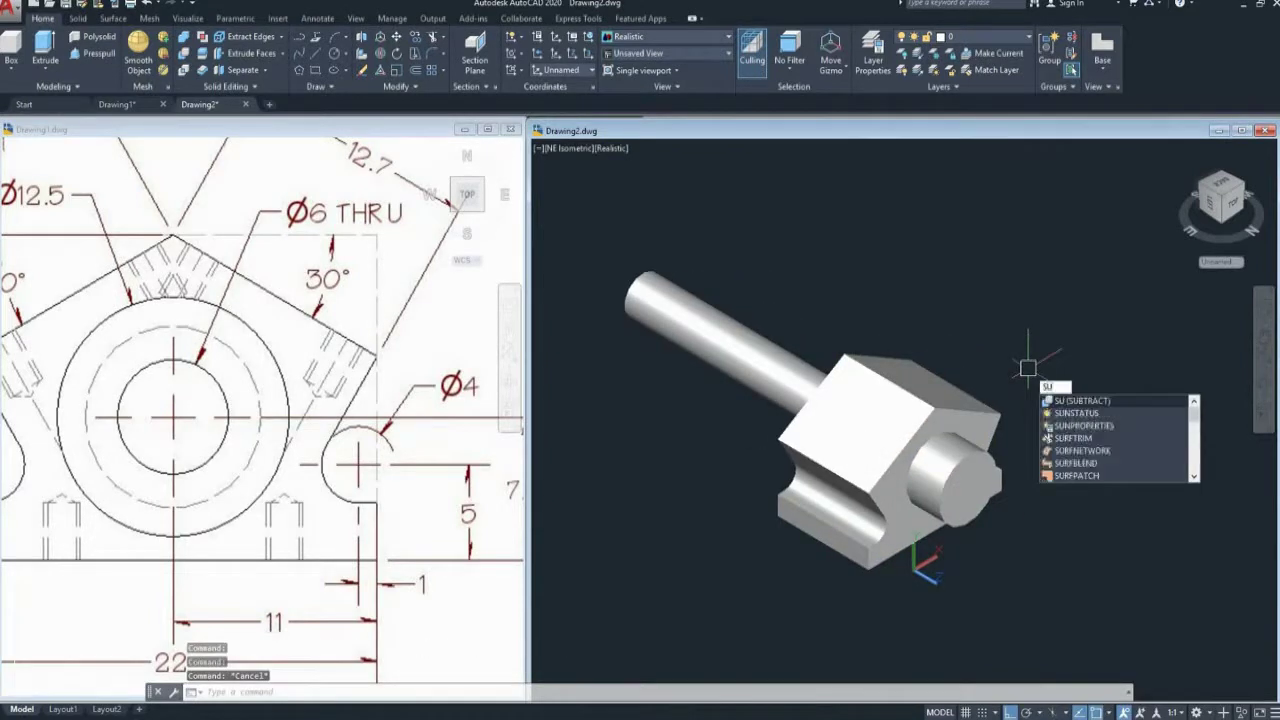
pyautogui.press('Return')
pyautogui.click(971, 418)
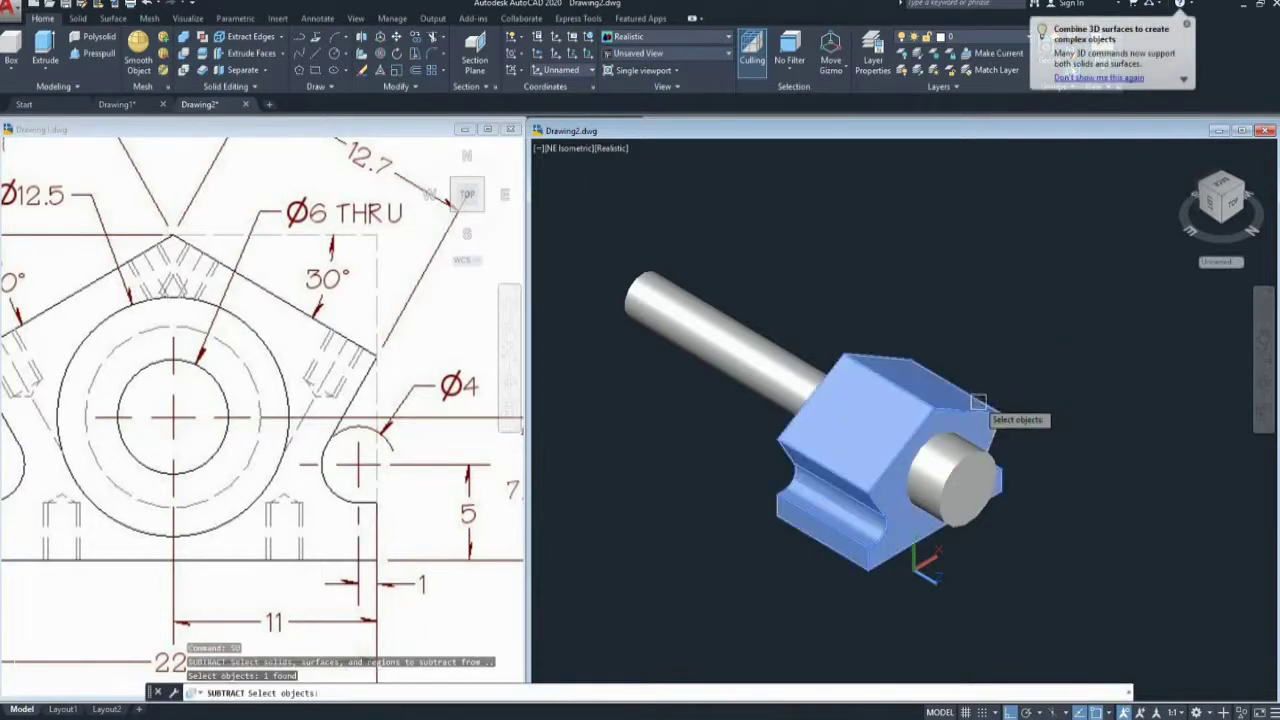
pyautogui.click(975, 442)
pyautogui.press('Return')
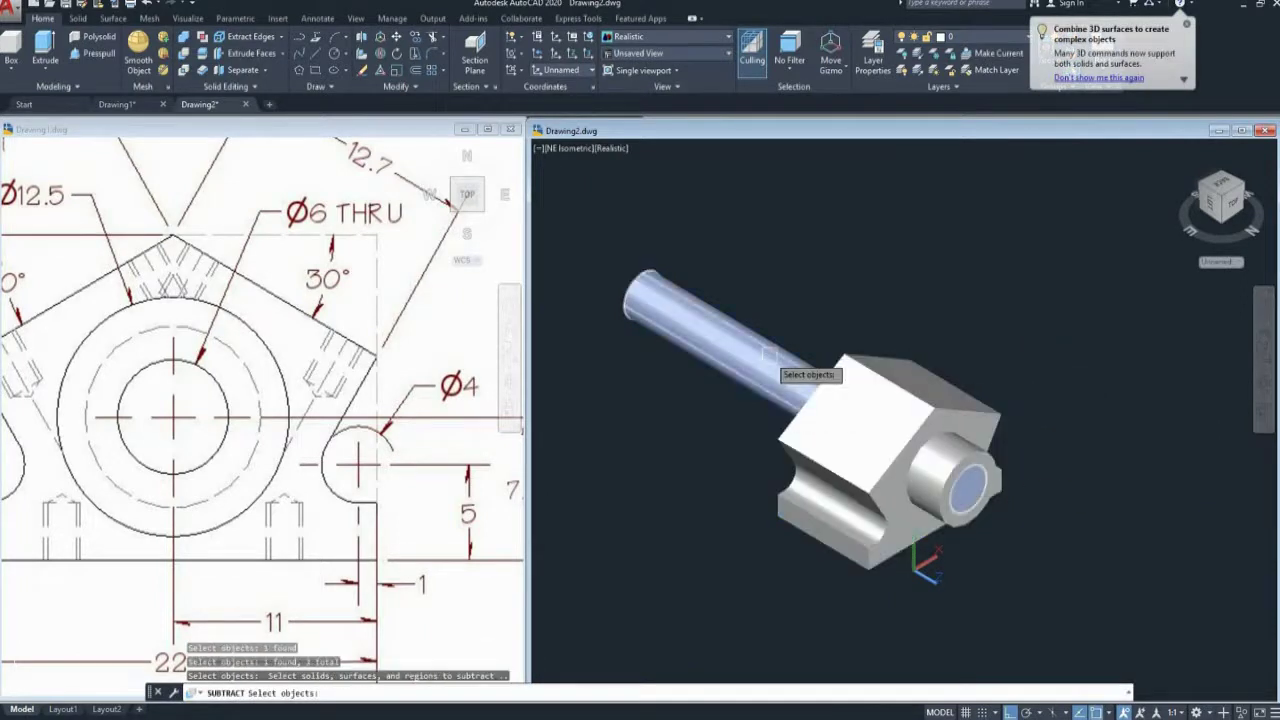
pyautogui.click(769, 357)
pyautogui.press('Return')
pyautogui.keyDown('shift'); pyautogui.moveTo(900, 425); pyautogui.dragTo(1060, 450, button='middle'); pyautogui.keyUp('shift')
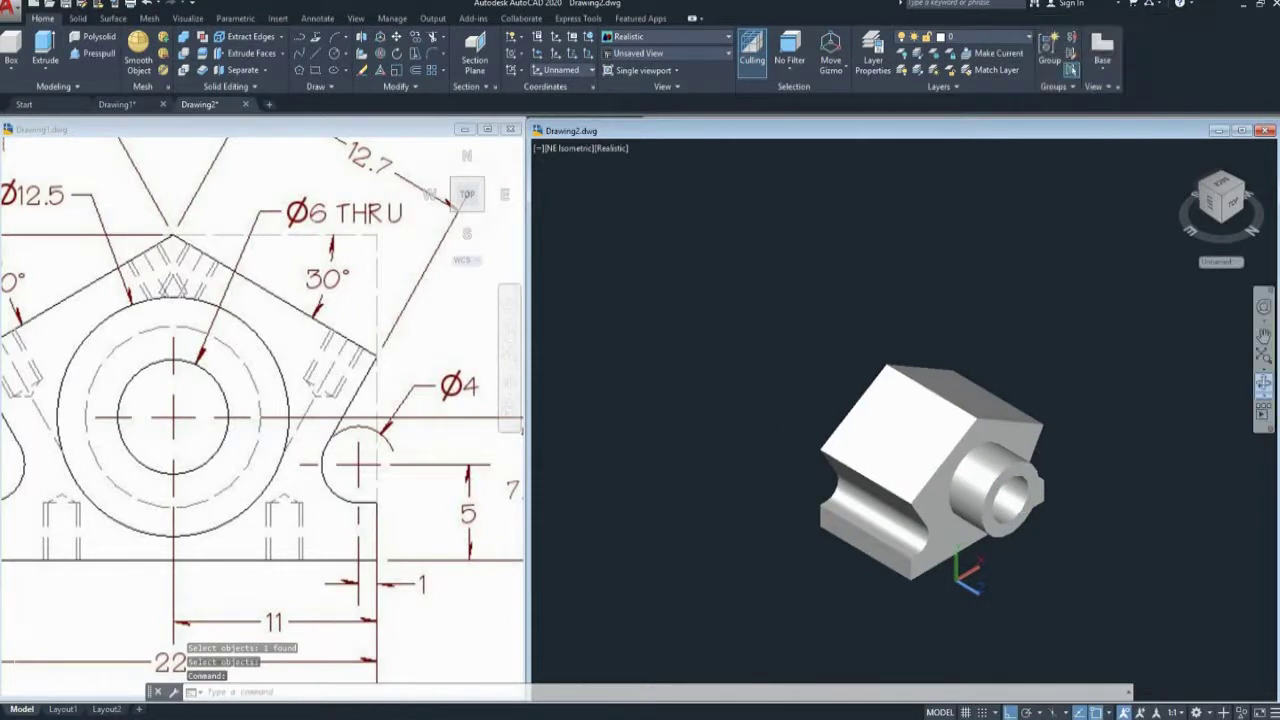
pyautogui.click(1263, 388)
pyautogui.click(1200, 417)
# - Reset the UCS to World and view the bracket from SW Isometric
pyautogui.moveTo(900, 470)
pyautogui.mouseDown()
pyautogui.moveTo(847, 402)
pyautogui.moveTo(880, 420)
pyautogui.moveTo(846, 403)
pyautogui.mouseUp()
pyautogui.press('Escape')
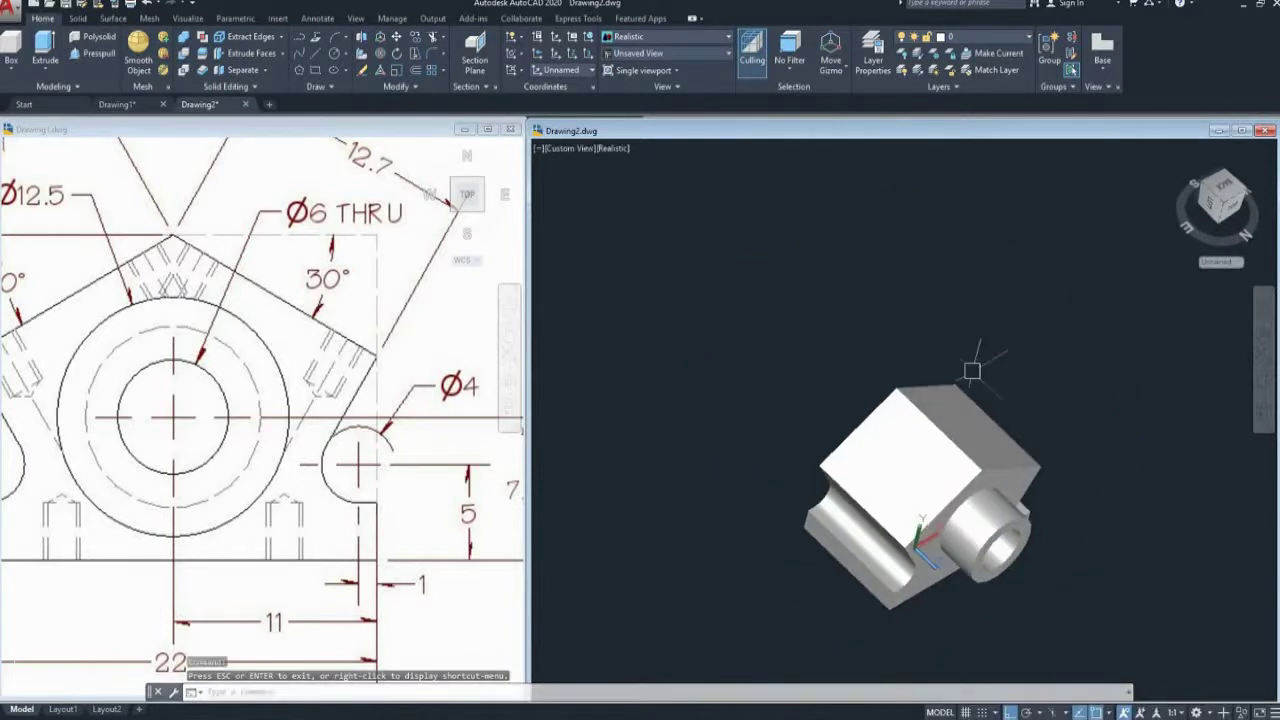
pyautogui.click(537, 36)
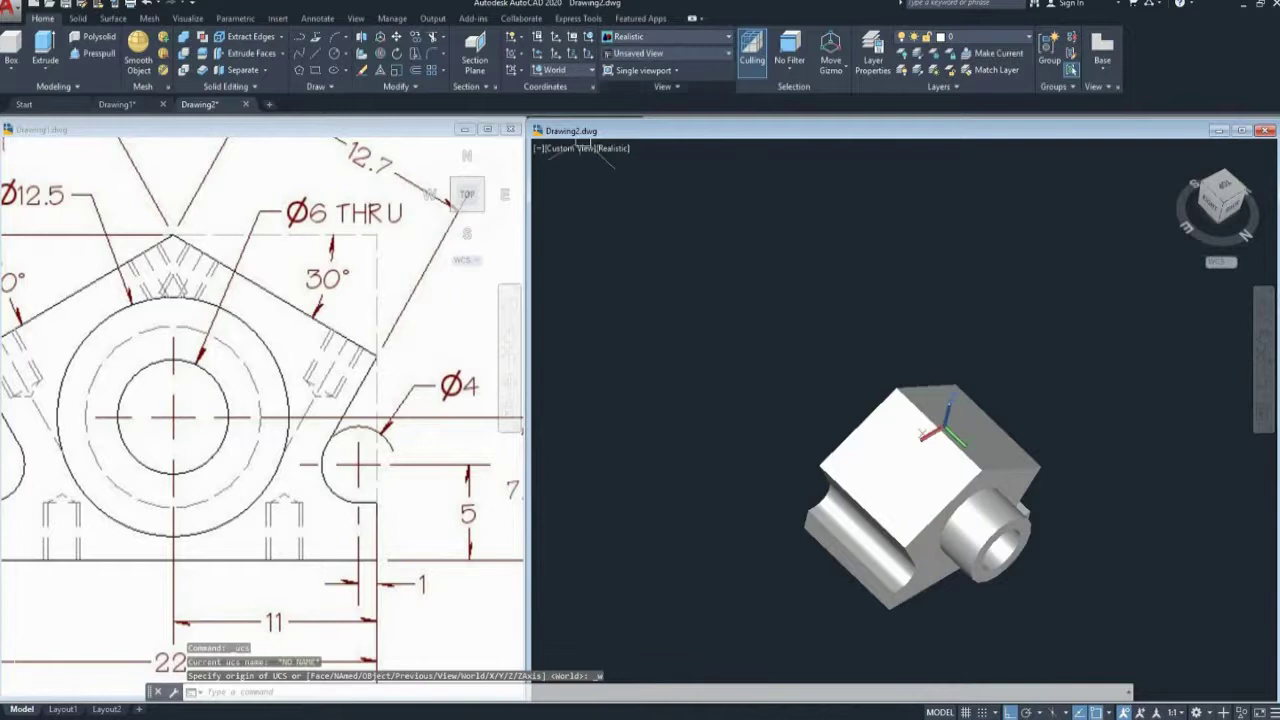
pyautogui.click(568, 148)
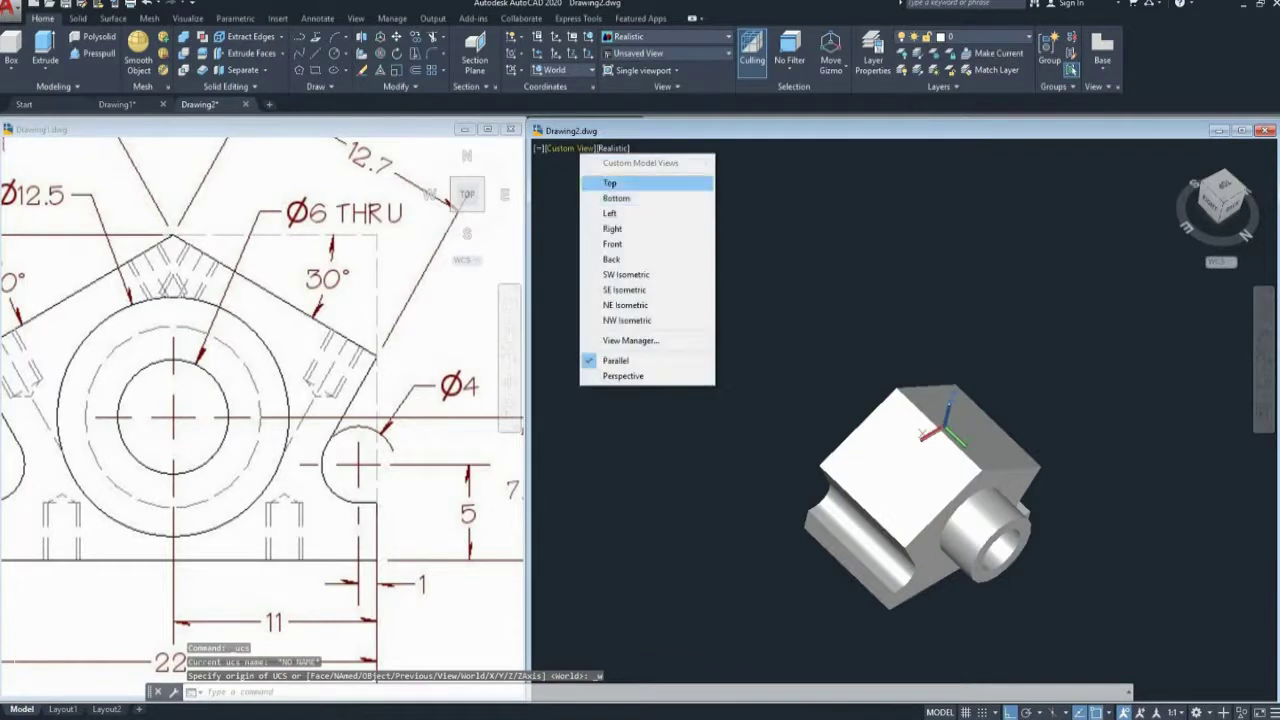
pyautogui.click(614, 276)
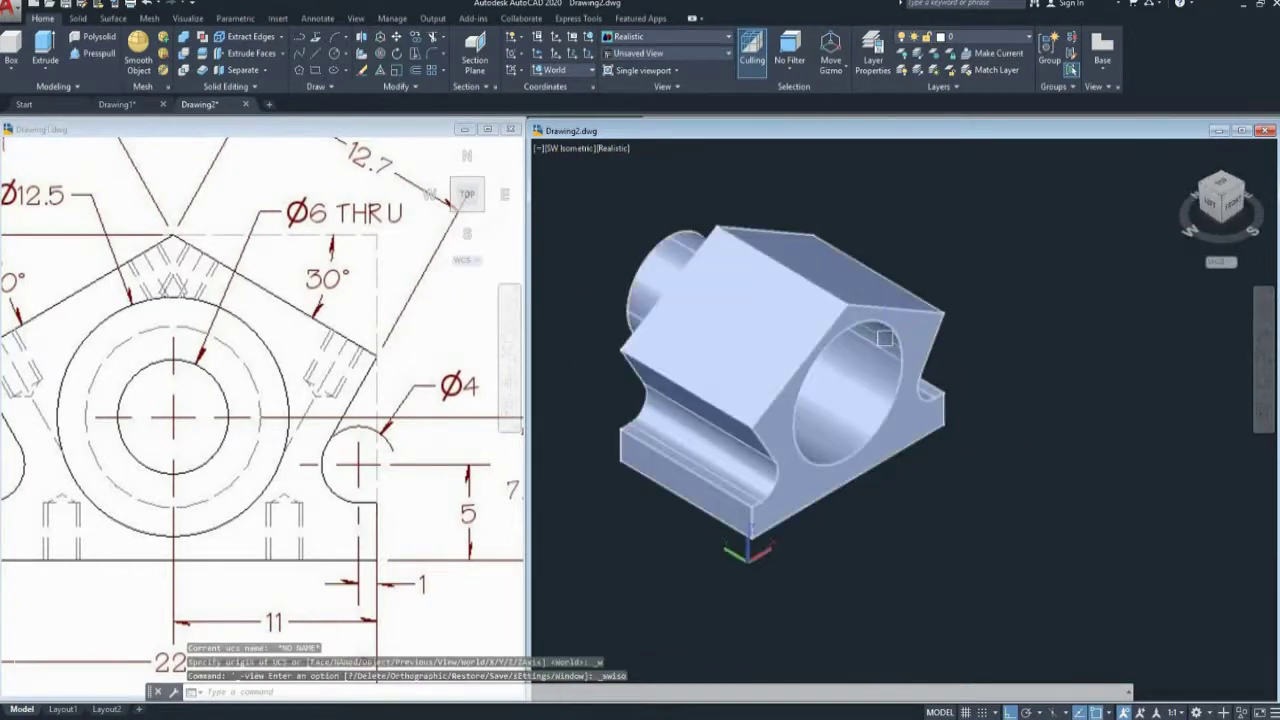
# - Pan Drawing1's reference sheet to the top views, then return to Drawing2
pyautogui.click(189, 380)
pyautogui.scroll(-5, 189, 380)
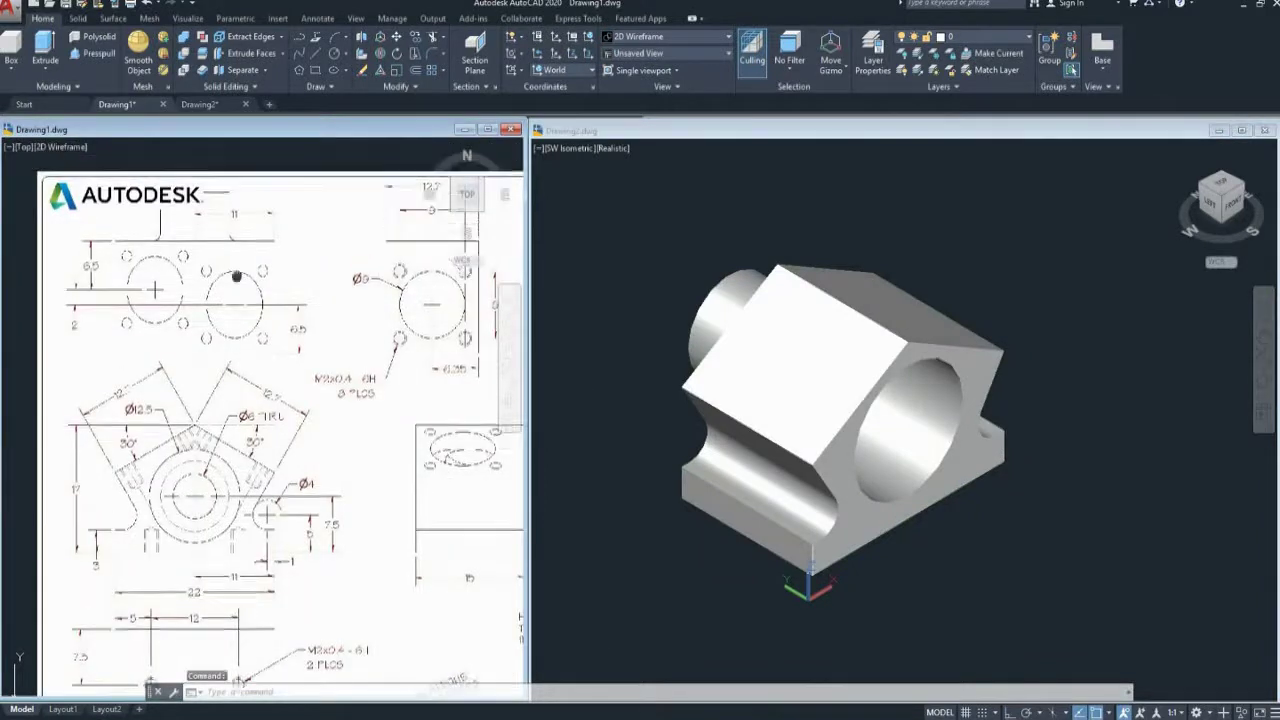
pyautogui.scroll(2, 243, 189)
pyautogui.moveTo(208, 286); pyautogui.dragTo(263, 300, button='middle')
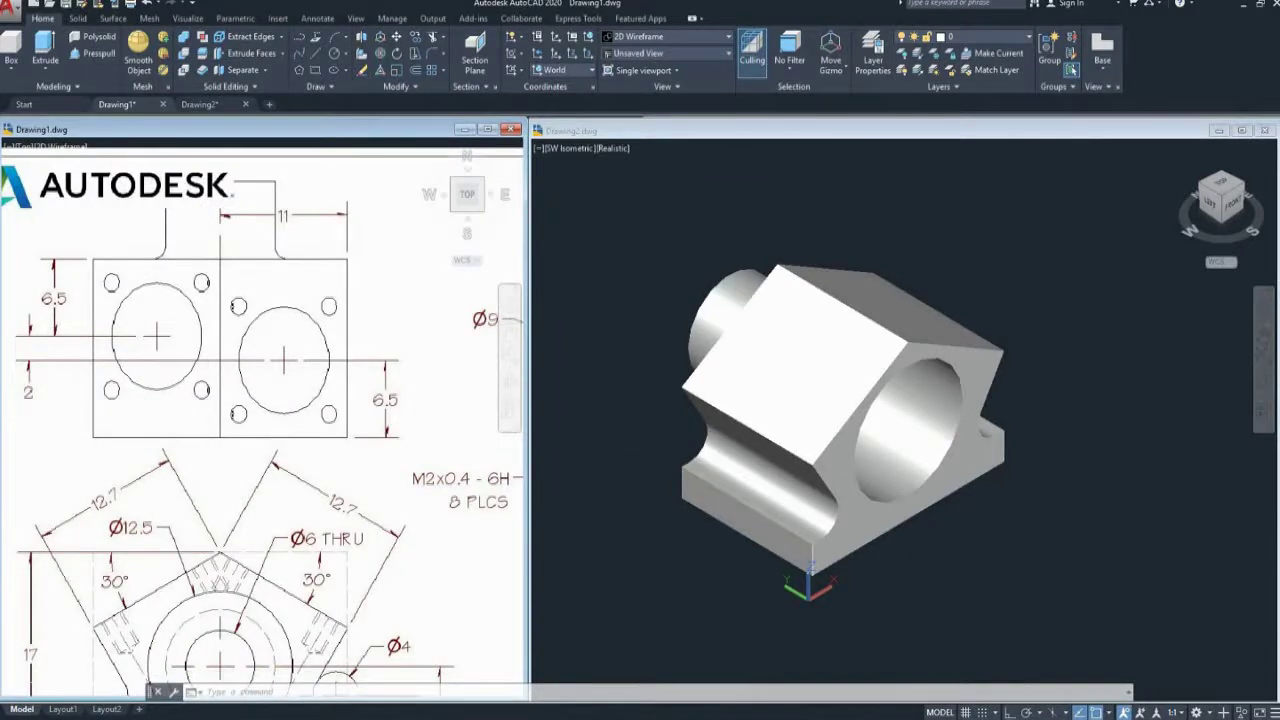
pyautogui.click(617, 363)
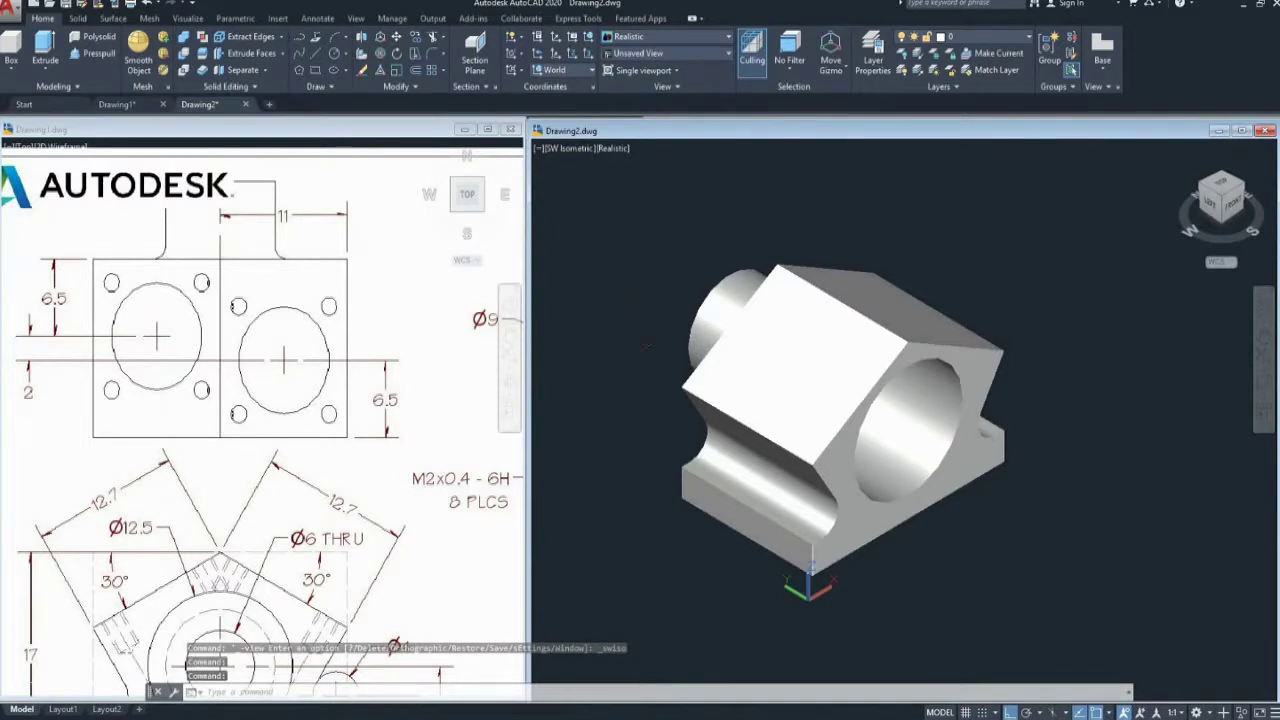
# - Align the UCS to the bracket's face using three corner points, and view it in plan
pyautogui.click(580, 53)
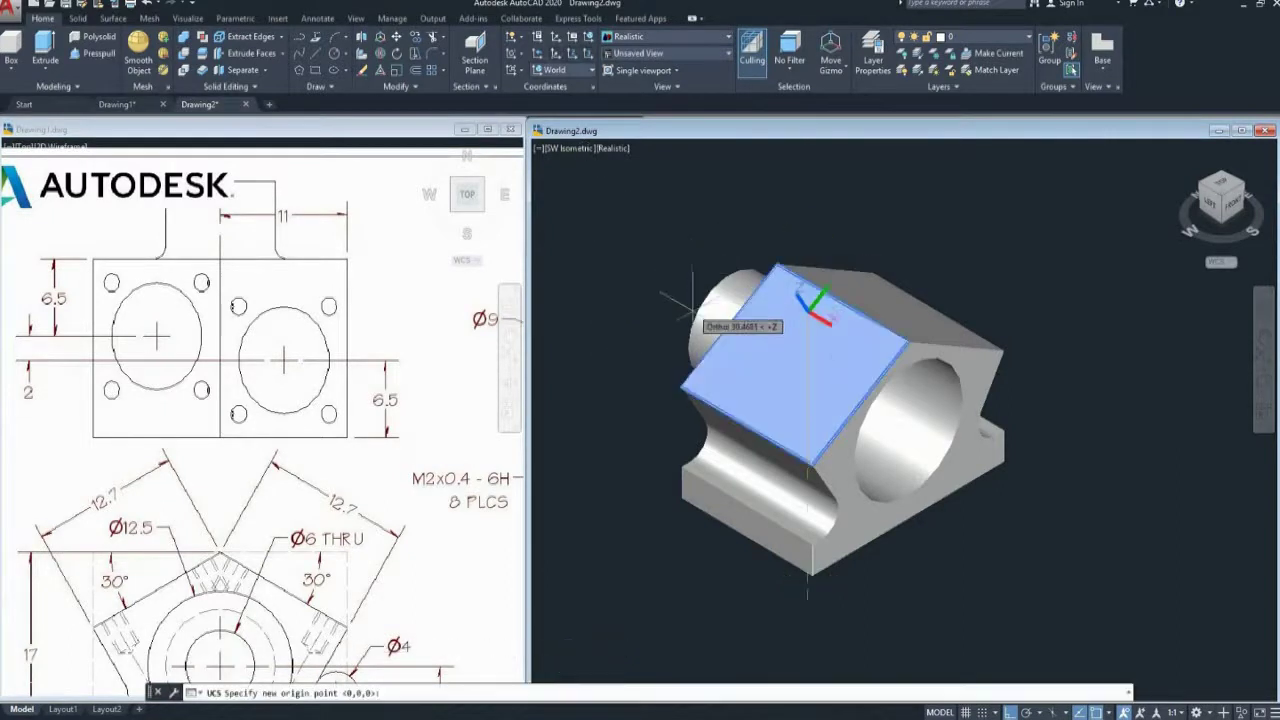
pyautogui.click(683, 385)
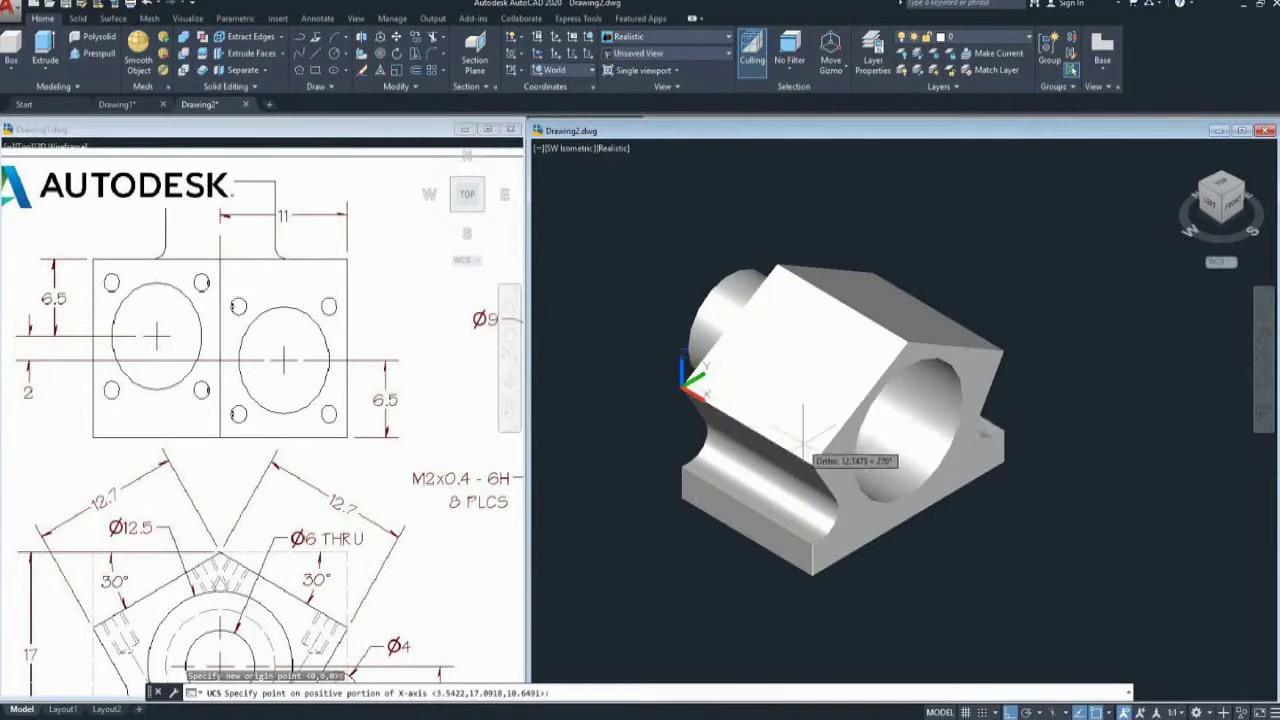
pyautogui.click(800, 400)
pyautogui.scroll(5, 790, 320)
pyautogui.moveTo(790, 310)
pyautogui.mouseDown(button='middle')
pyautogui.moveTo(776, 233)
pyautogui.moveTo(776, 326)
pyautogui.mouseUp(button='middle')
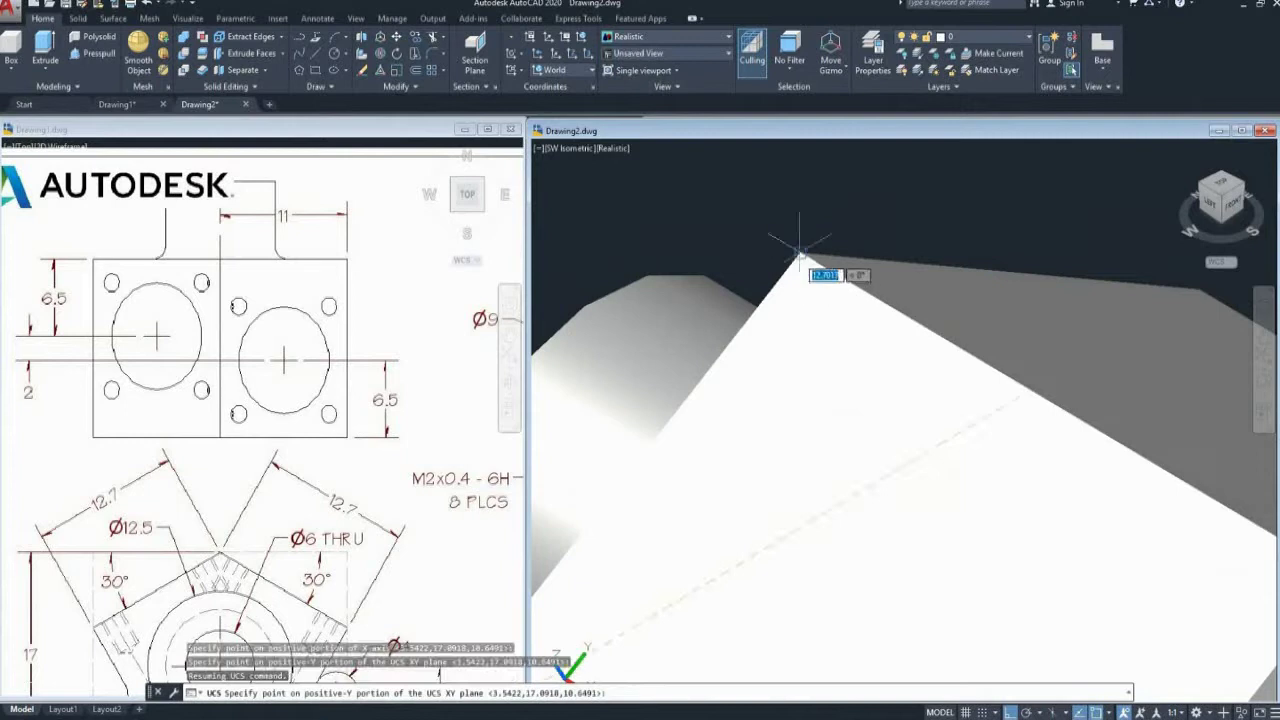
pyautogui.click(798, 255)
pyautogui.scroll(-5, 798, 255)
pyautogui.moveTo(800, 180)
pyautogui.mouseDown(button='middle')
pyautogui.moveTo(832, 208)
pyautogui.moveTo(862, 280)
pyautogui.mouseUp(button='middle')
pyautogui.click(1221, 186)
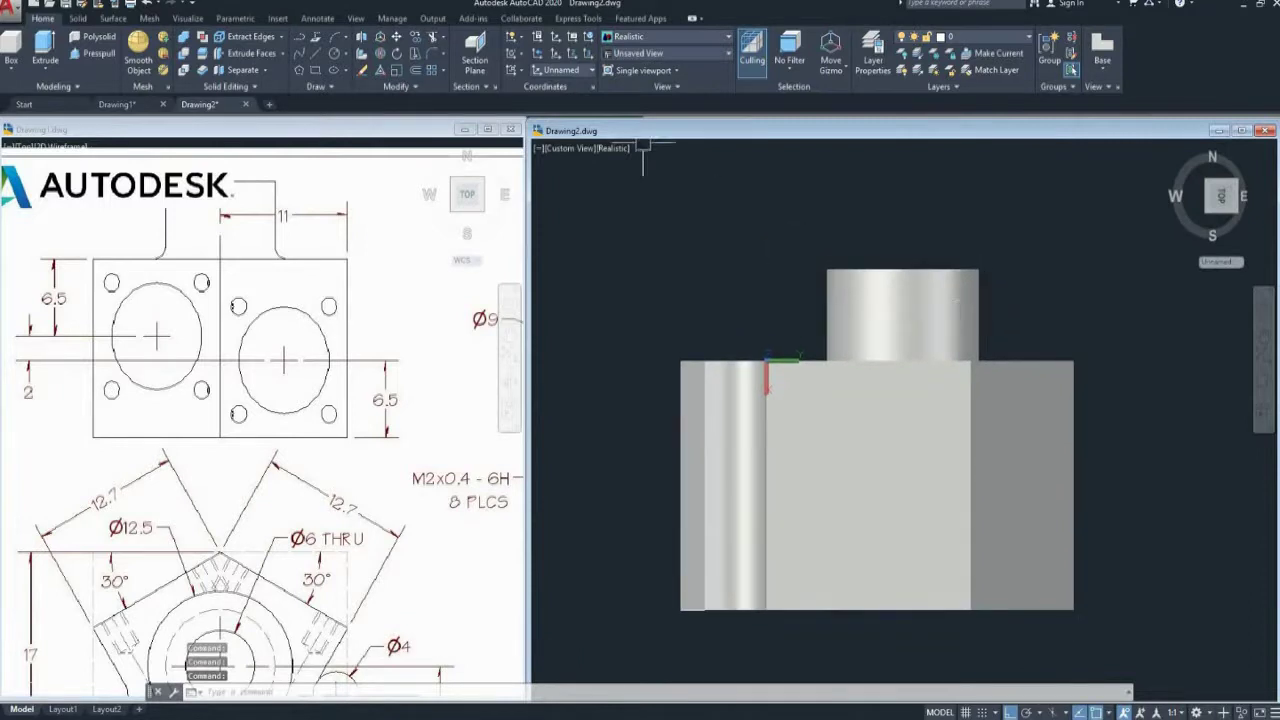
# - Start a new UCS origin, checking the reference drawing for the hole position
pyautogui.click(516, 70)
pyautogui.click(517, 90)
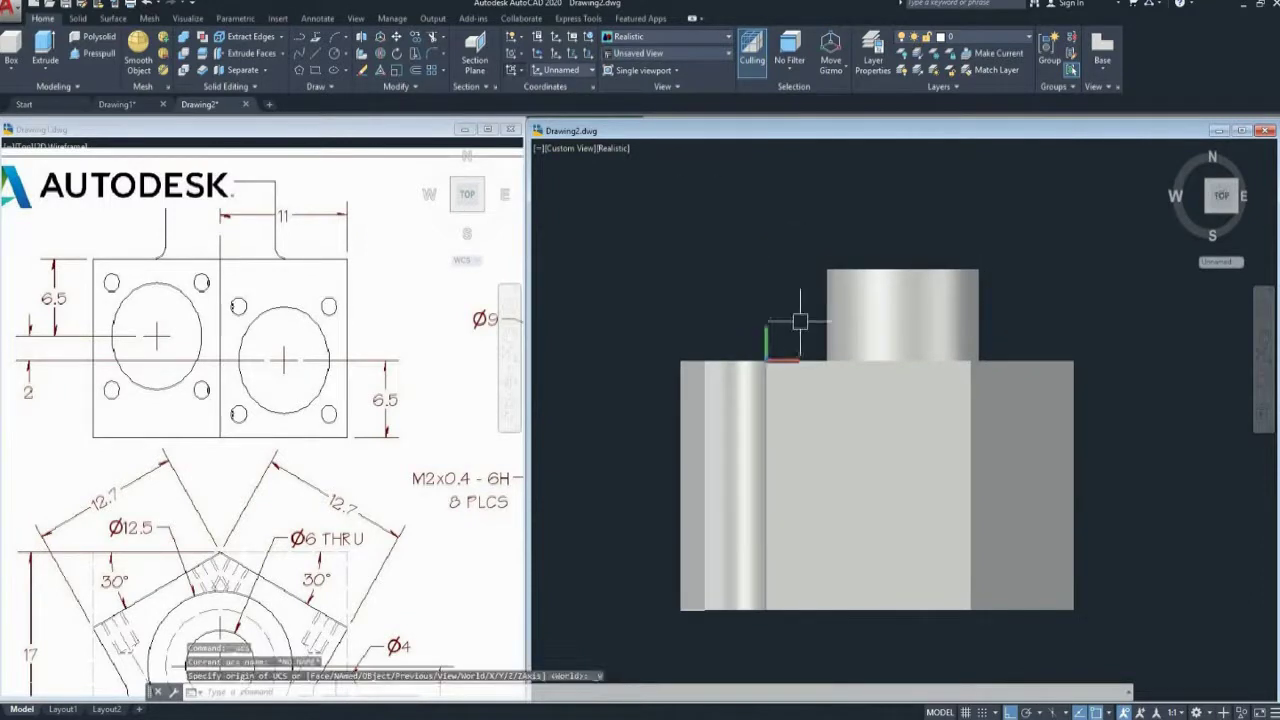
pyautogui.moveTo(803, 323); pyautogui.dragTo(814, 285, button='middle')
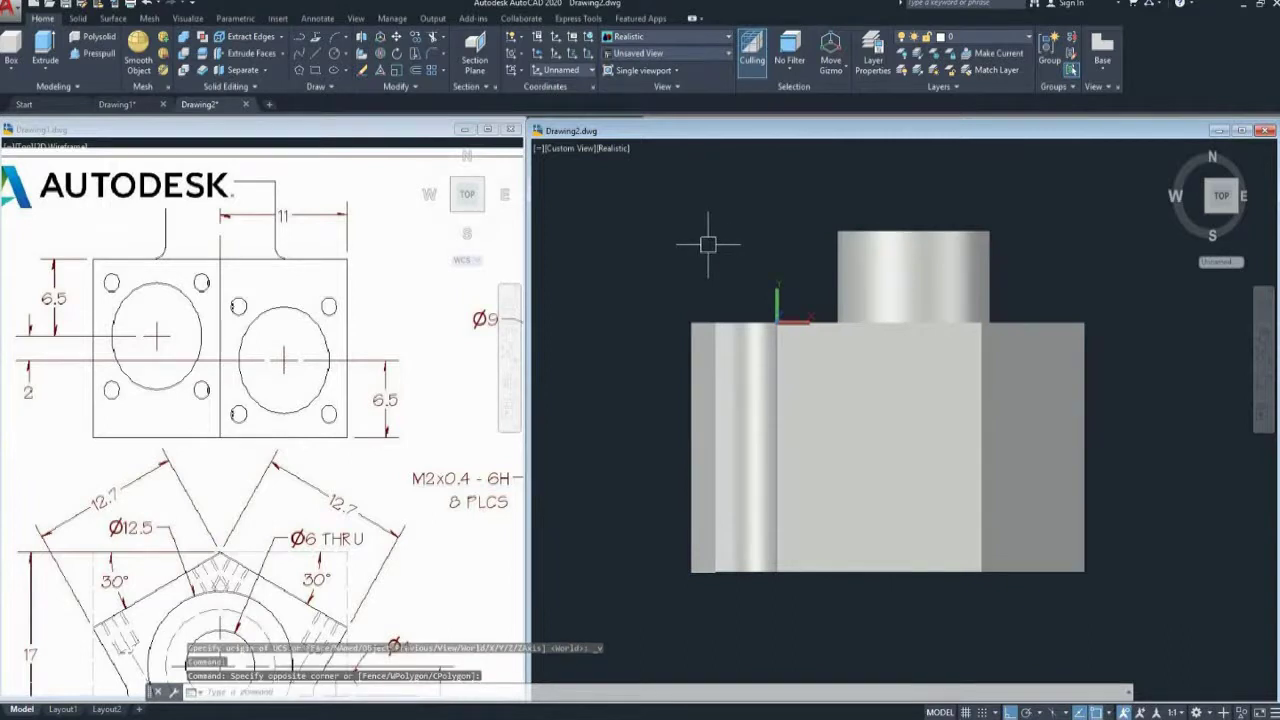
pyautogui.click(520, 298)
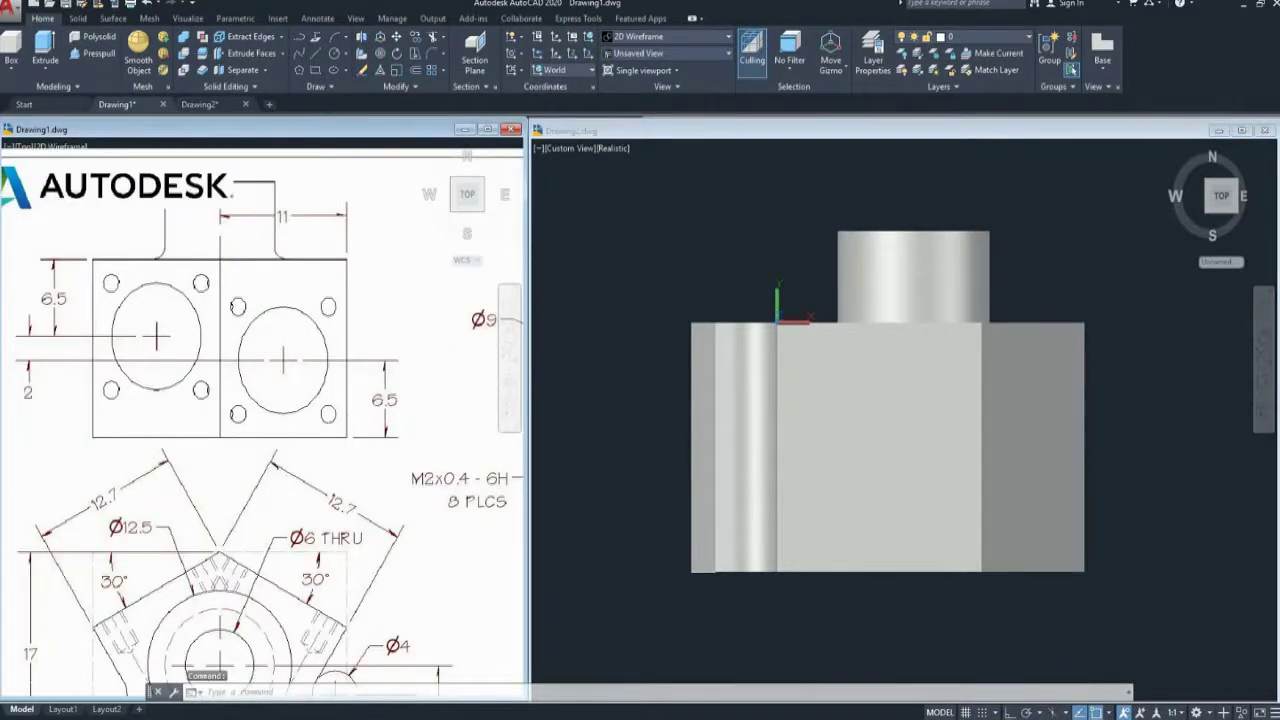
pyautogui.click(664, 318)
pyautogui.click(896, 208)
pyautogui.click(700, 249)
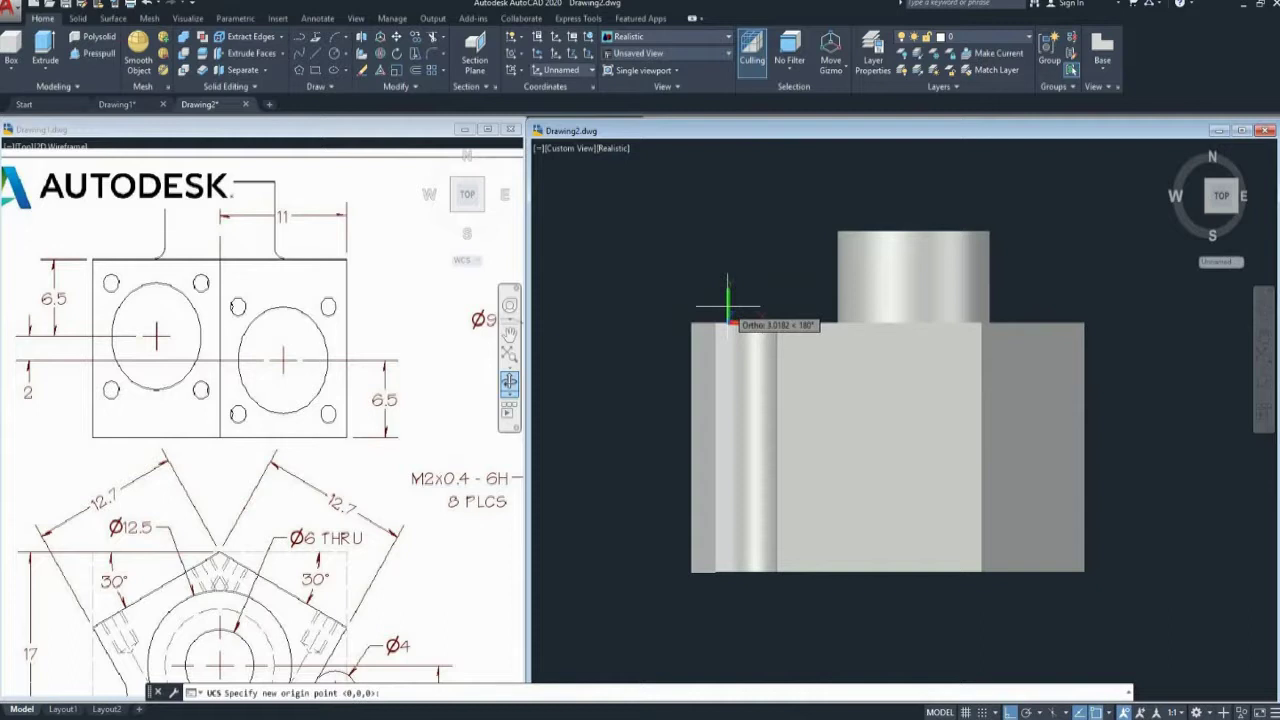
# - With Ortho off, place the origin at 6.5, -6.5 from the face corner
pyautogui.press('F8')
pyautogui.moveTo(790, 290); pyautogui.dragTo(752, 238, button='middle')
pyautogui.write('6.5')
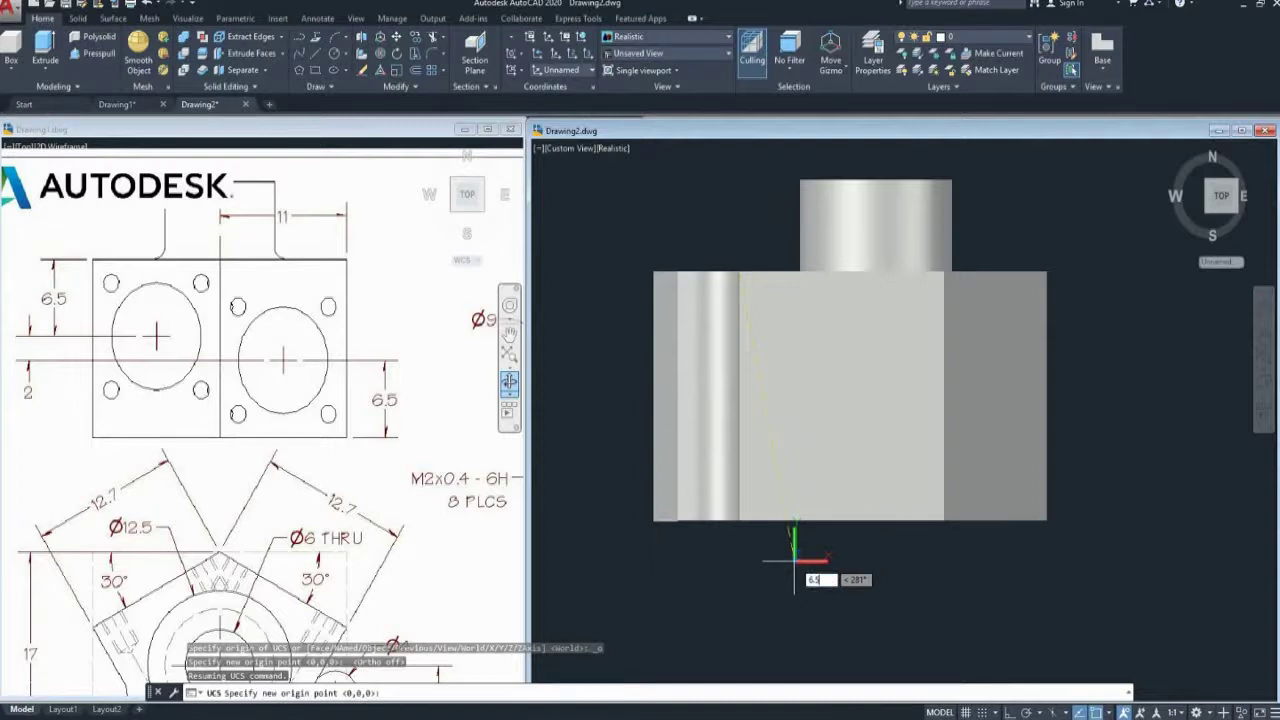
pyautogui.press('Tab')
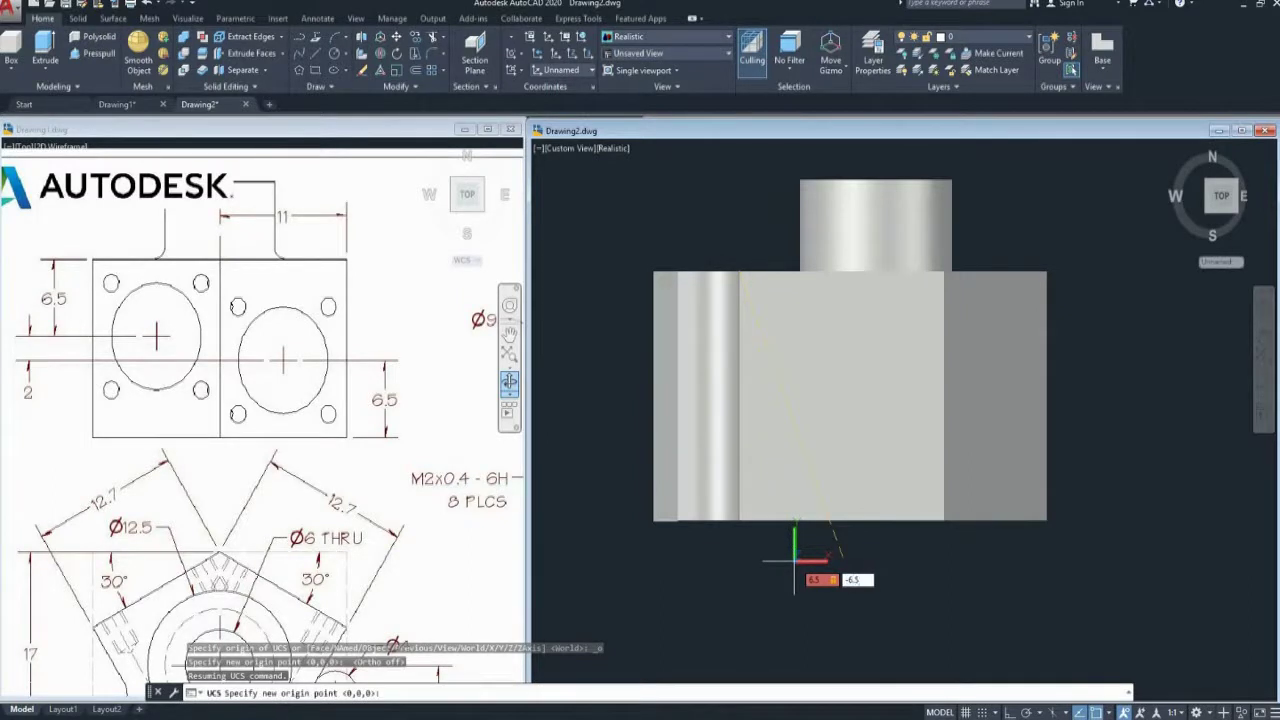
pyautogui.press('Return')
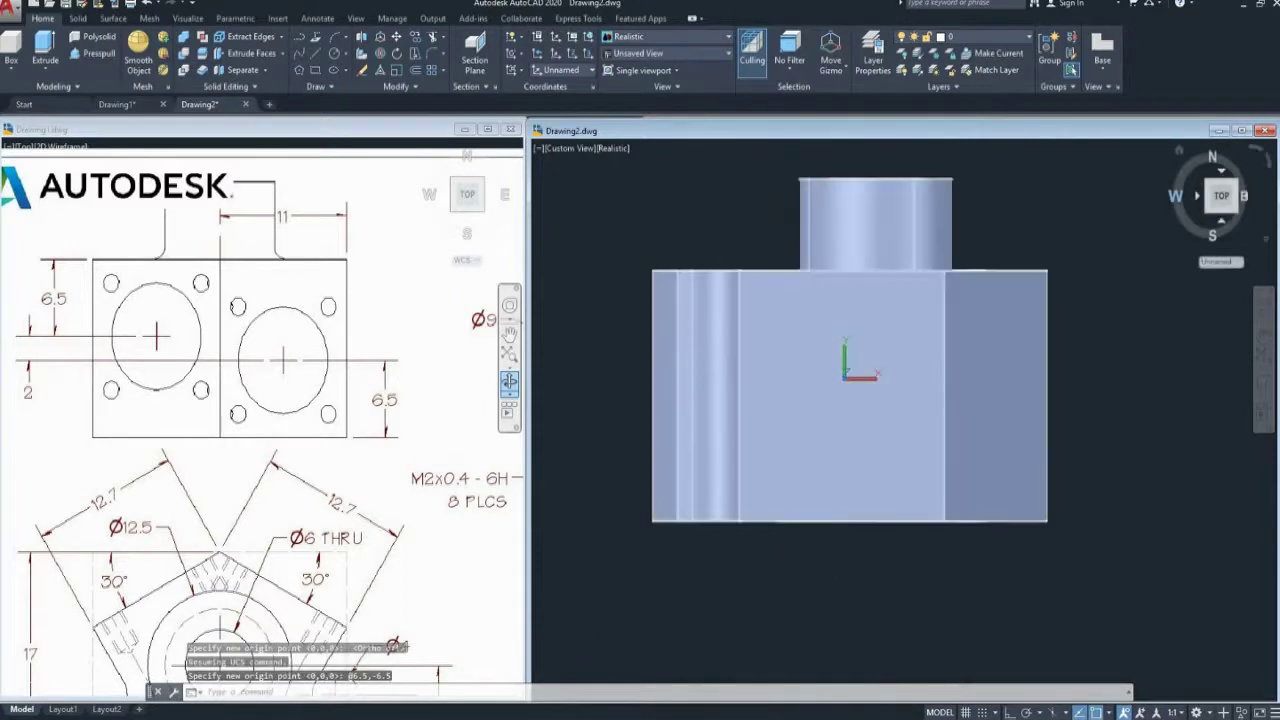
pyautogui.moveTo(1122, 303); pyautogui.dragTo(1116, 305, button='middle')
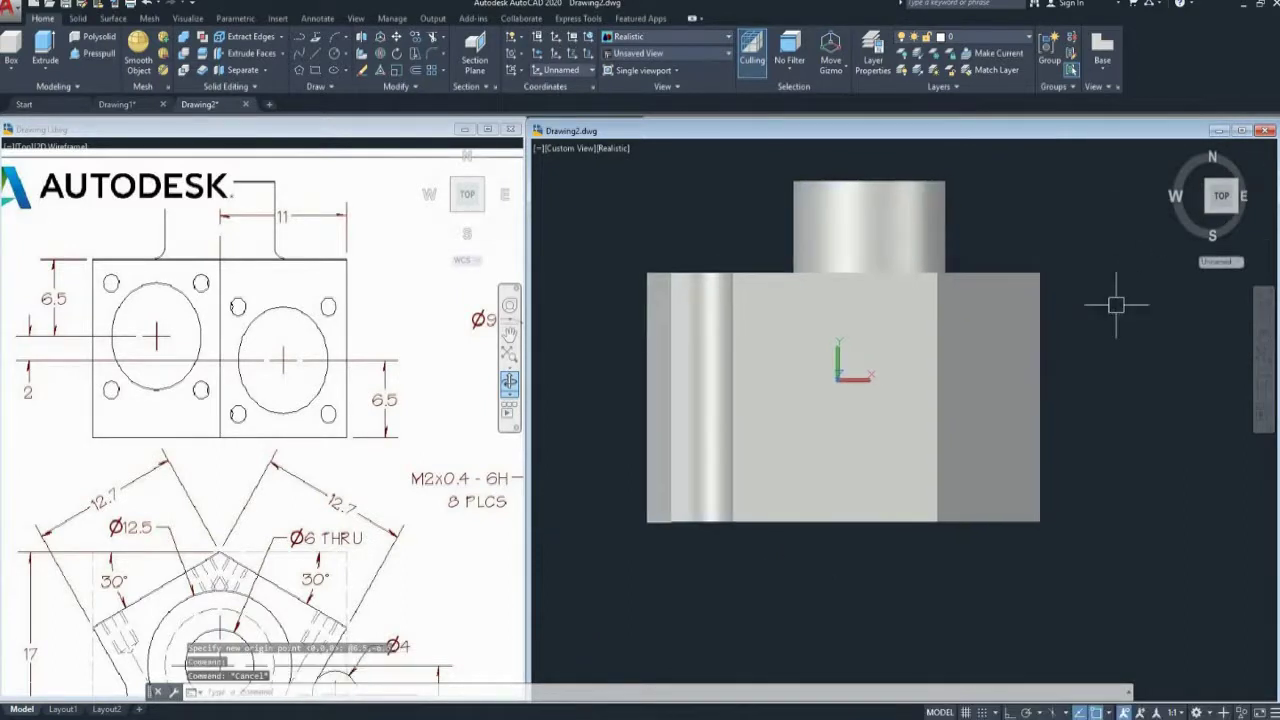
pyautogui.write('C')
pyautogui.press('Return')
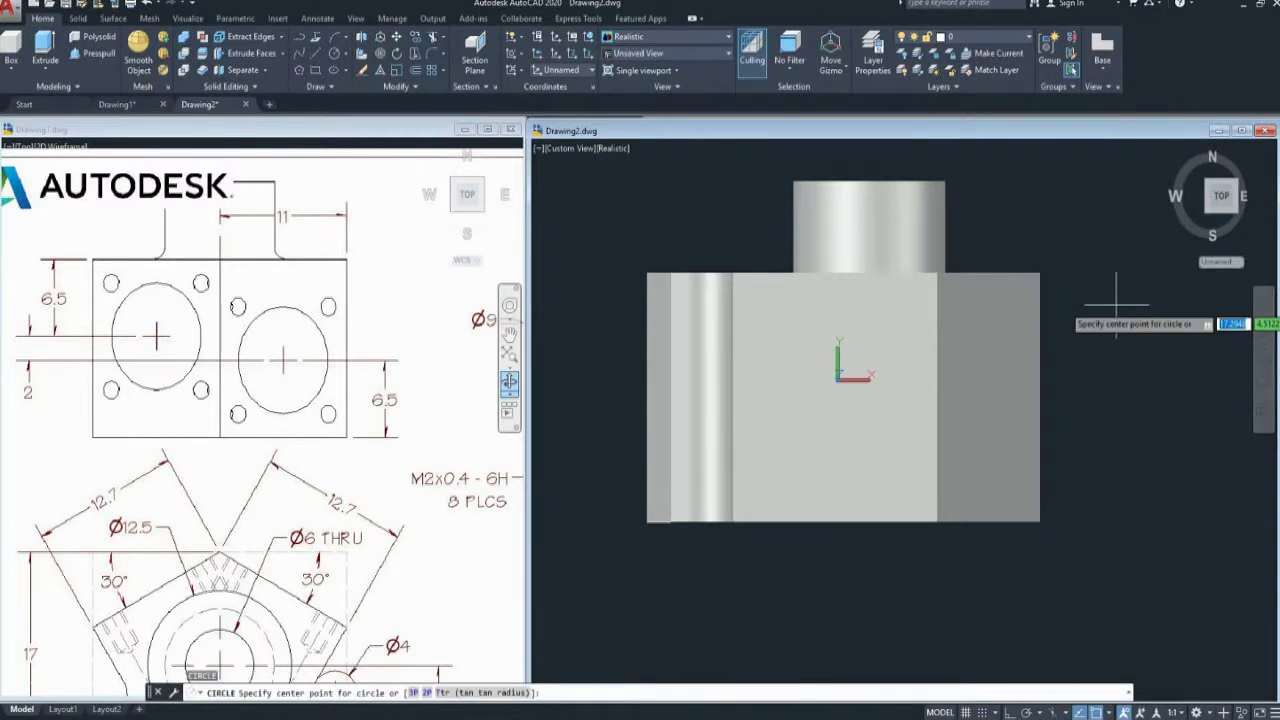
# - Check the reference drawing for the Ø9 bore before returning to the model
pyautogui.press('Escape')
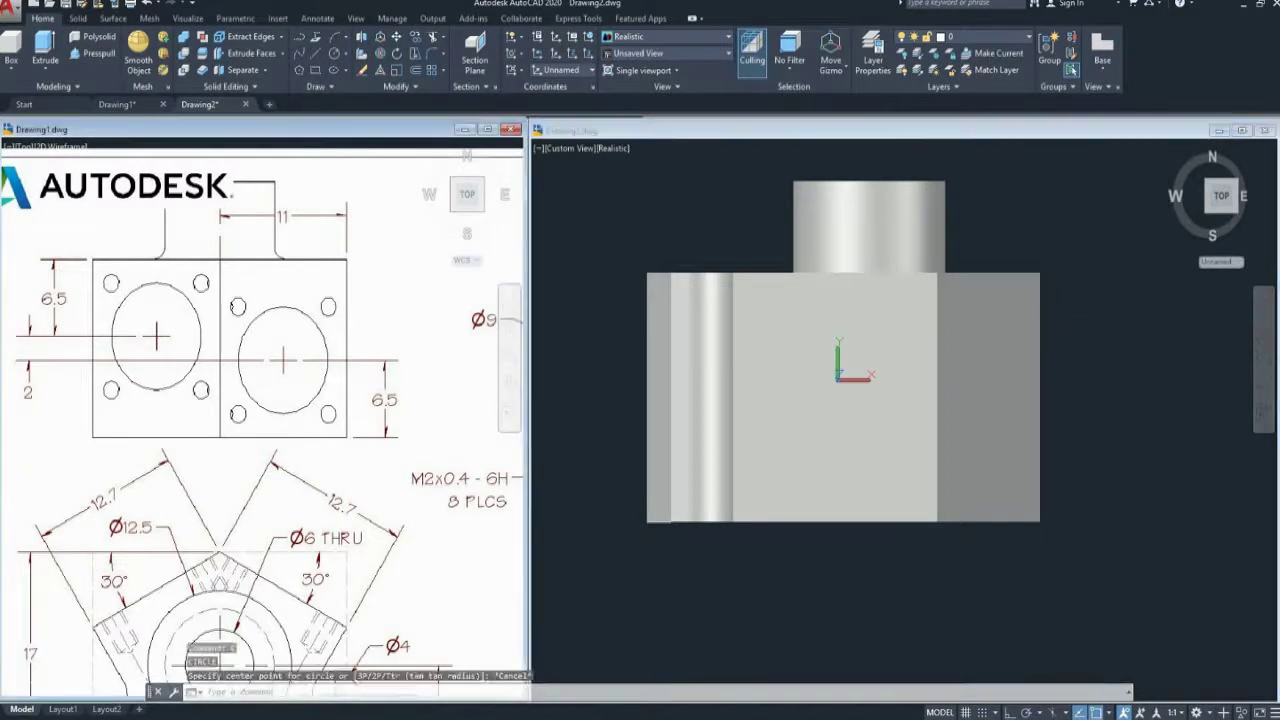
pyautogui.click(279, 454)
pyautogui.scroll(-3, 279, 454)
pyautogui.scroll(3, 279, 454)
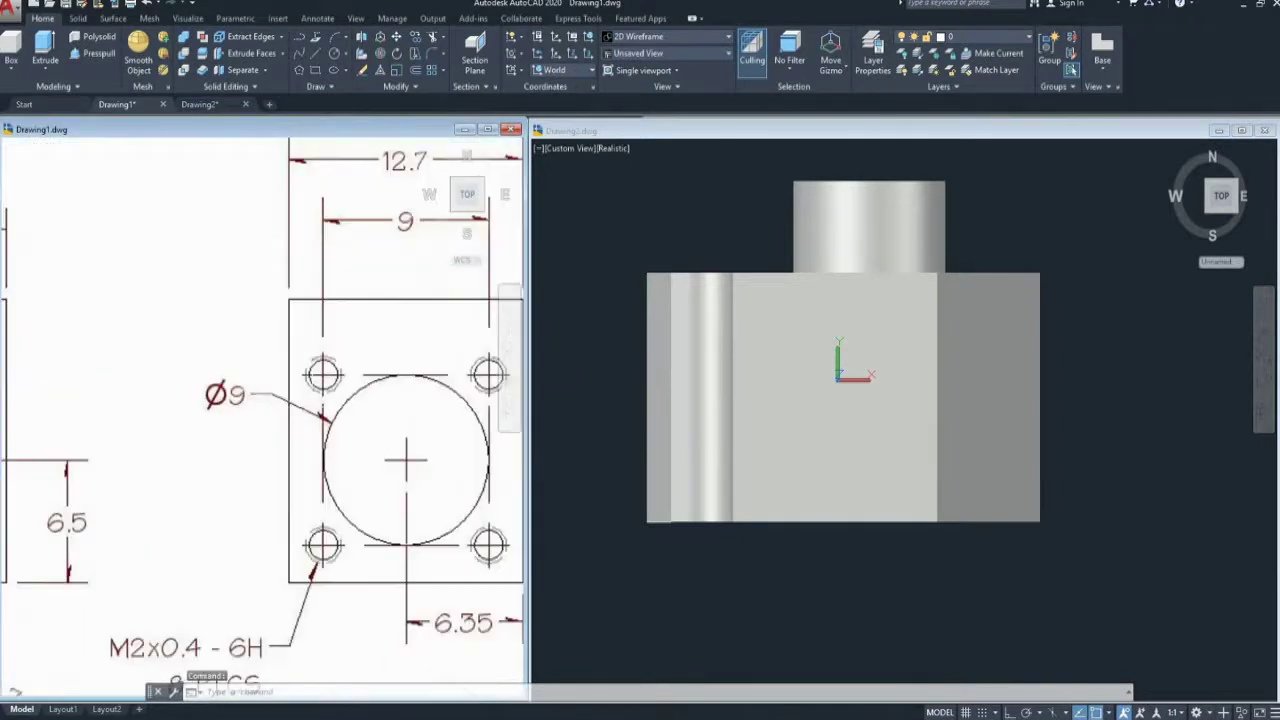
pyautogui.click(1029, 600)
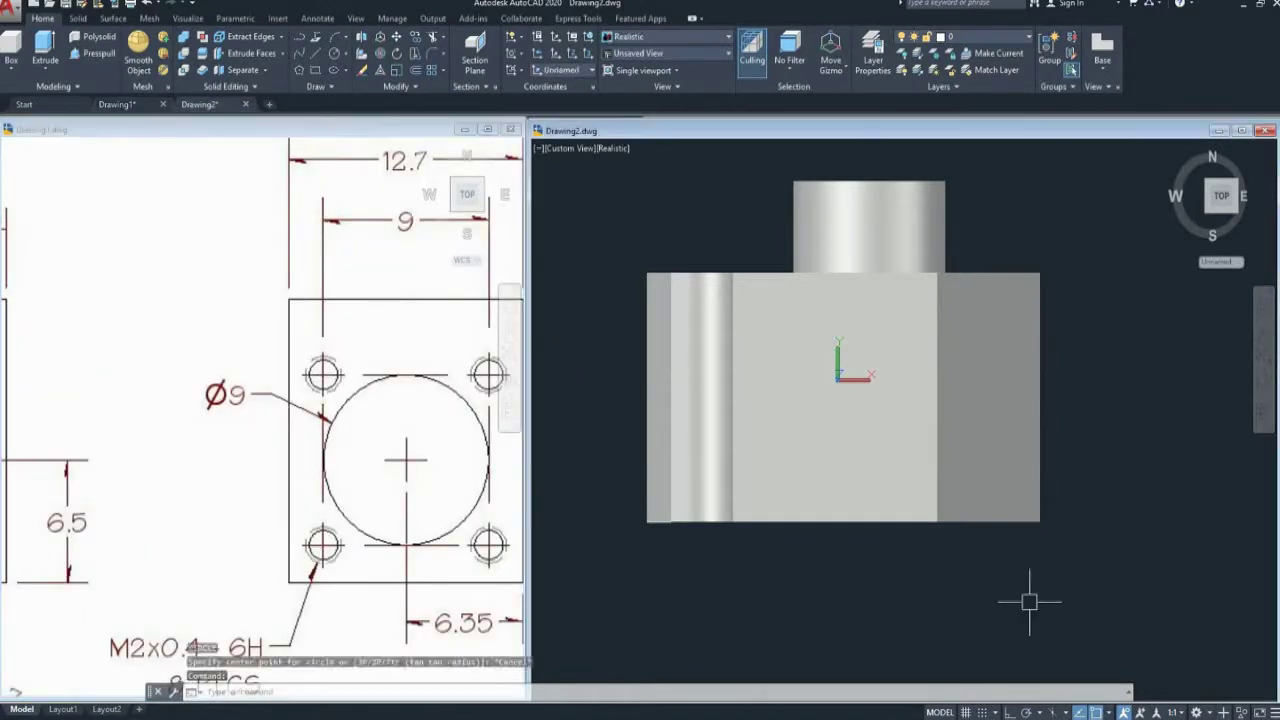
pyautogui.write('C')
# - Draw a 9-diameter circle centred at 0,0 on the new origin
pyautogui.press('Return')
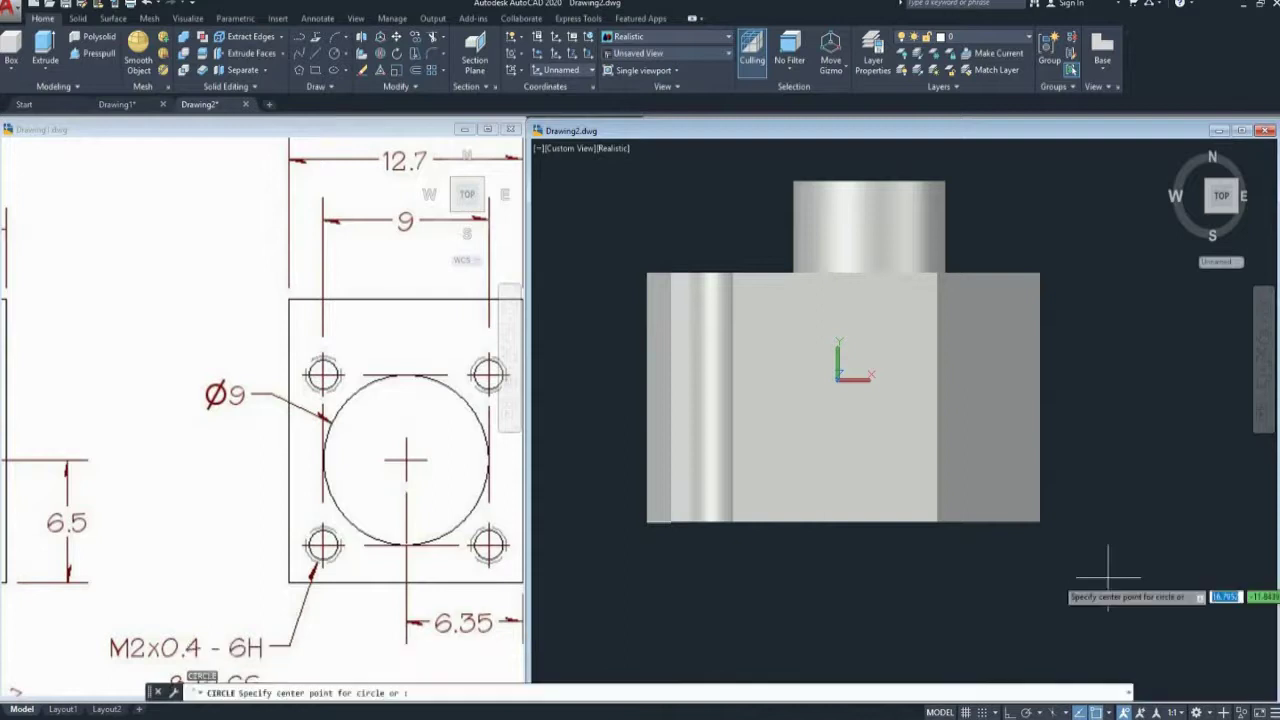
pyautogui.press('Tab')
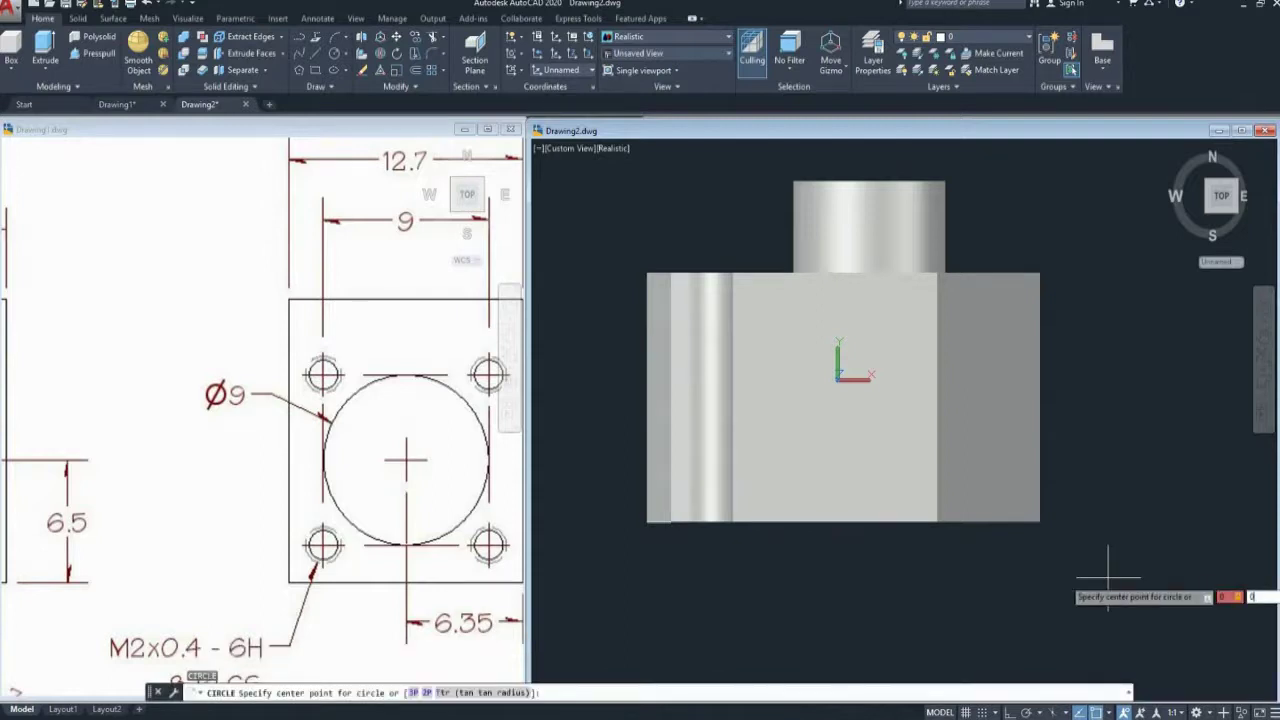
pyautogui.press('Return')
pyautogui.scroll(-2, 1108, 577)
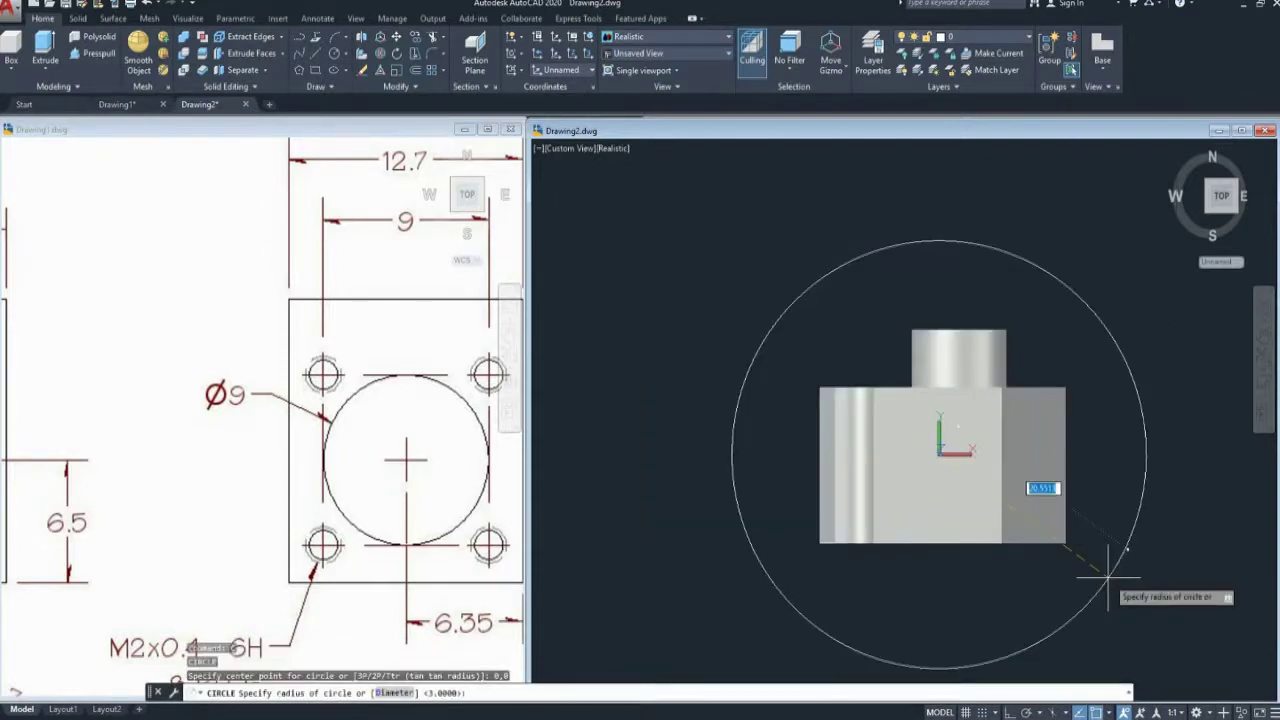
pyautogui.write('d')
pyautogui.press('Return')
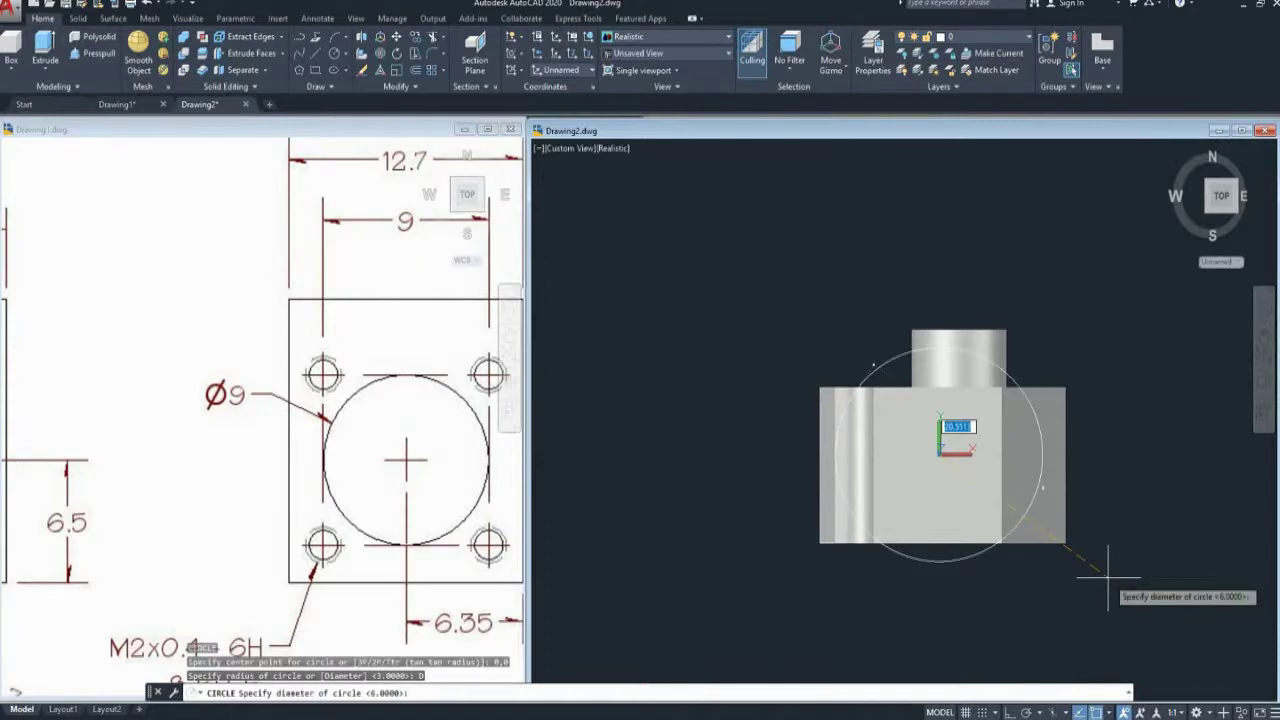
pyautogui.press('Return')
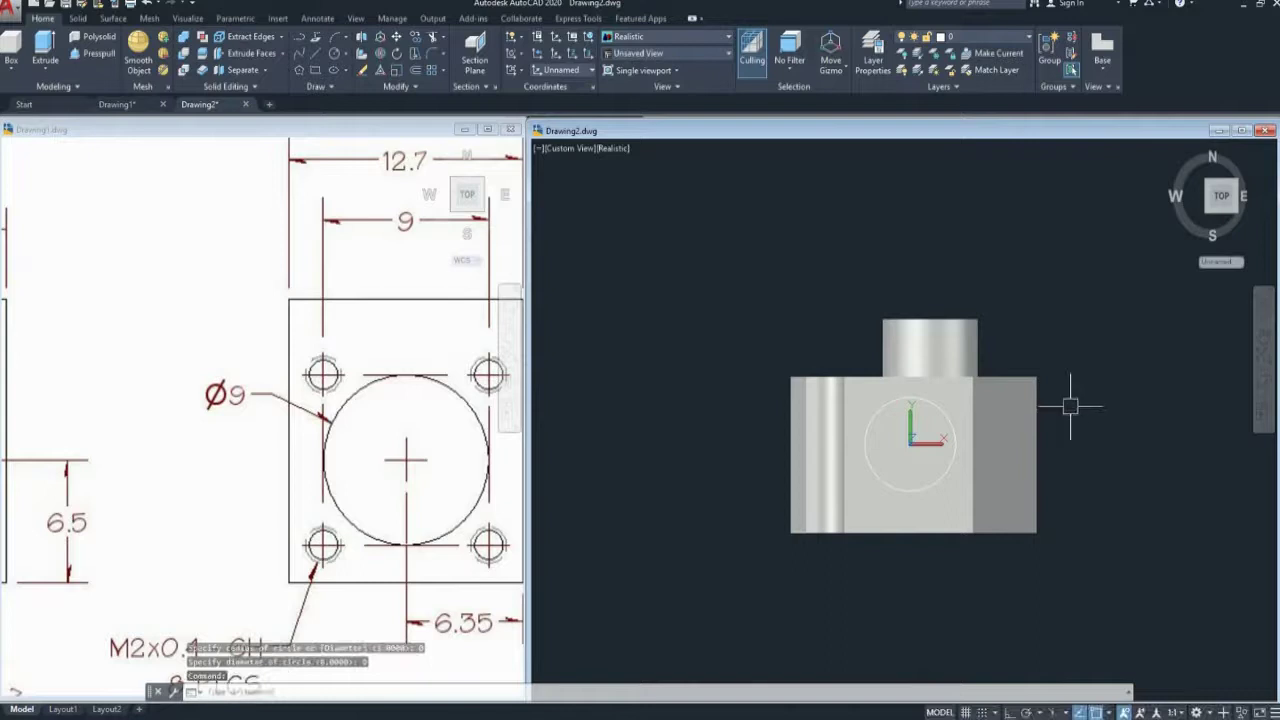
pyautogui.scroll(2, 898, 360)
pyautogui.moveTo(904, 384); pyautogui.dragTo(918, 375, button='middle')
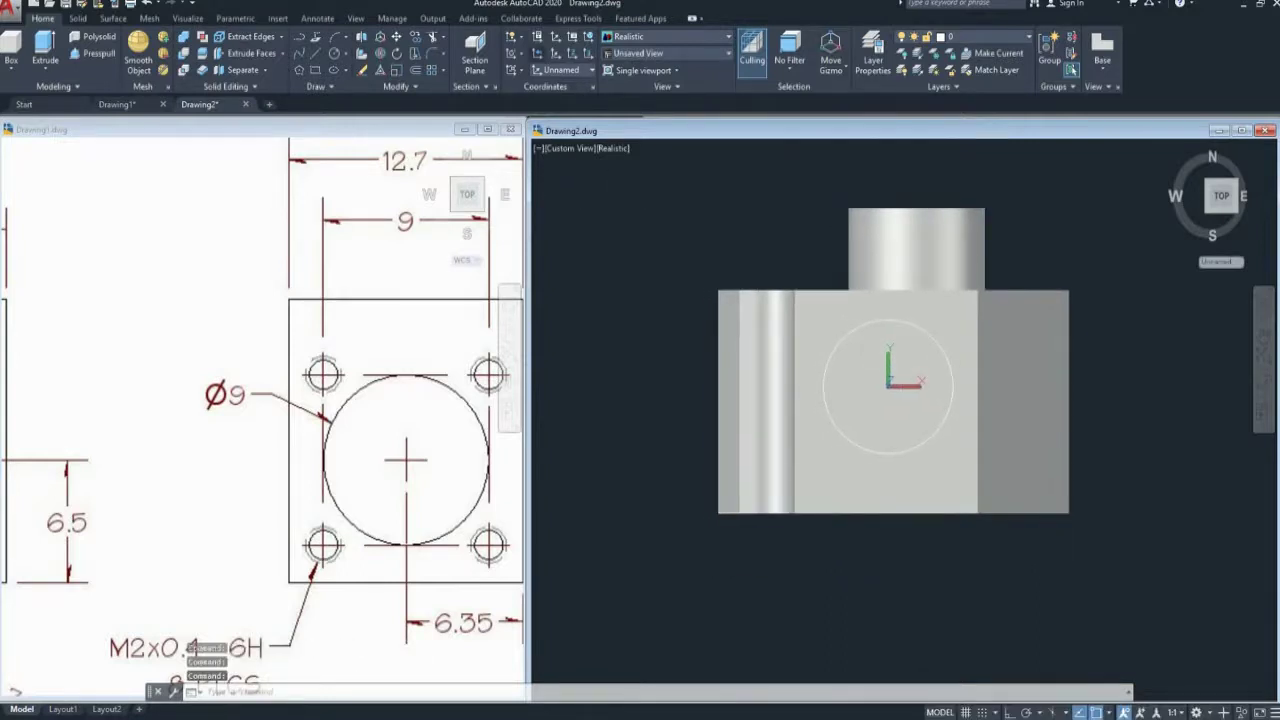
pyautogui.click(555, 53)
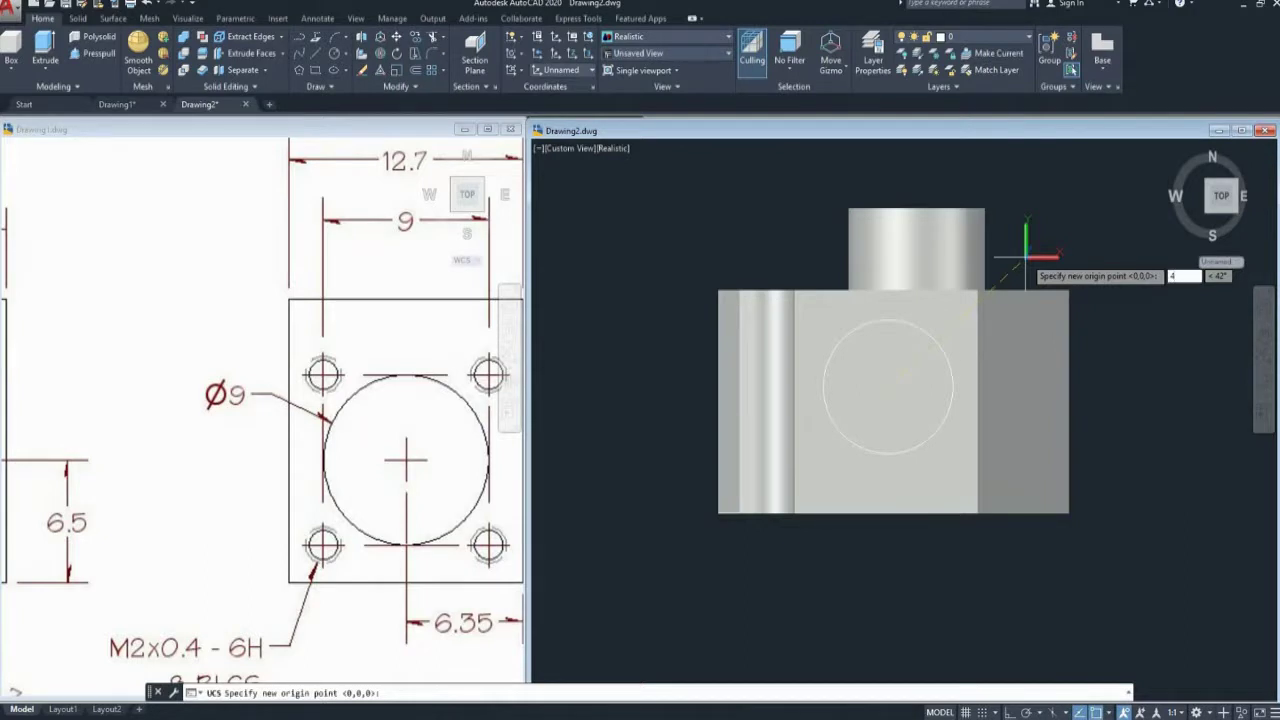
# - Shift the UCS origin by @4.5,4.5 from the circle centre, checking the reference drawing
pyautogui.write(',')
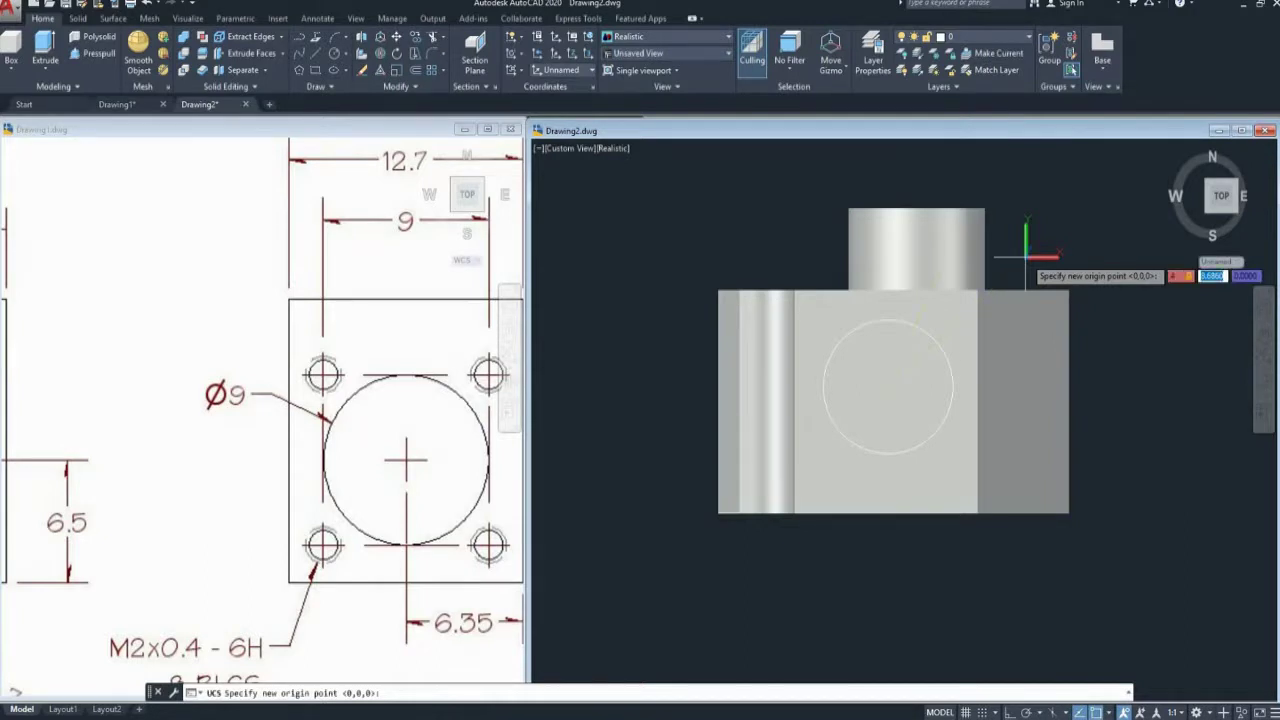
pyautogui.press('Escape')
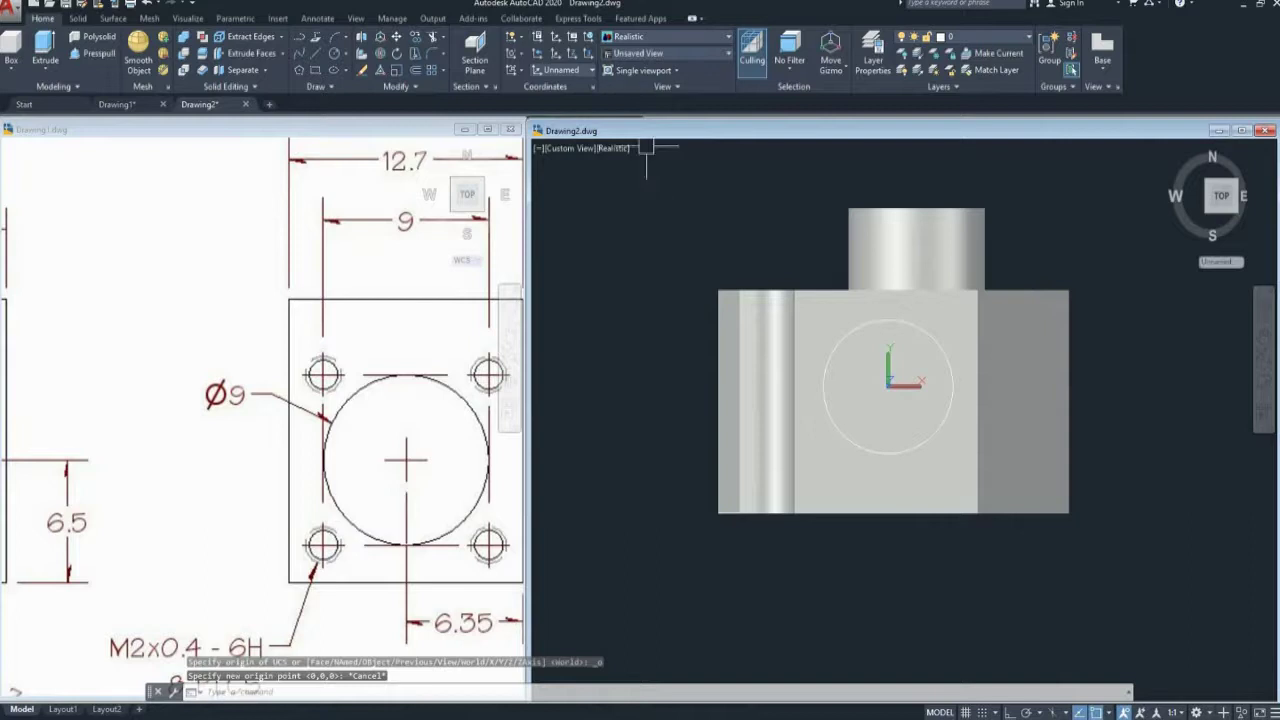
pyautogui.press('Return')
pyautogui.write('4.5')
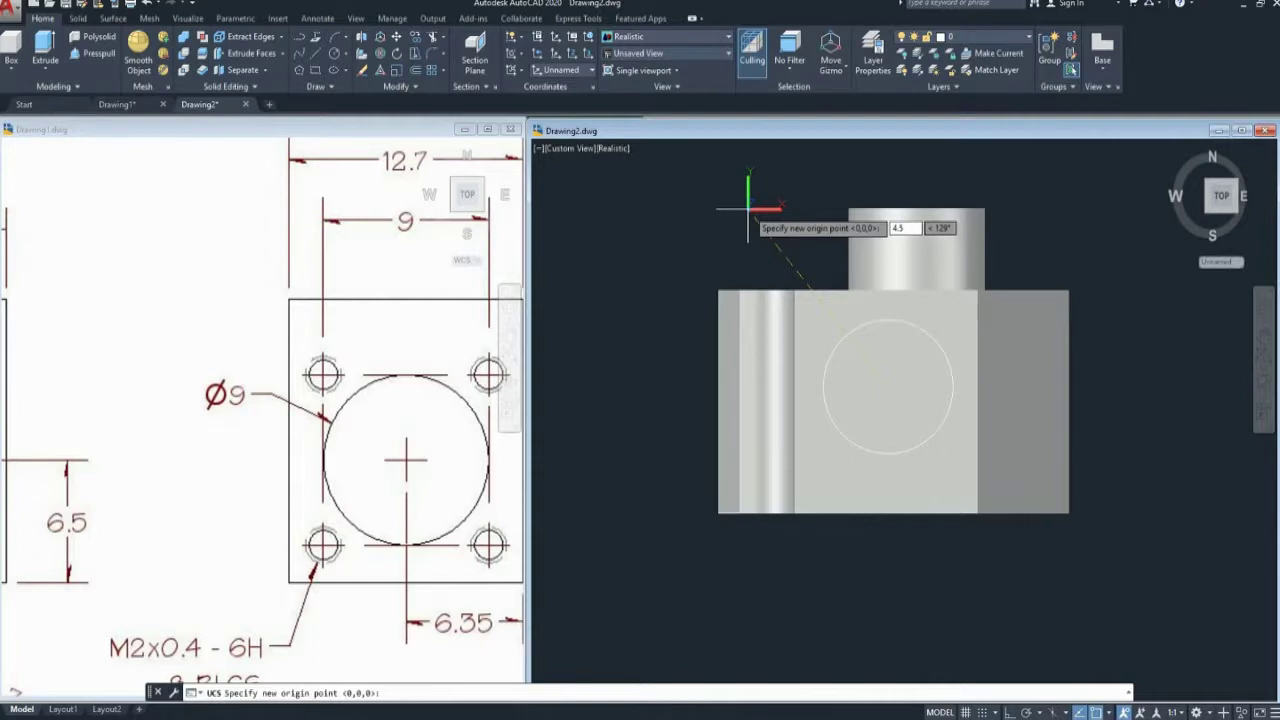
pyautogui.write(',')
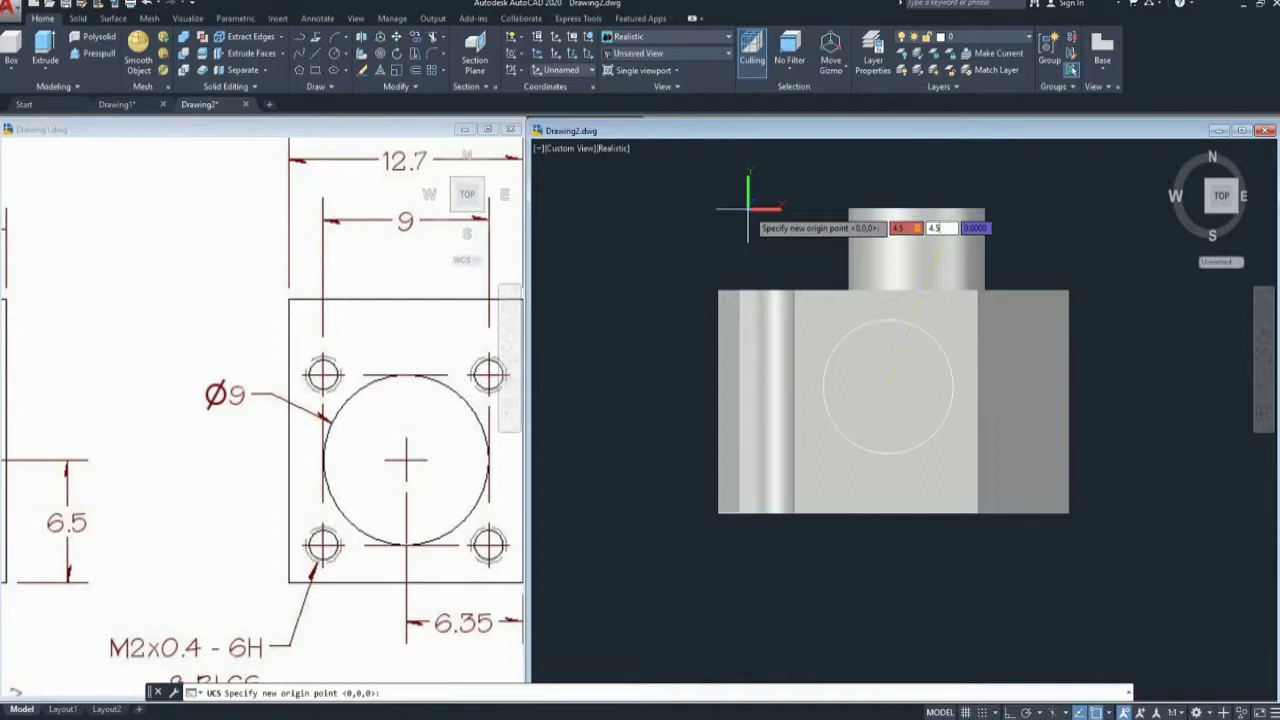
pyautogui.press('Return')
pyautogui.moveTo(931, 337); pyautogui.dragTo(884, 335, button='middle')
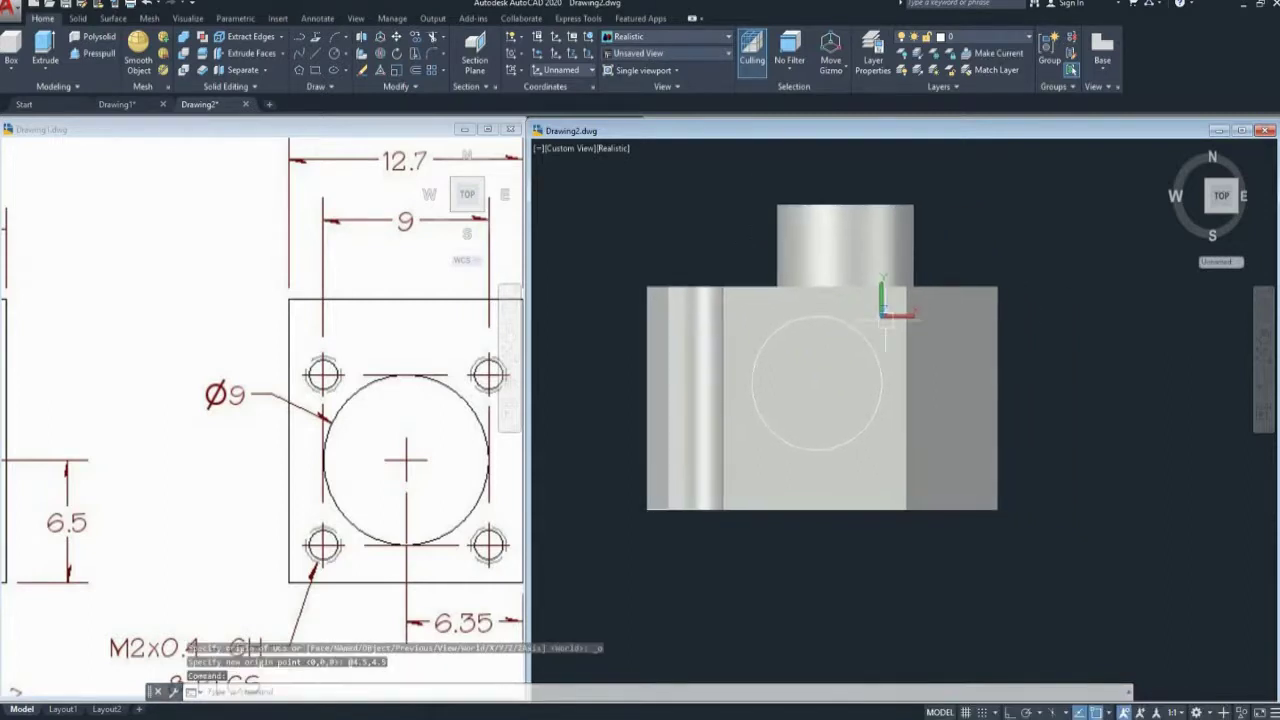
pyautogui.click(297, 329)
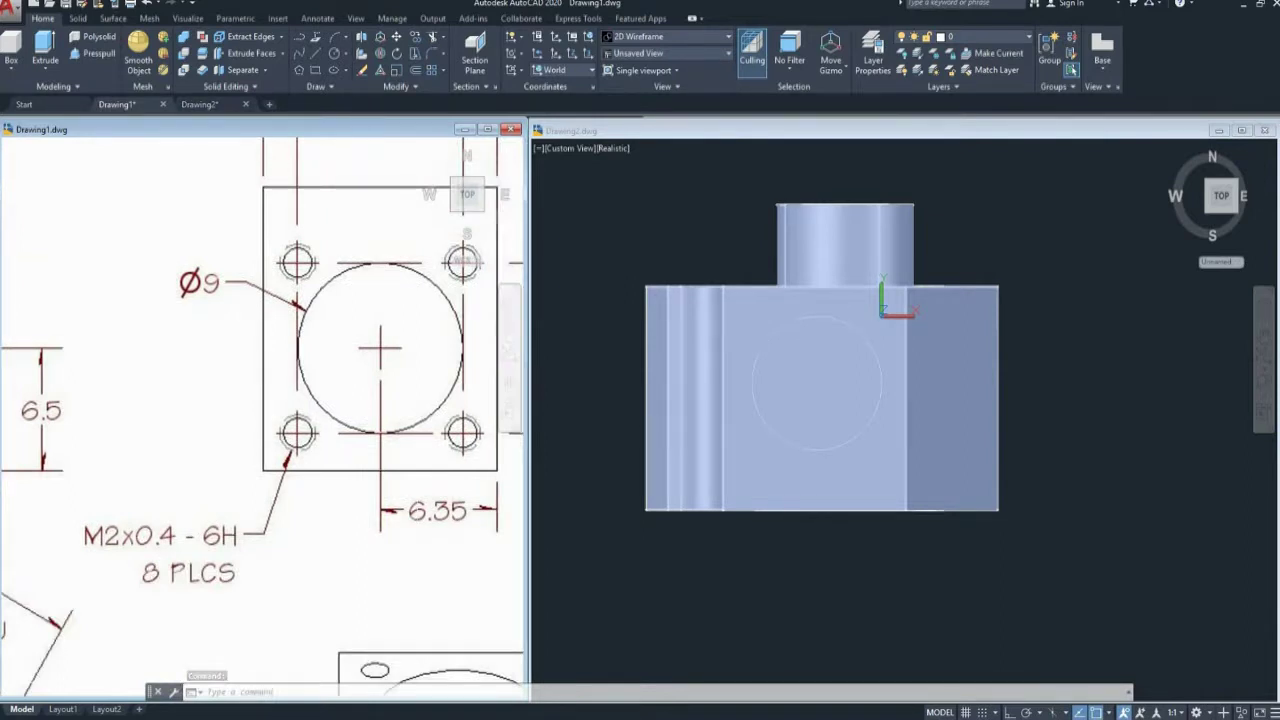
pyautogui.click(1124, 500)
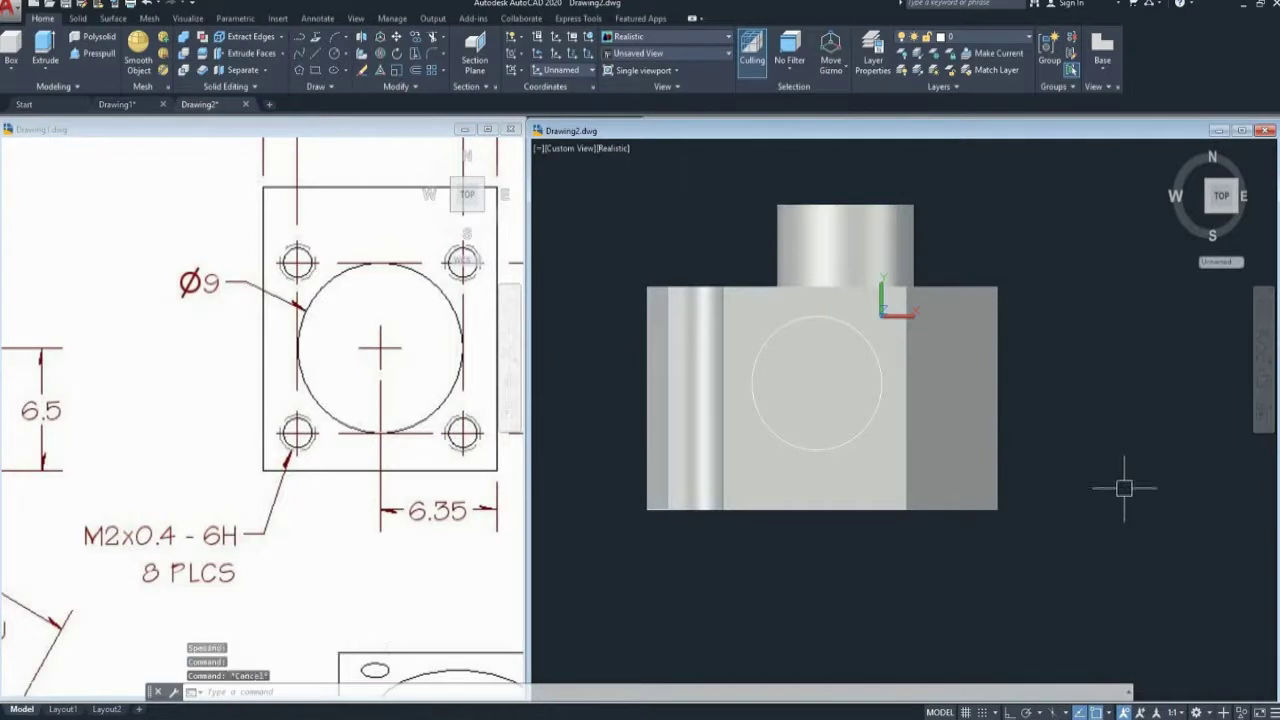
pyautogui.write('C')
# - Draw a small 2-diameter hole circle centred at 0,0 on the shifted origin
pyautogui.press('Return')
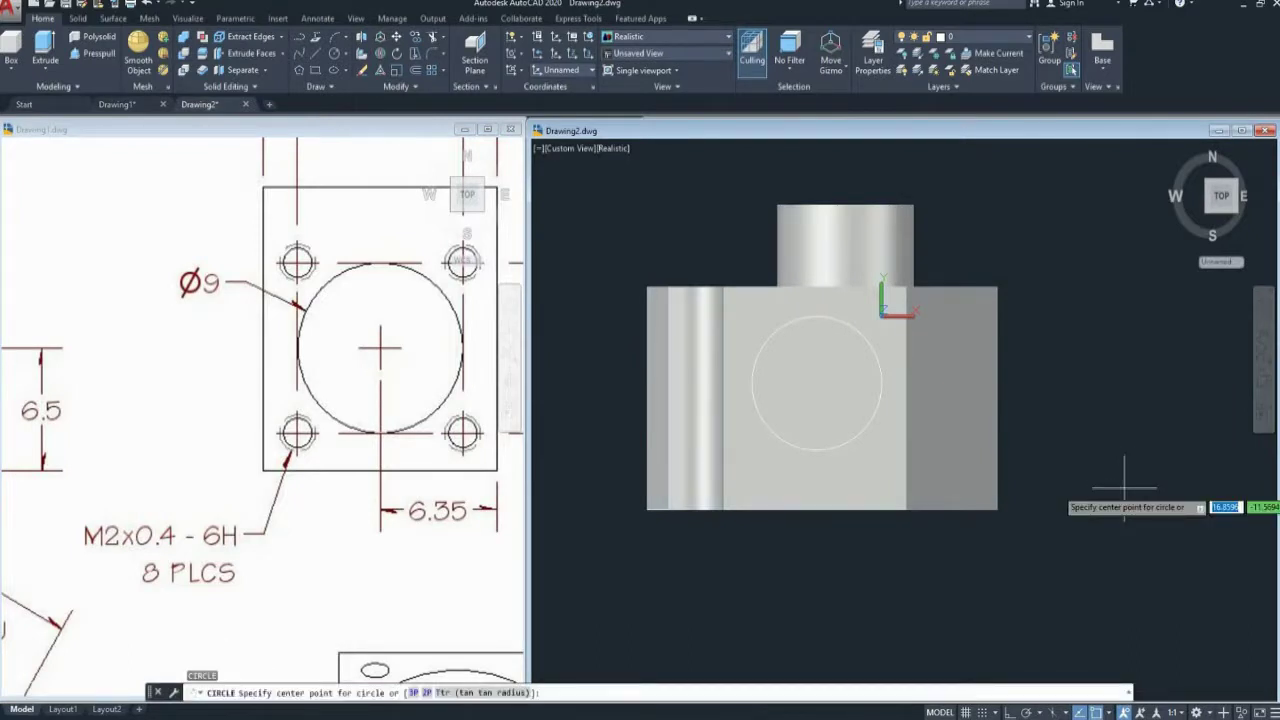
pyautogui.write(',0')
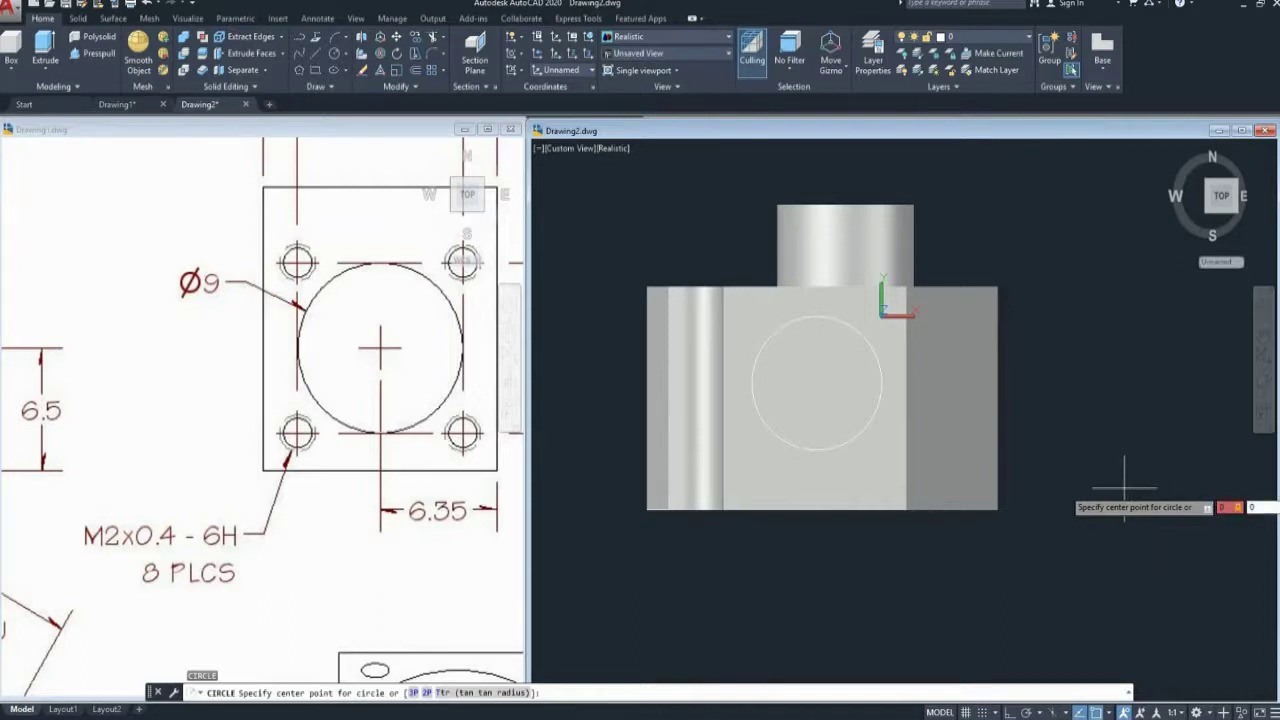
pyautogui.press('Return')
pyautogui.write('d')
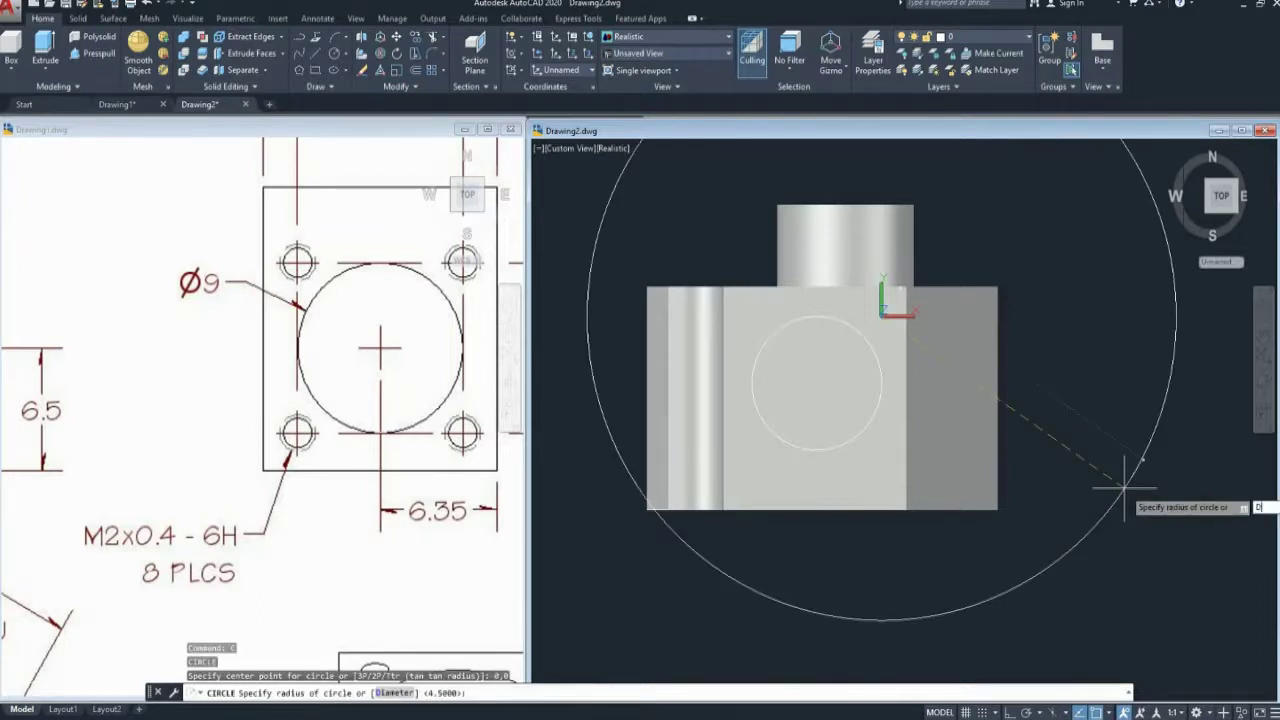
pyautogui.press('Return')
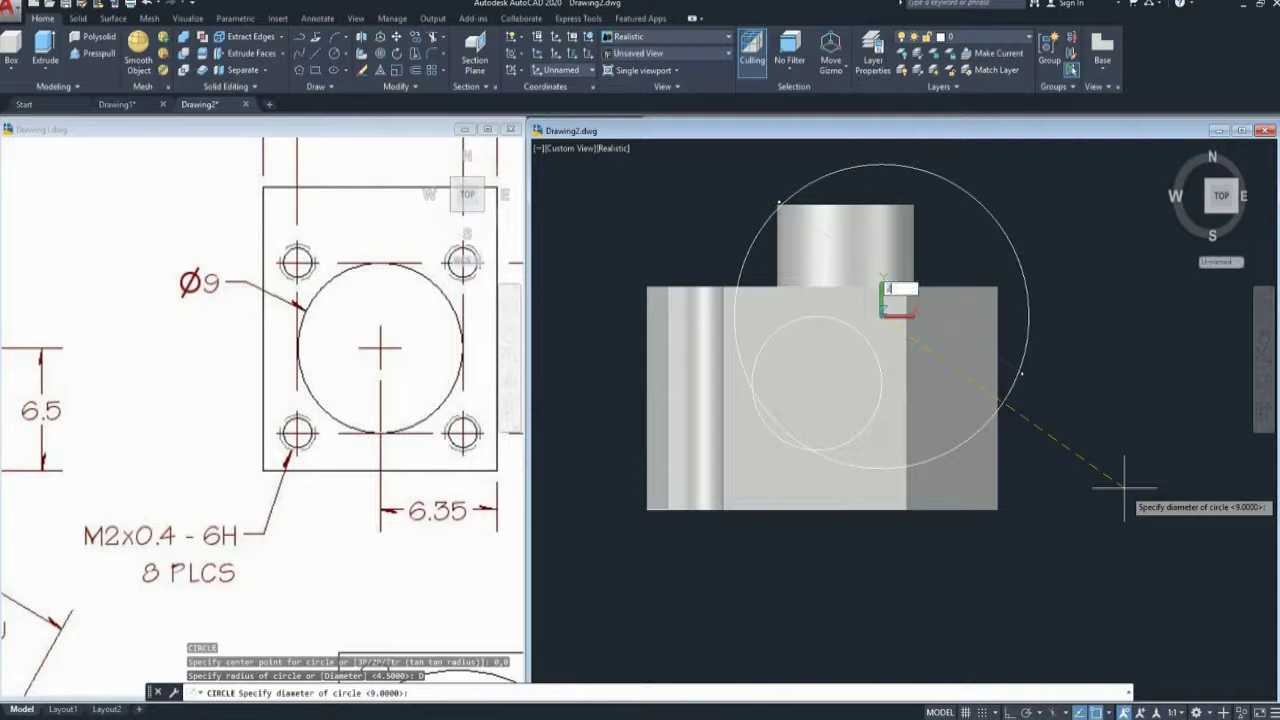
pyautogui.press('Return')
pyautogui.moveTo(1118, 441); pyautogui.dragTo(1128, 457, button='middle')
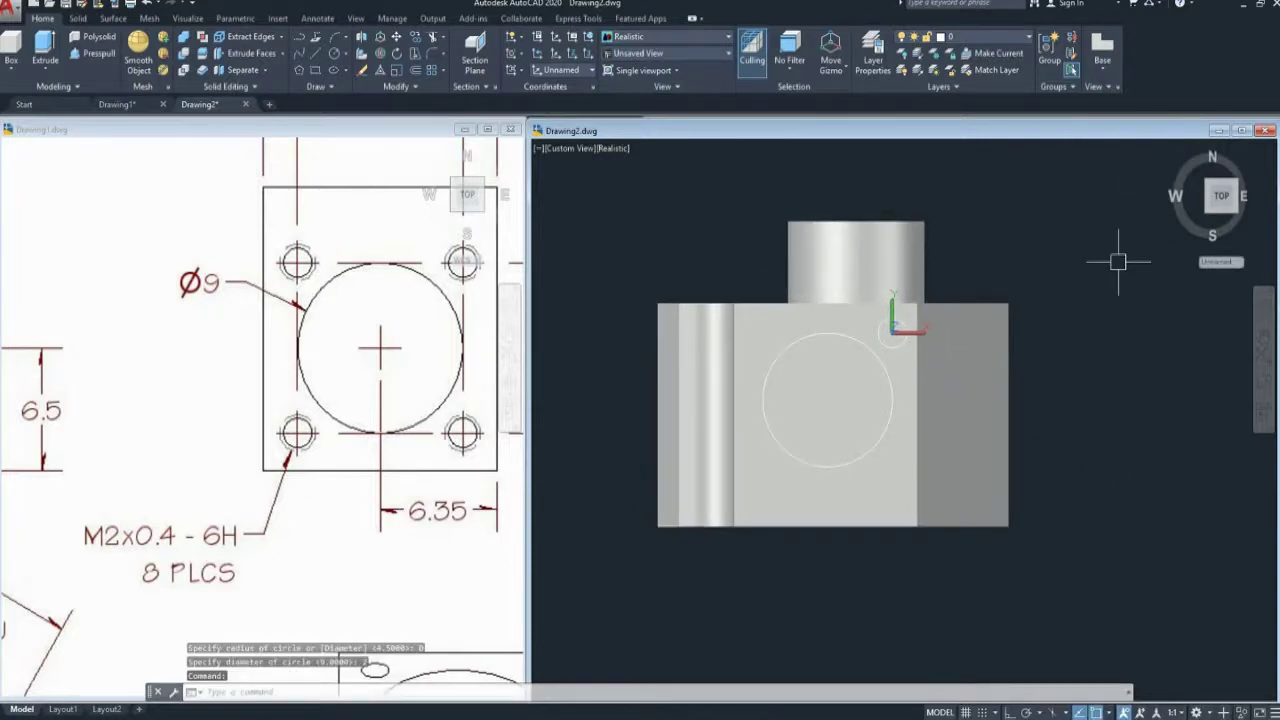
pyautogui.moveTo(1063, 286); pyautogui.dragTo(1073, 289, button='middle')
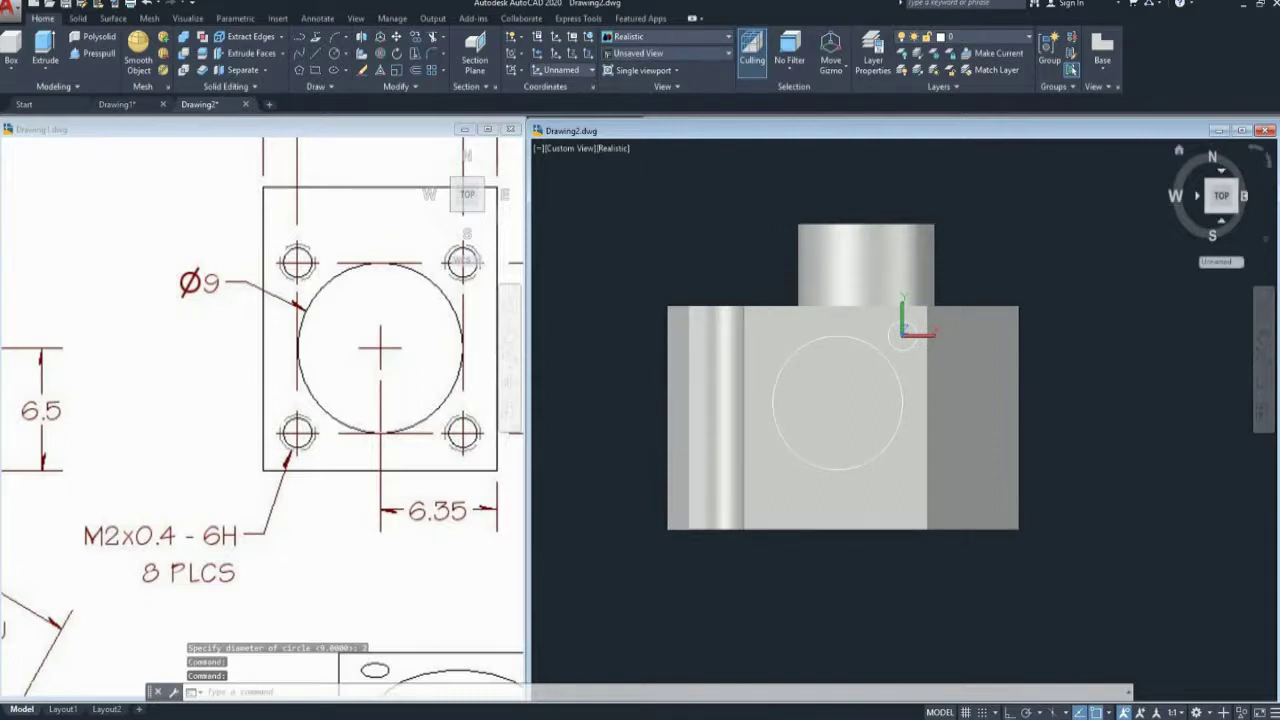
# - View the bracket from the SW corner in parallel projection with 2D Wireframe style
pyautogui.click(1207, 209)
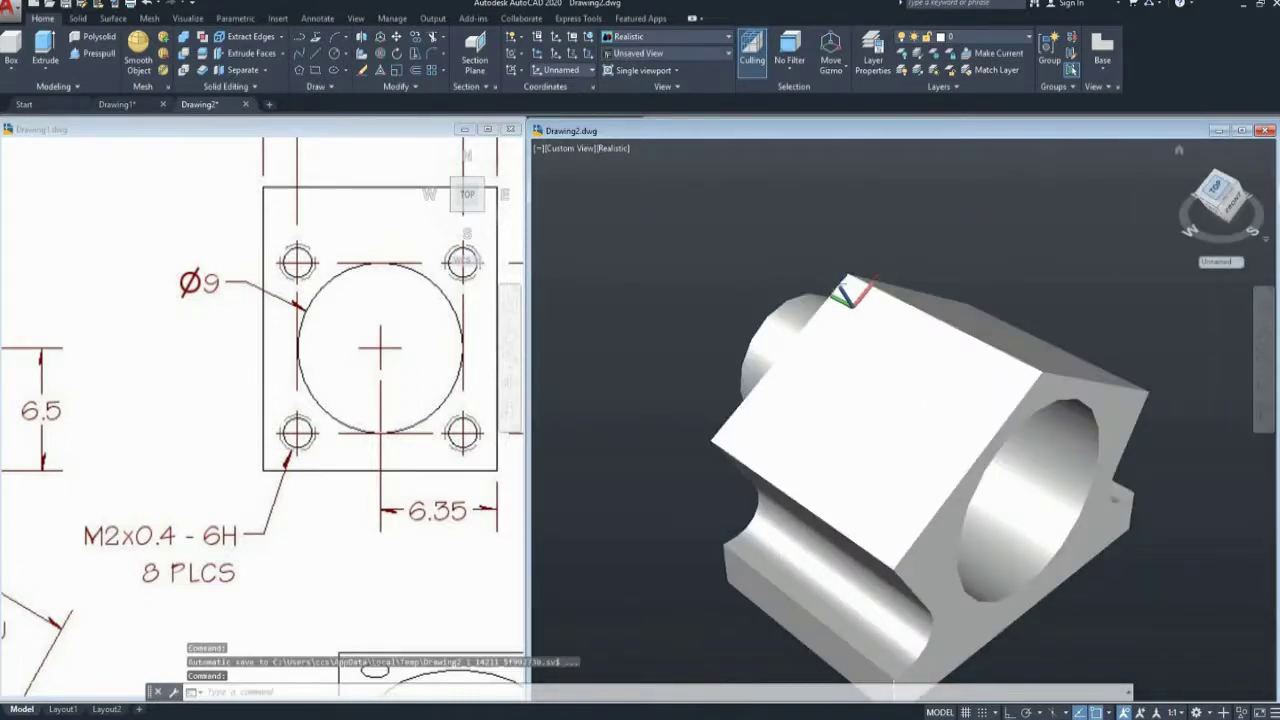
pyautogui.rightClick(1230, 192)
pyautogui.click(1154, 214)
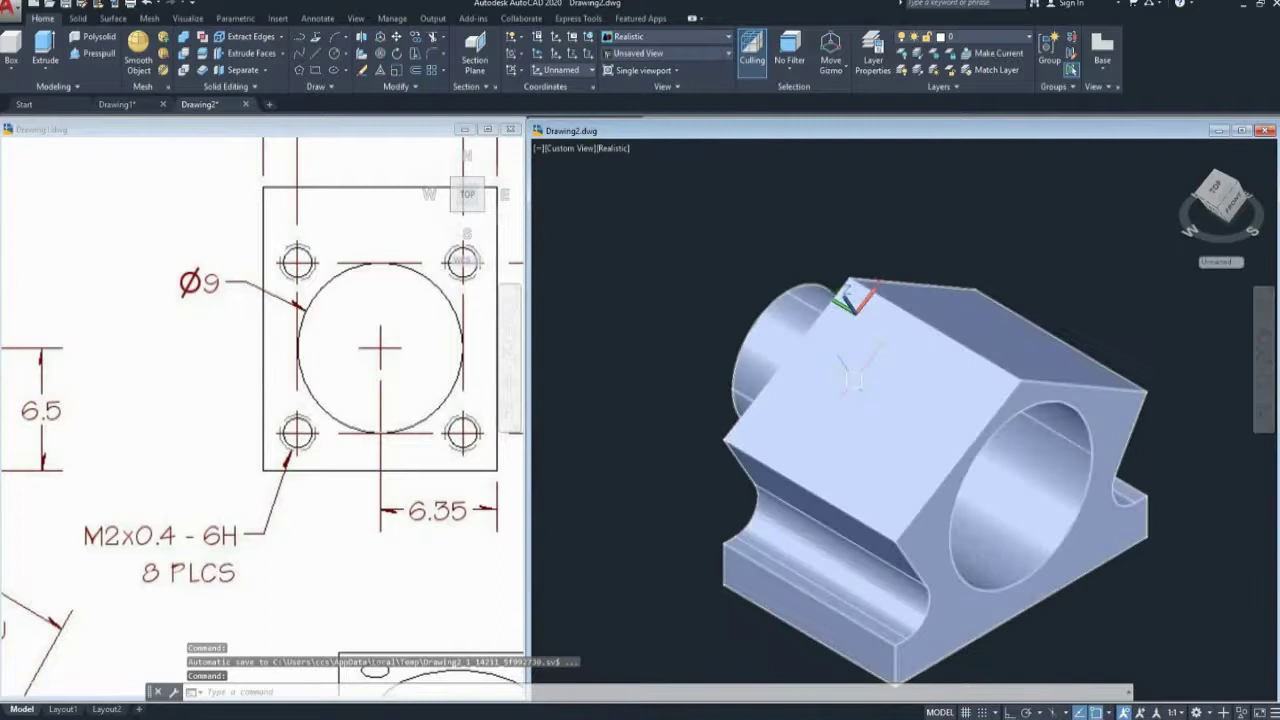
pyautogui.moveTo(850, 378); pyautogui.dragTo(814, 342, button='middle')
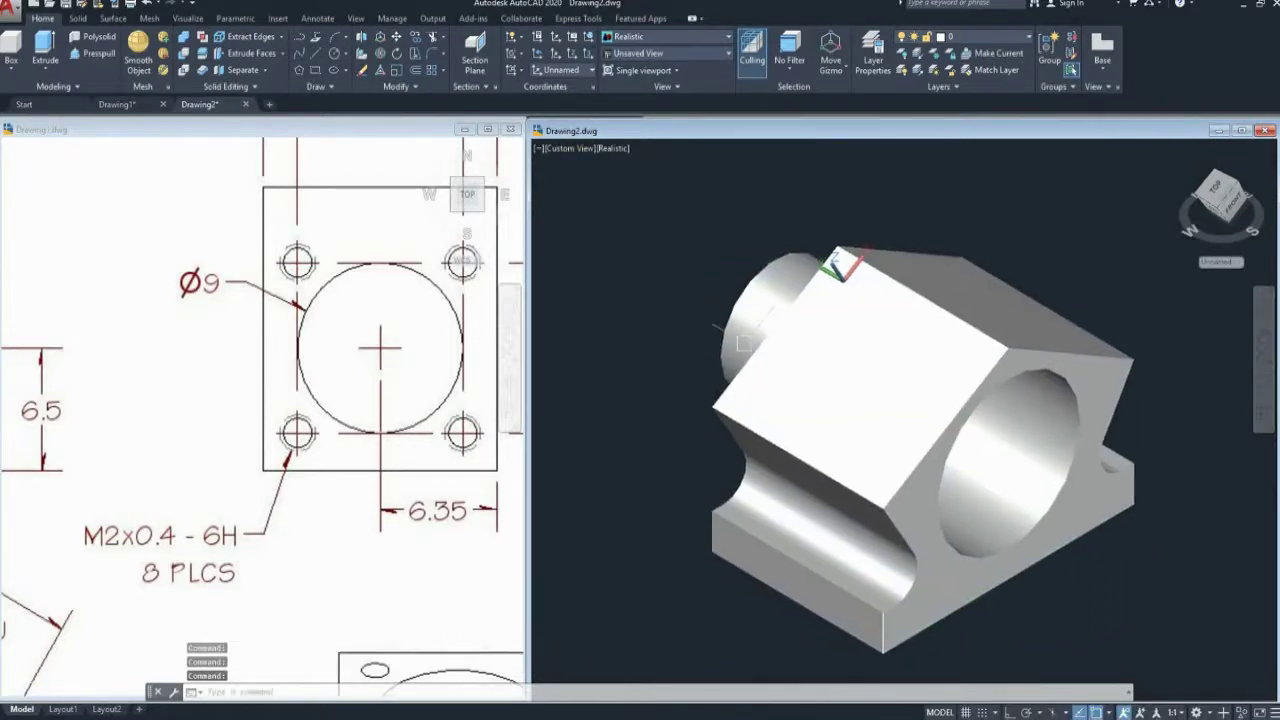
pyautogui.scroll(2, 686, 329)
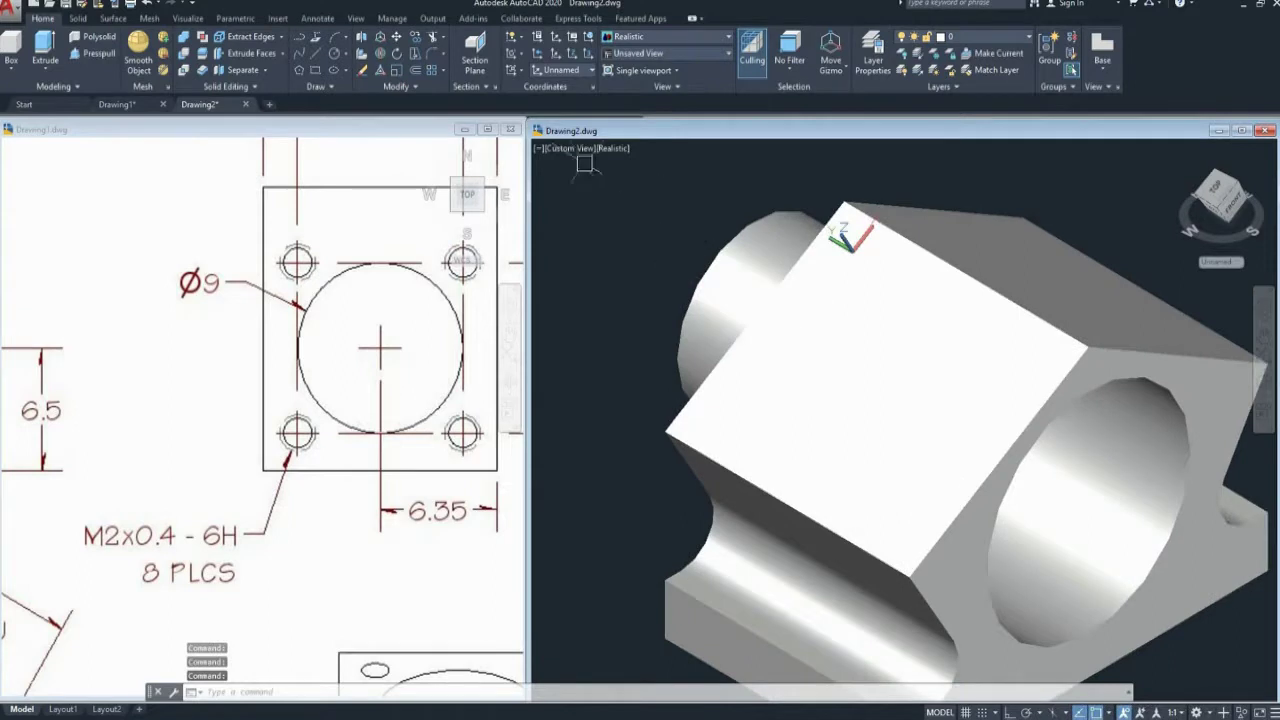
pyautogui.click(612, 148)
pyautogui.click(650, 182)
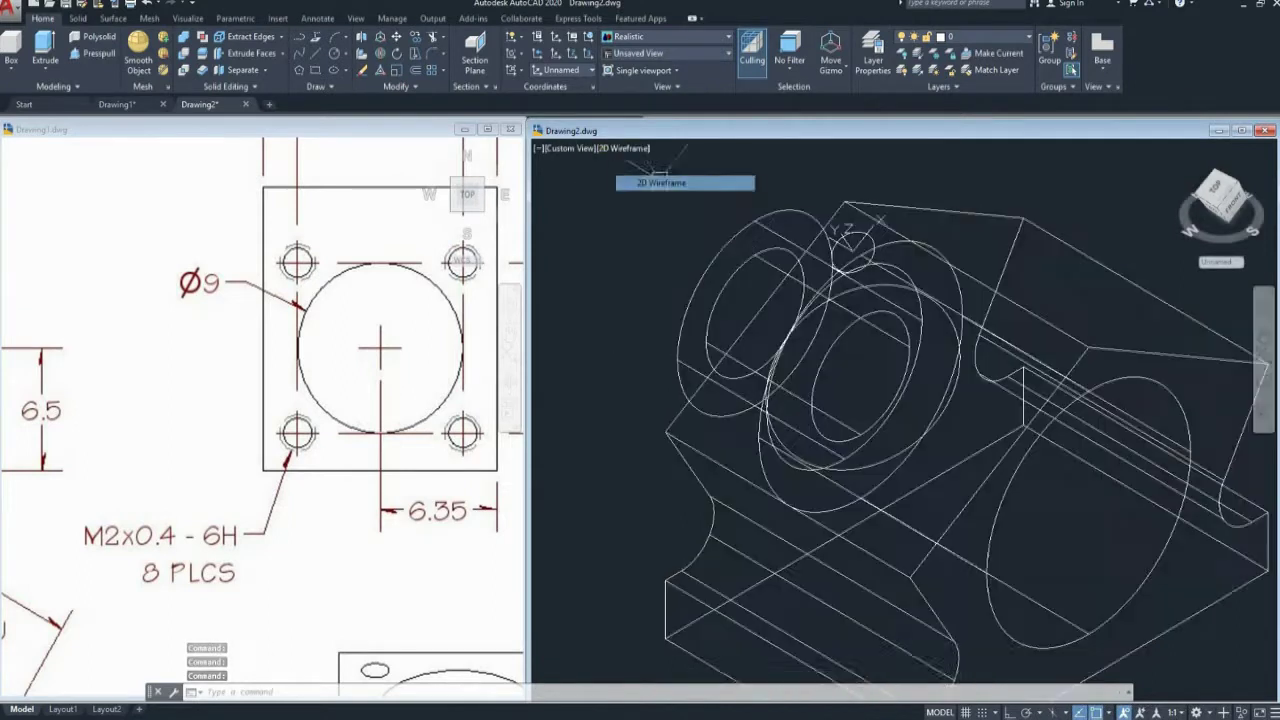
# - Start a polar ARRAY of the large ellipse on the face
pyautogui.scroll(-2, 760, 262)
pyautogui.scroll(-1, 730, 290)
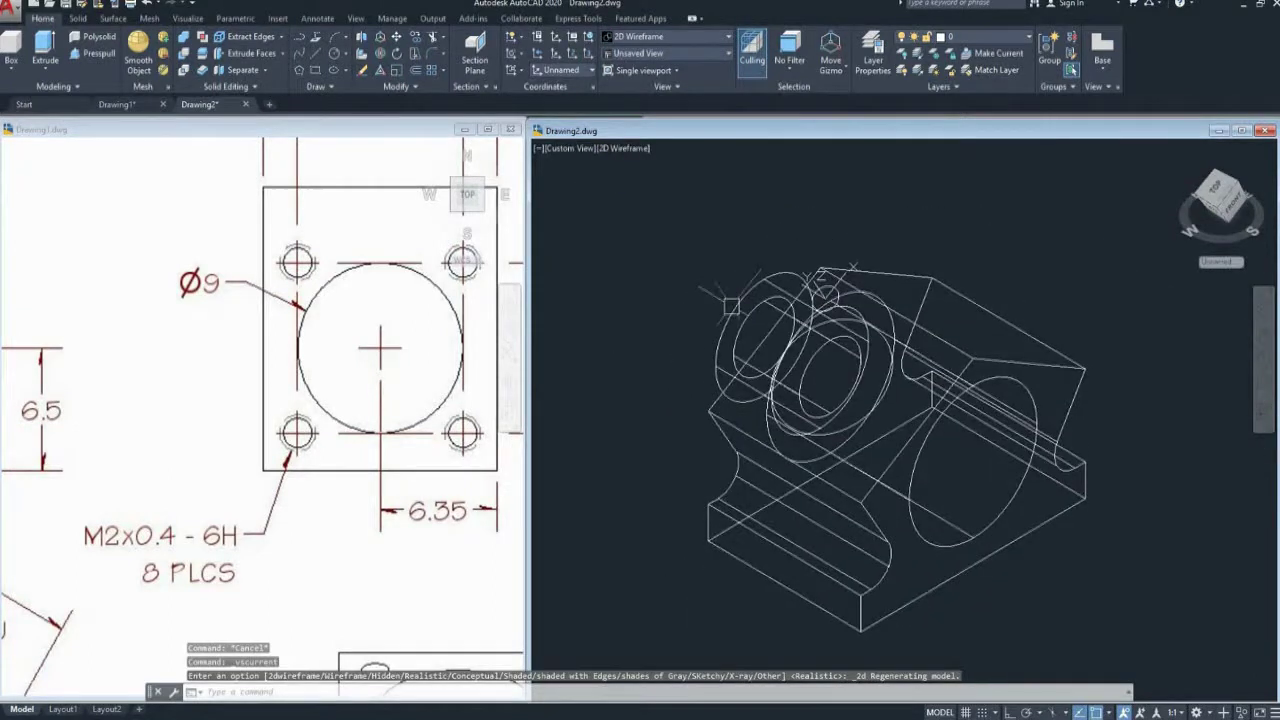
pyautogui.scroll(3, 640, 283)
pyautogui.press('Escape')
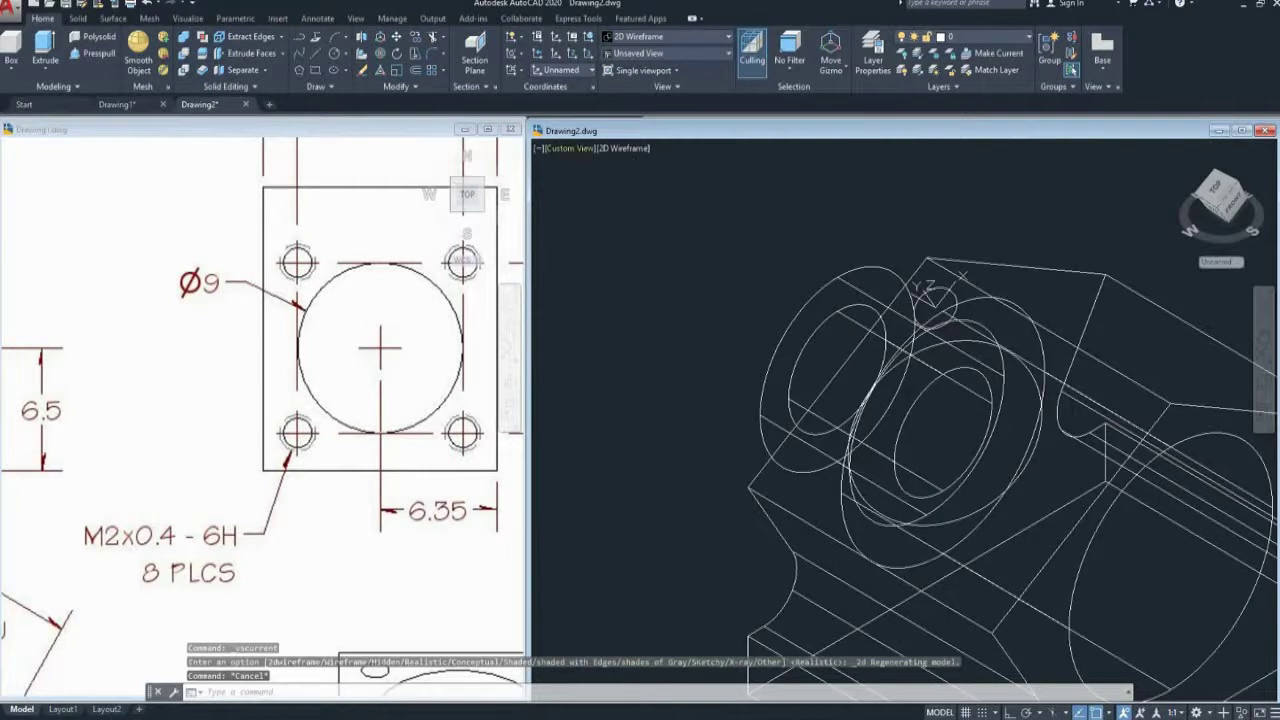
pyautogui.moveTo(690, 234); pyautogui.dragTo(684, 220, button='middle')
pyautogui.press('Escape')
pyautogui.write('A')
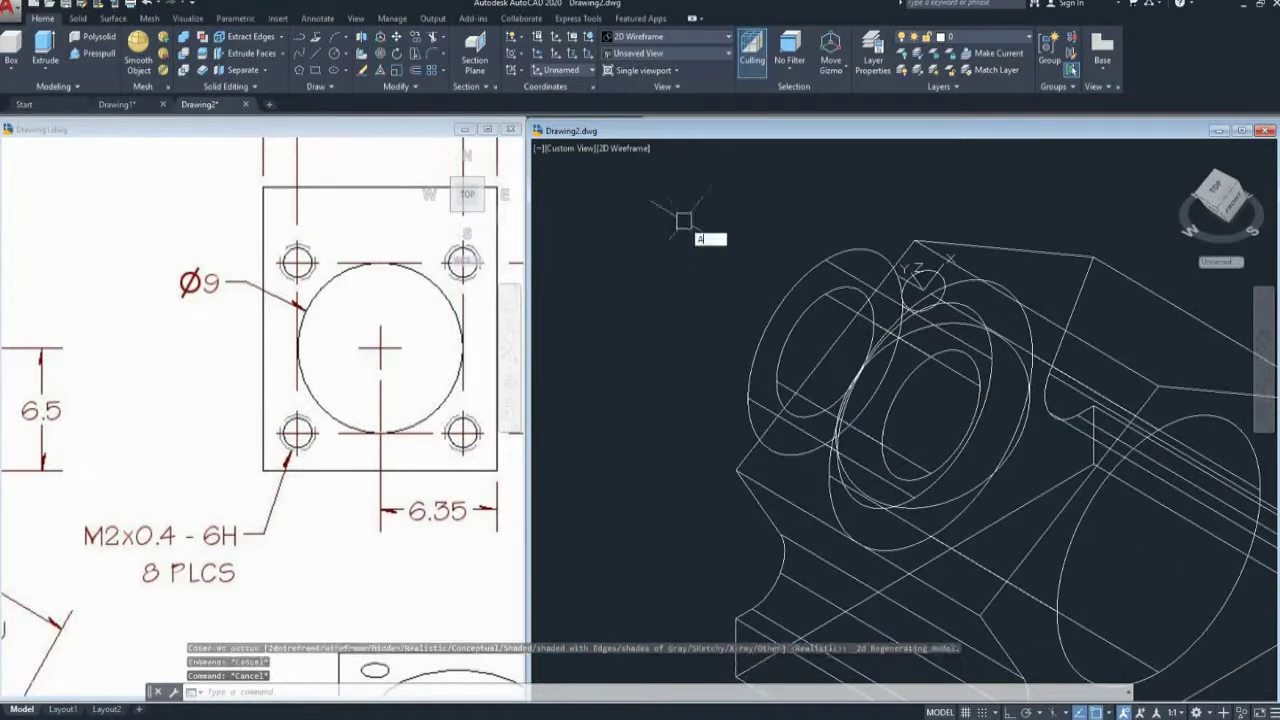
pyautogui.write('R')
pyautogui.press('Return')
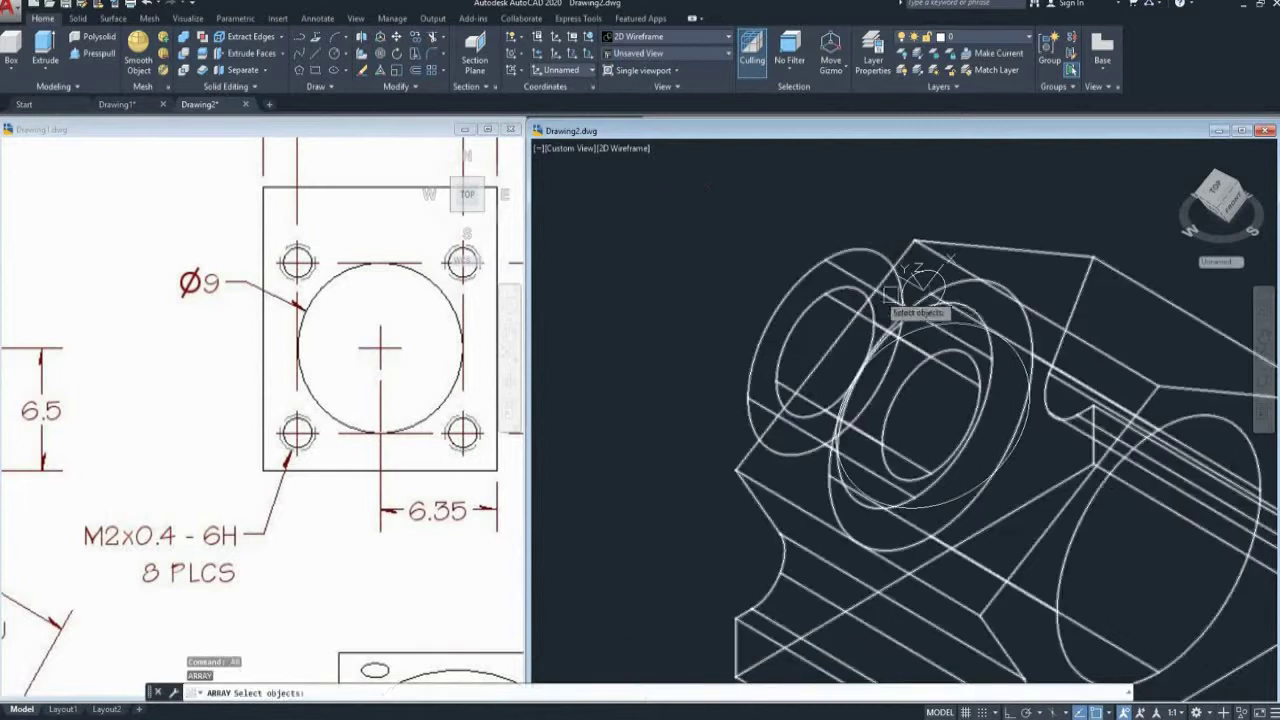
pyautogui.click(938, 302)
pyautogui.press('Return')
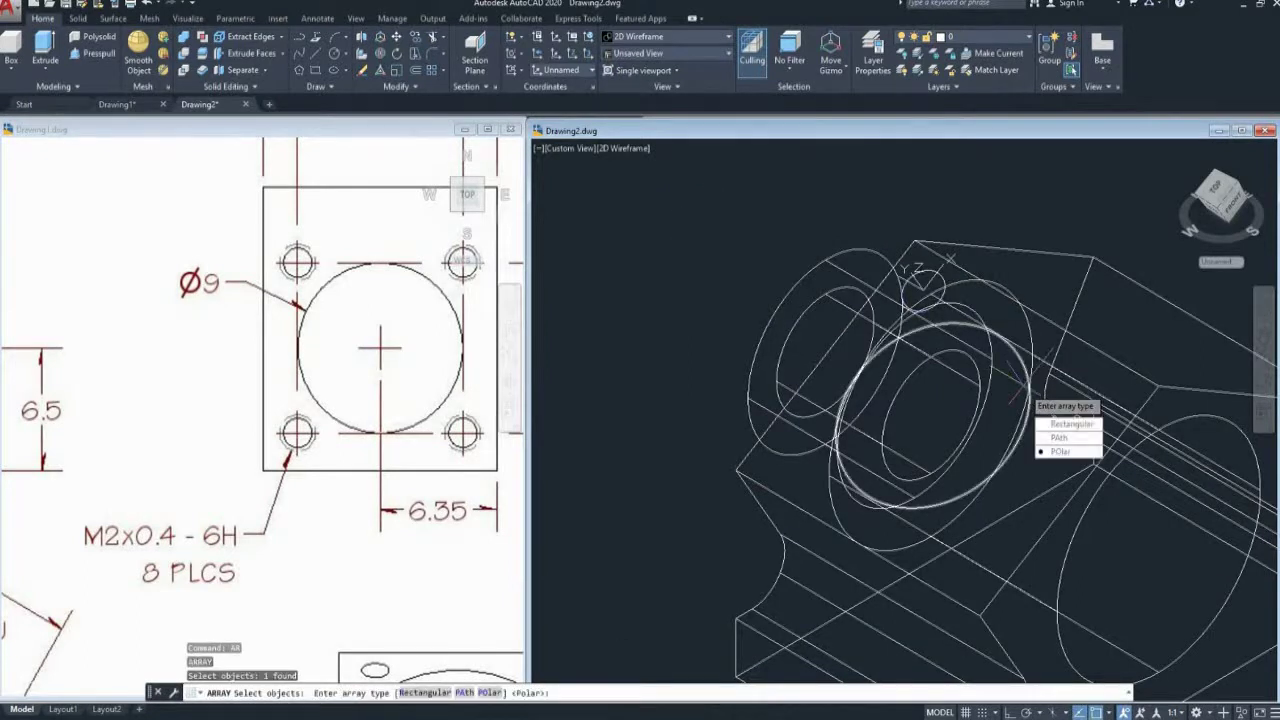
pyautogui.click(1062, 451)
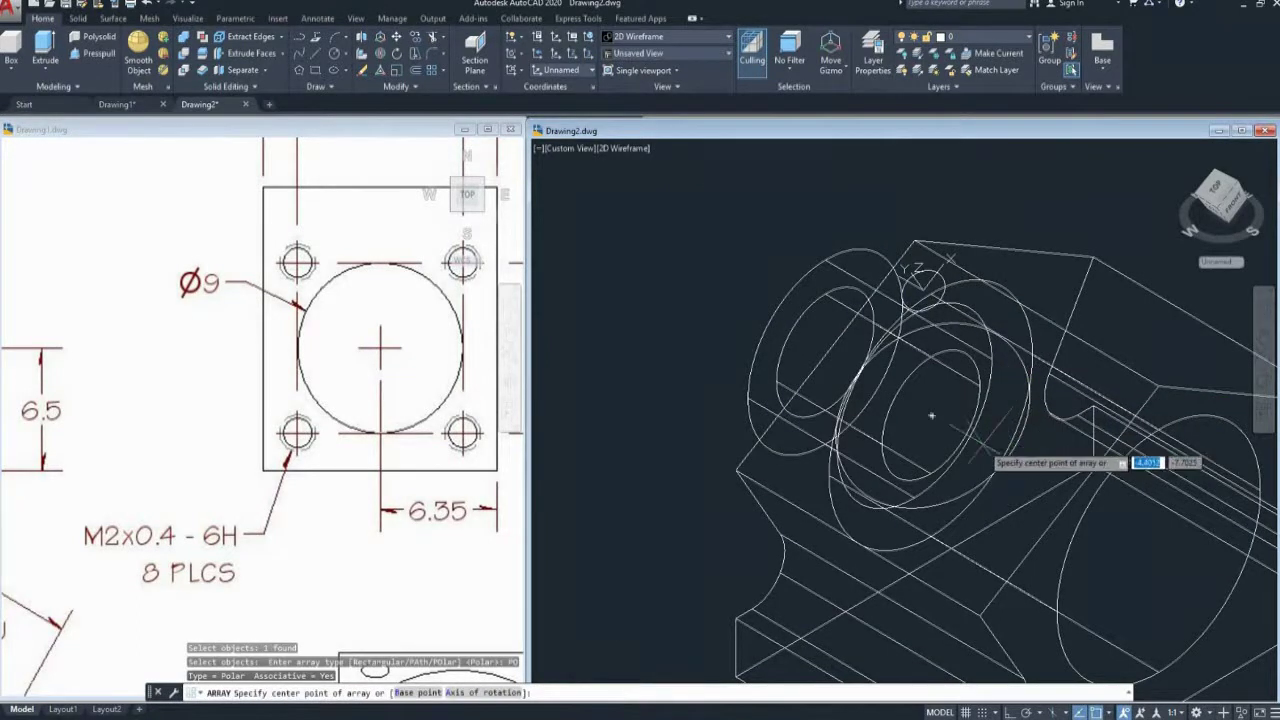
# - Abandon the array and clear the ellipse selection
pyautogui.scroll(4, 960, 440)
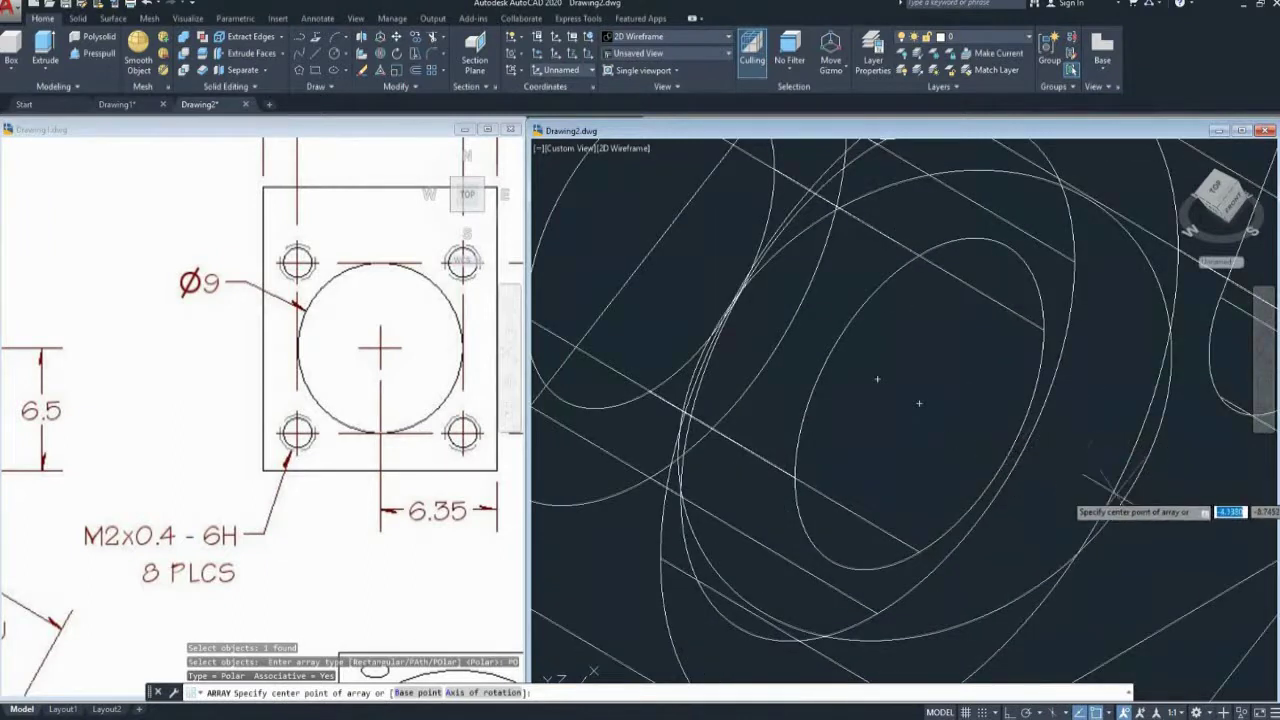
pyautogui.scroll(-2, 872, 392)
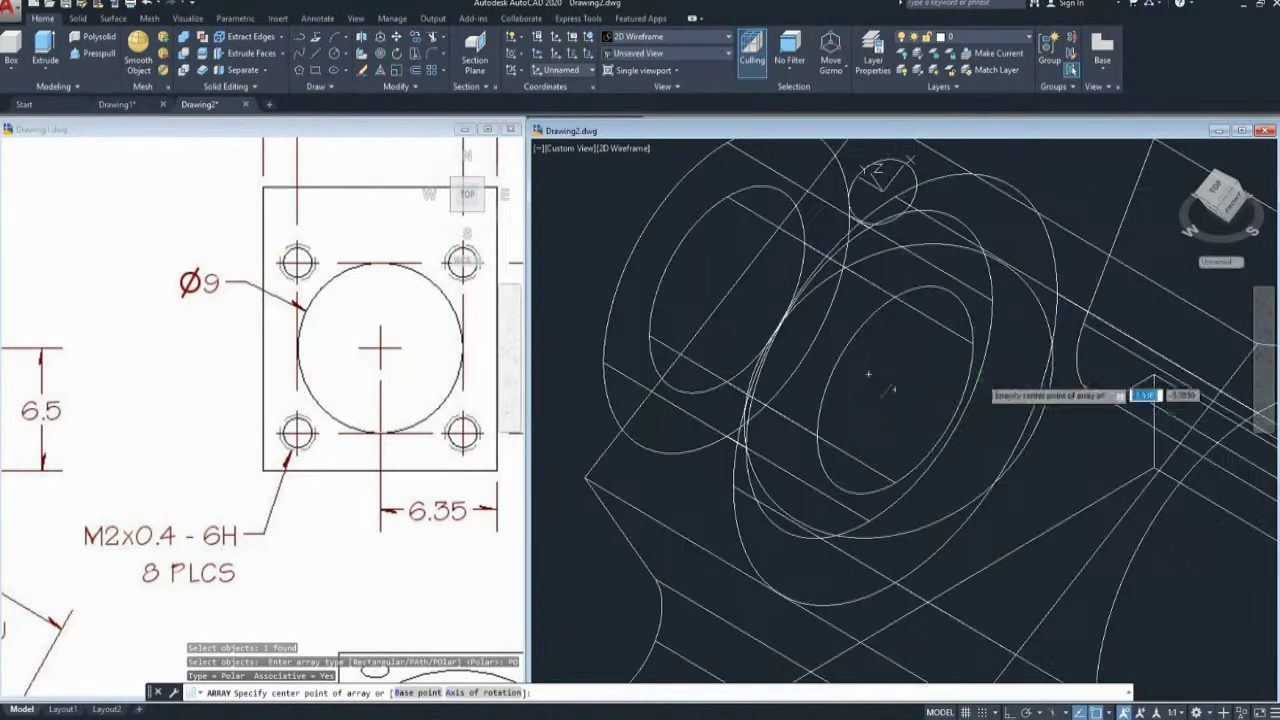
pyautogui.scroll(-2, 868, 374)
pyautogui.press('Escape')
pyautogui.click(1013, 355)
pyautogui.press('Escape')
pyautogui.click(568, 148)
pyautogui.click(610, 274)
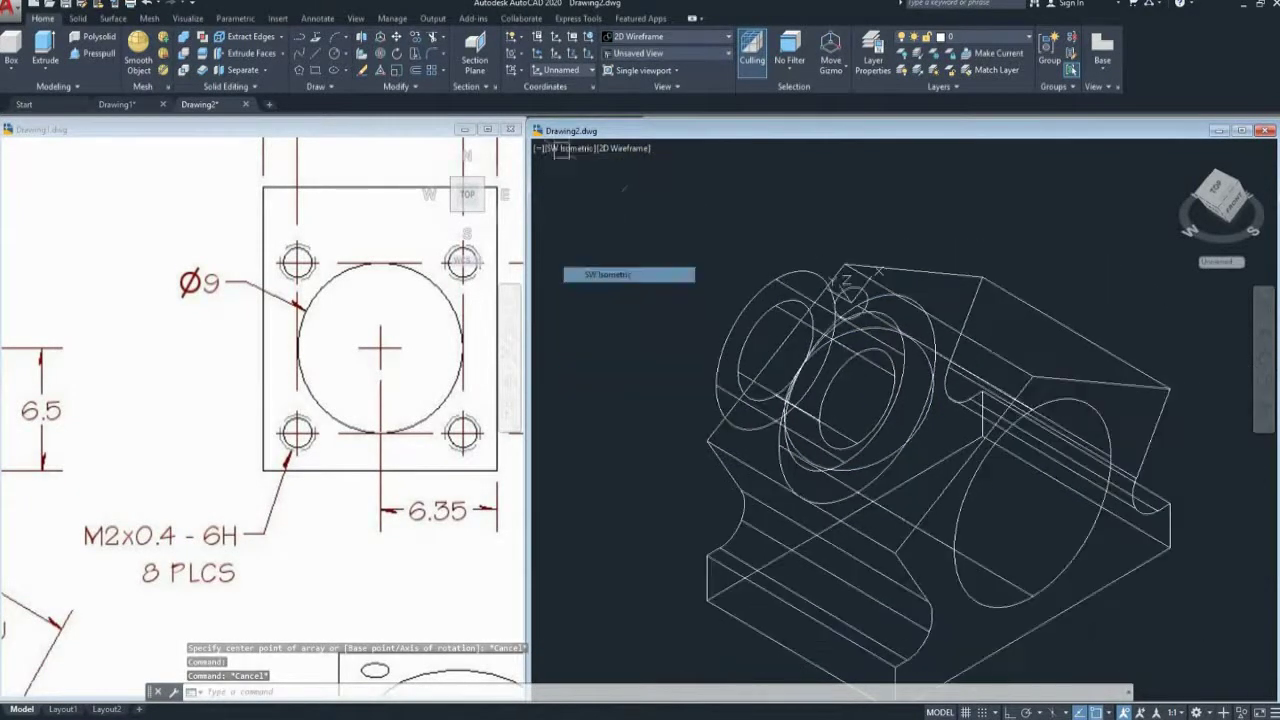
pyautogui.click(568, 148)
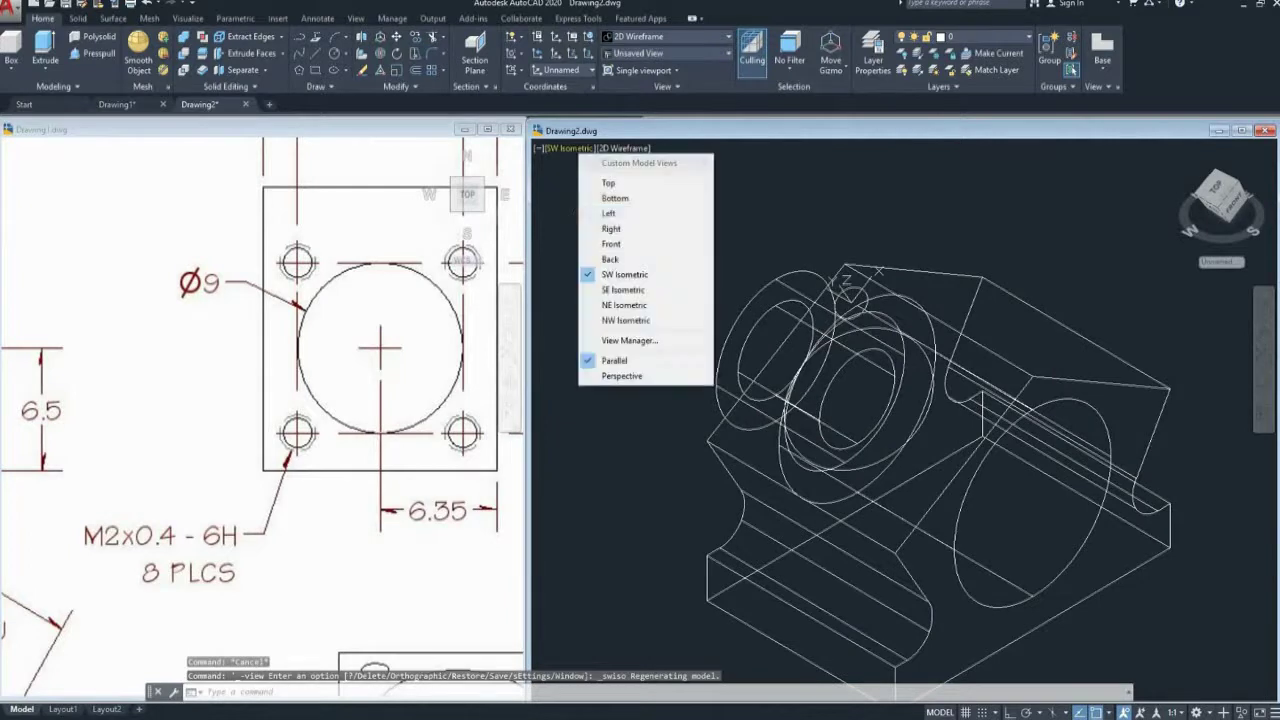
pyautogui.click(624, 301)
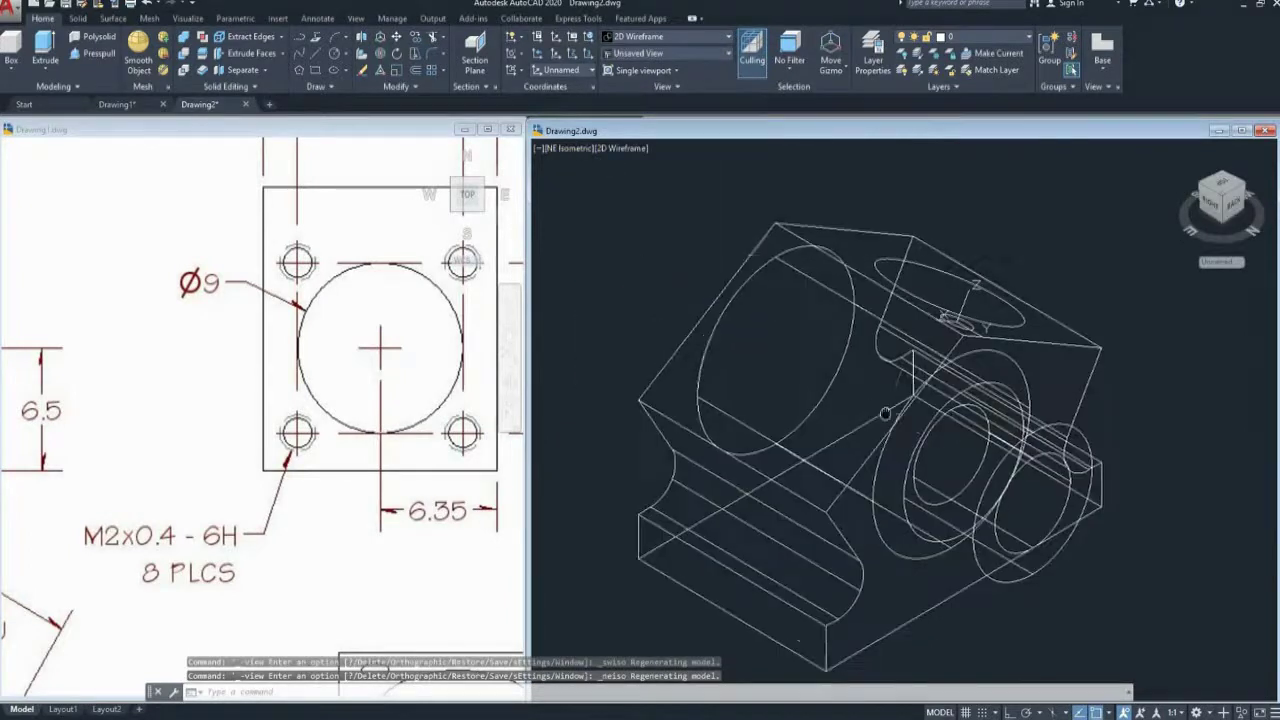
pyautogui.click(568, 148)
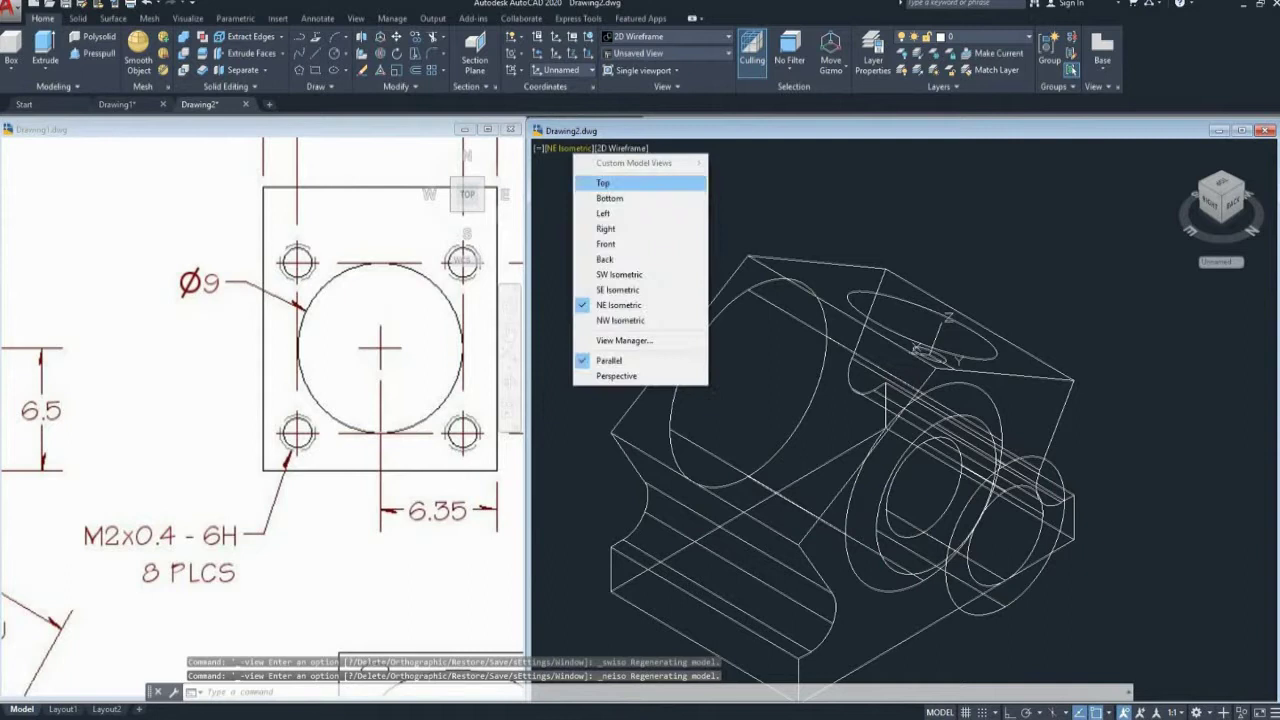
pyautogui.click(620, 274)
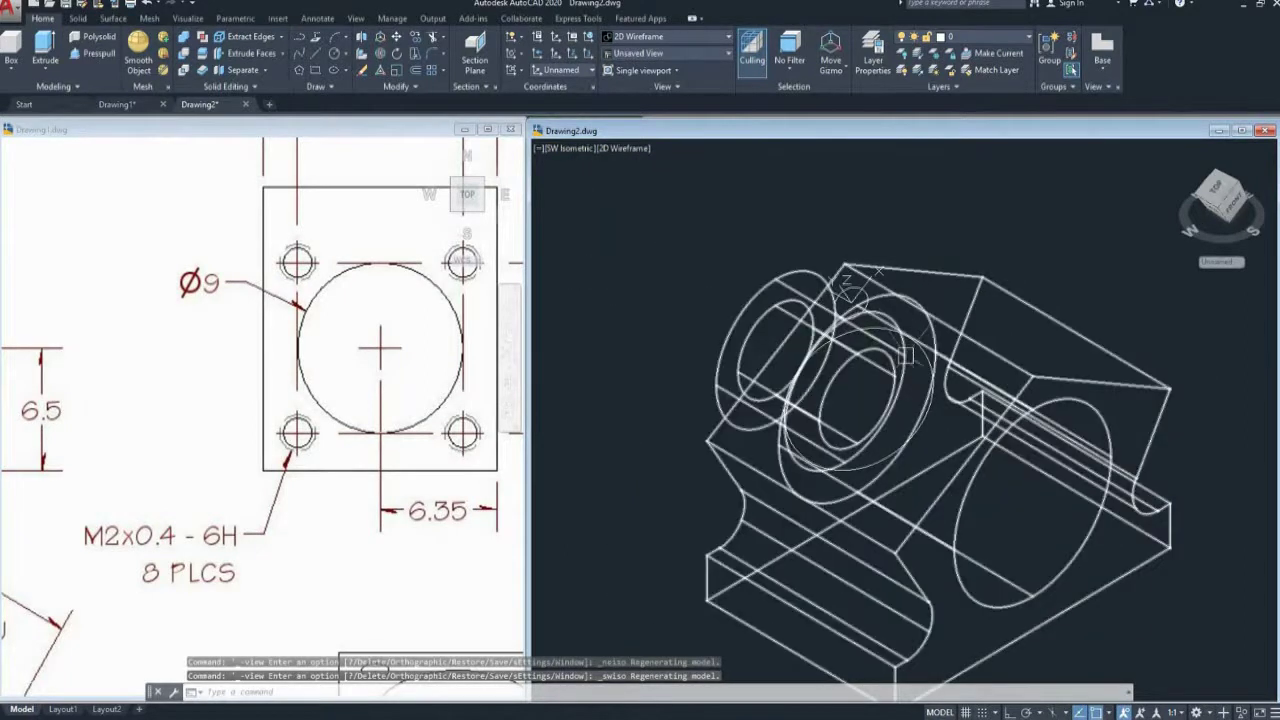
pyautogui.click(928, 393)
pyautogui.press('Escape')
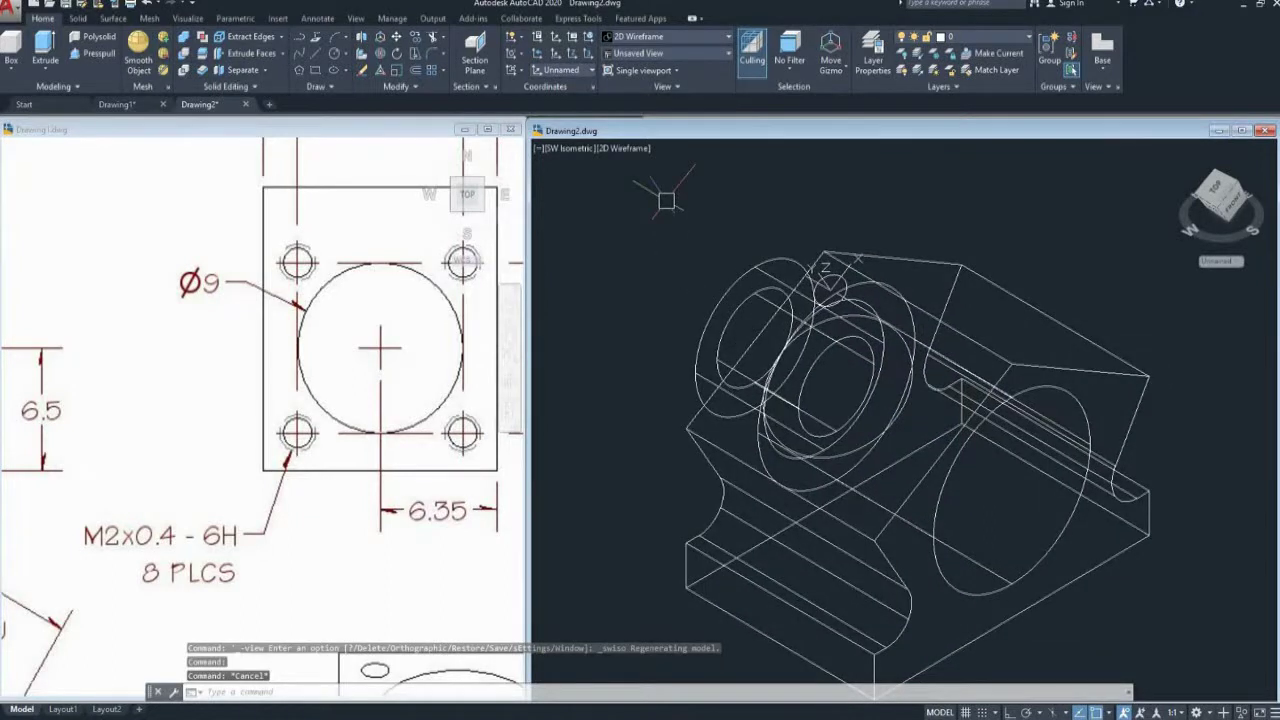
pyautogui.click(625, 148)
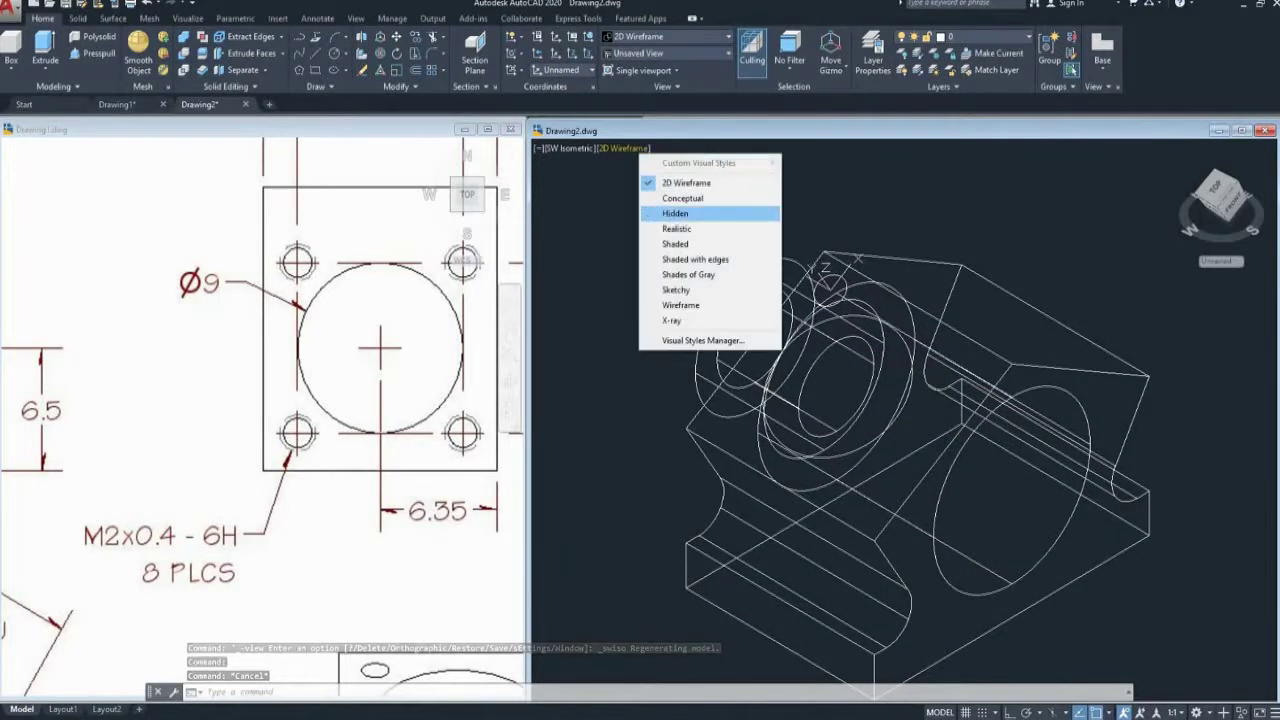
pyautogui.click(655, 220)
pyautogui.press('Escape')
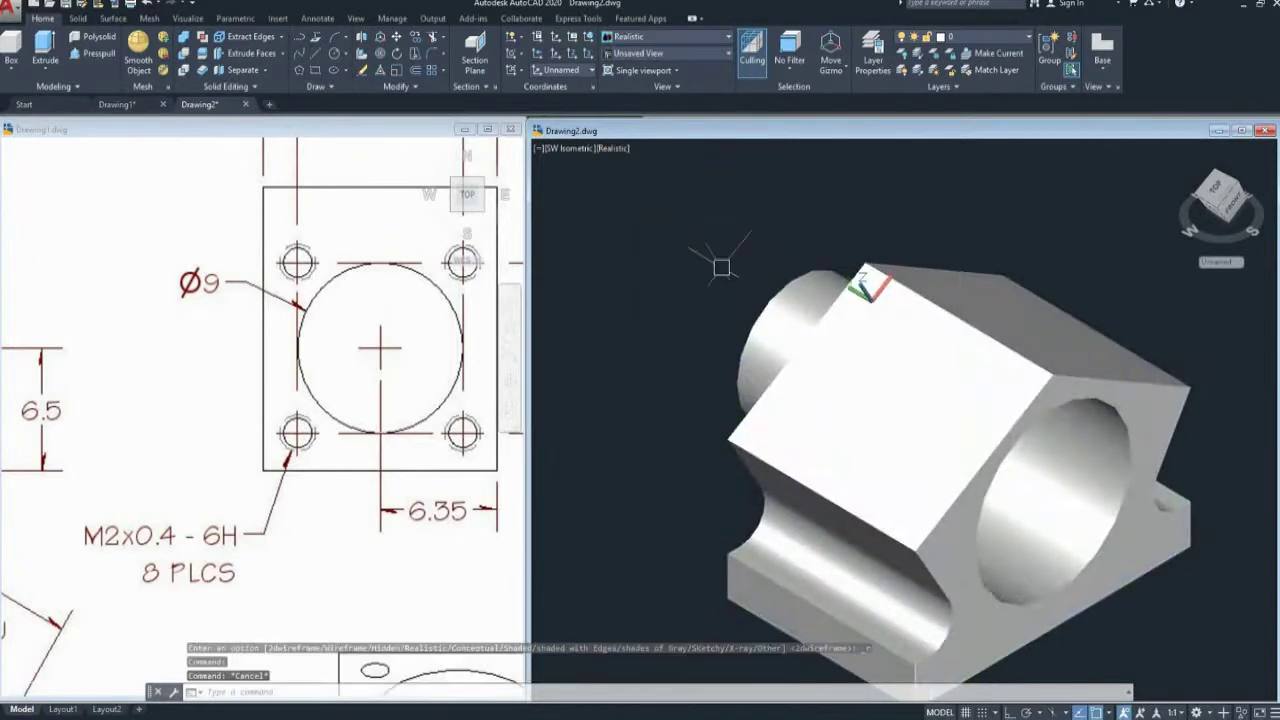
pyautogui.write('AR')
pyautogui.press('Return')
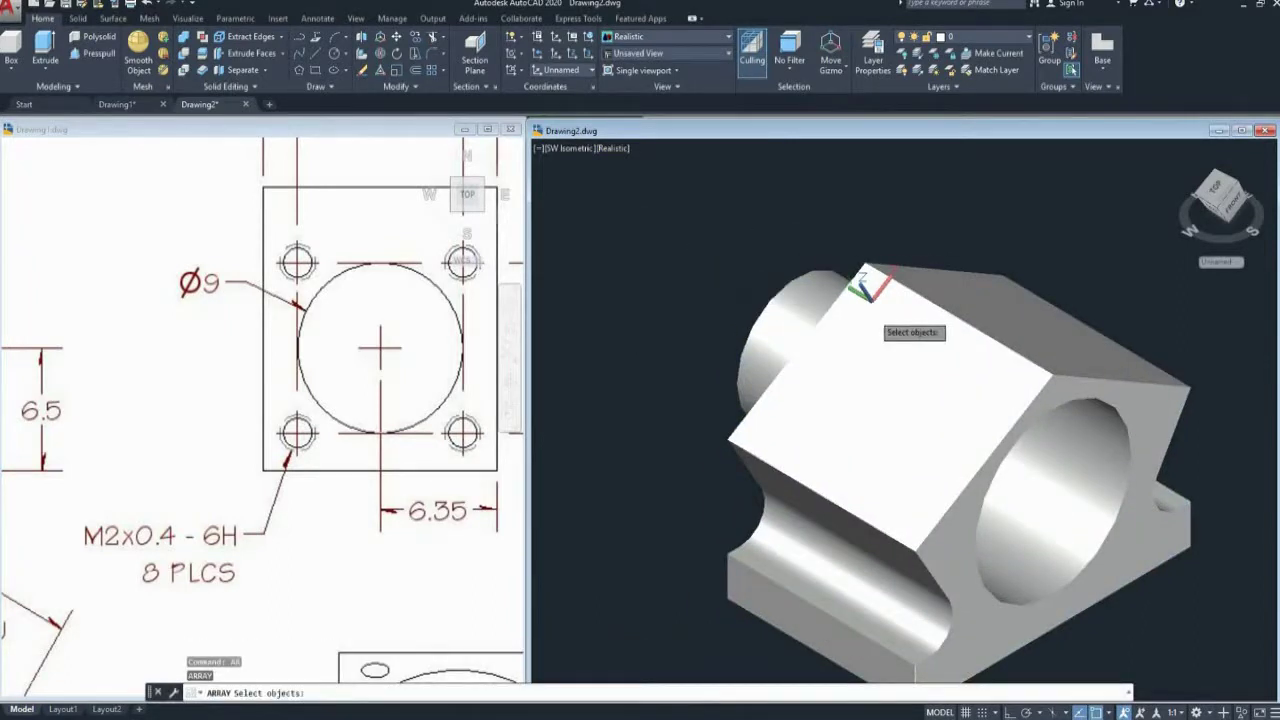
pyautogui.scroll(5, 878, 312)
pyautogui.scroll(-1, 880, 278)
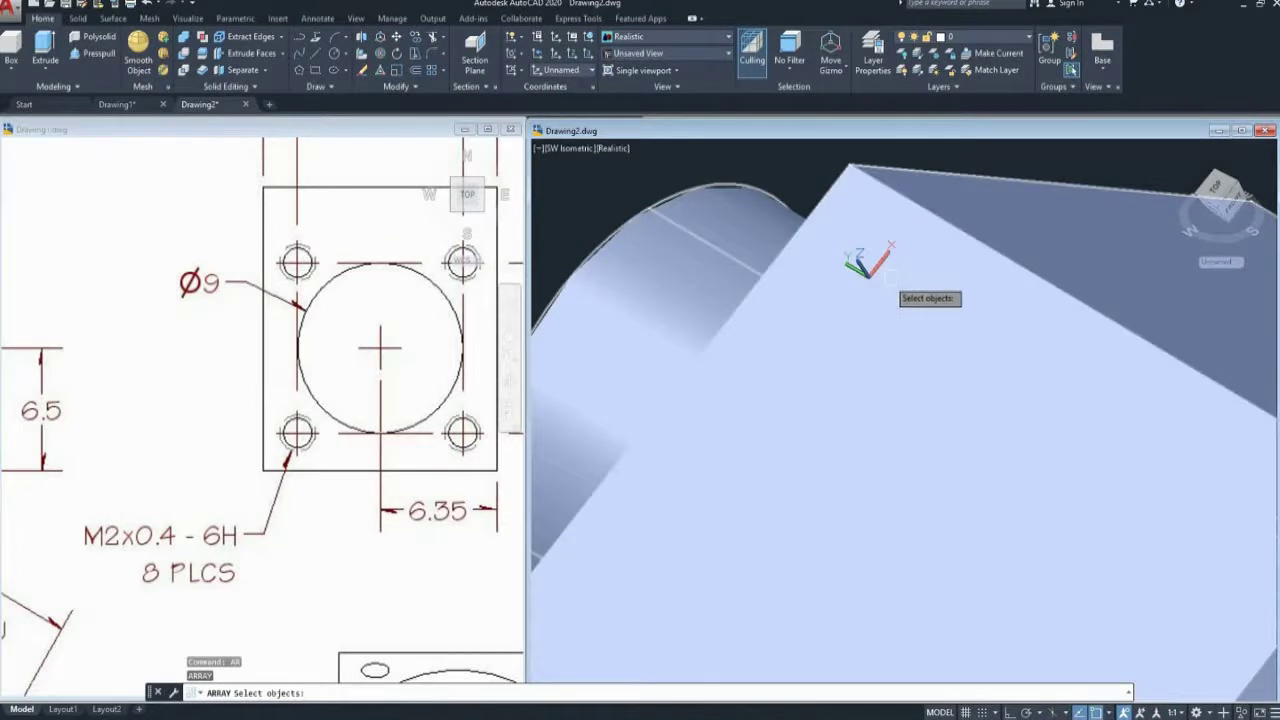
pyautogui.scroll(1, 870, 282)
pyautogui.scroll(-3, 845, 289)
pyautogui.scroll(-1, 845, 289)
pyautogui.press('Escape')
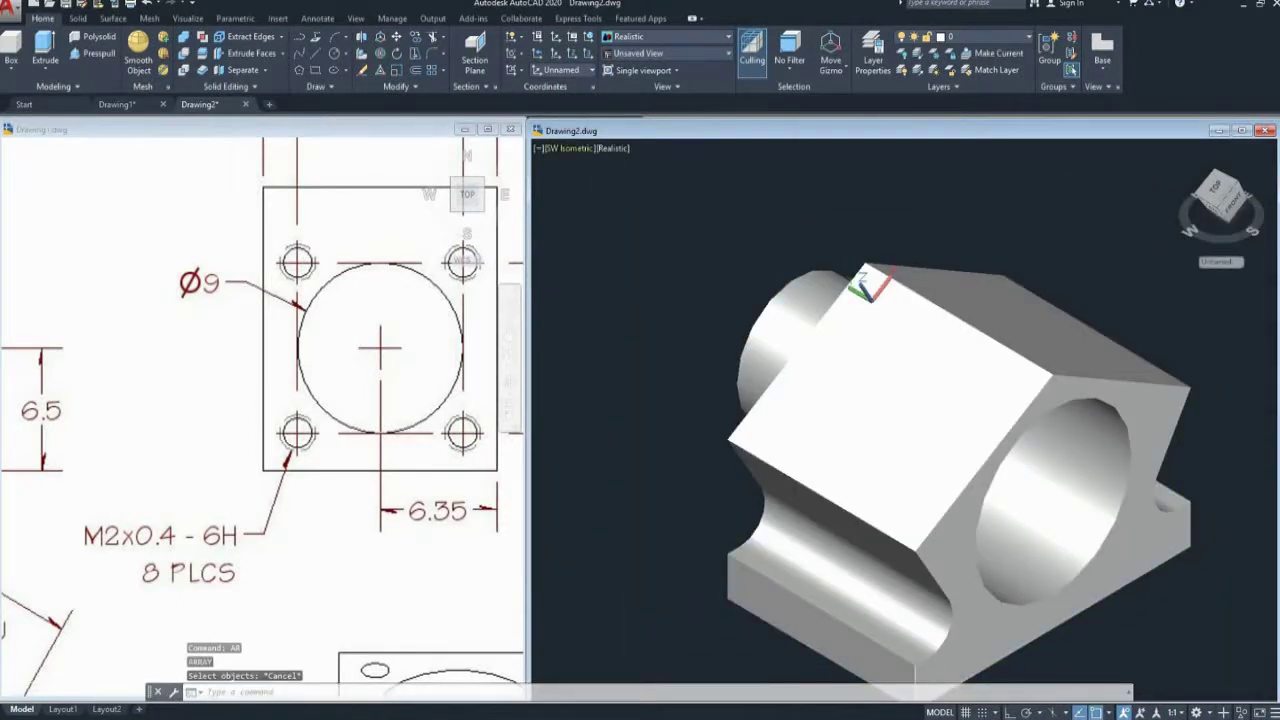
pyautogui.click(578, 148)
pyautogui.click(614, 150)
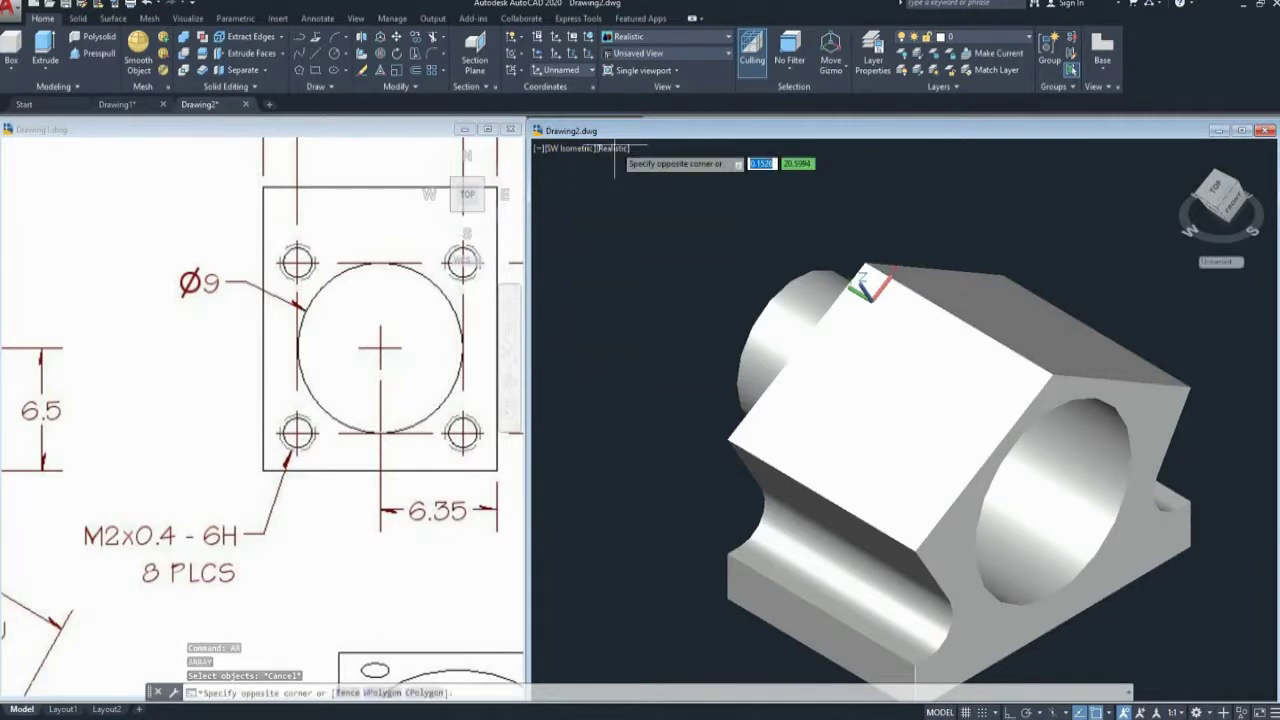
pyautogui.press('Escape')
pyautogui.click(610, 148)
# - Try a polar array of the small circle around the boss centre, then undo it
pyautogui.click(660, 182)
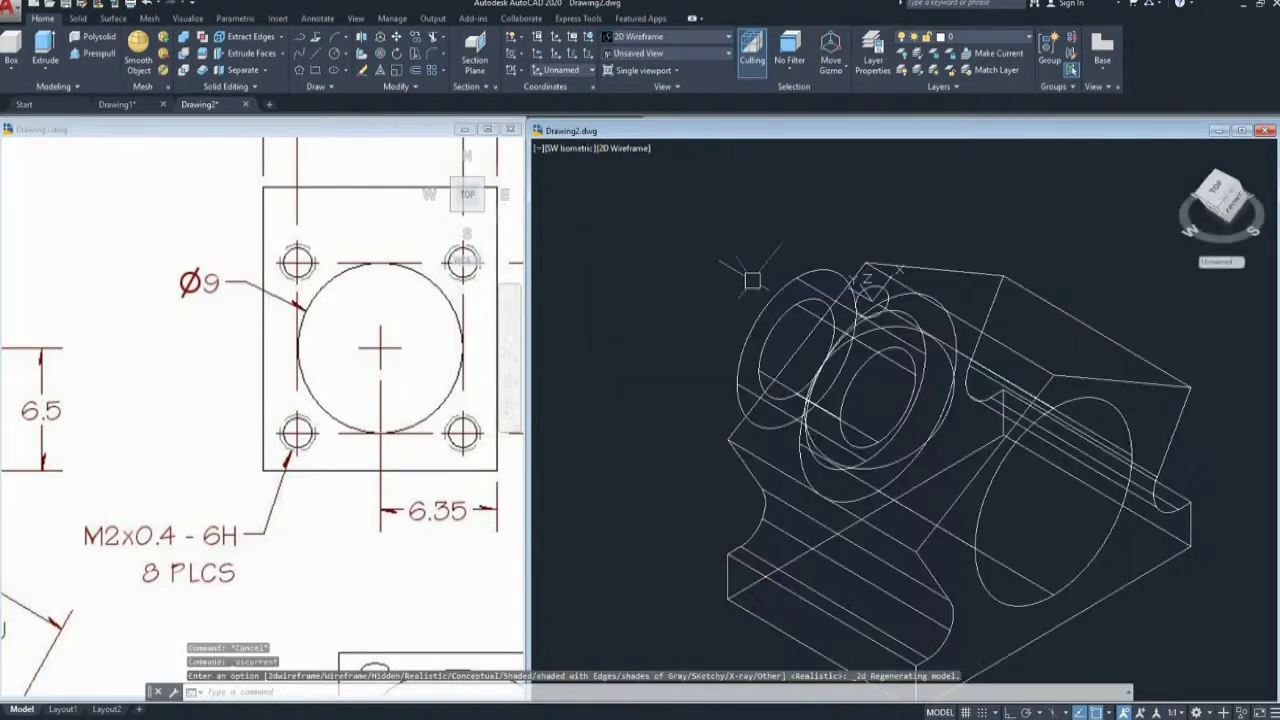
pyautogui.scroll(2, 680, 312)
pyautogui.press('Escape')
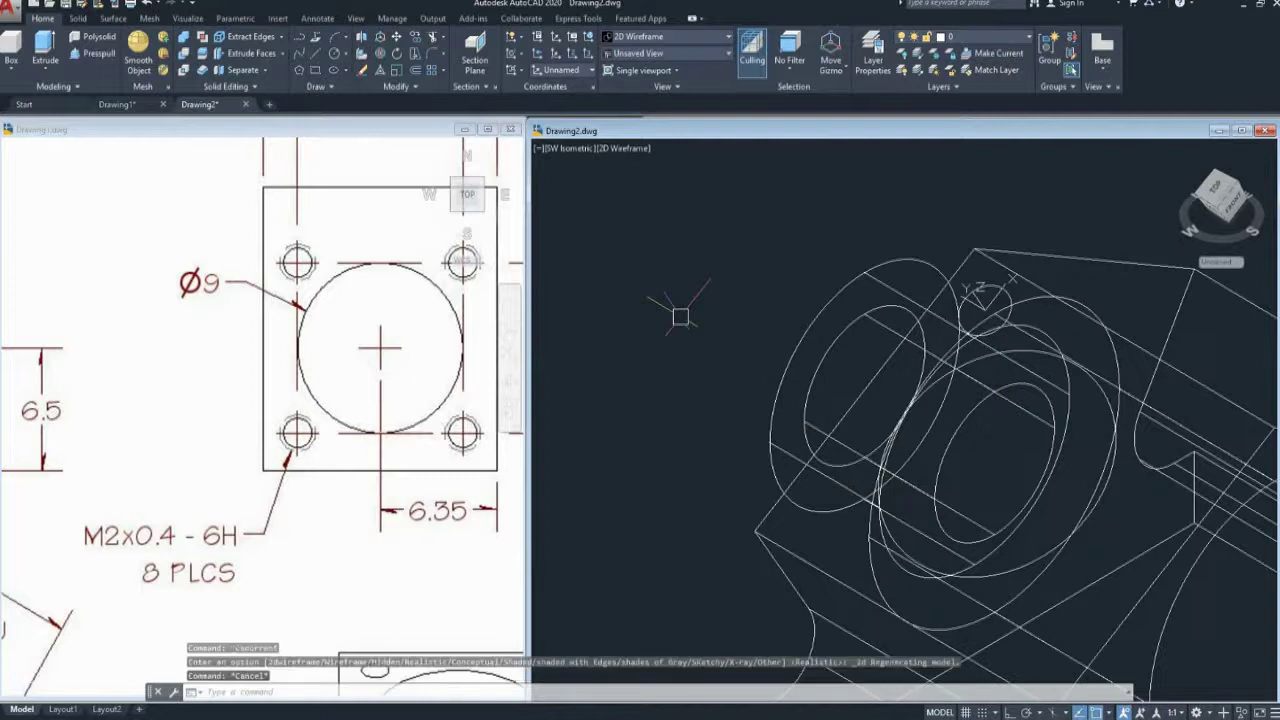
pyautogui.write('AR')
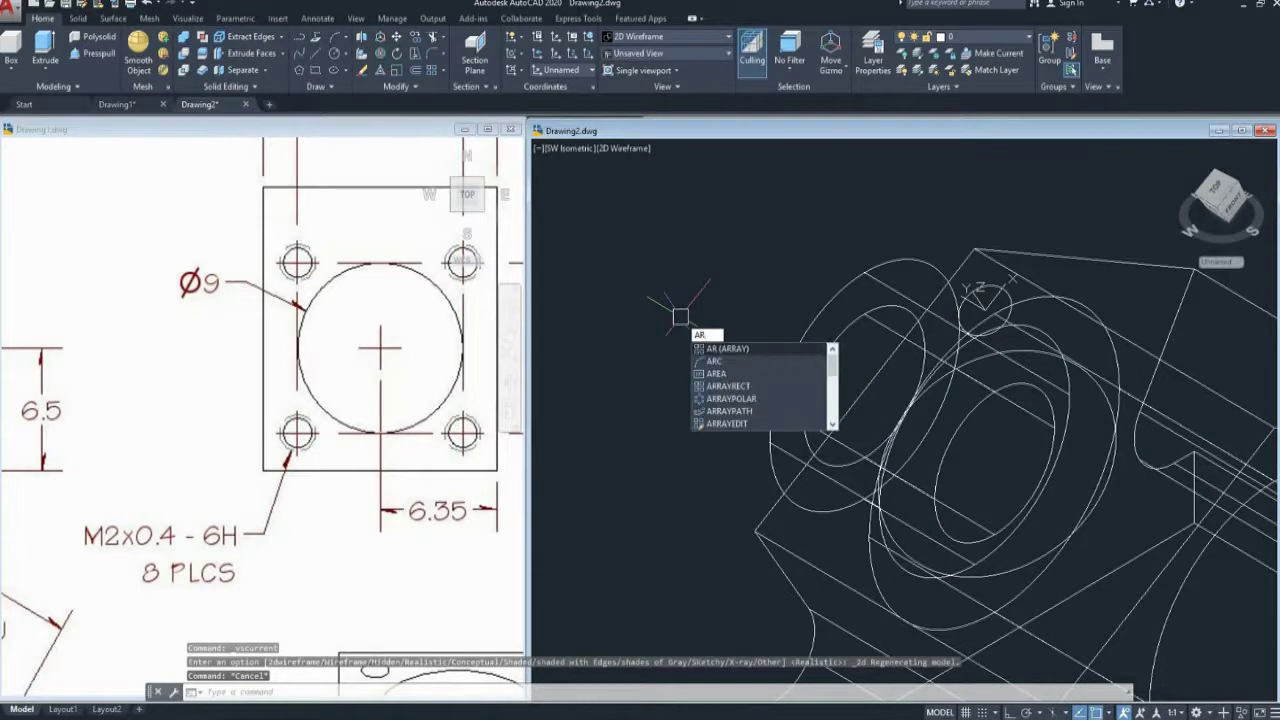
pyautogui.press('Return')
pyautogui.click(953, 297)
pyautogui.press('Return')
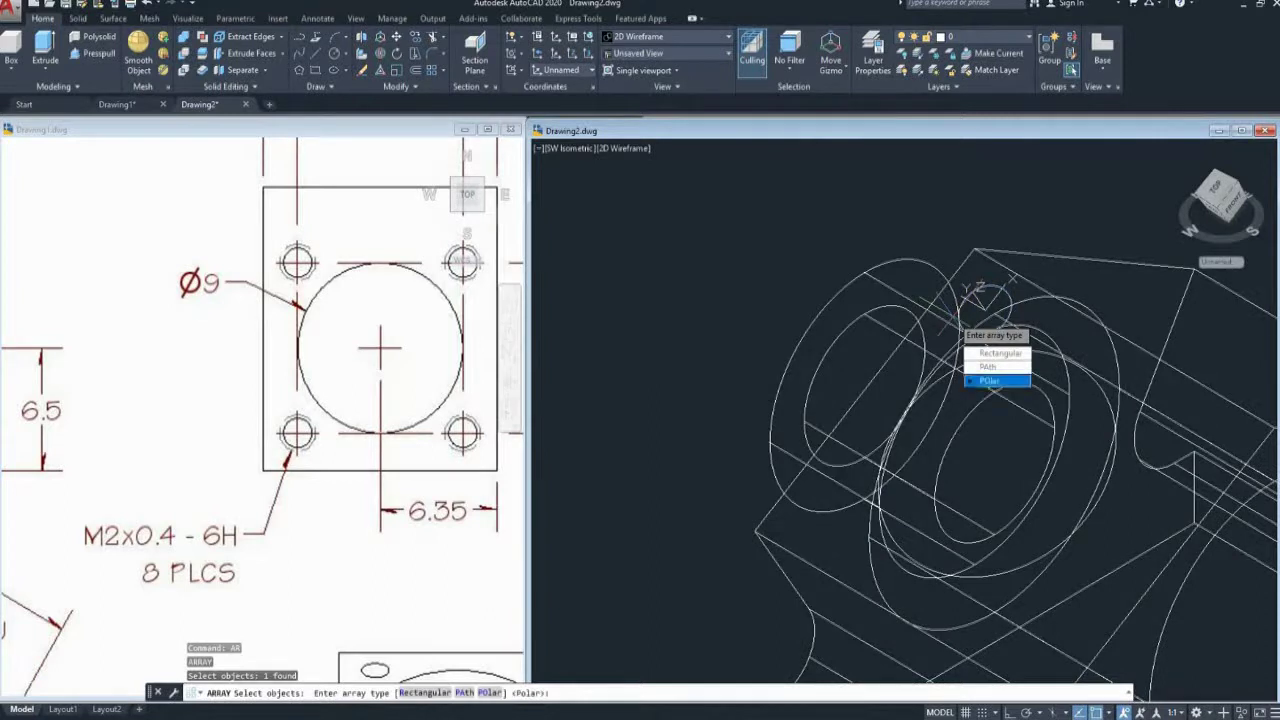
pyautogui.click(990, 381)
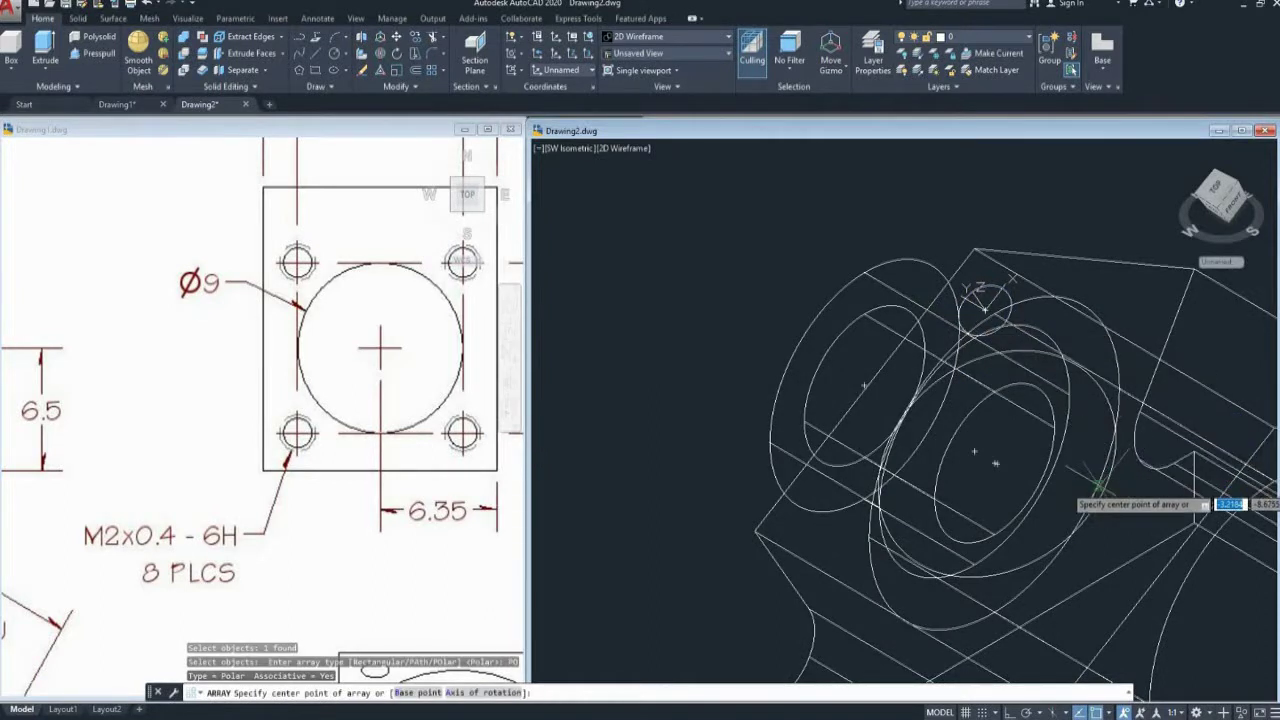
pyautogui.click(985, 458)
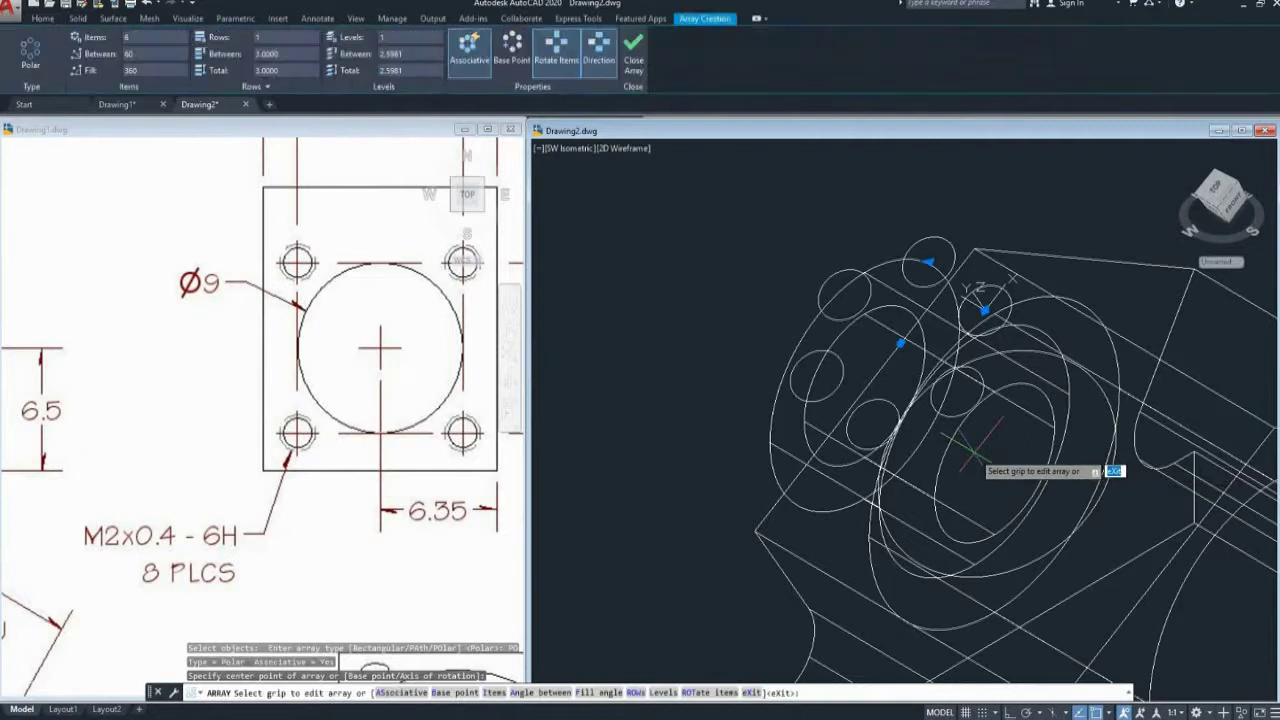
pyautogui.press('Escape')
pyautogui.write('u')
pyautogui.press('Return')
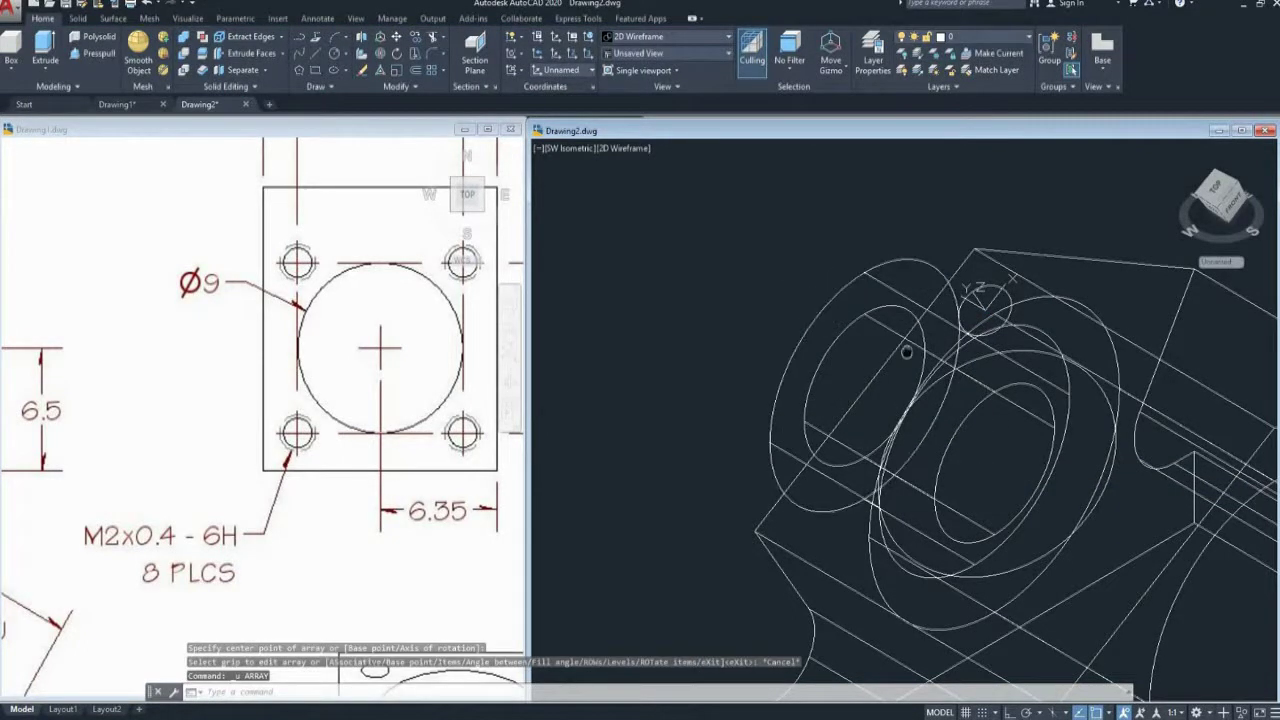
# - Switch to the shaded Realistic visual style and turn on the Navigation Bar
pyautogui.moveTo(906, 352); pyautogui.dragTo(814, 272, button='middle')
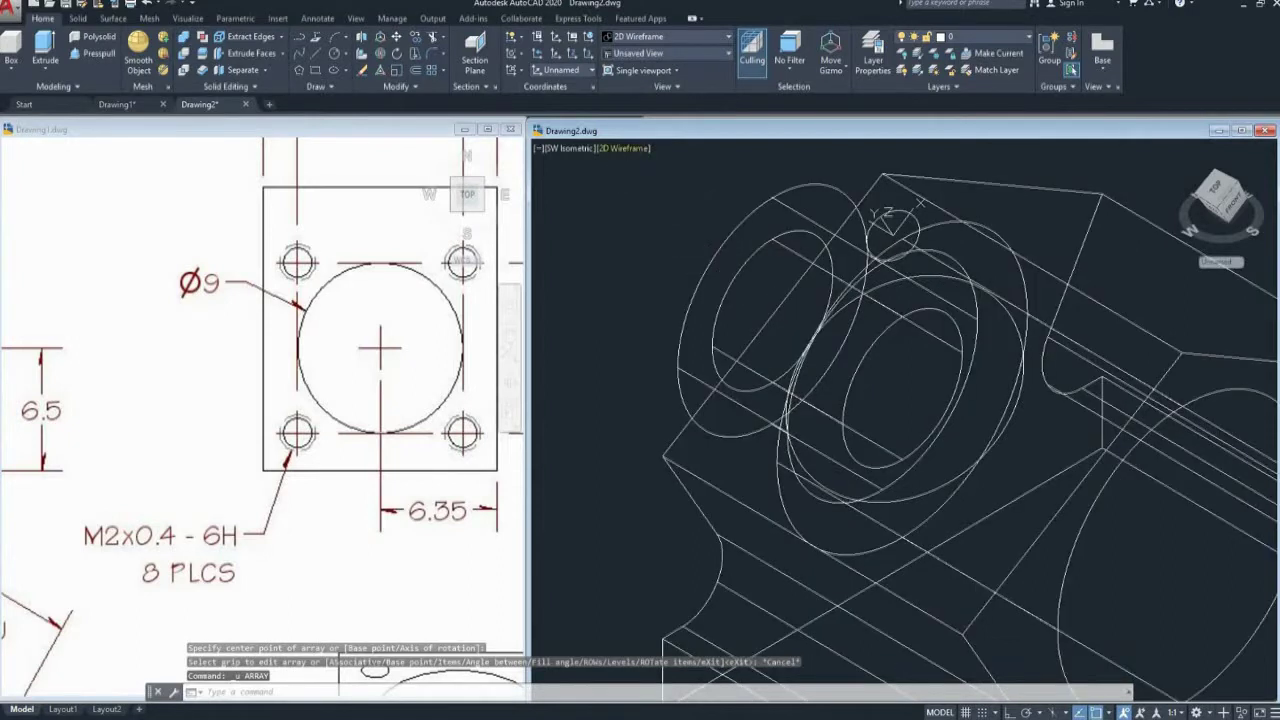
pyautogui.click(1008, 428)
pyautogui.press('Escape')
pyautogui.moveTo(1023, 446); pyautogui.dragTo(1005, 451, button='middle')
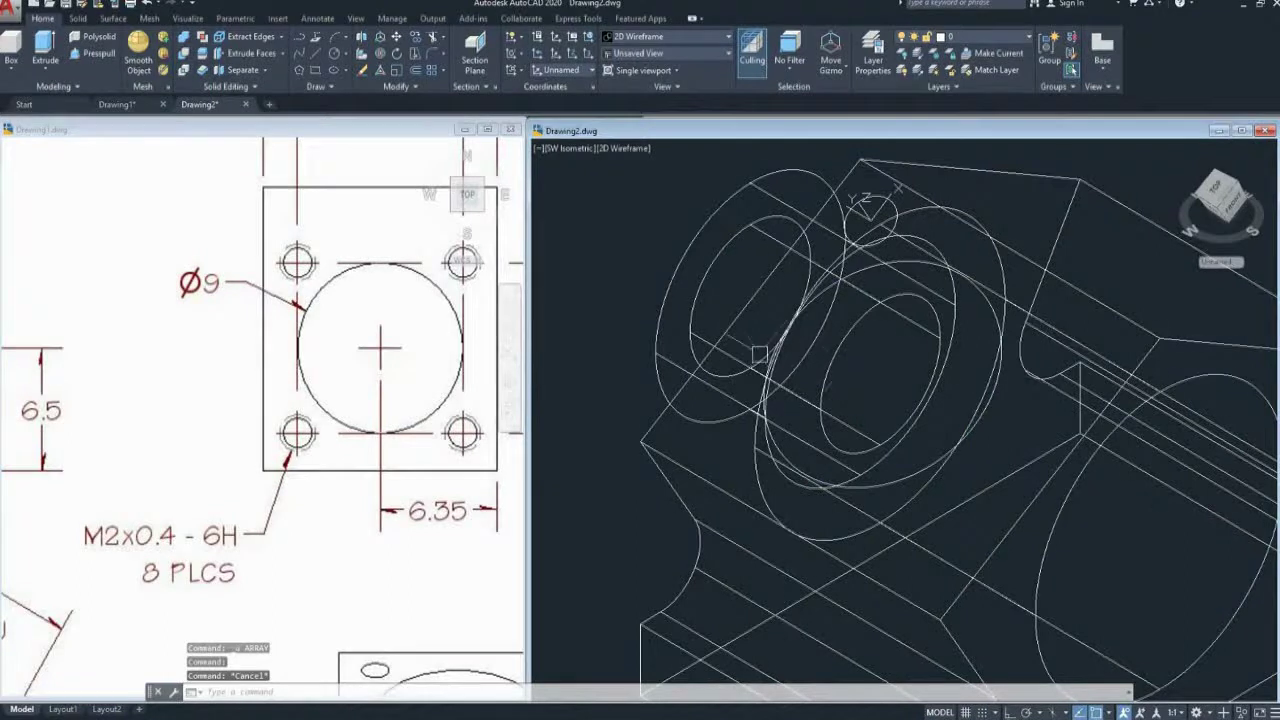
pyautogui.scroll(-2, 748, 385)
pyautogui.scroll(-3, 748, 385)
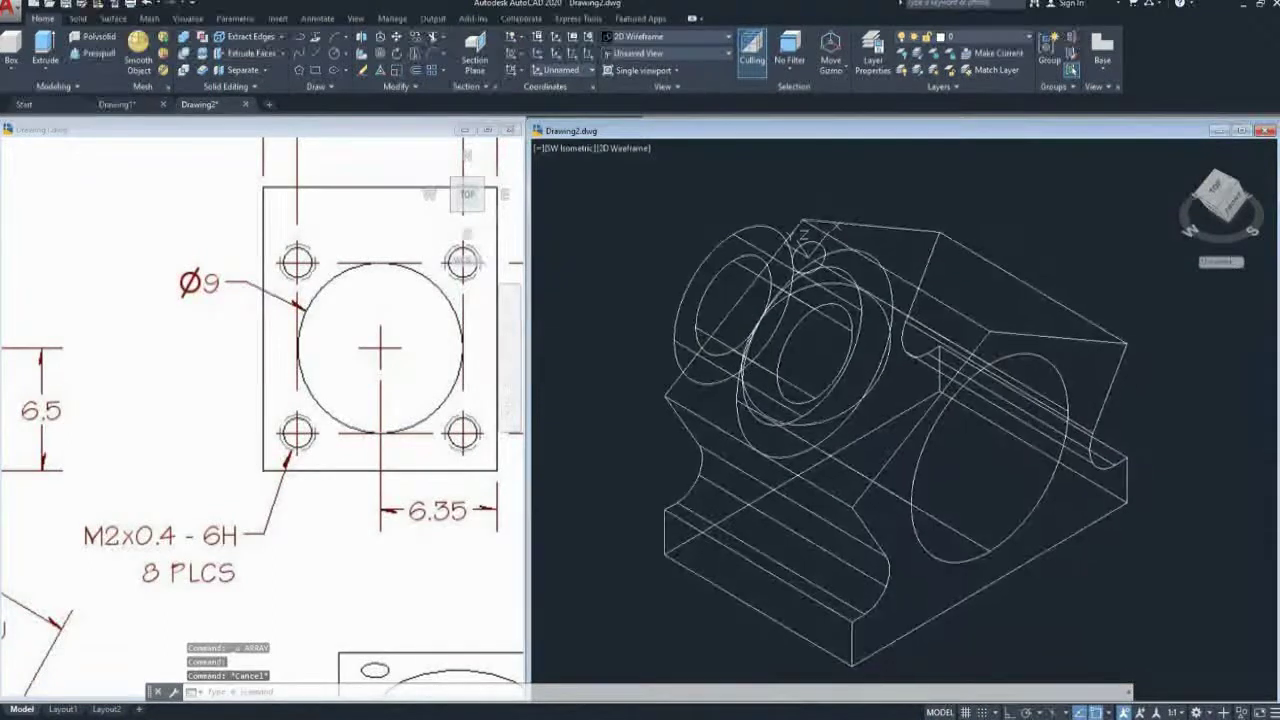
pyautogui.click(622, 148)
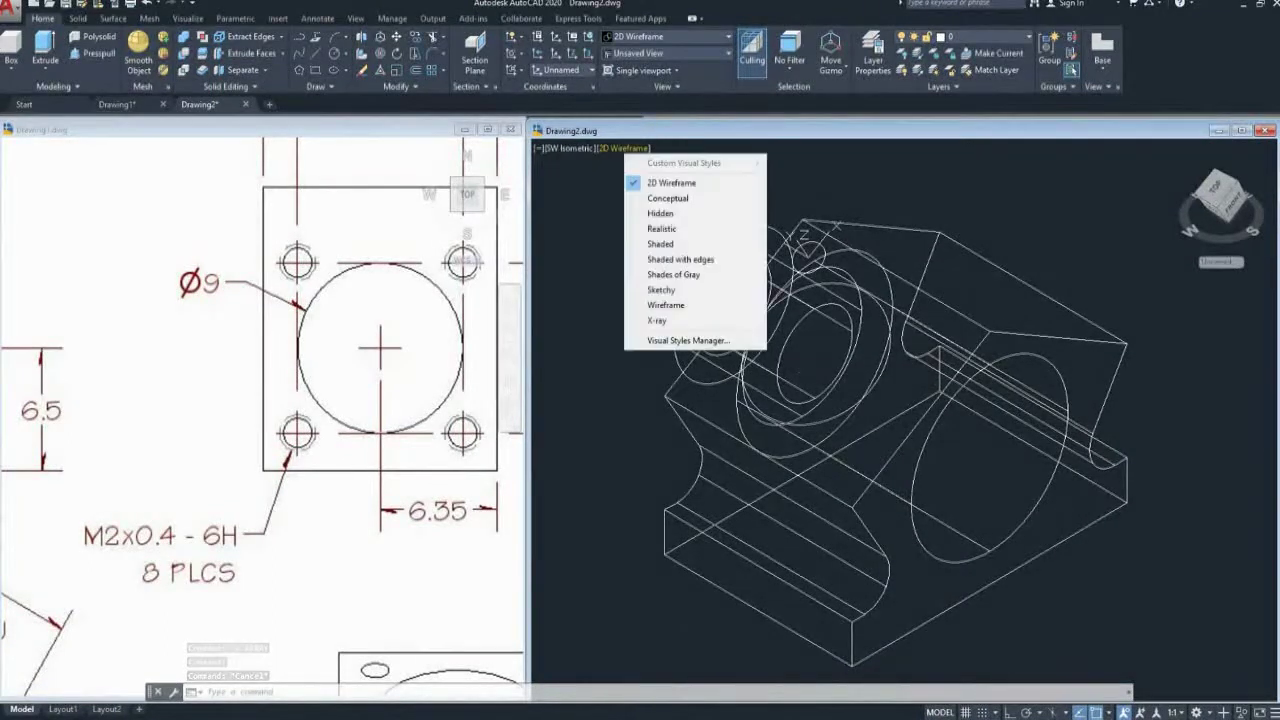
pyautogui.click(662, 228)
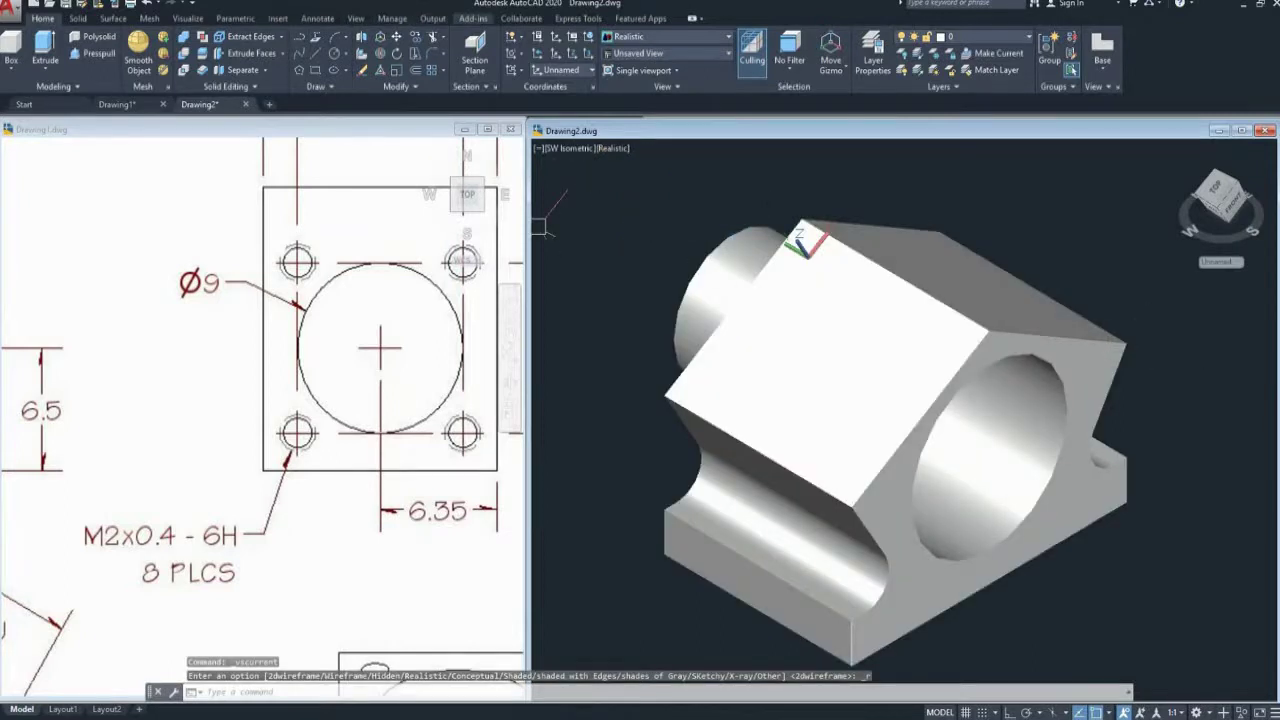
pyautogui.click(355, 18)
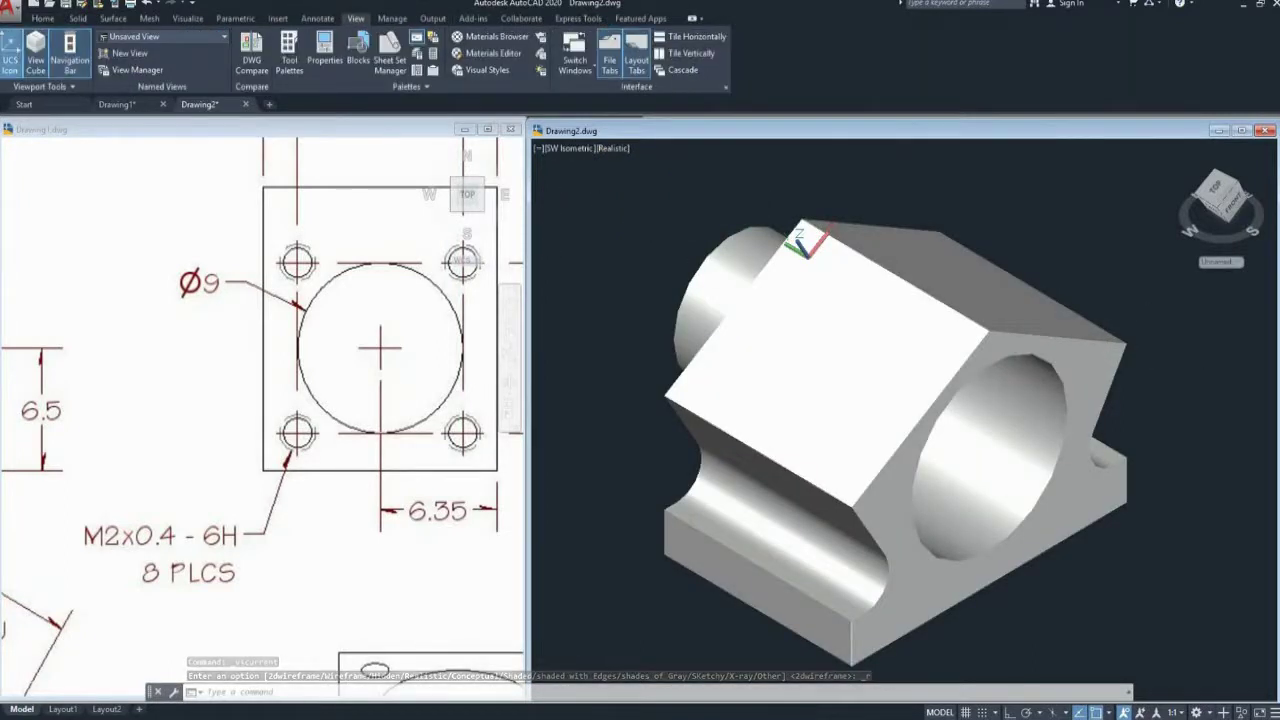
pyautogui.click(70, 50)
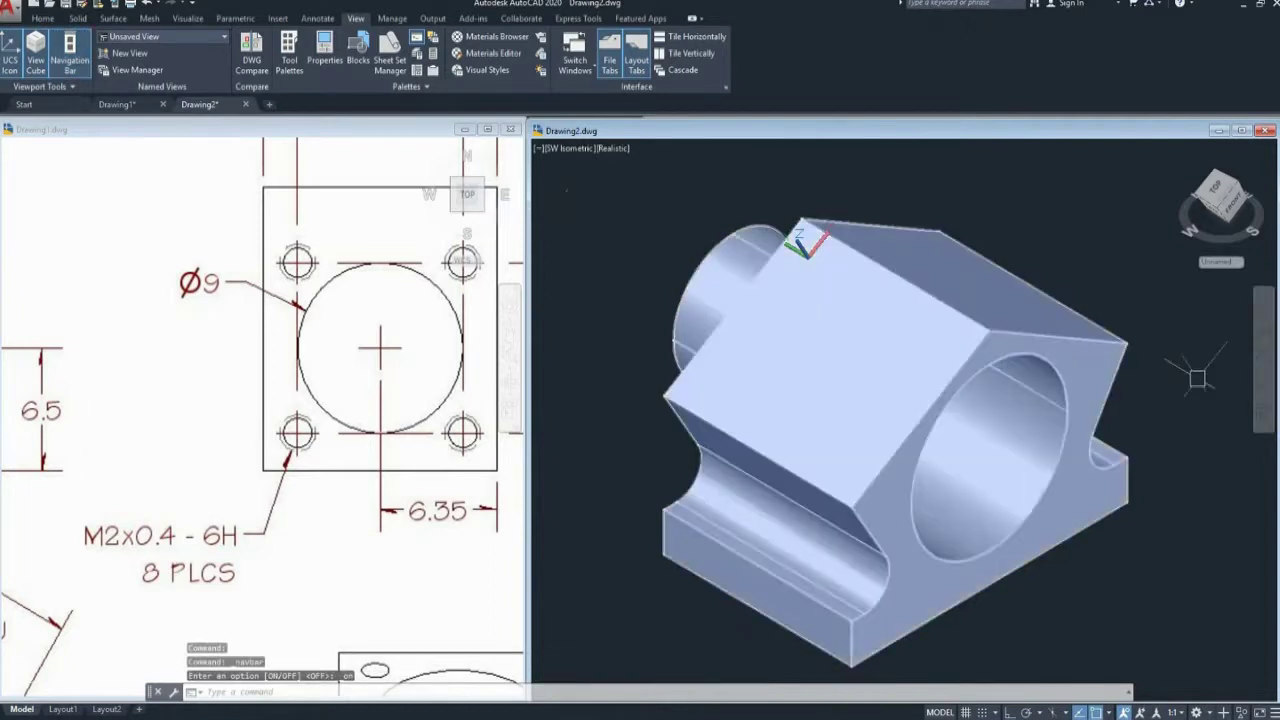
pyautogui.click(1263, 380)
# - Orbit and pan the model to face the circle side of the bracket
pyautogui.moveTo(900, 420)
pyautogui.mouseDown()
pyautogui.moveTo(810, 250)
pyautogui.moveTo(745, 335)
pyautogui.moveTo(886, 362)
pyautogui.mouseUp()
pyautogui.press('Escape')
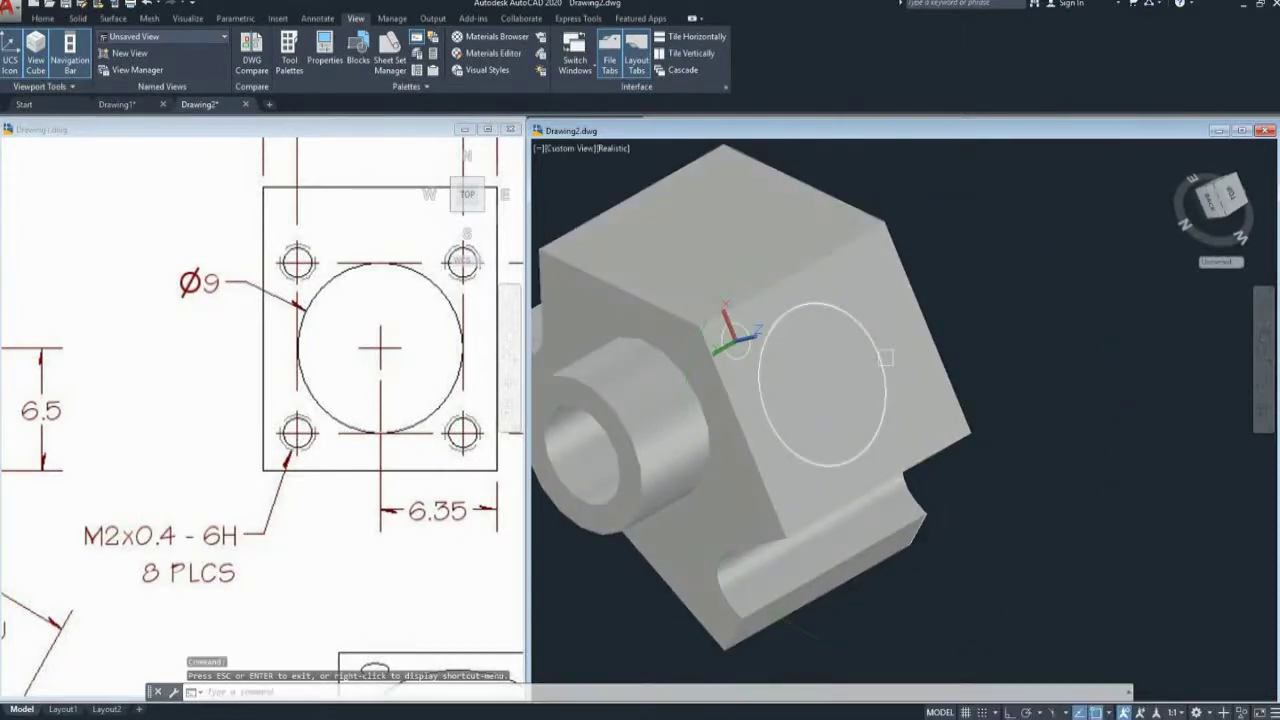
pyautogui.moveTo(886, 362); pyautogui.dragTo(914, 370, button='middle')
pyautogui.moveTo(914, 370); pyautogui.dragTo(966, 383)
pyautogui.press('Escape')
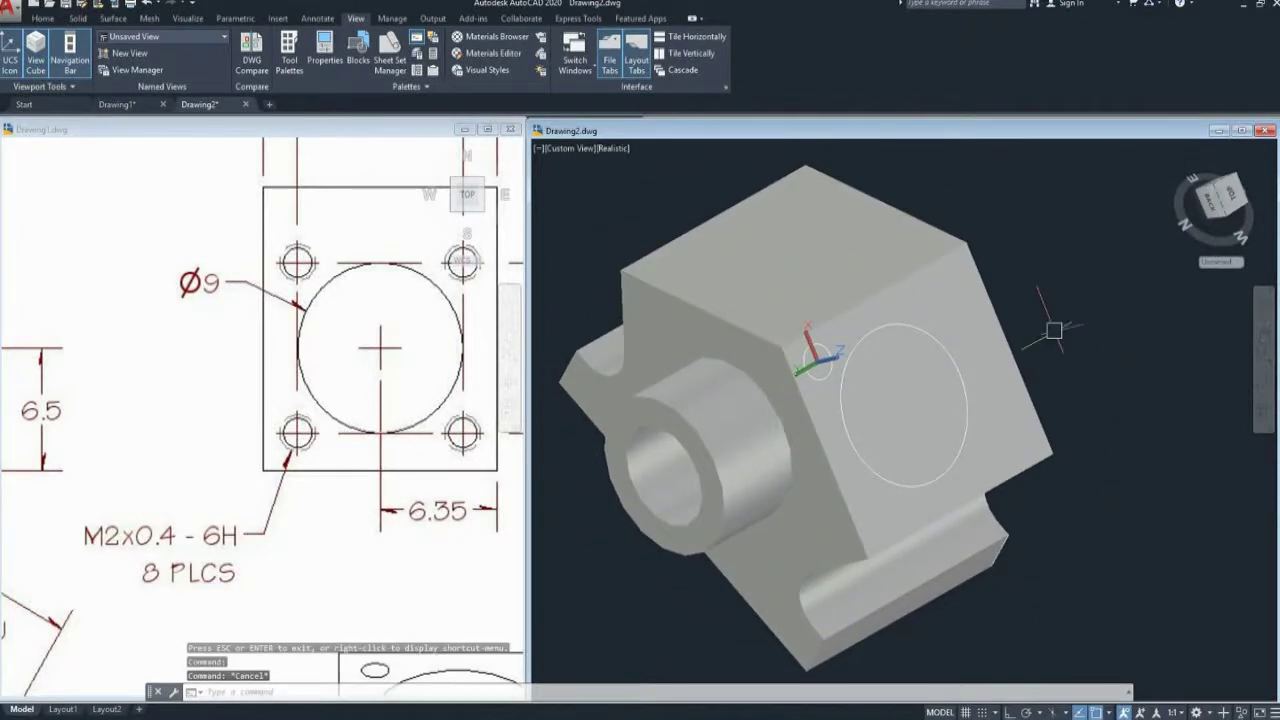
# - Polar-array the small hole circle into four copies around the 9-diameter circle's centre
pyautogui.write('AR')
pyautogui.press('Return')
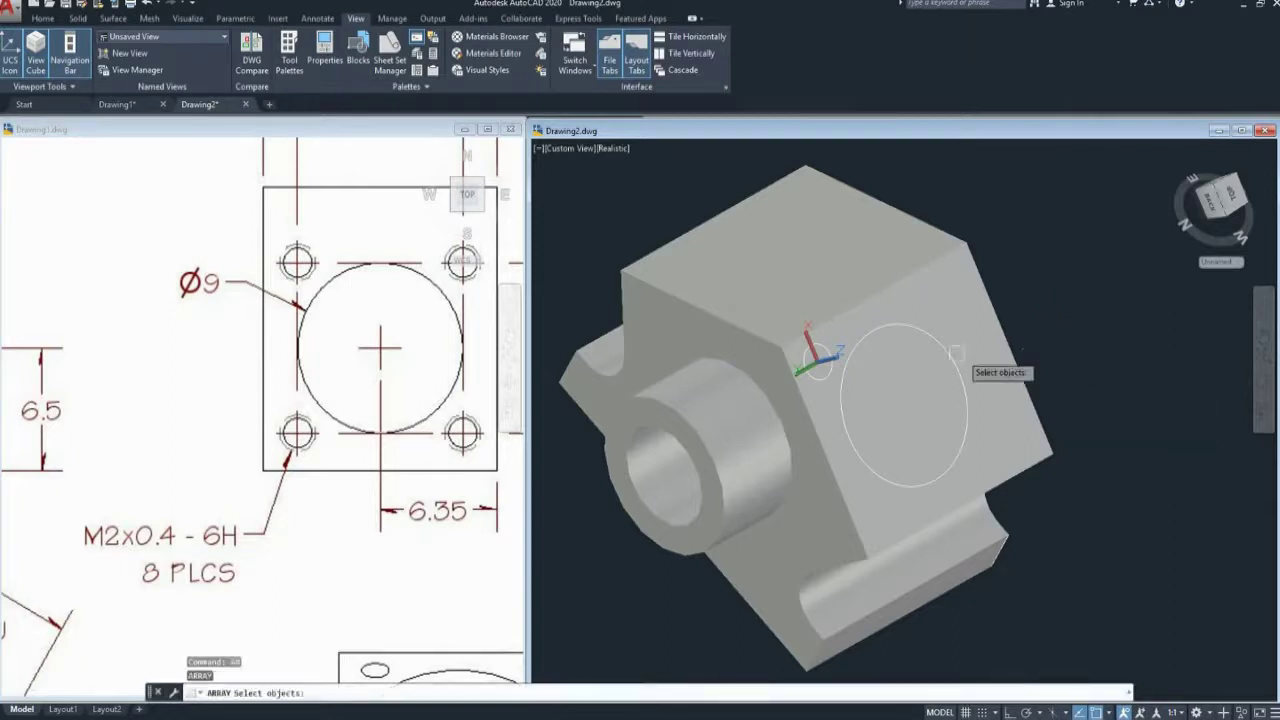
pyautogui.click(847, 368)
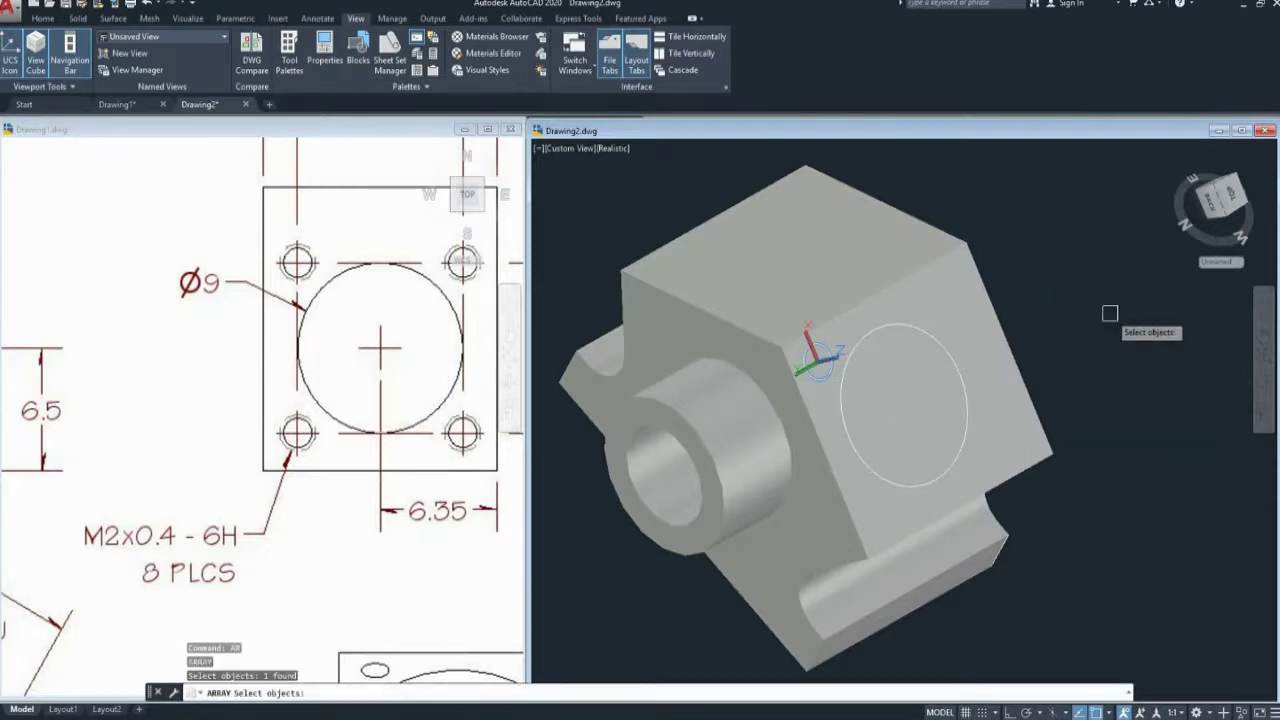
pyautogui.press('Return')
pyautogui.click(1138, 372)
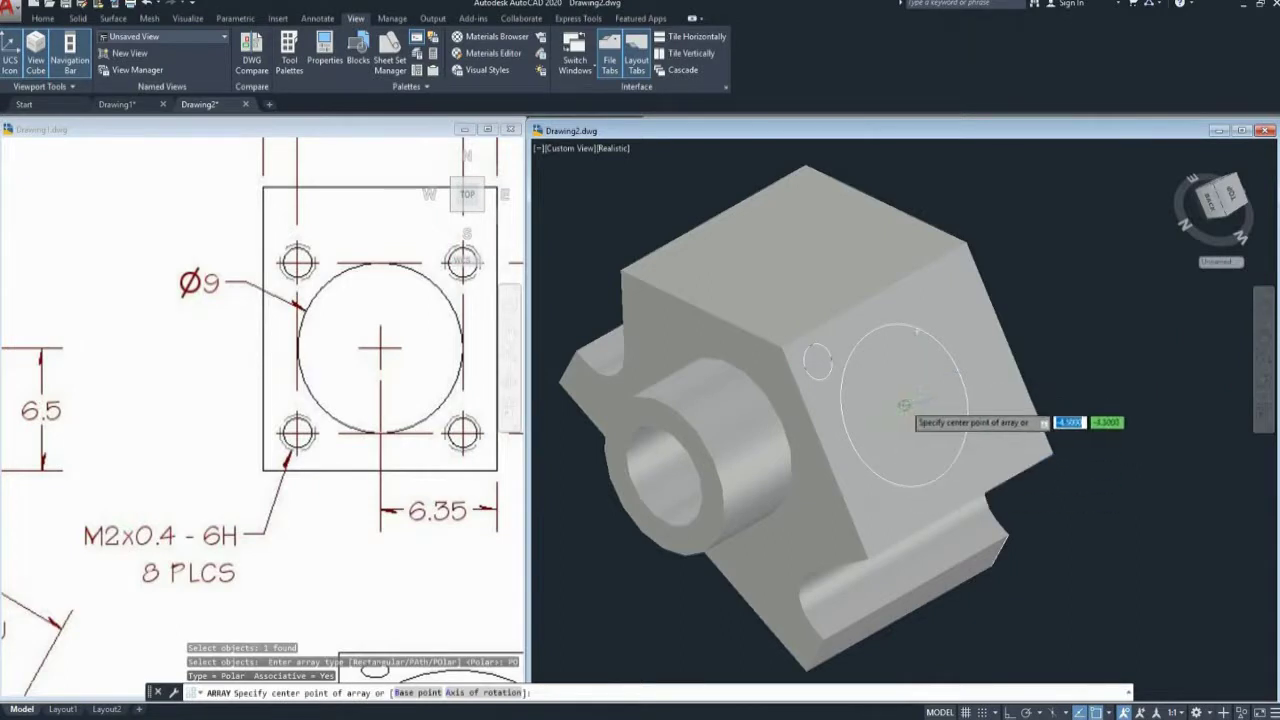
pyautogui.click(902, 406)
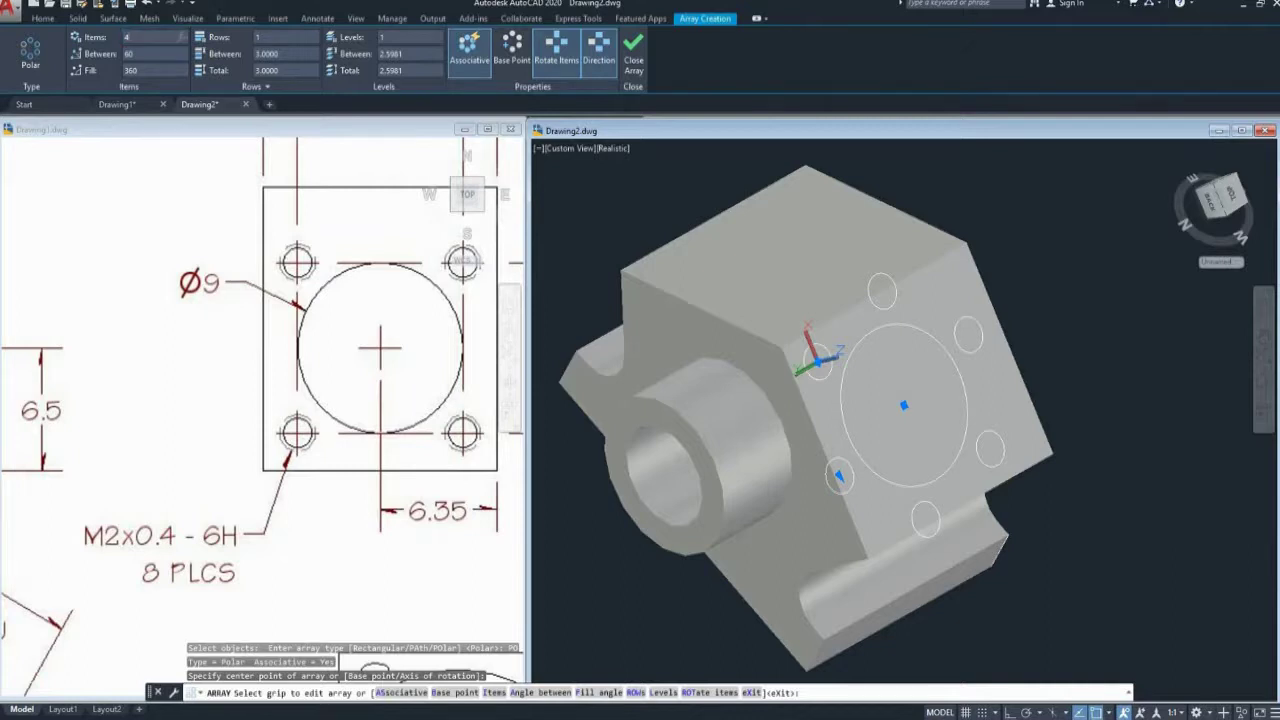
pyautogui.press('Escape')
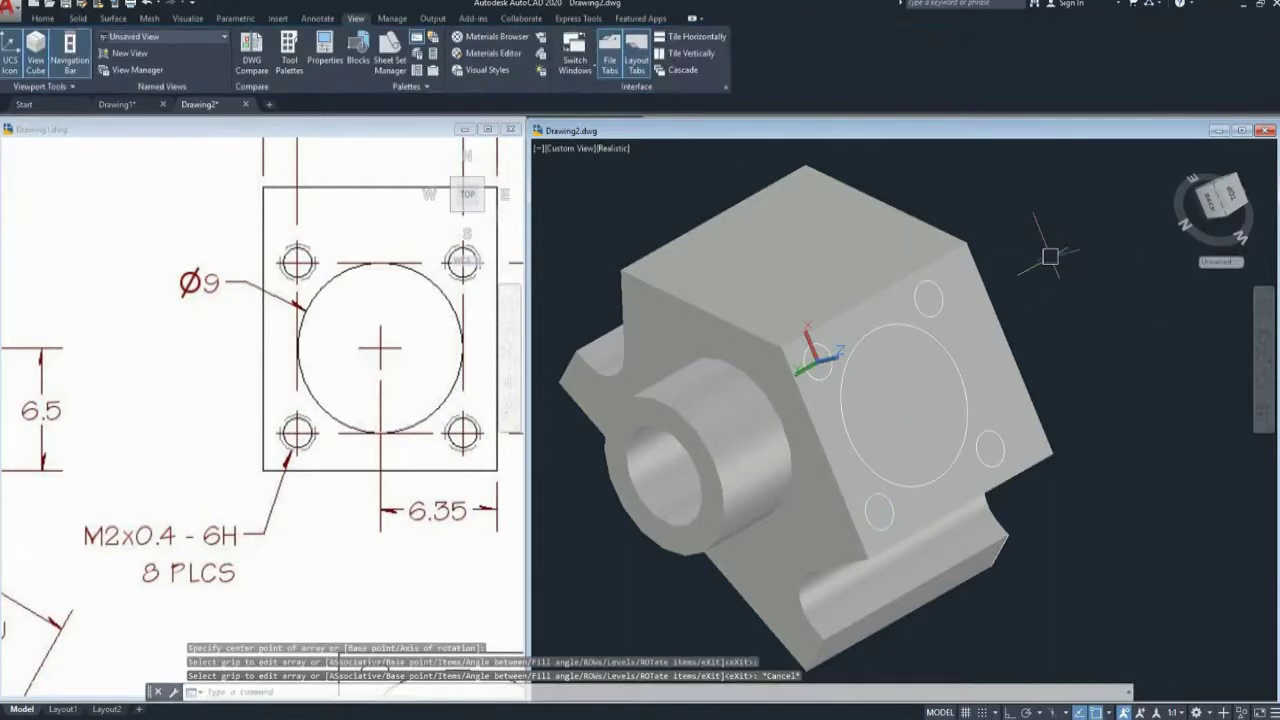
pyautogui.moveTo(1050, 256); pyautogui.dragTo(1065, 261, button='middle')
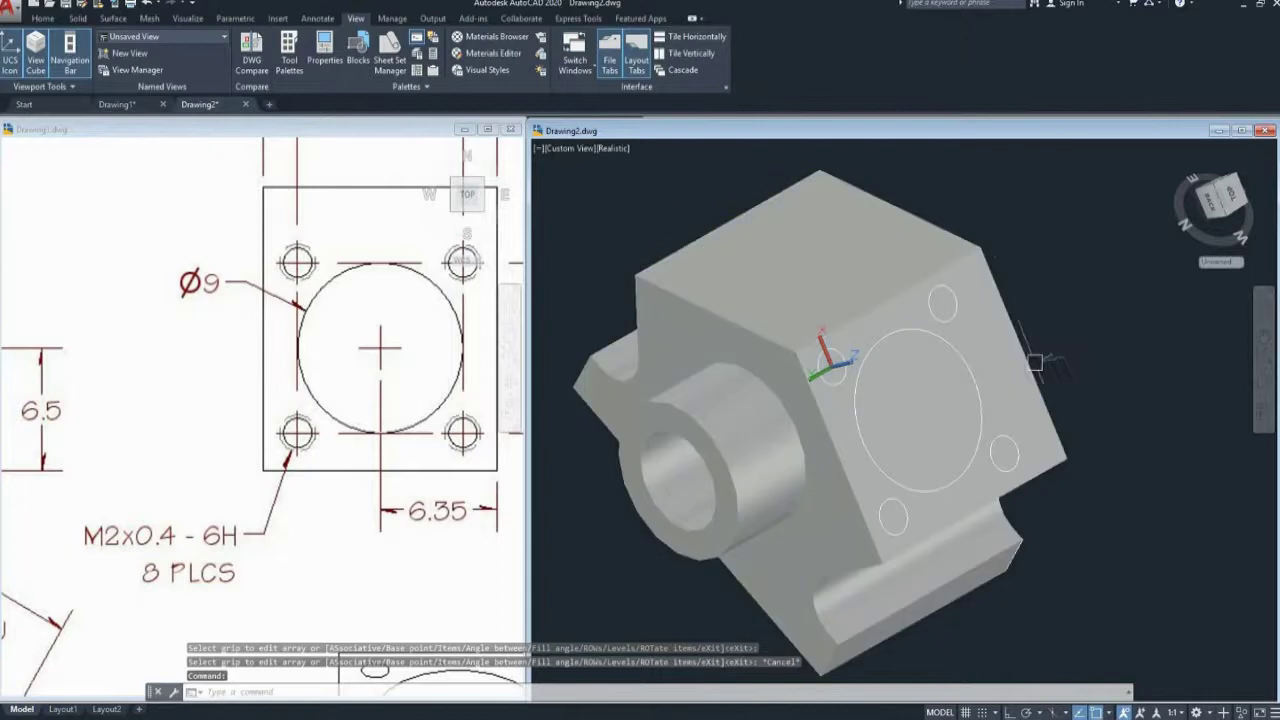
pyautogui.click(1263, 381)
pyautogui.moveTo(1000, 420)
pyautogui.mouseDown()
pyautogui.moveTo(880, 420)
pyautogui.moveTo(930, 400)
pyautogui.moveTo(924, 419)
pyautogui.mouseUp()
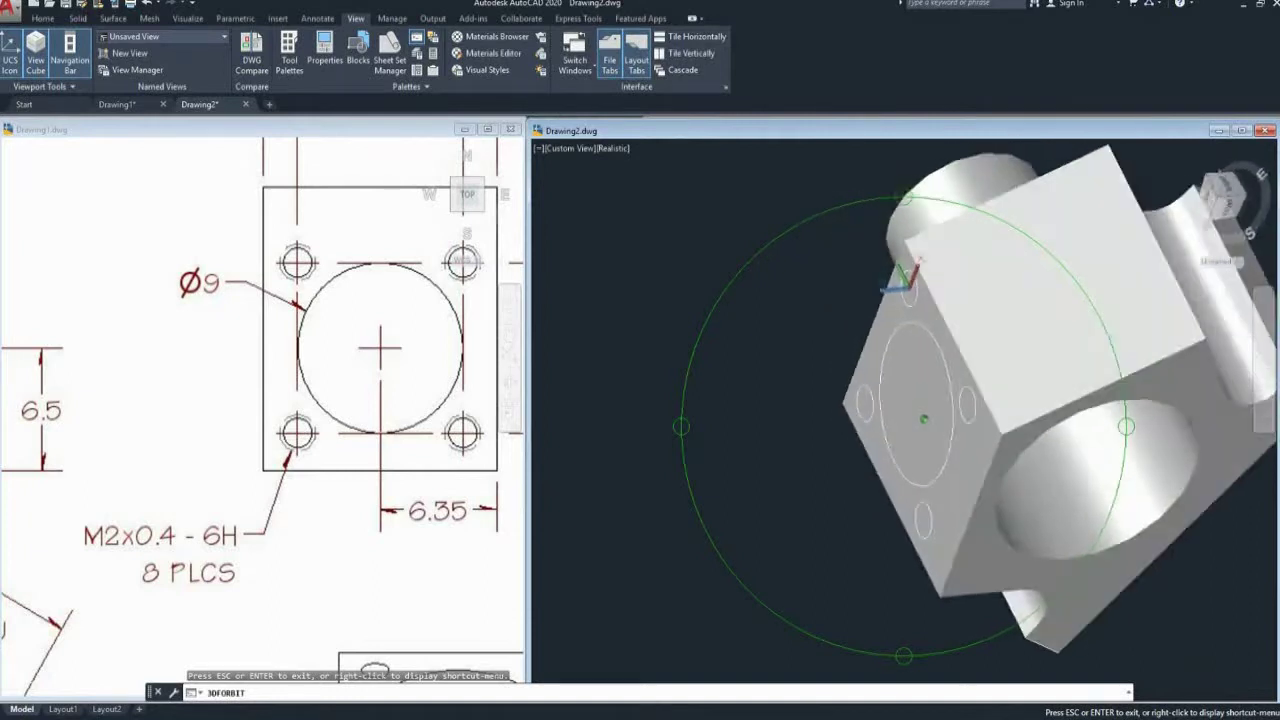
# - Press-pull the large circle 8 deep into the bracket face to form the bore
pyautogui.press('Escape')
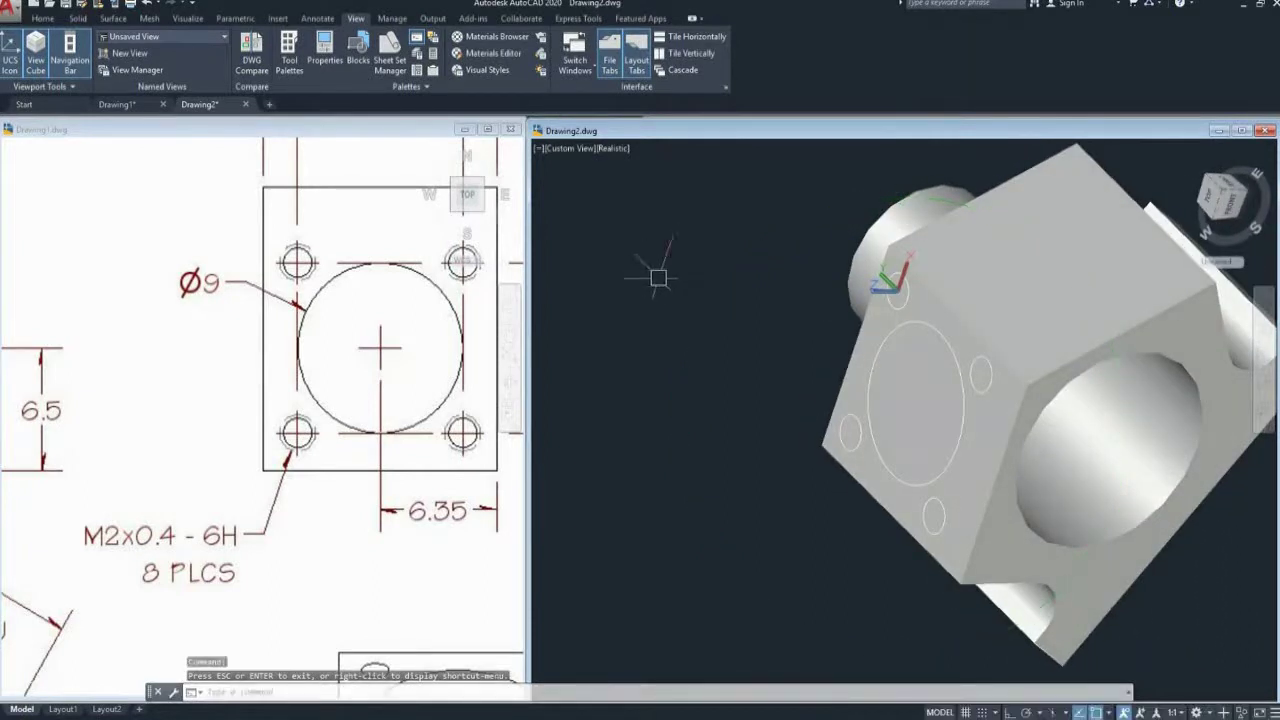
pyautogui.click(42, 18)
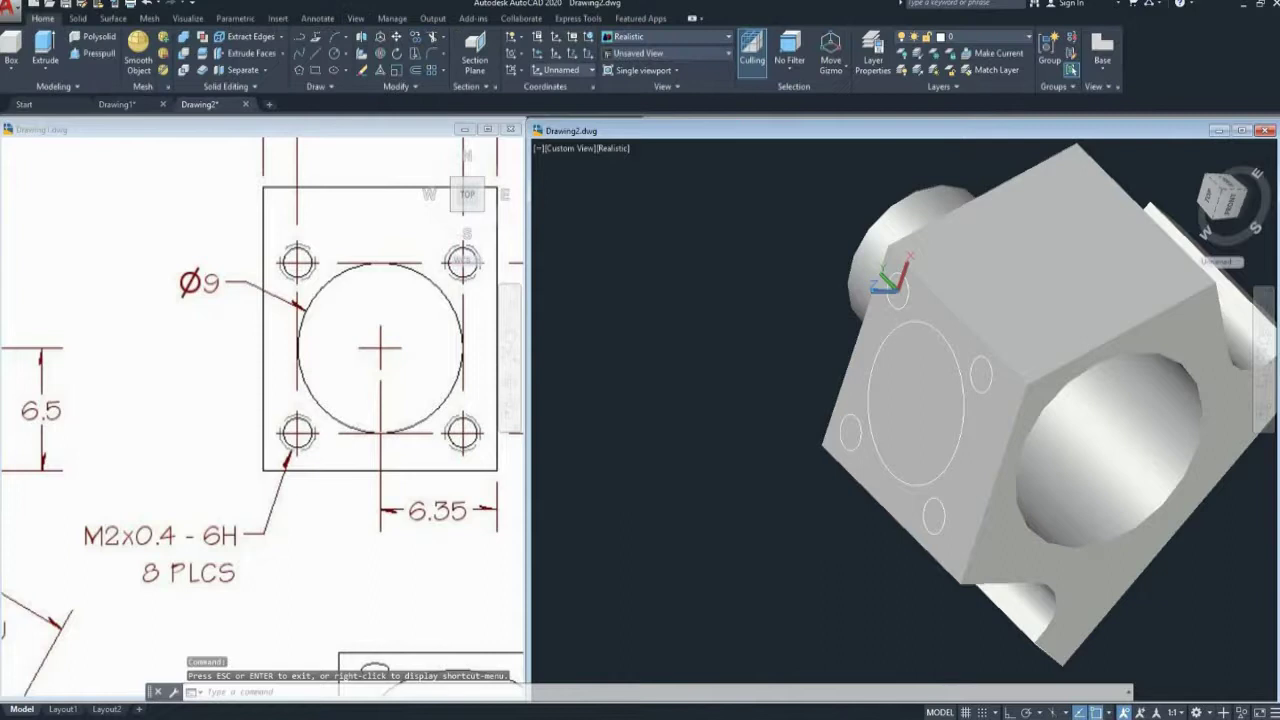
pyautogui.click(93, 52)
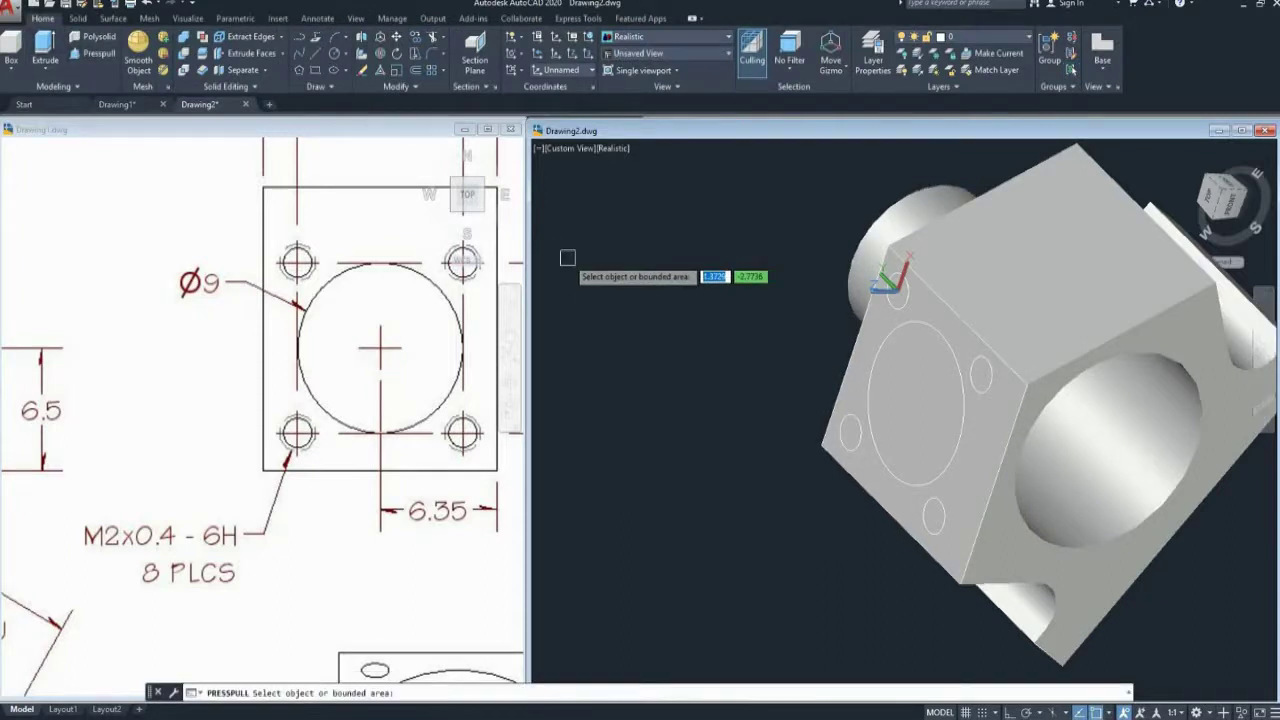
pyautogui.click(903, 395)
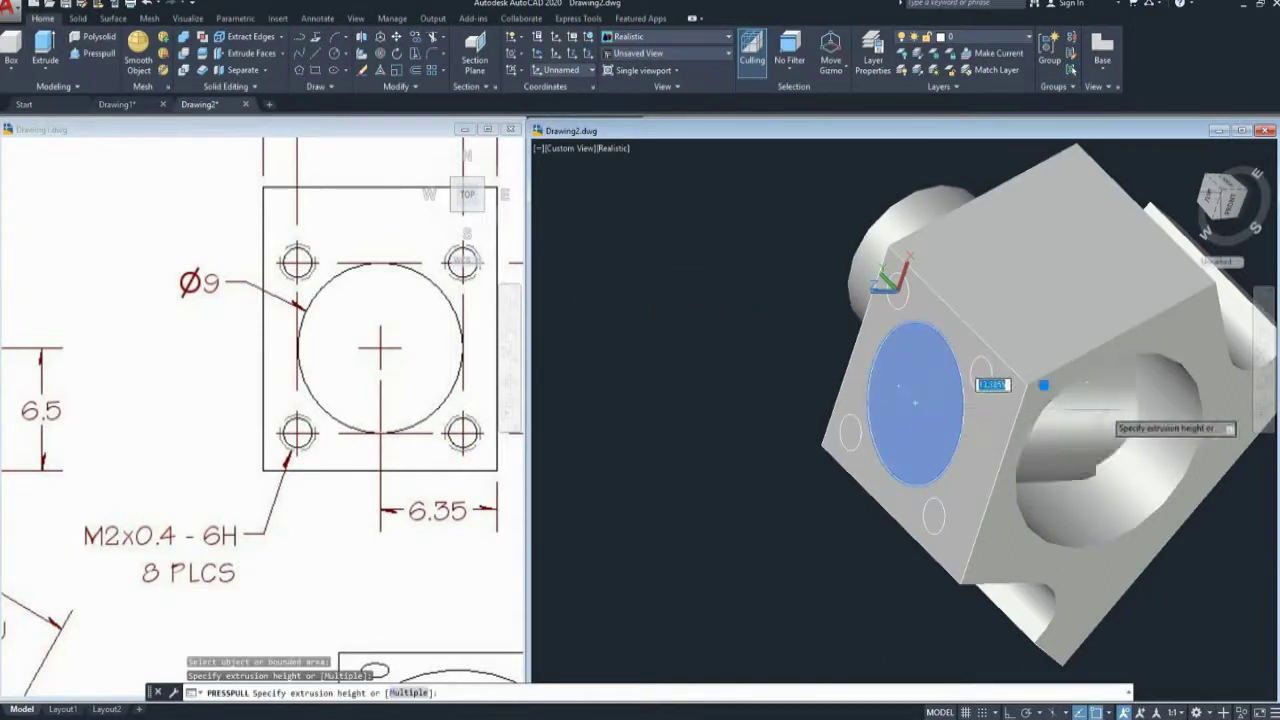
pyautogui.write('8')
pyautogui.press('Return')
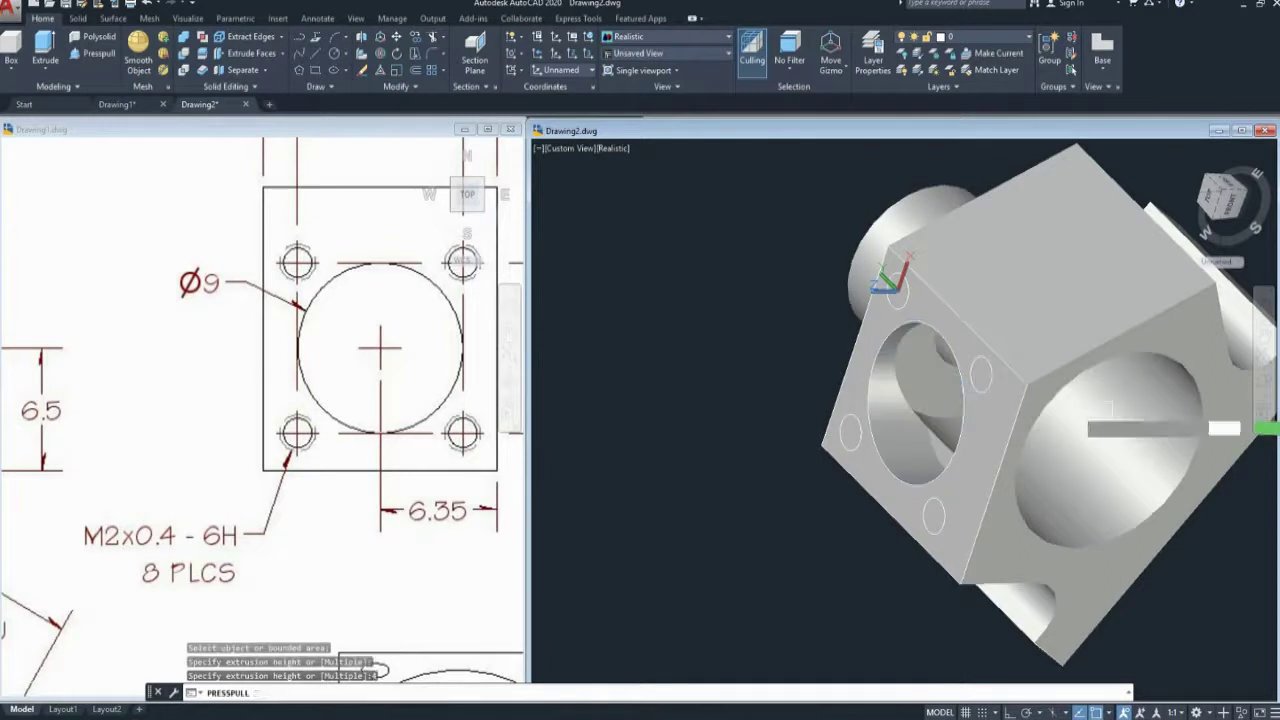
# - Press-pull each of the four small arrayed circles 8 deep to cut the holes
pyautogui.keyDown('shift'); pyautogui.moveTo(850, 438); pyautogui.dragTo(831, 426, button='middle'); pyautogui.keyUp('shift')
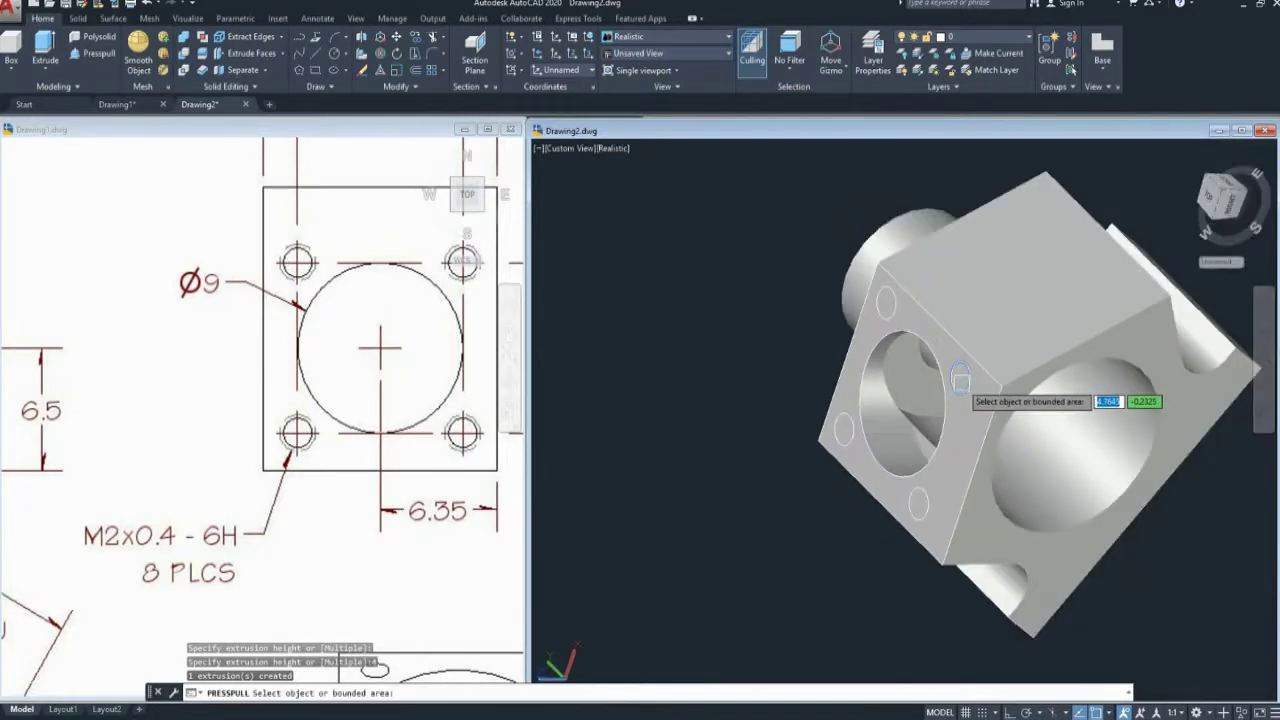
pyautogui.click(960, 377)
pyautogui.write('8')
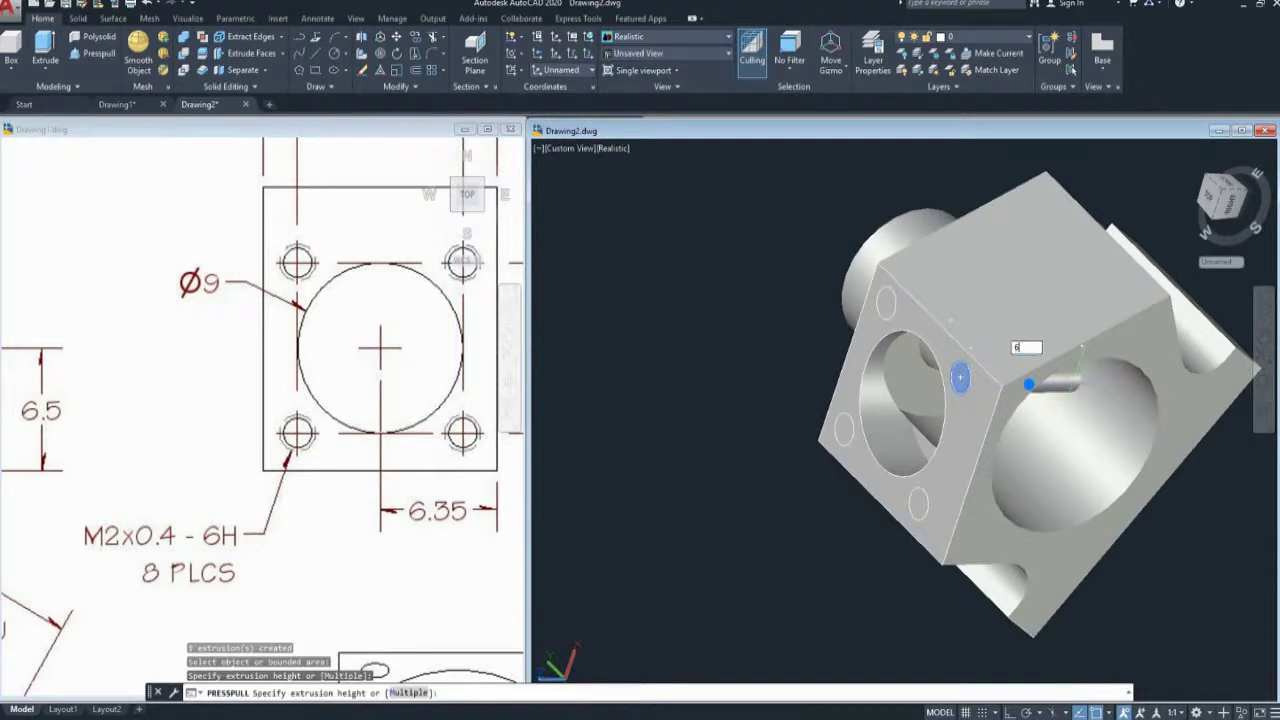
pyautogui.press('Return')
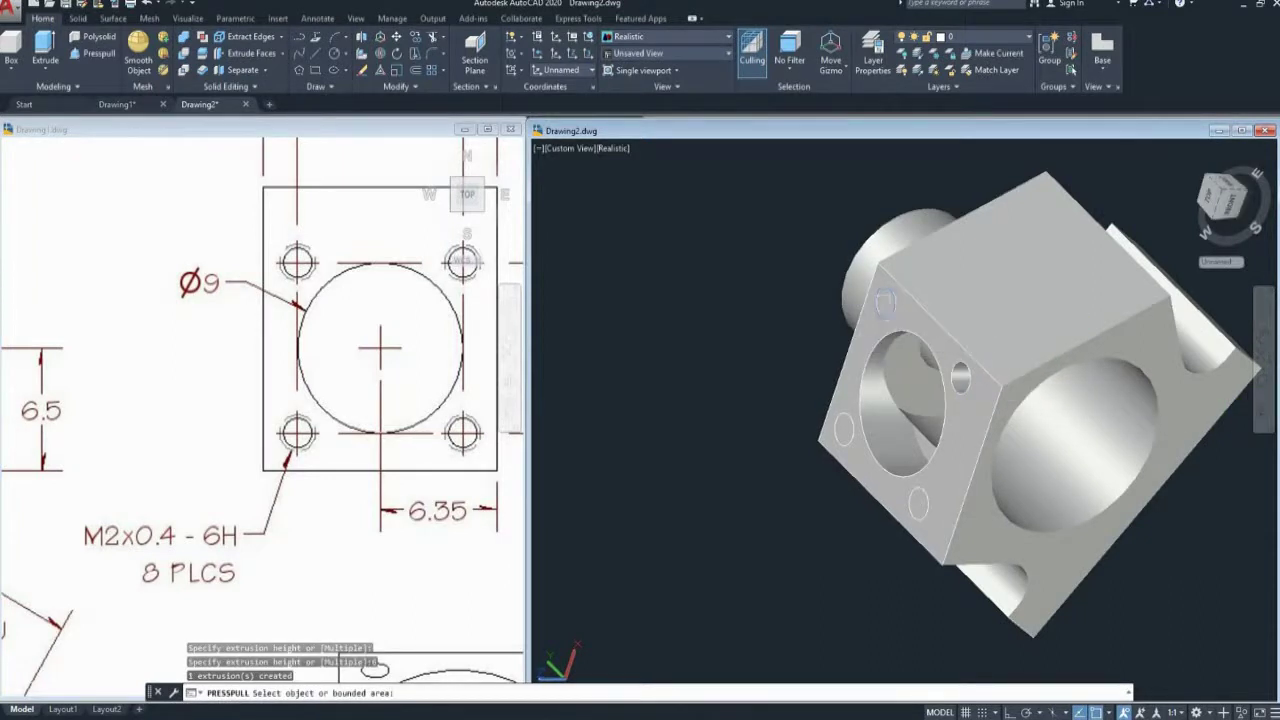
pyautogui.click(885, 302)
pyautogui.moveTo(730, 300); pyautogui.dragTo(650, 356, button='middle')
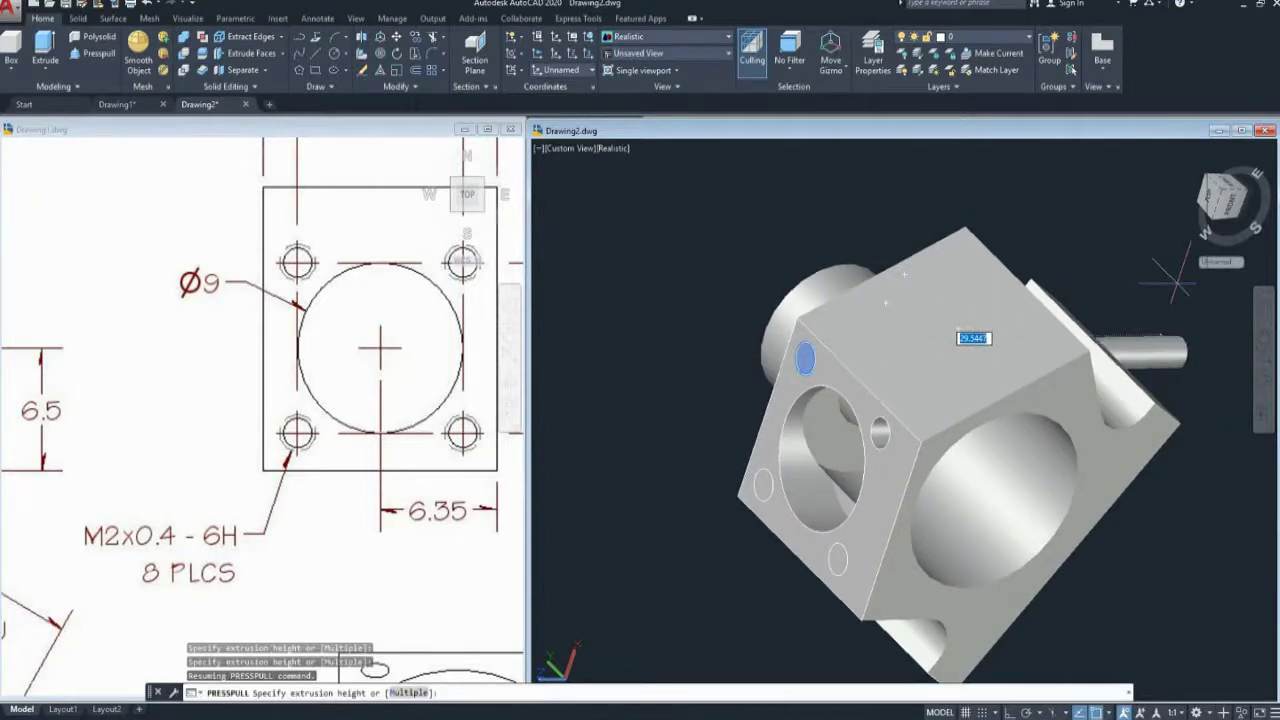
pyautogui.write('6')
pyautogui.press('Return')
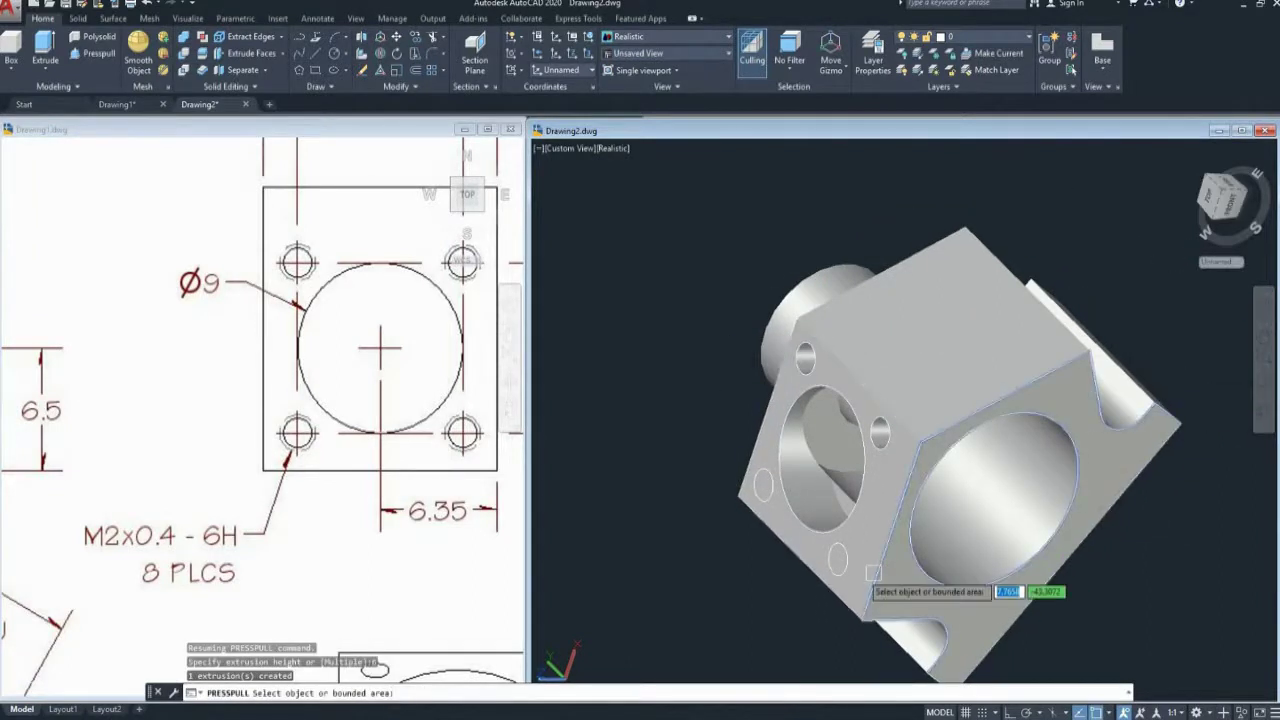
pyautogui.click(837, 561)
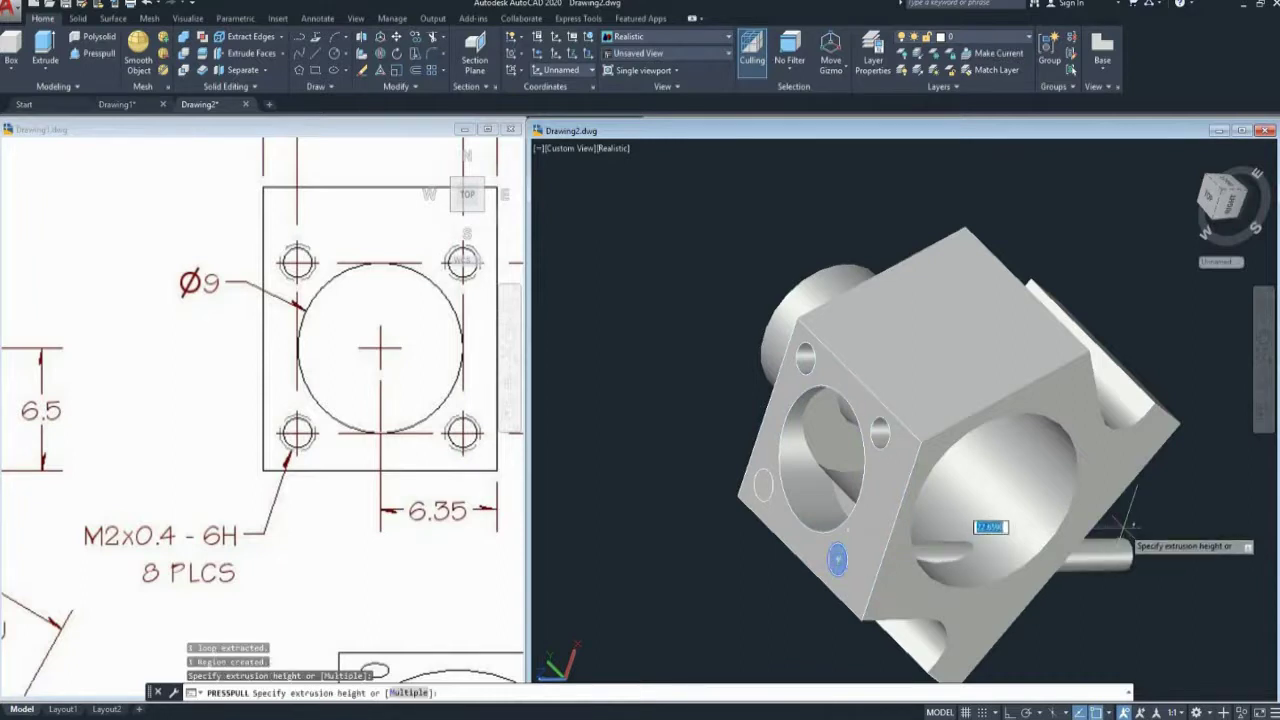
pyautogui.write('6')
pyautogui.press('Return')
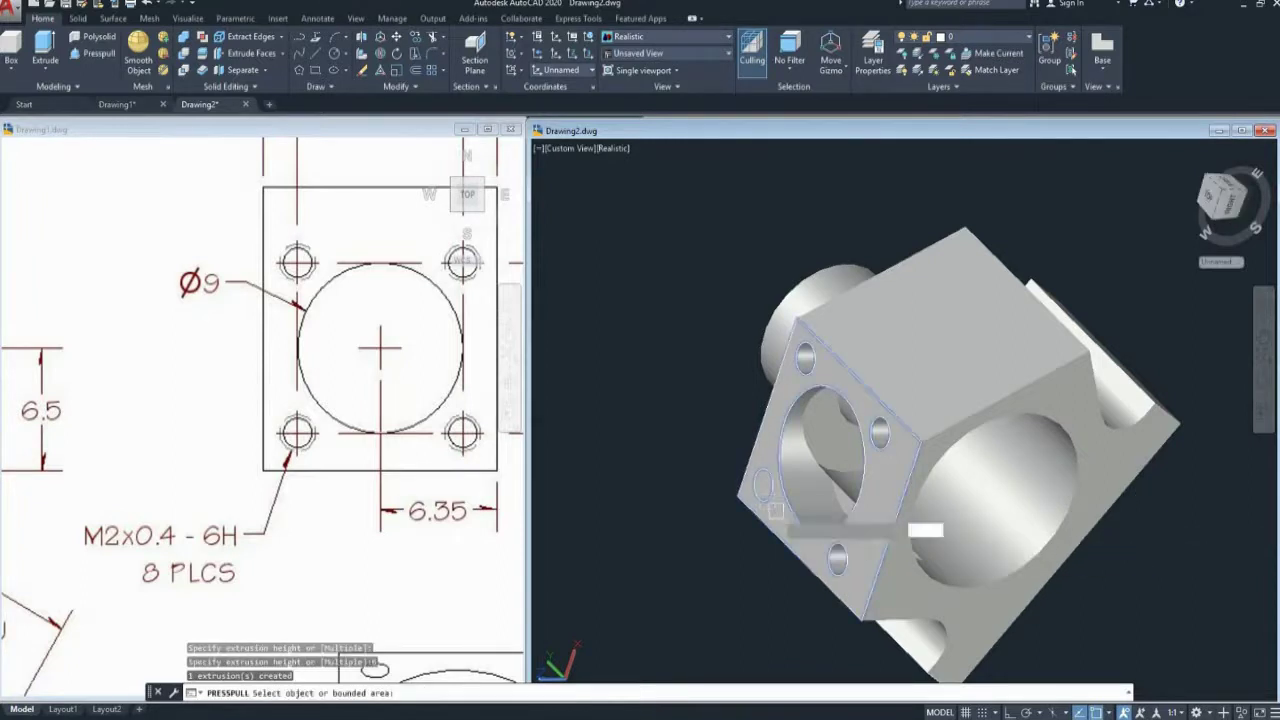
pyautogui.click(762, 486)
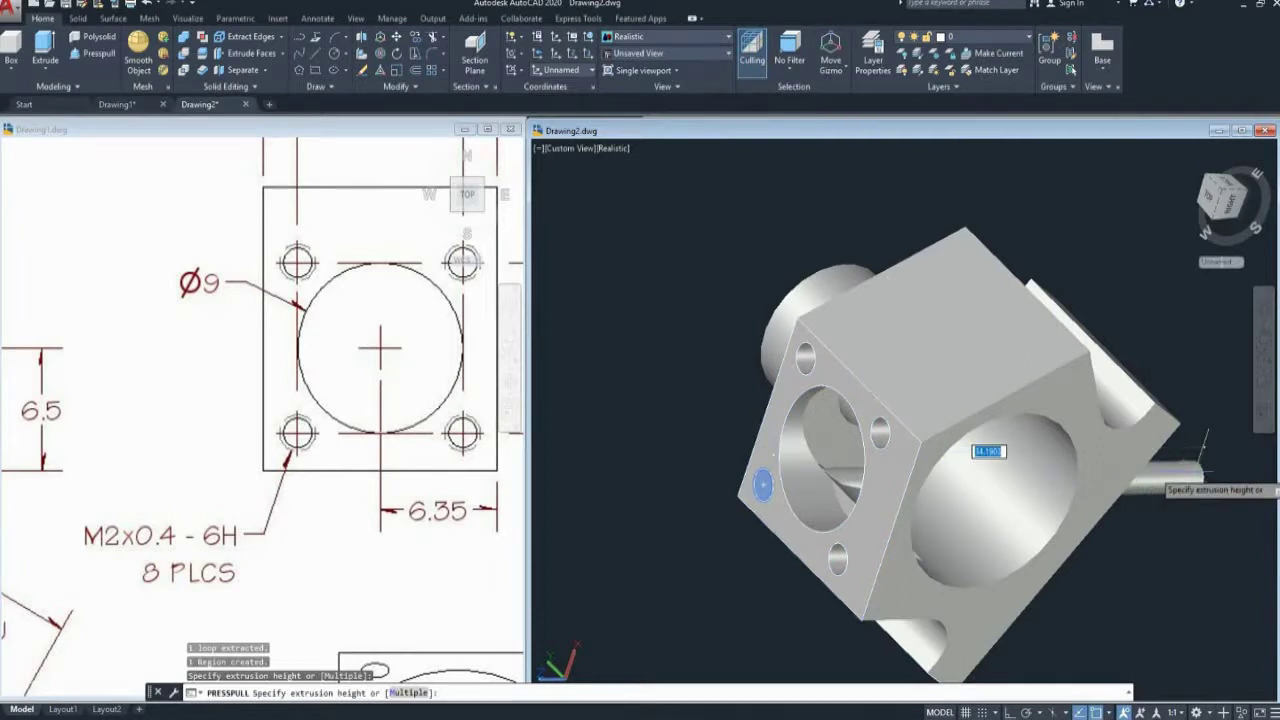
pyautogui.press('Return')
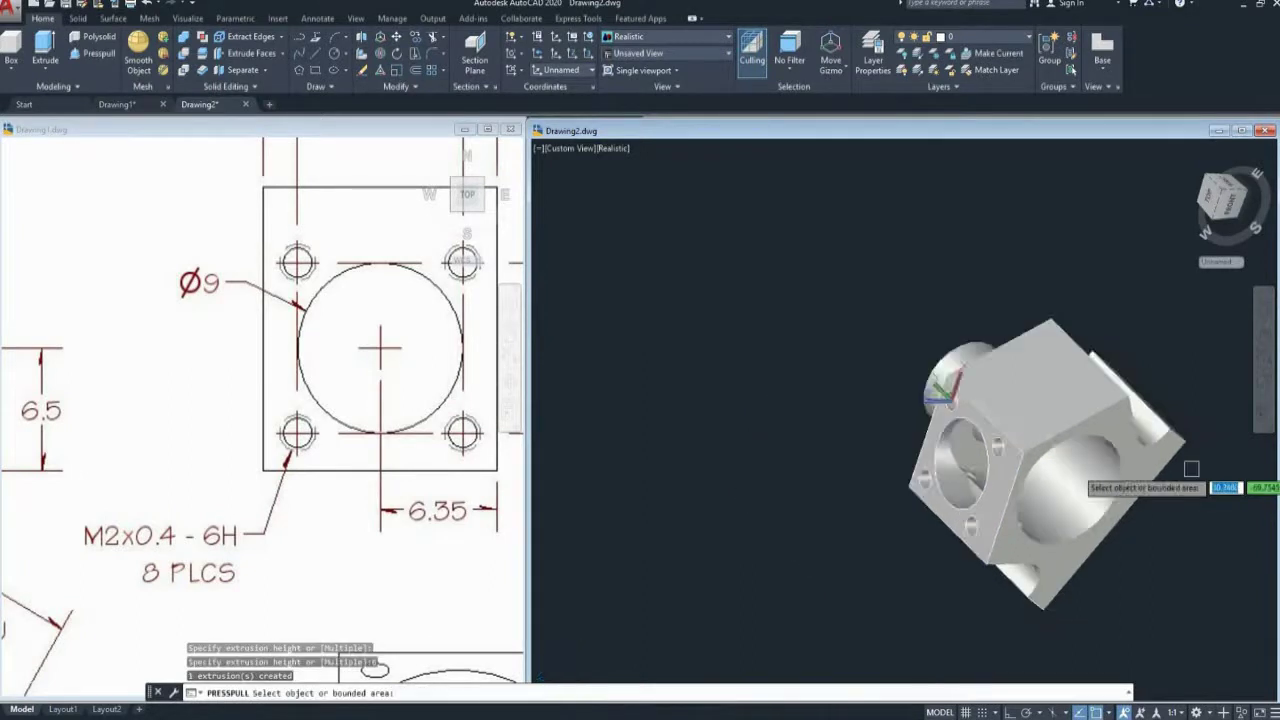
pyautogui.scroll(-2, 1100, 450)
pyautogui.moveTo(1200, 440); pyautogui.dragTo(1045, 430, button='middle')
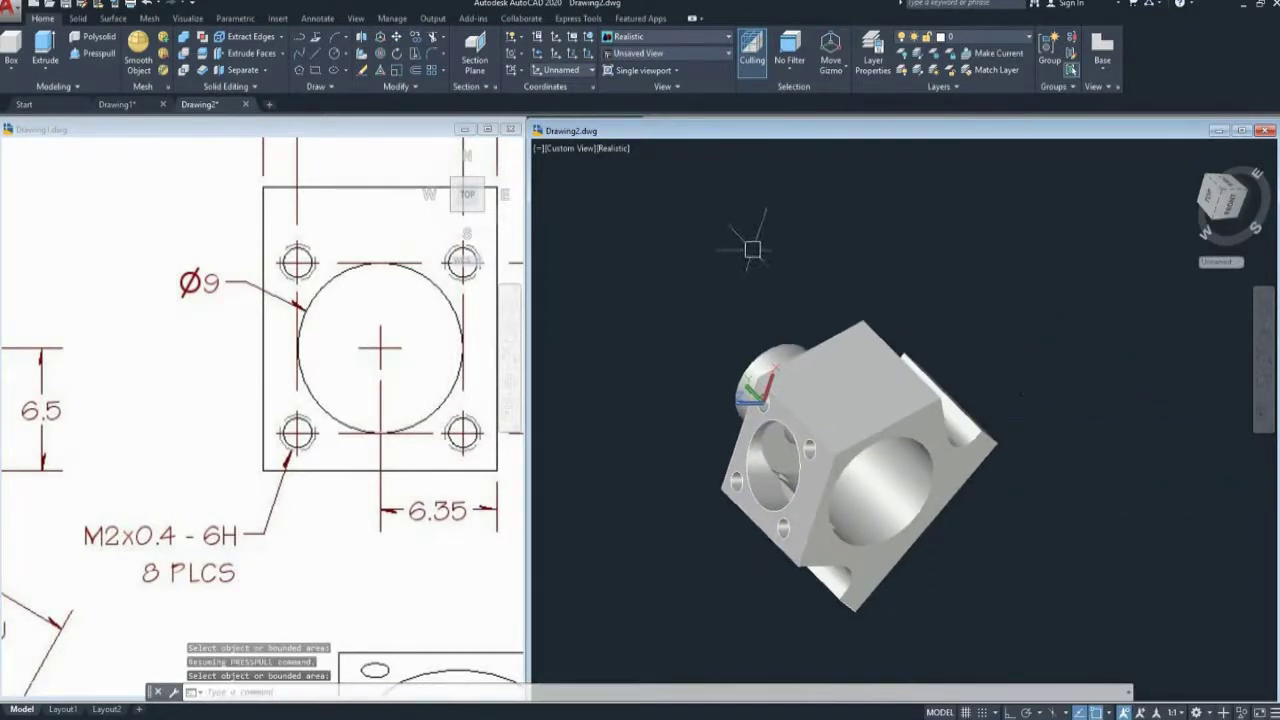
# - Reset the UCS to World
pyautogui.moveTo(850, 300)
pyautogui.keyDown('shift'); pyautogui.mouseDown(button='middle')
pyautogui.moveTo(972, 322)
pyautogui.moveTo(904, 288)
pyautogui.mouseUp(button='middle'); pyautogui.keyUp('shift')
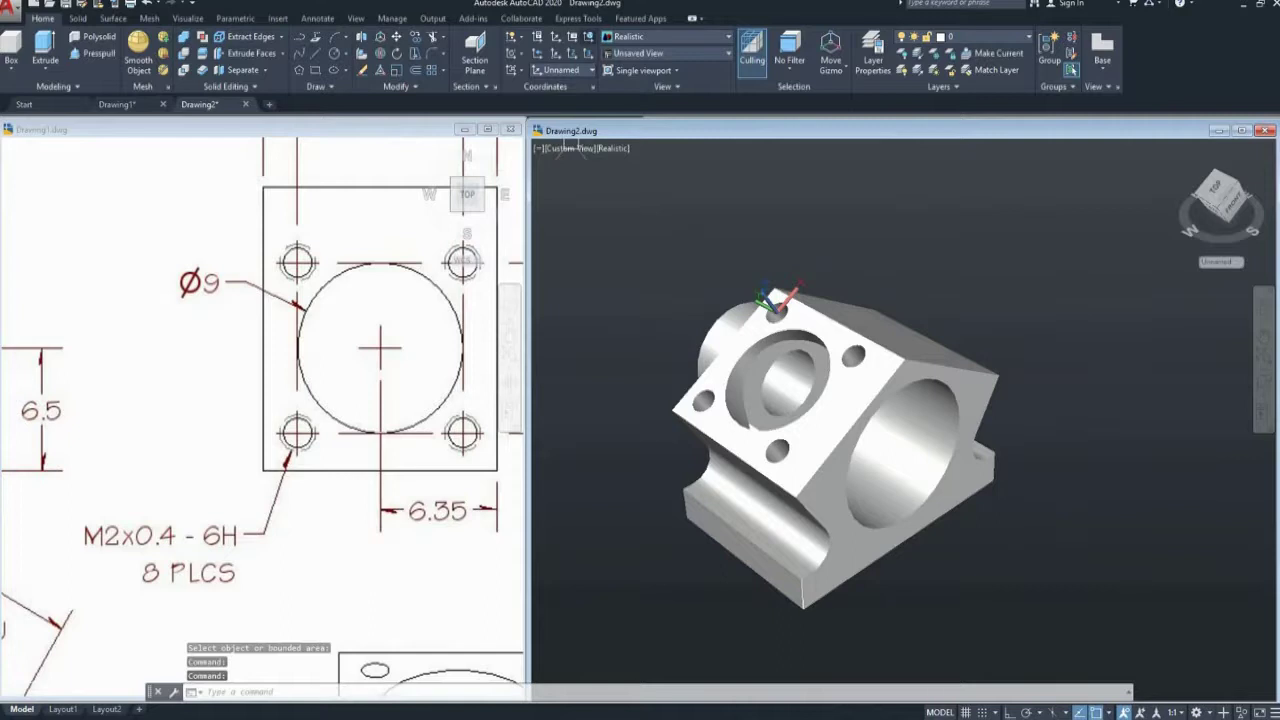
pyautogui.write('ucs')
pyautogui.press('Return')
pyautogui.write('w')
pyautogui.press('Return')
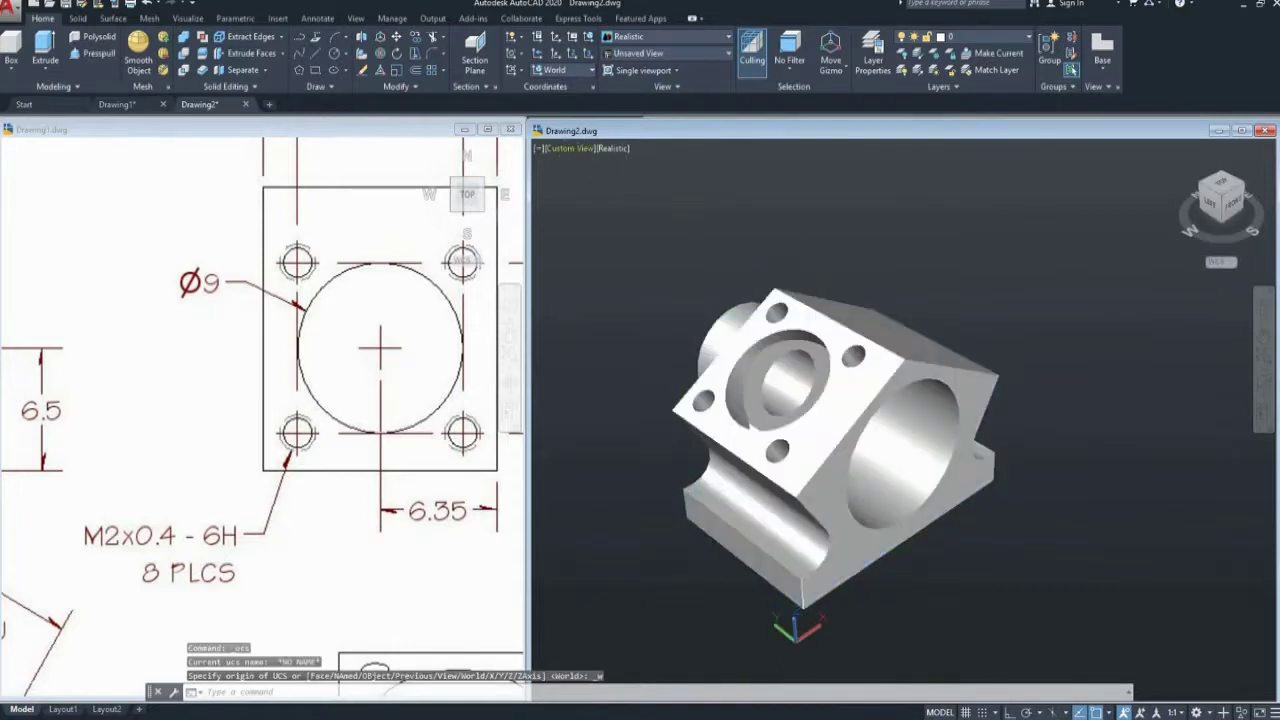
# - Show the bracket in SE Isometric view, zoomed to extents
pyautogui.click(563, 148)
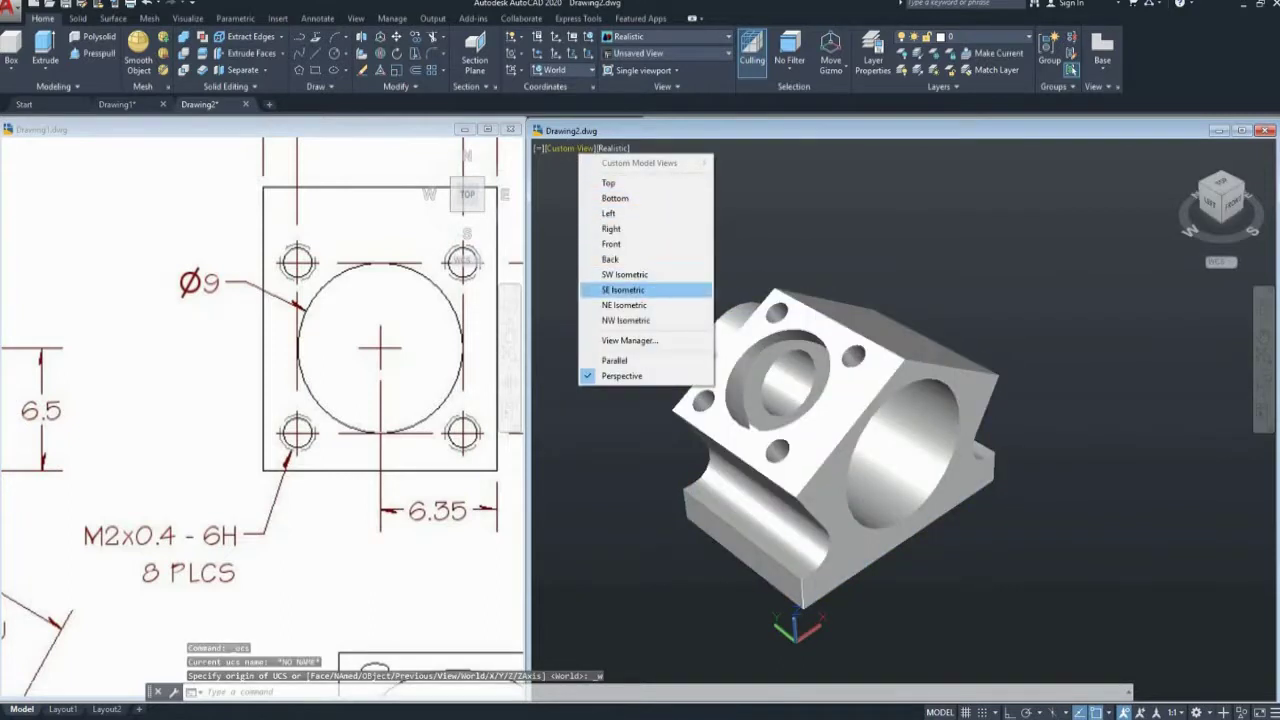
pyautogui.click(620, 292)
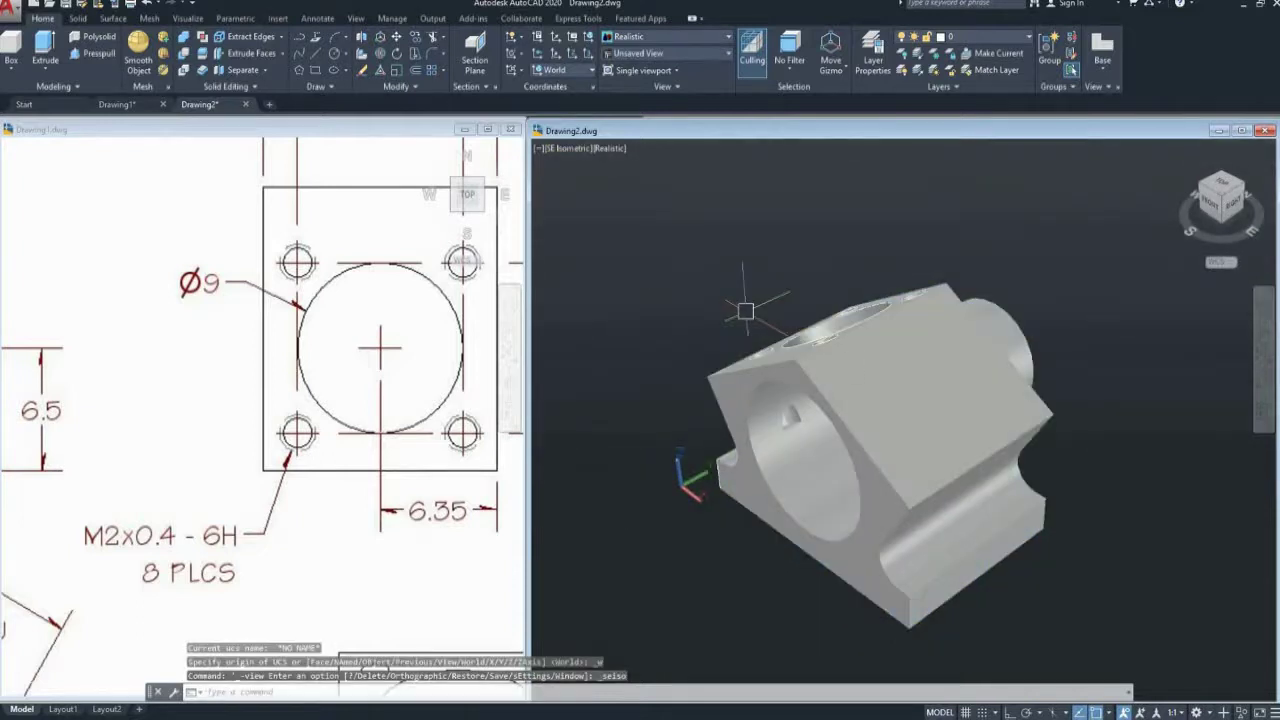
pyautogui.write('3dforbit')
pyautogui.press('Return')
pyautogui.moveTo(880, 380); pyautogui.dragTo(901, 402)
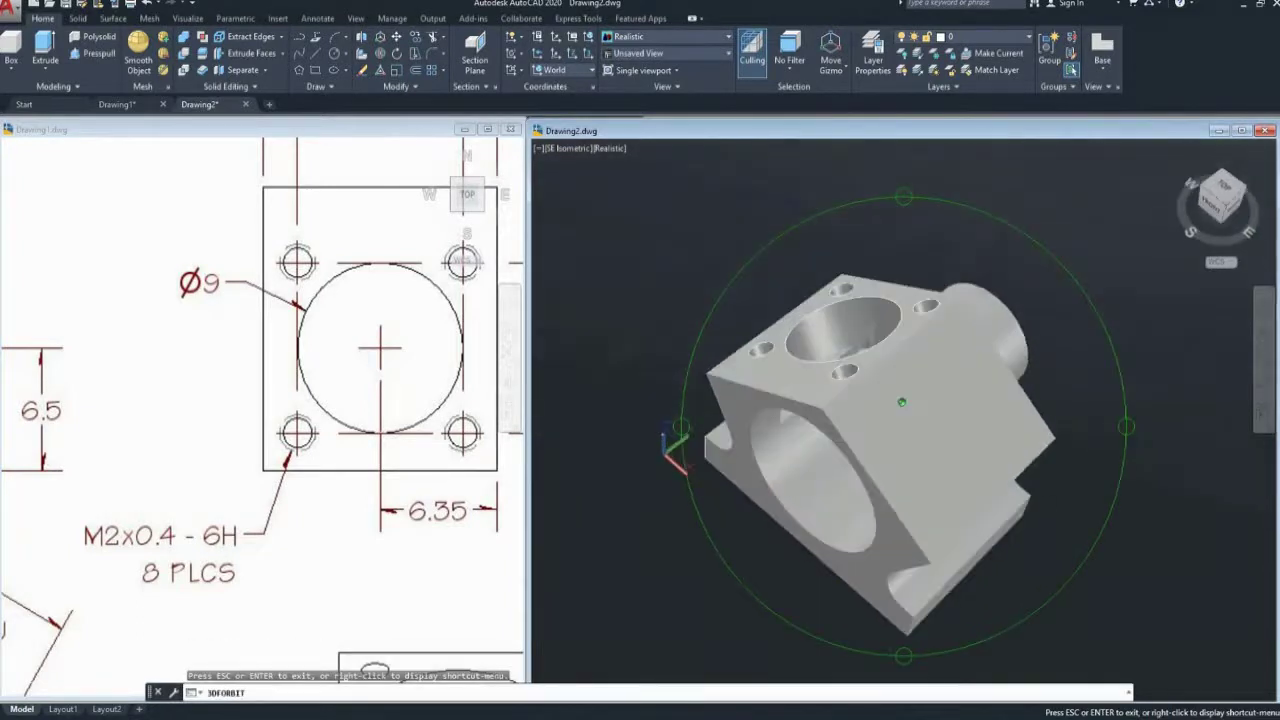
pyautogui.press('Escape')
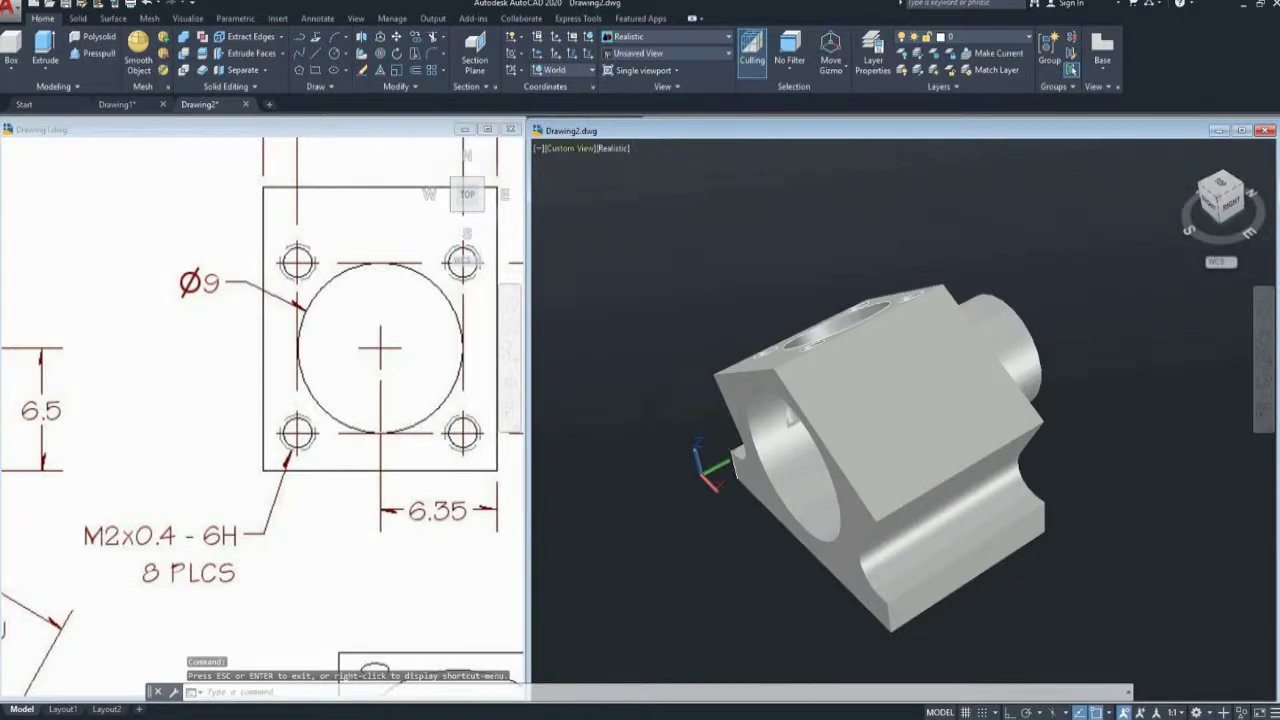
pyautogui.click(565, 148)
pyautogui.click(620, 289)
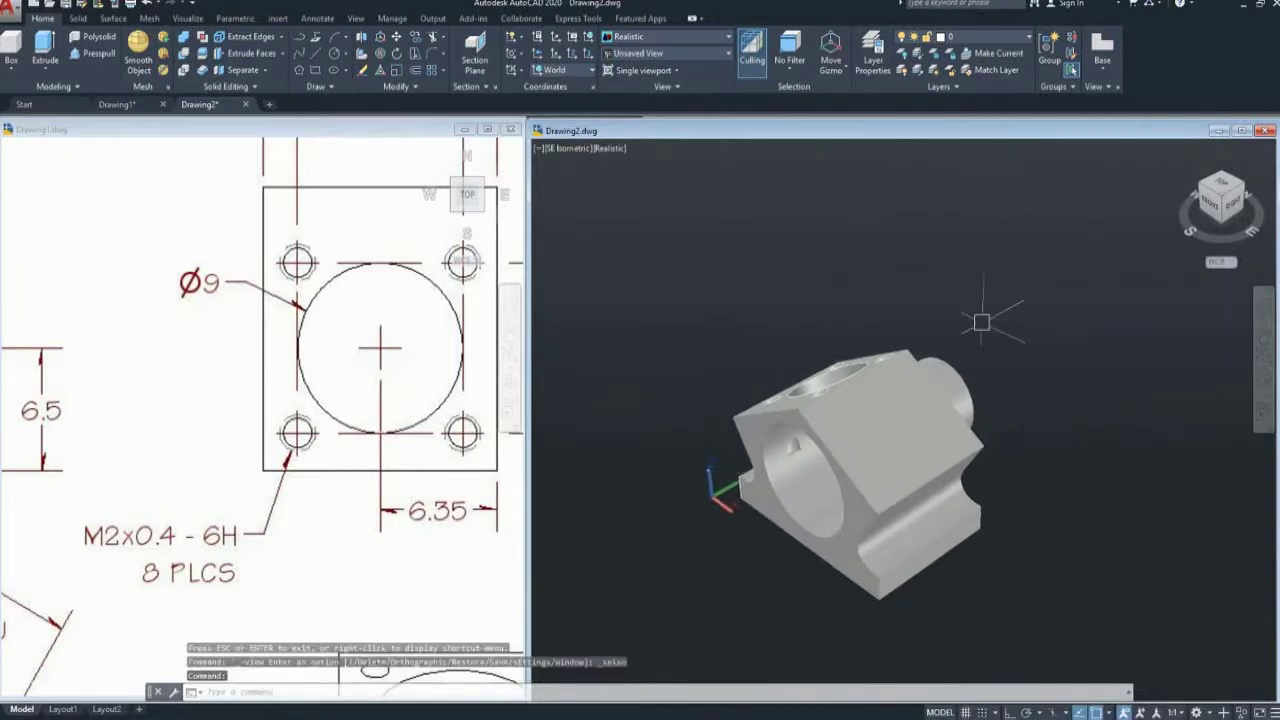
pyautogui.middleClick(705, 190)
pyautogui.middleClick(705, 190)
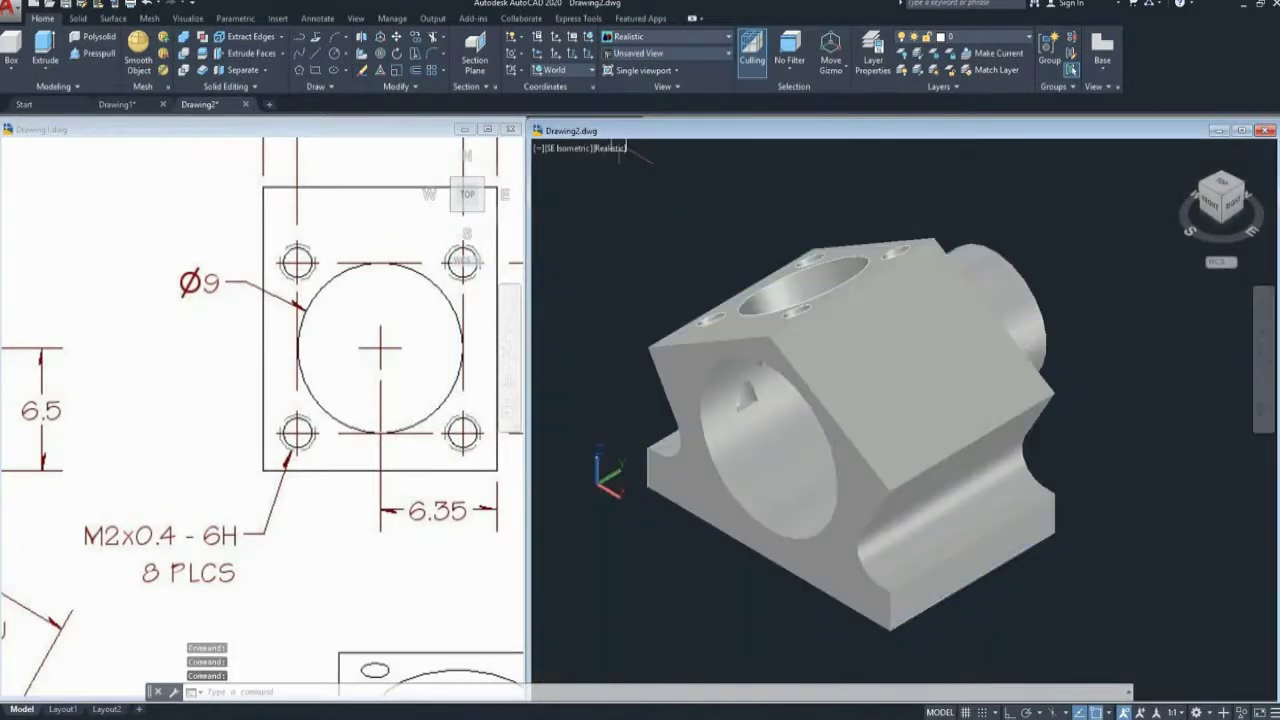
# - Align the UCS to the bracket's side face with a 3-point UCS at its corner
pyautogui.click(601, 478)
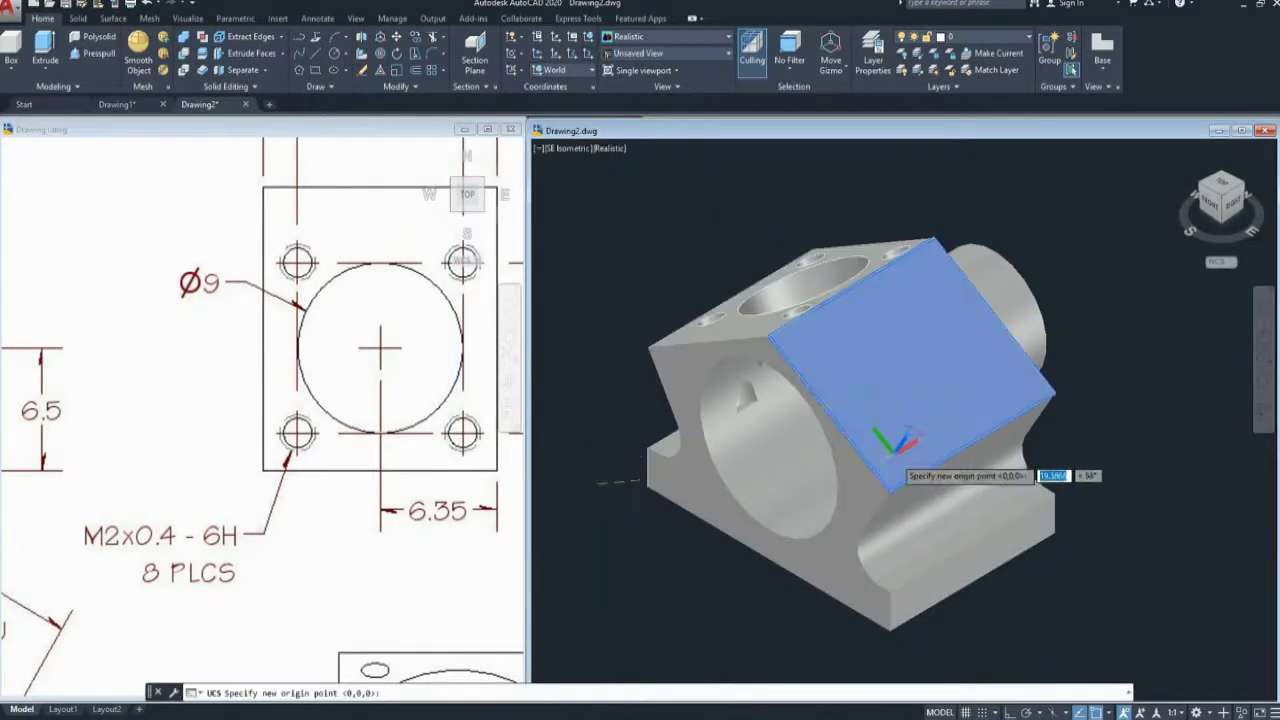
pyautogui.scroll(5, 891, 471)
pyautogui.scroll(3, 895, 487)
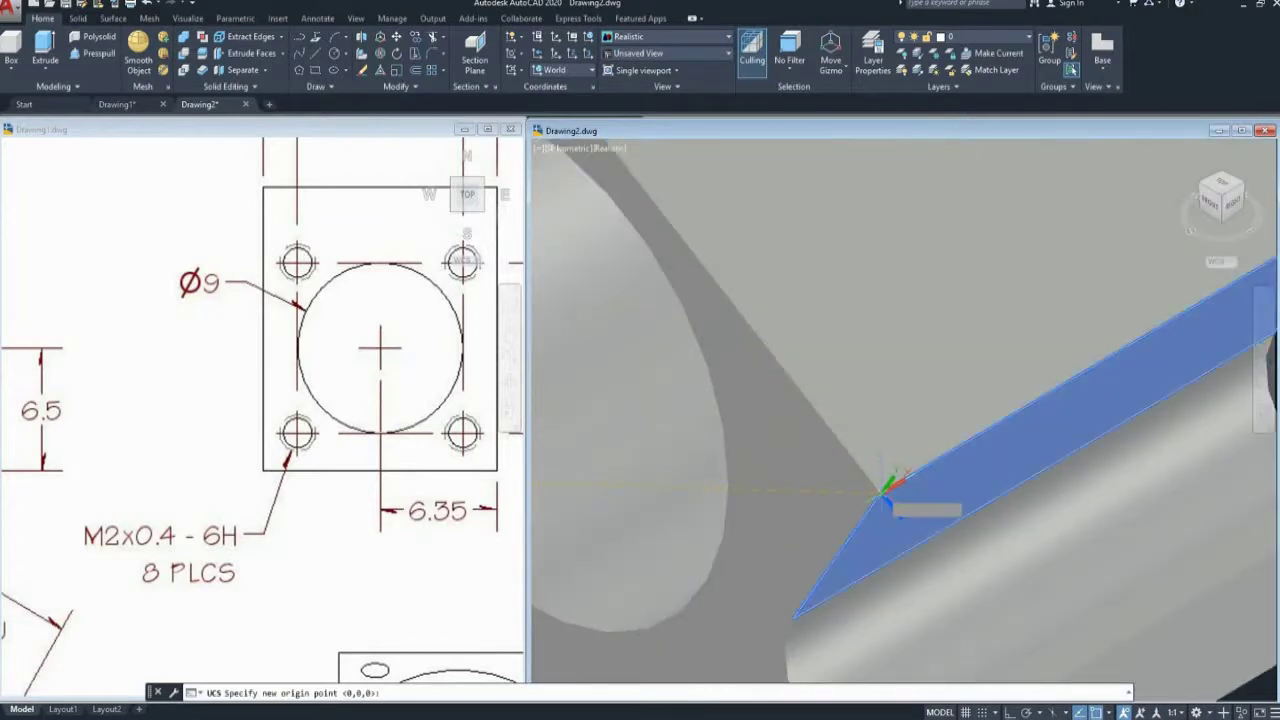
pyautogui.click(873, 482)
pyautogui.scroll(-8, 873, 482)
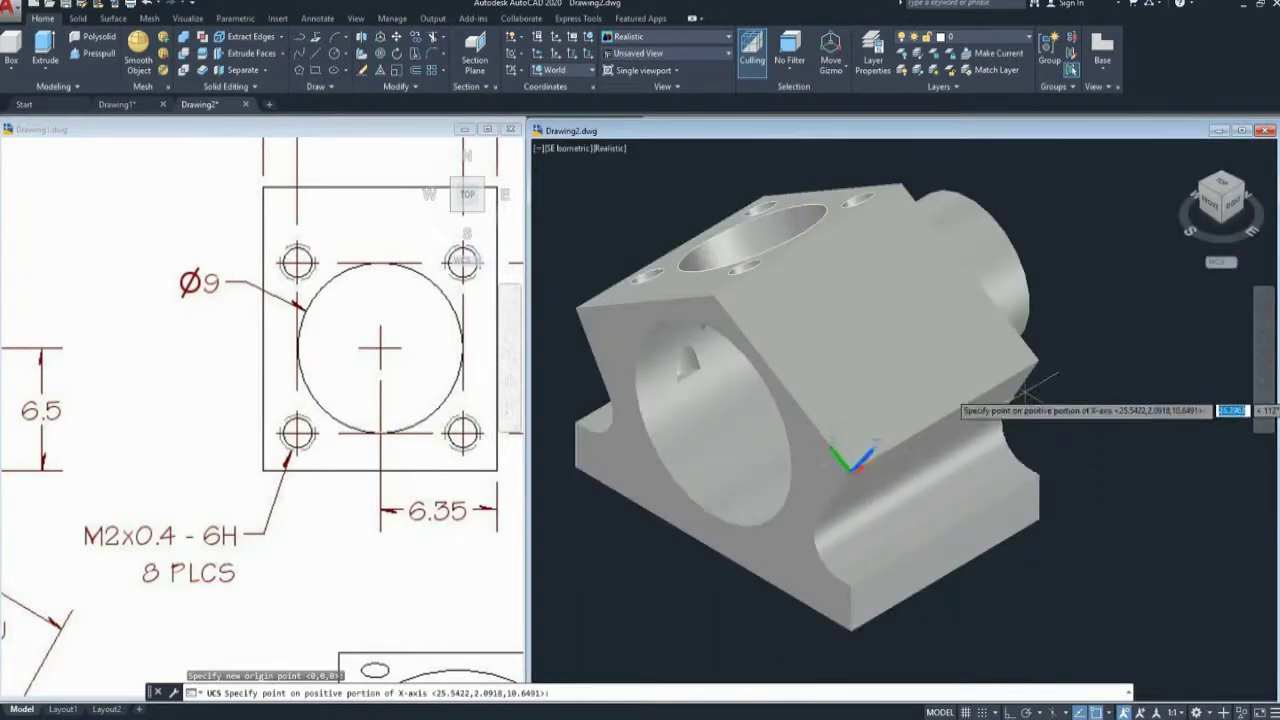
pyautogui.press('Return')
pyautogui.scroll(2, 722, 322)
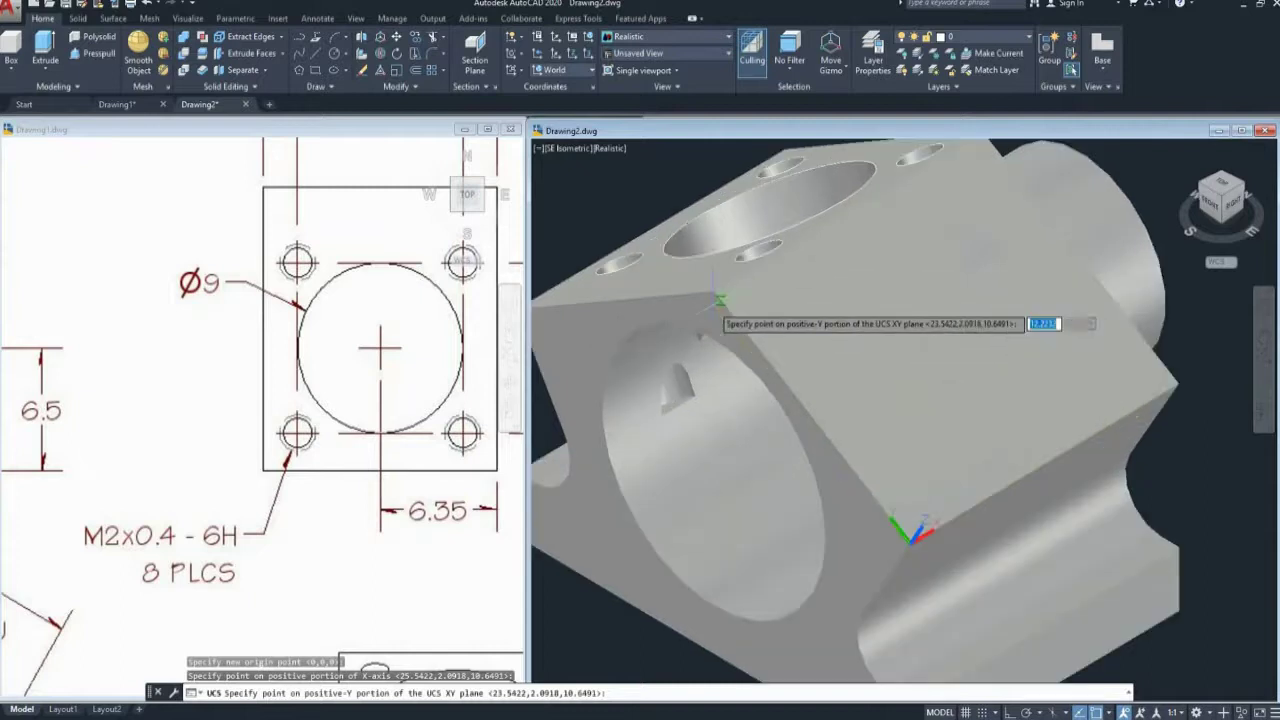
pyautogui.press('Return')
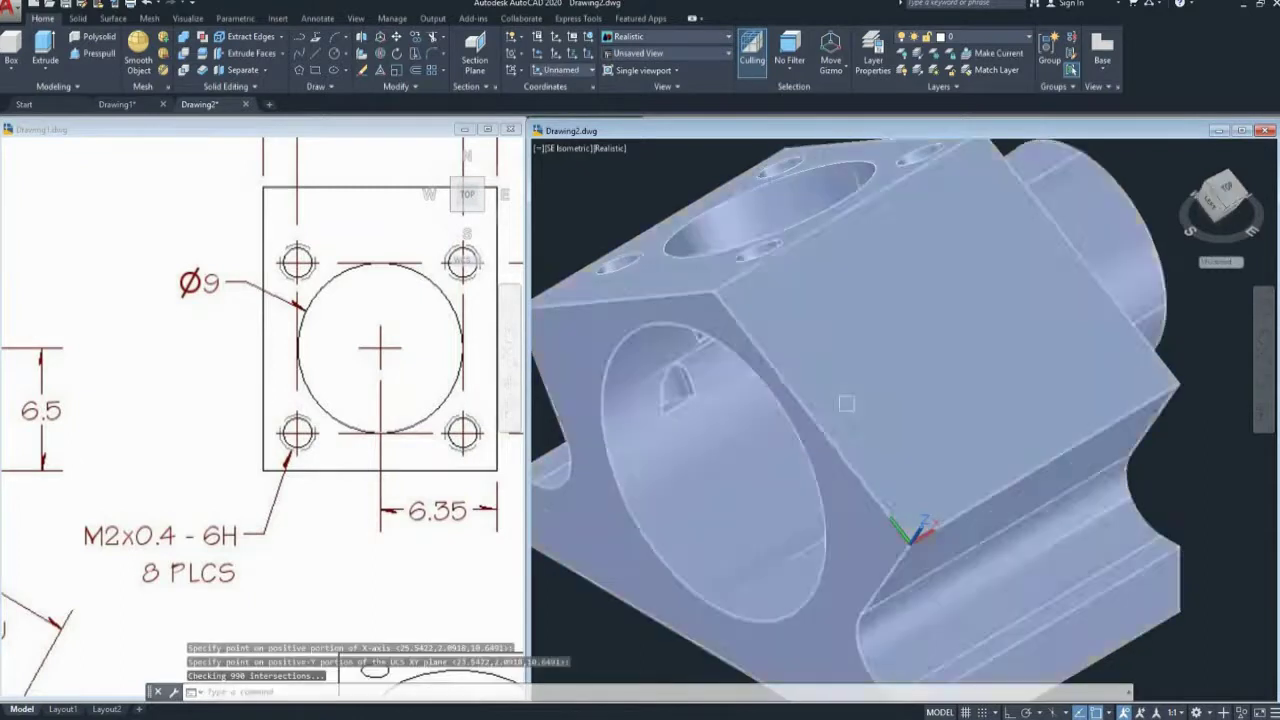
pyautogui.scroll(-6, 815, 411)
# - View the aligned face from TOP, rotated 90°, and shift the UCS origin by @6.5,6.5
pyautogui.keyDown('shift'); pyautogui.moveTo(816, 411); pyautogui.dragTo(955, 385, button='middle'); pyautogui.keyUp('shift')
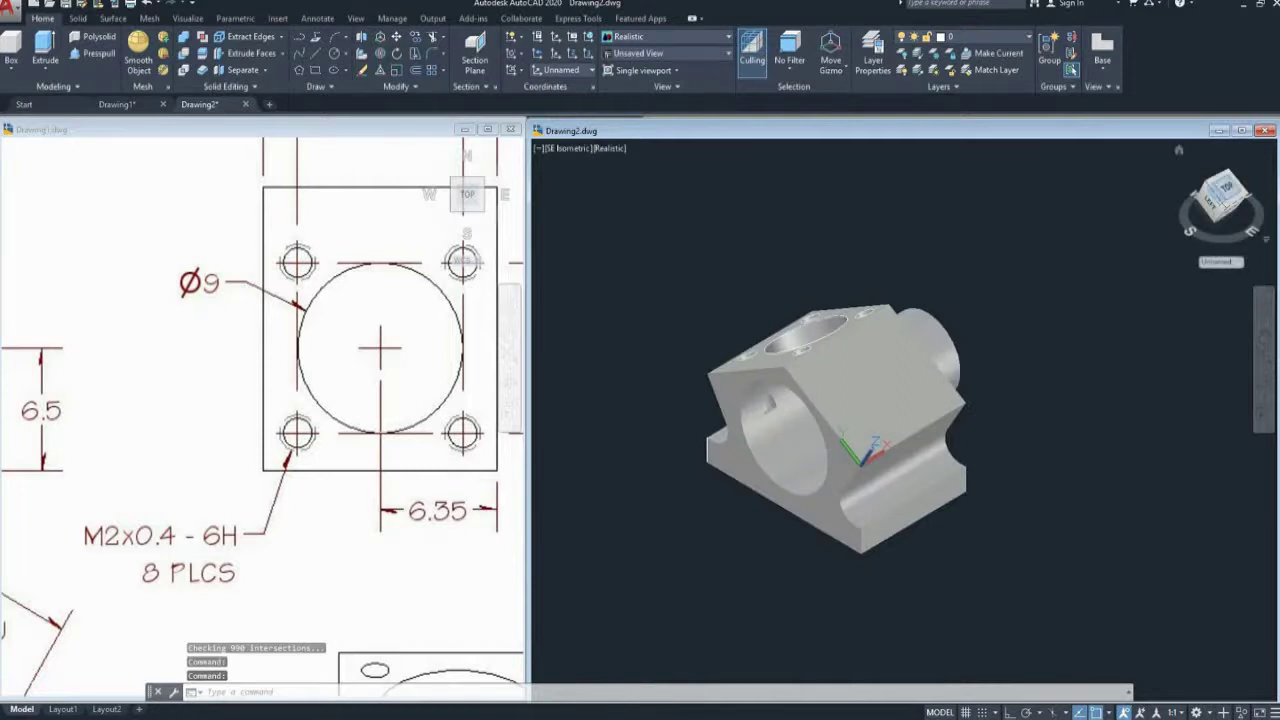
pyautogui.click(1225, 190)
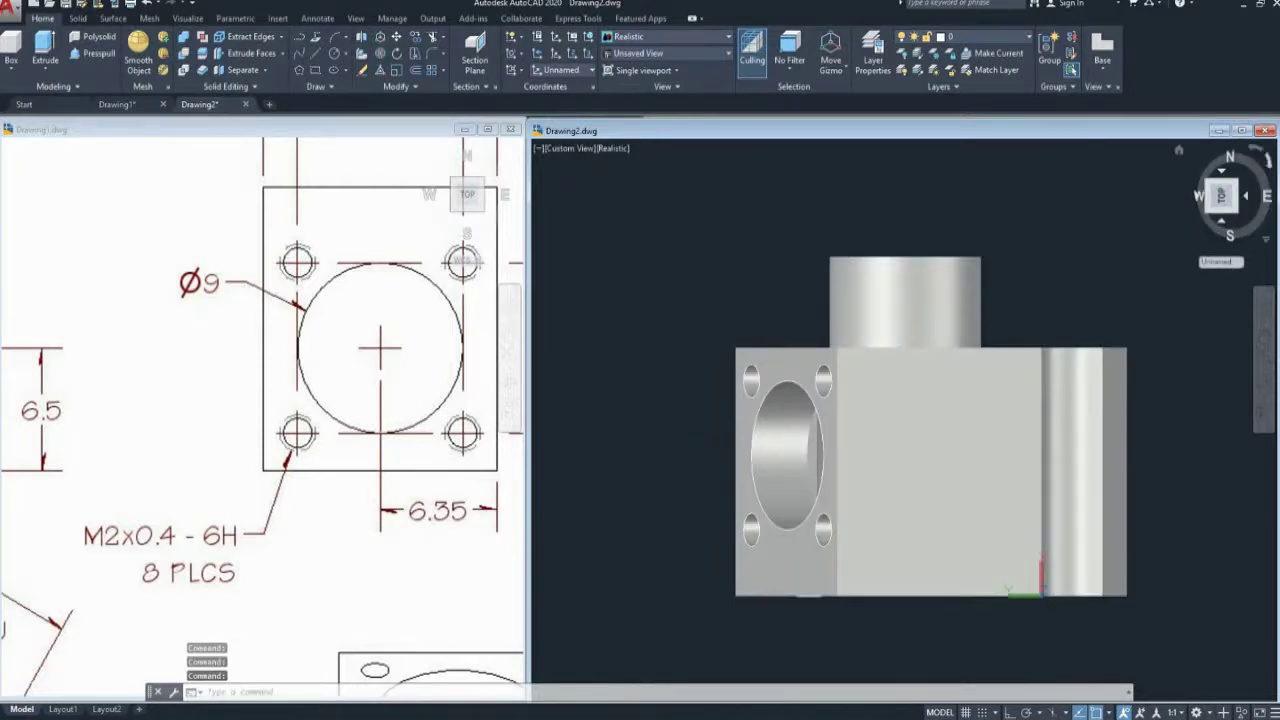
pyautogui.click(1266, 158)
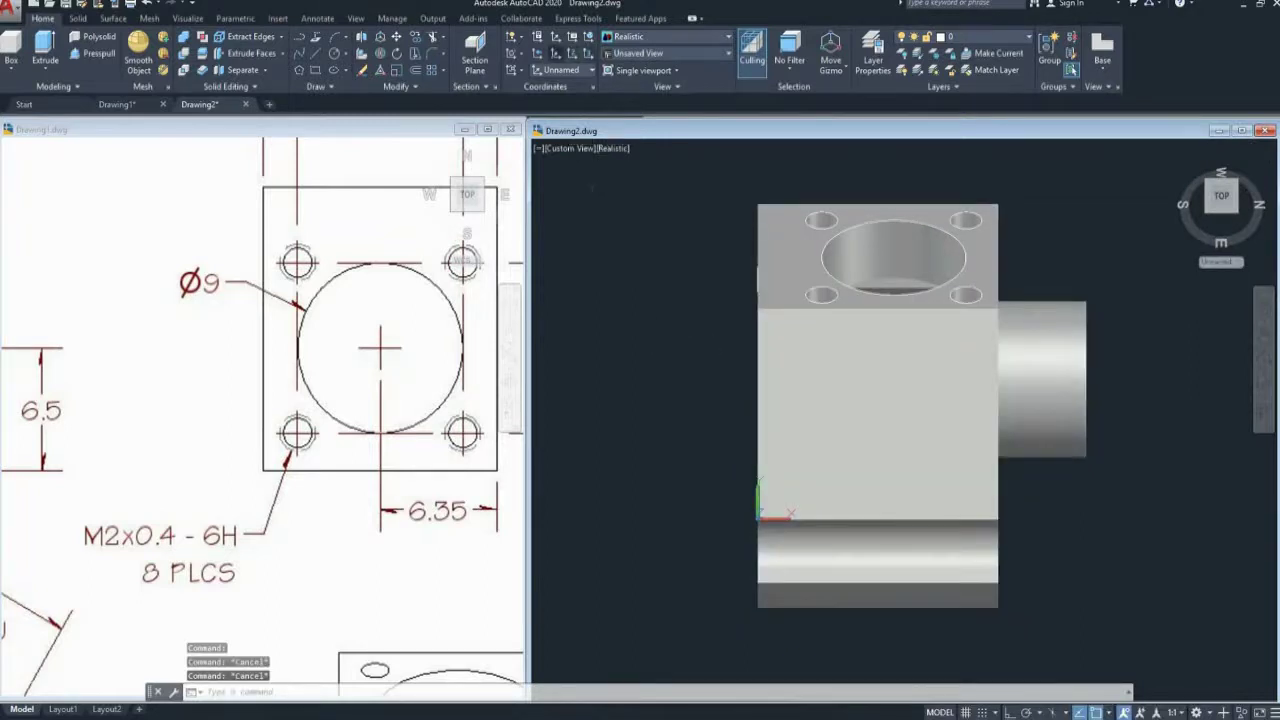
pyautogui.click(537, 53)
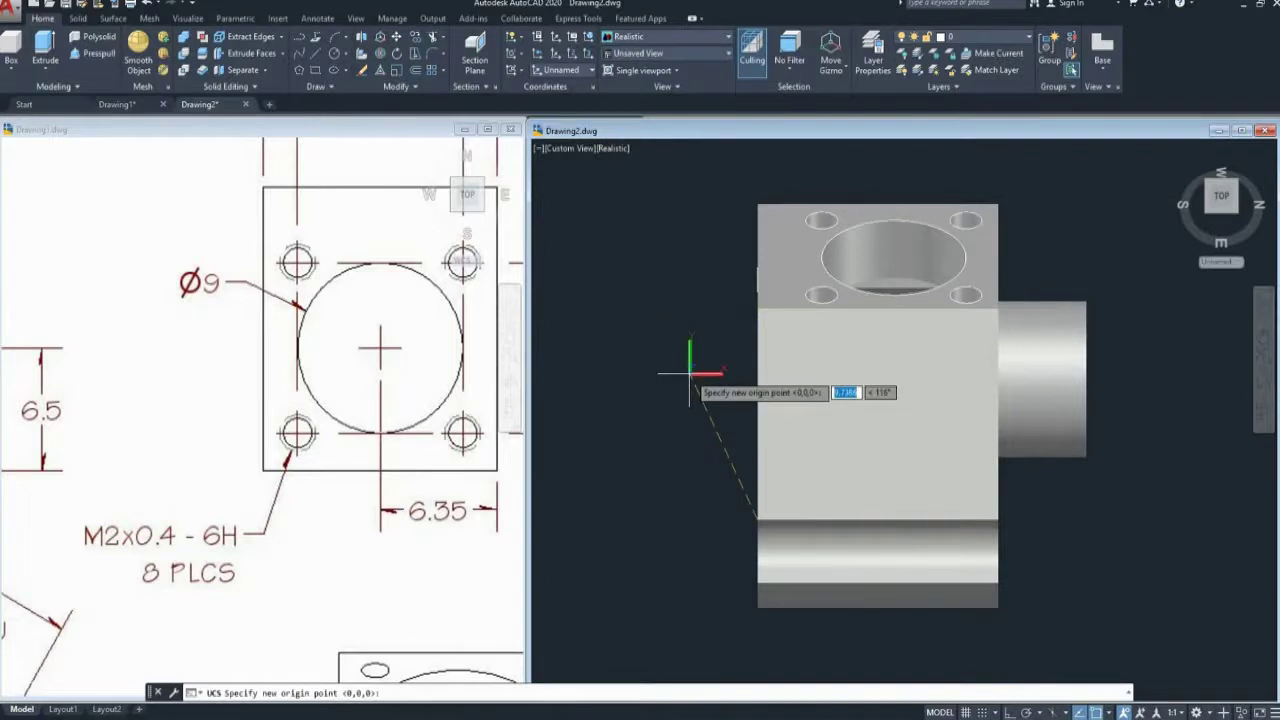
pyautogui.write('6.5')
pyautogui.write(',')
pyautogui.write('6.5')
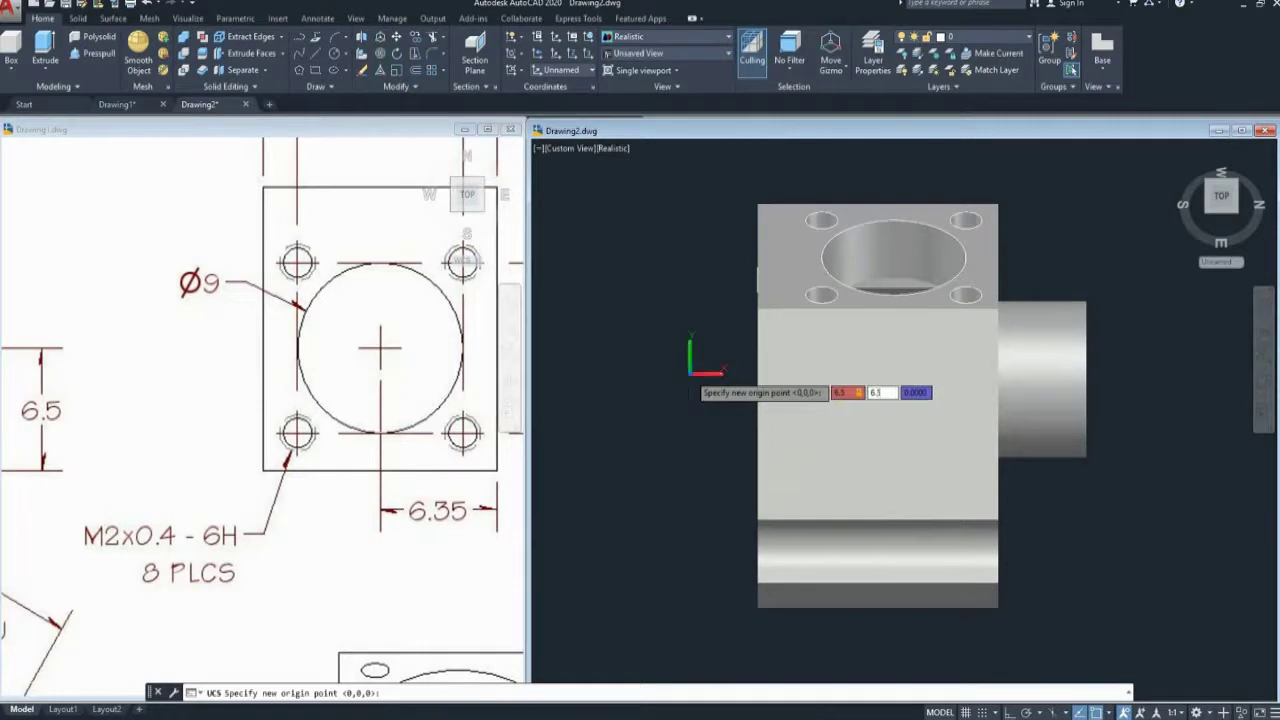
pyautogui.press('Return')
pyautogui.press('Escape')
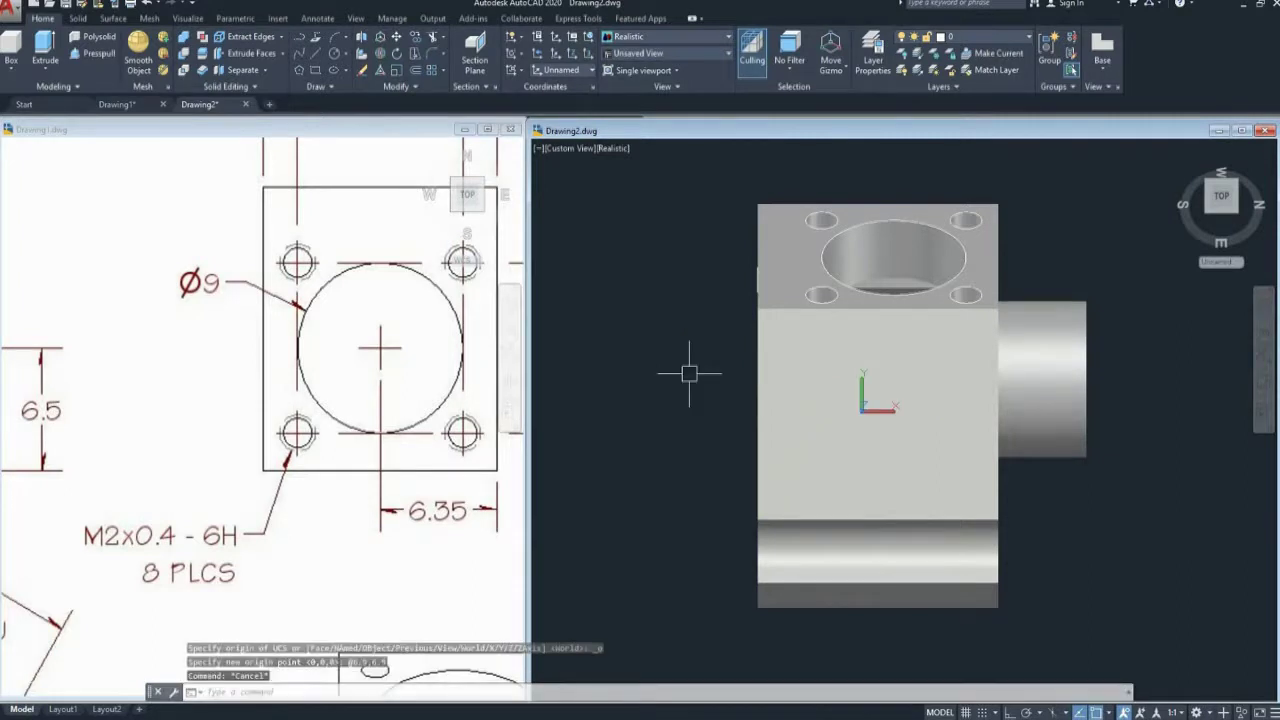
pyautogui.write('C')
# - Draw a 9-diameter circle centred at 0,0 on the side face
pyautogui.press('Return')
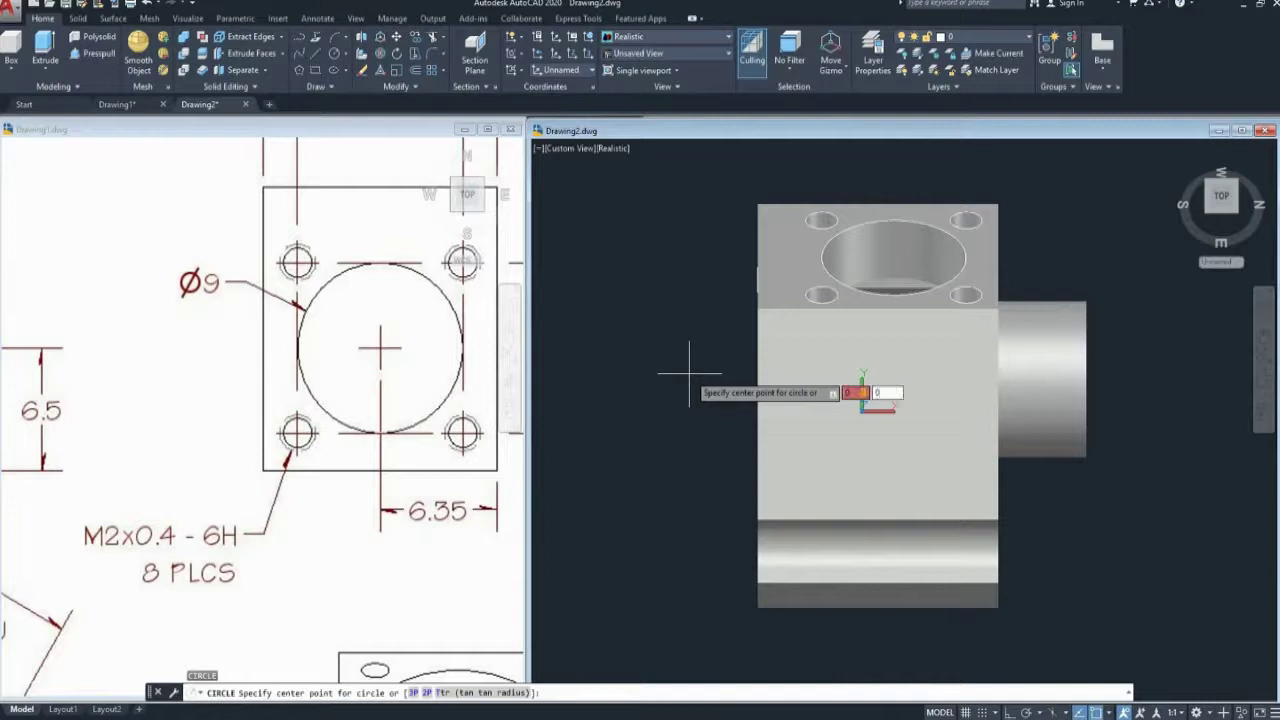
pyautogui.press('Return')
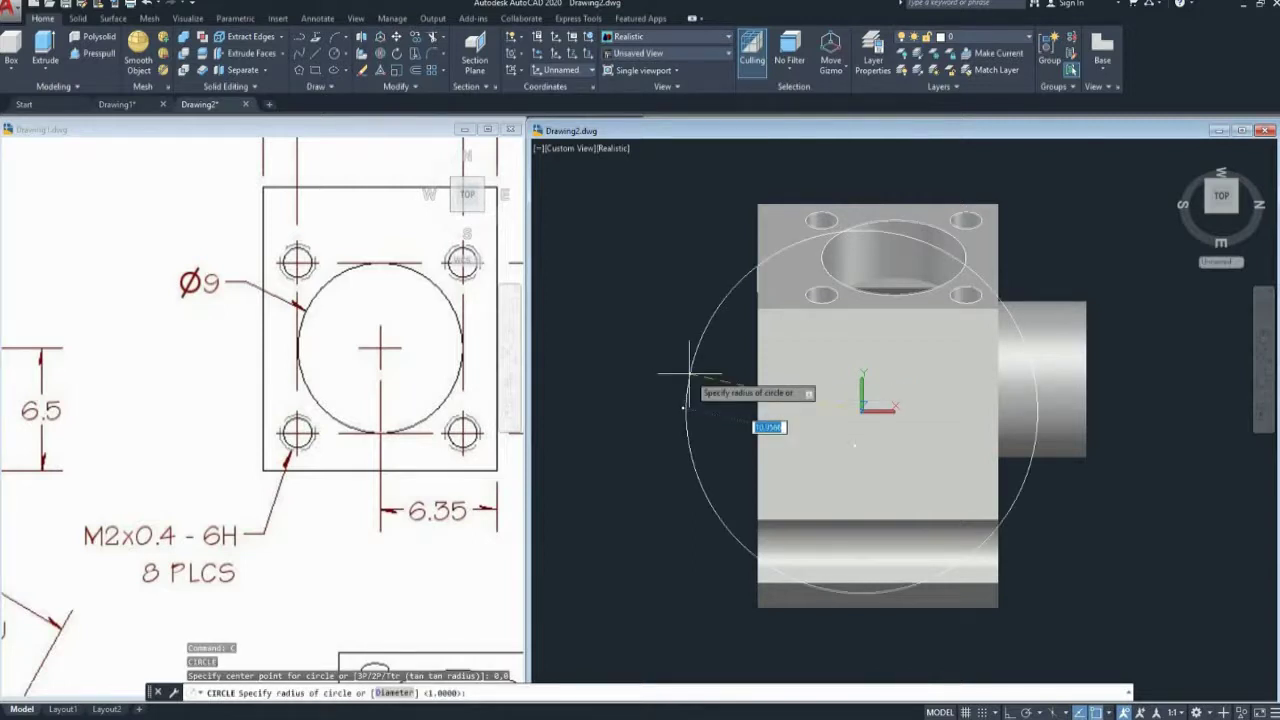
pyautogui.write('d')
pyautogui.press('Return')
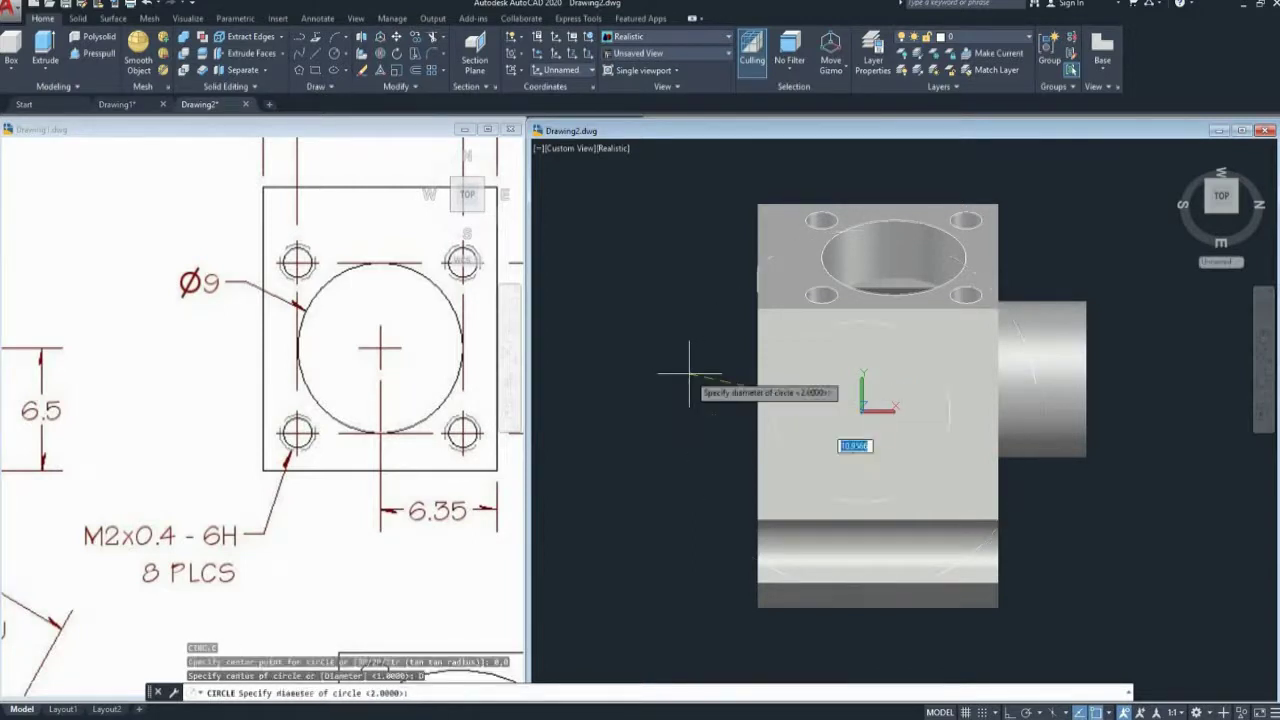
pyautogui.write('9')
pyautogui.press('Return')
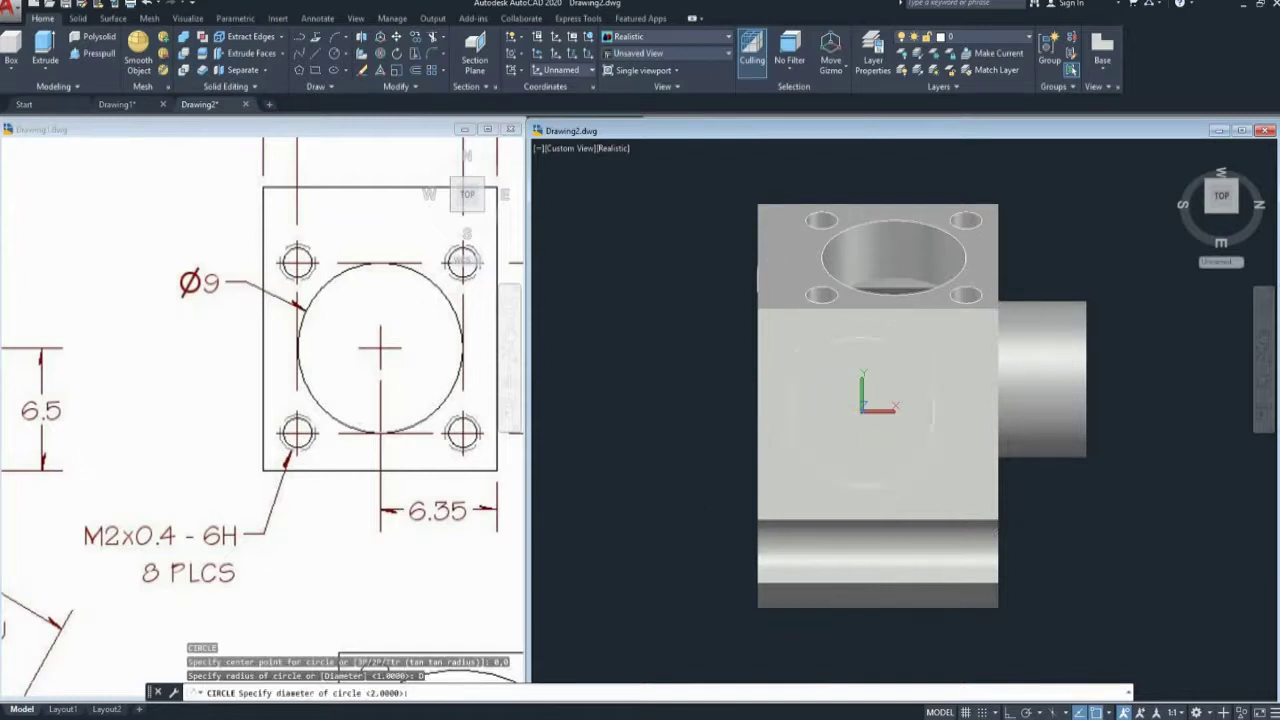
# - Select and then deselect the bracket solid, and start the UCS command to reposition the origin
pyautogui.click(830, 405)
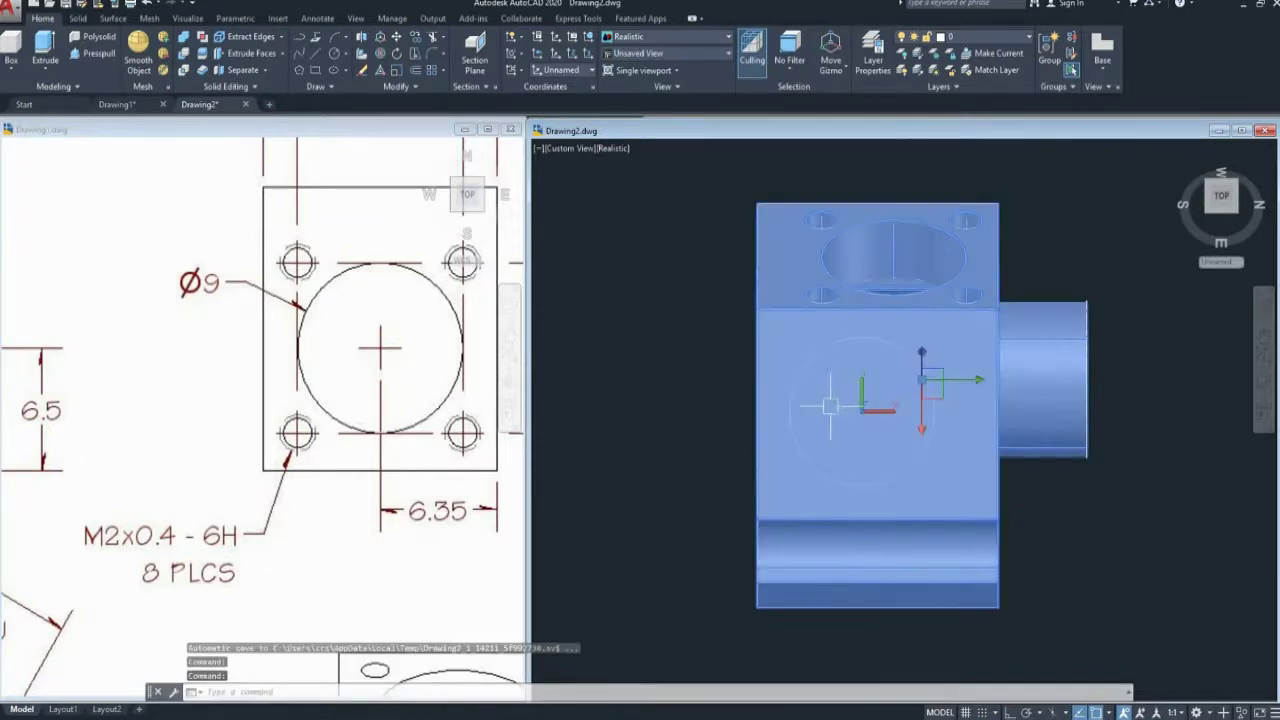
pyautogui.click(666, 363)
pyautogui.click(674, 371)
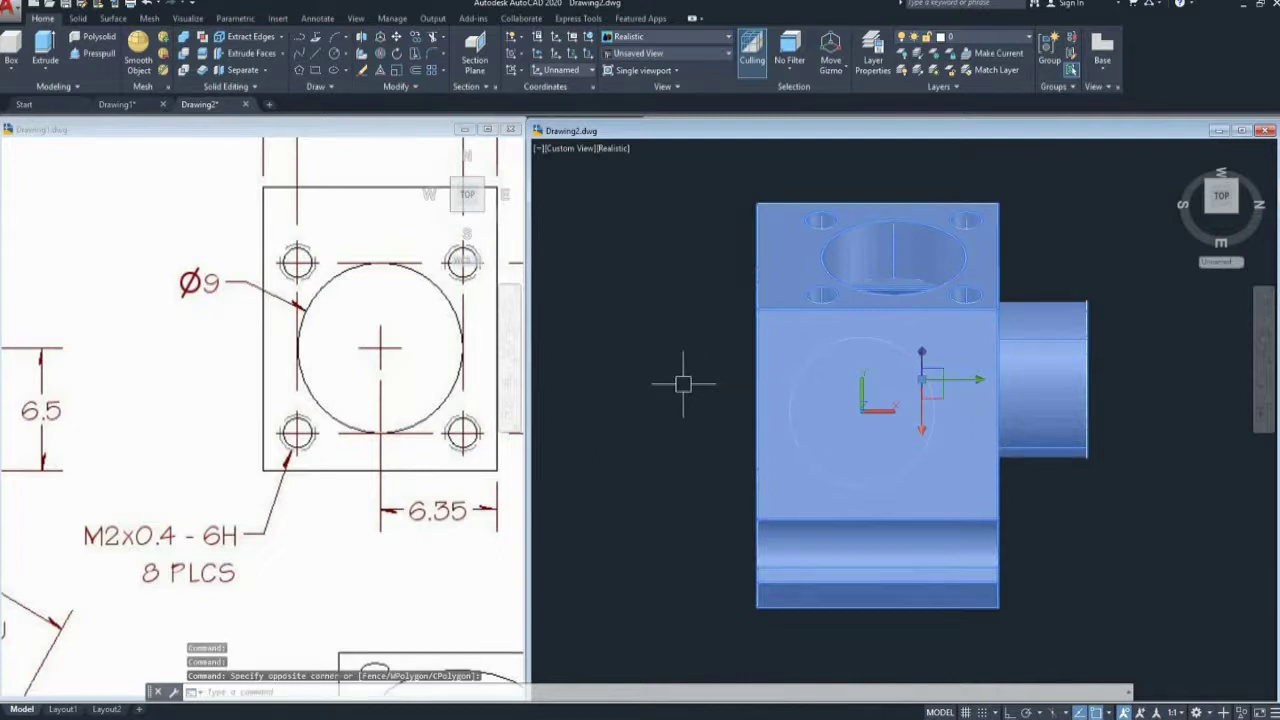
pyautogui.moveTo(683, 386)
pyautogui.mouseDown(button='middle')
pyautogui.moveTo(706, 390)
pyautogui.moveTo(697, 369)
pyautogui.mouseUp(button='middle')
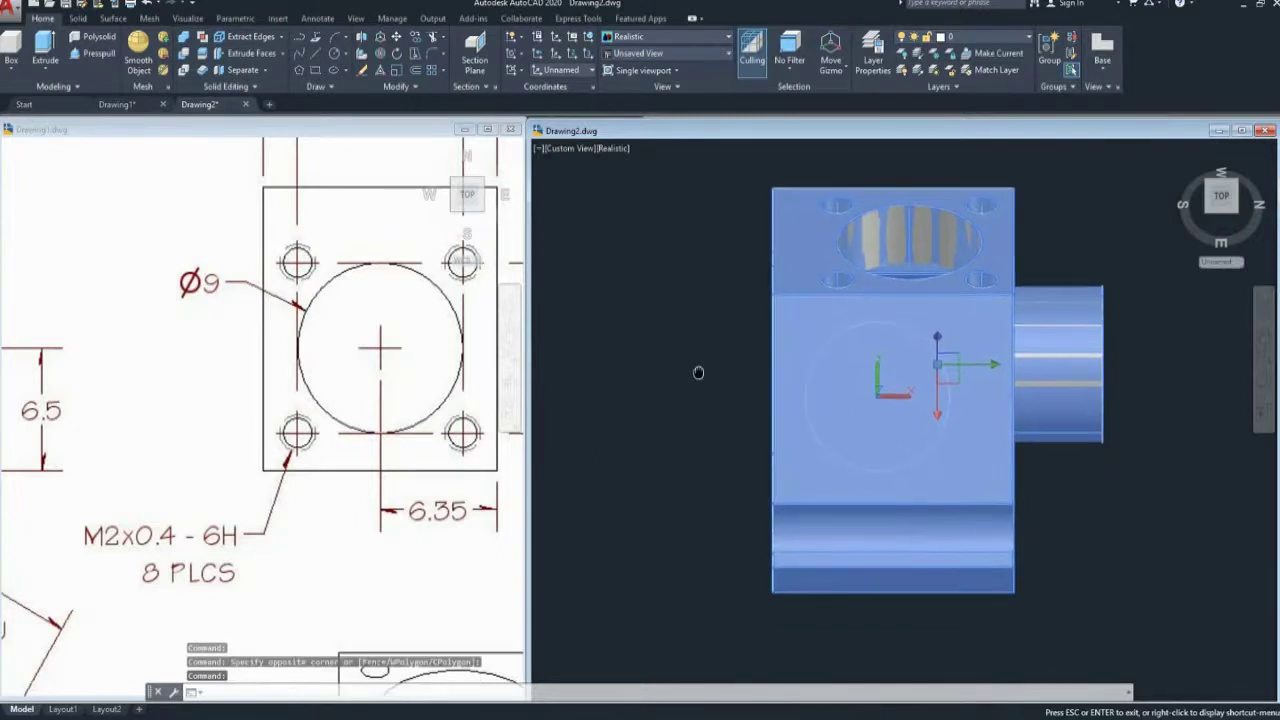
pyautogui.press('Escape')
pyautogui.press('Escape')
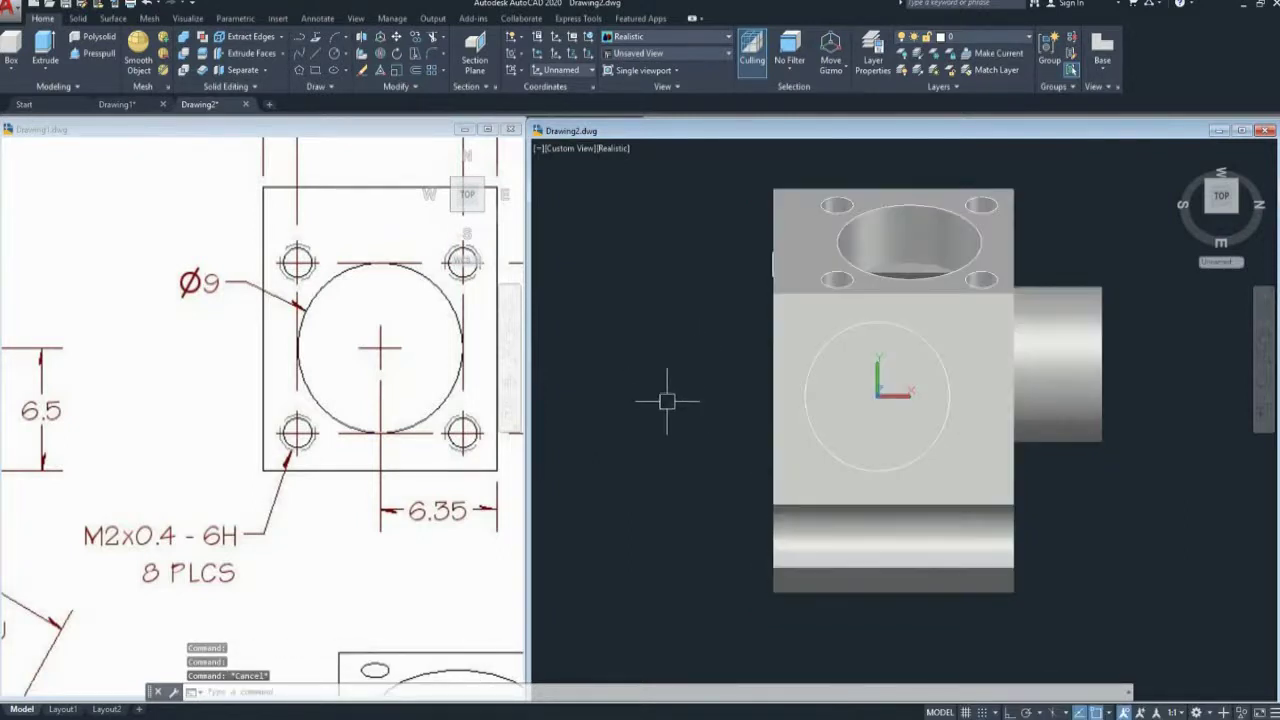
pyautogui.moveTo(667, 401); pyautogui.dragTo(684, 420, button='middle')
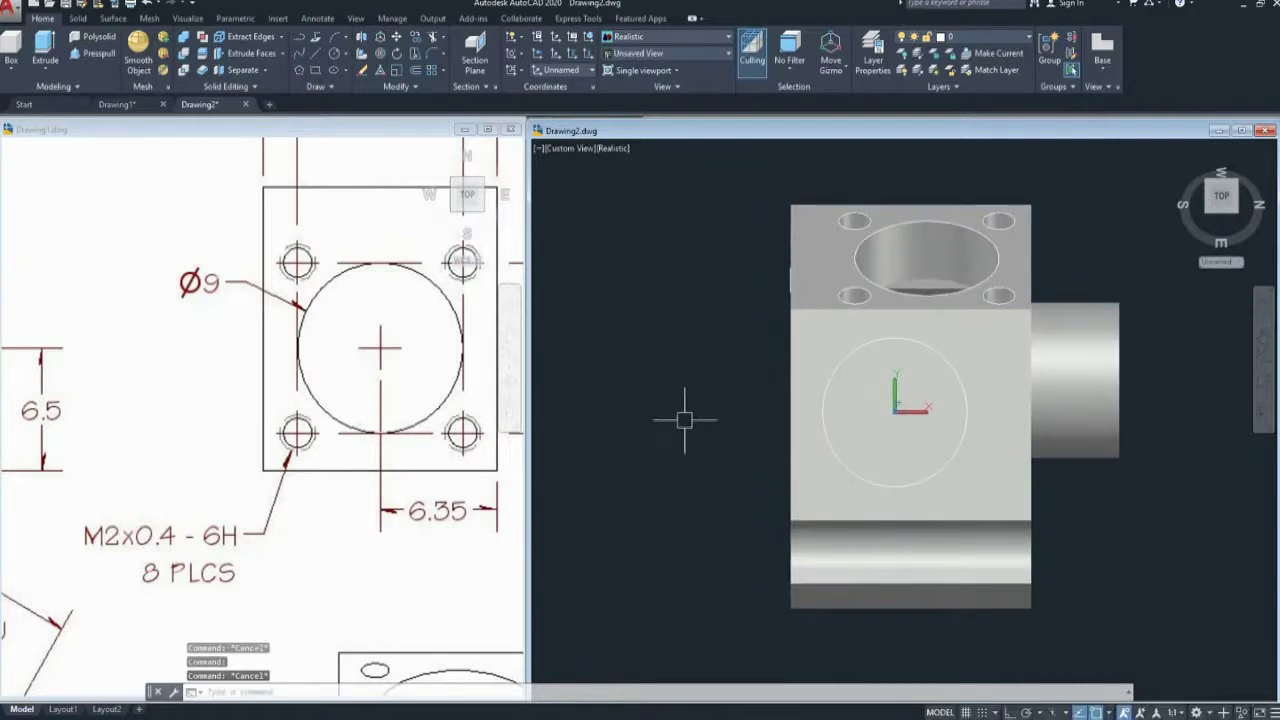
pyautogui.write('ucs')
pyautogui.press('Return')
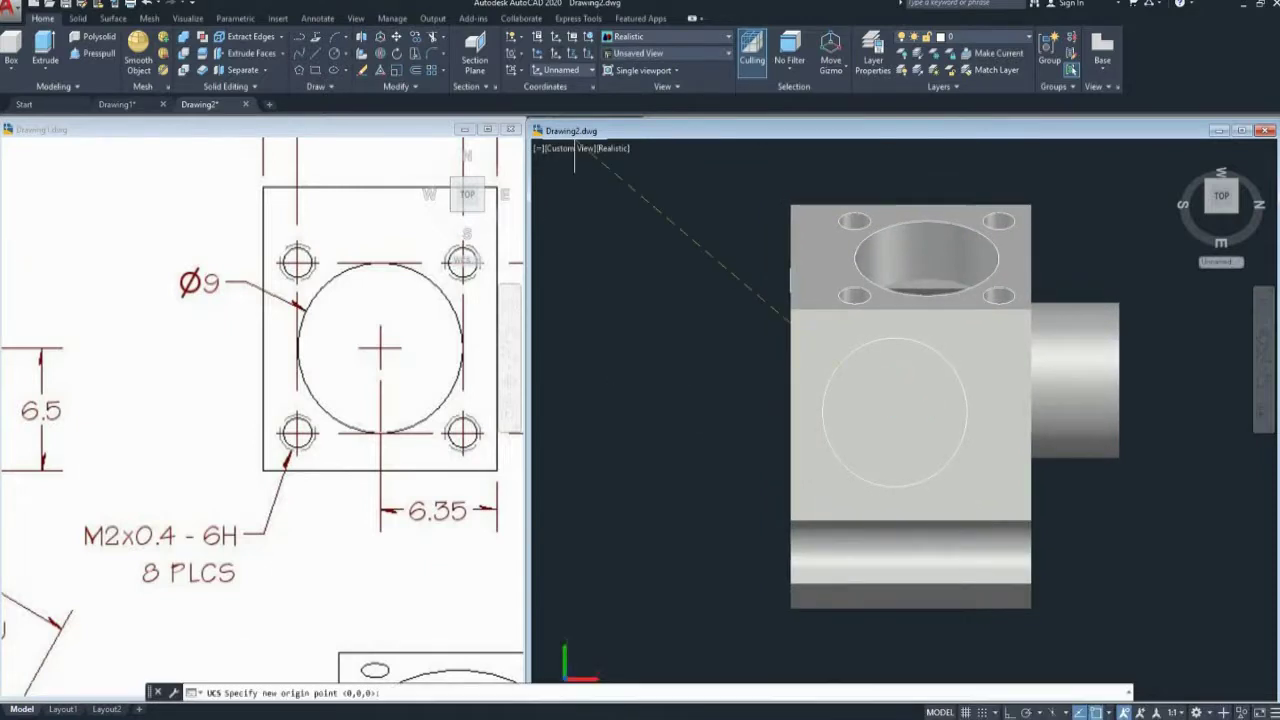
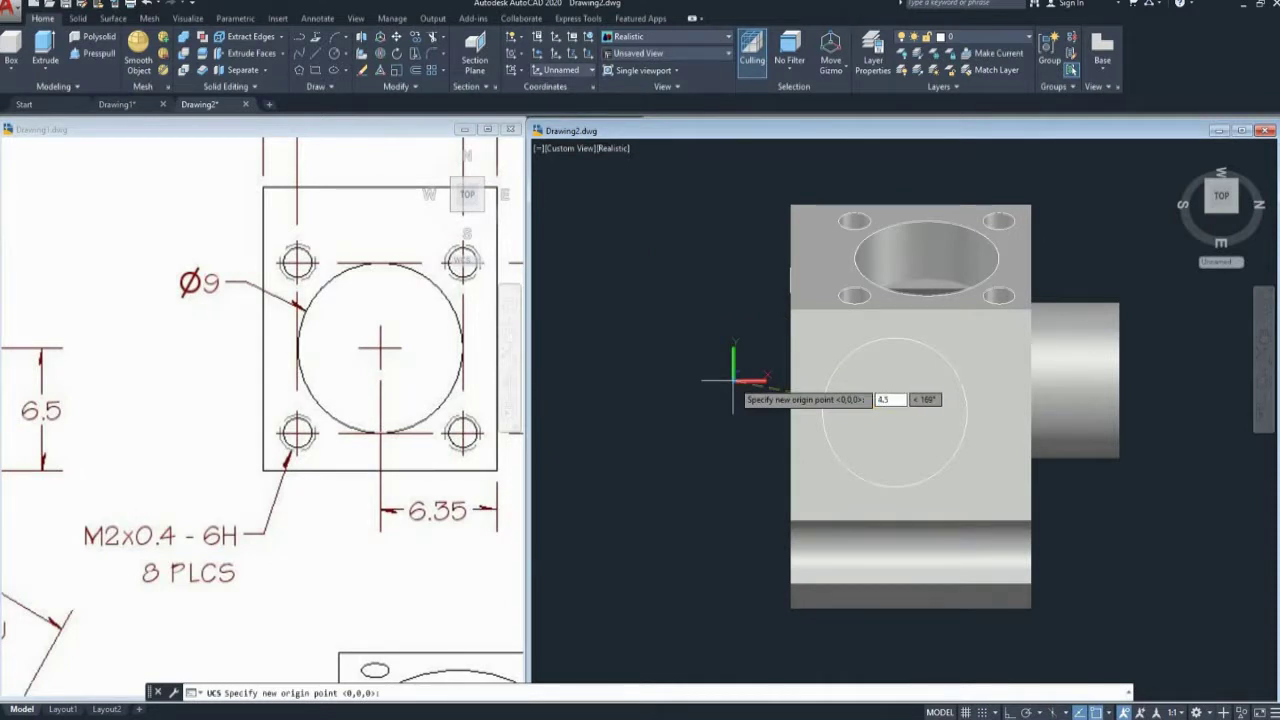
# - Move the UCS origin to 4.5,4.5 on the block's top face
pyautogui.write(',')
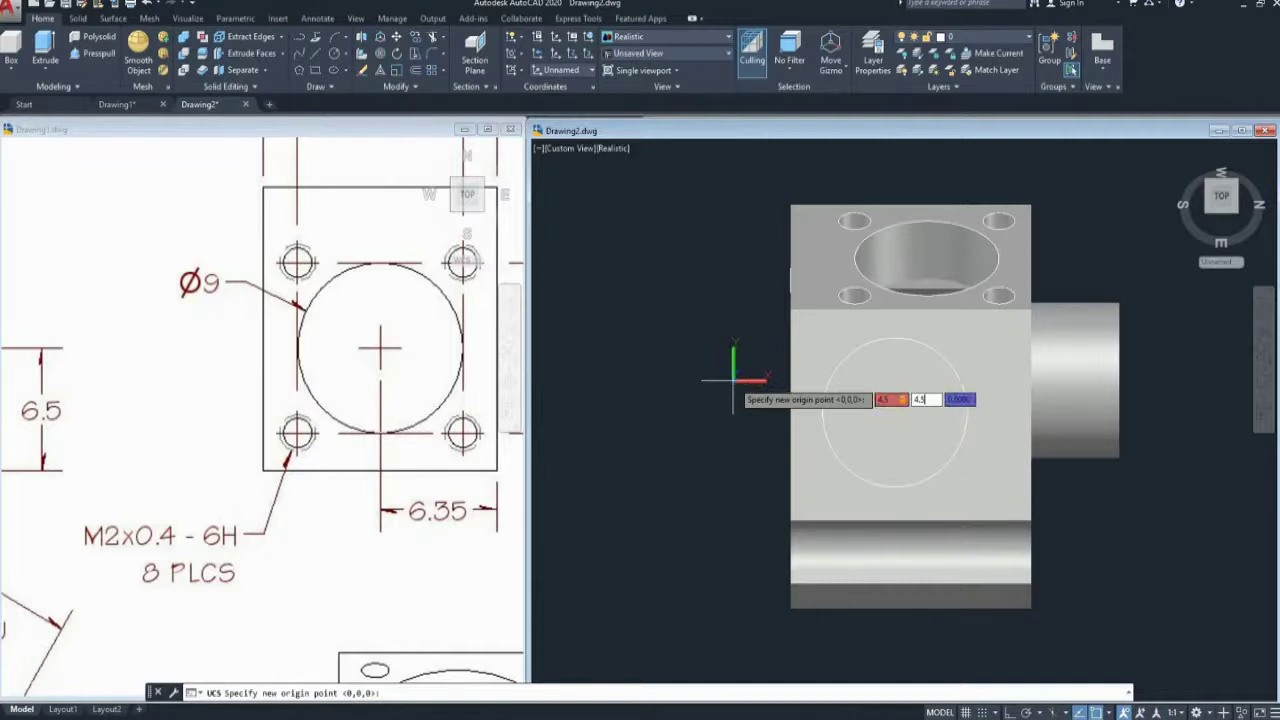
pyautogui.press('Return')
pyautogui.press('Escape')
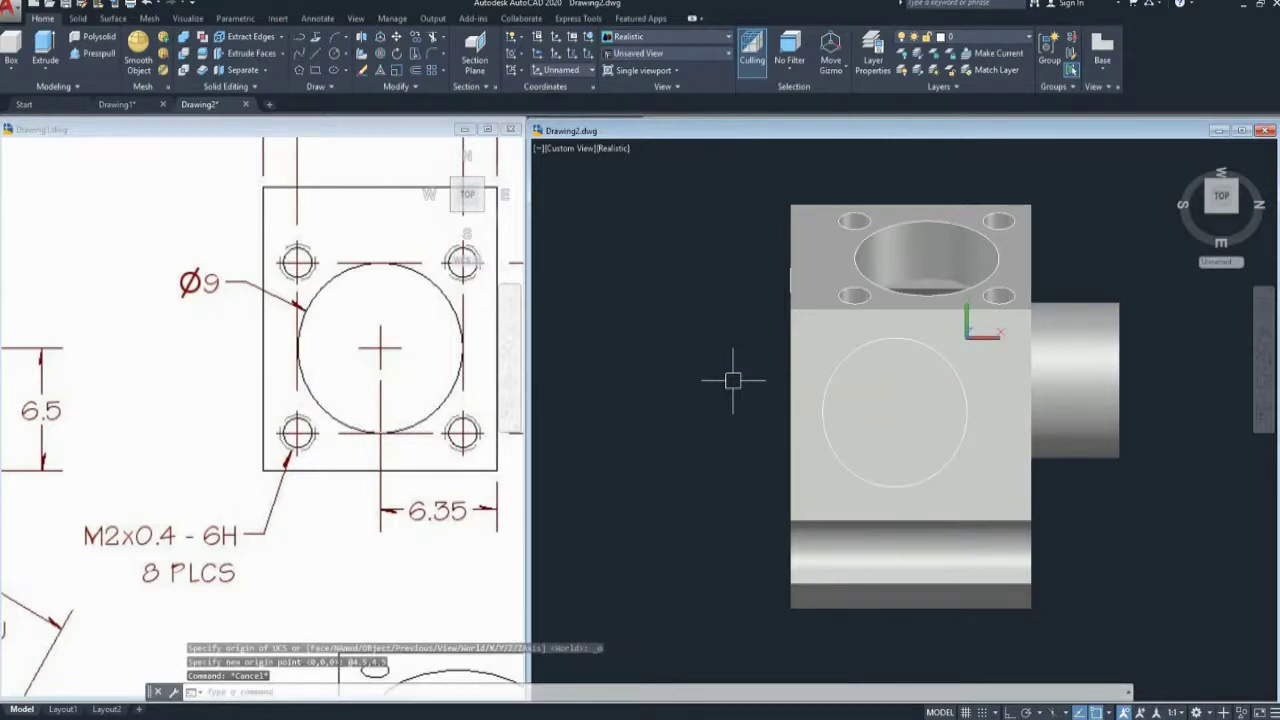
pyautogui.write('c')
# - Draw a circle of diameter 2 centred at 0,0
pyautogui.press('Return')
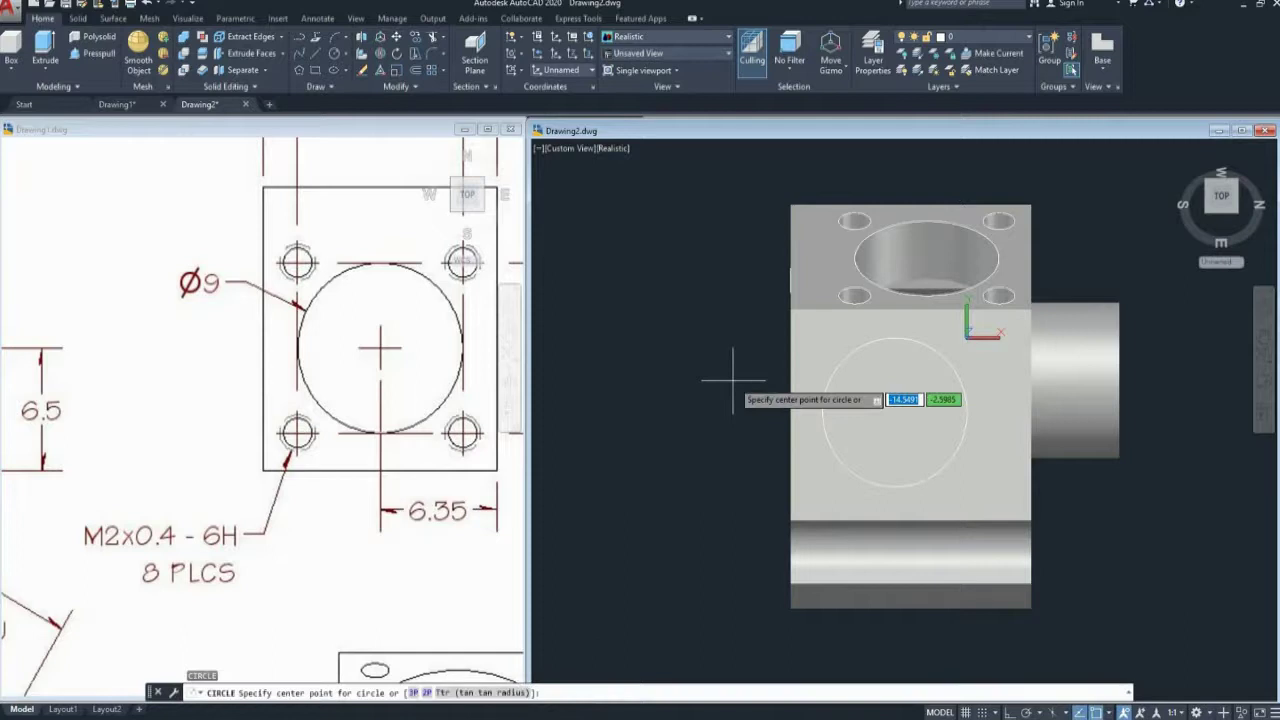
pyautogui.write(',0')
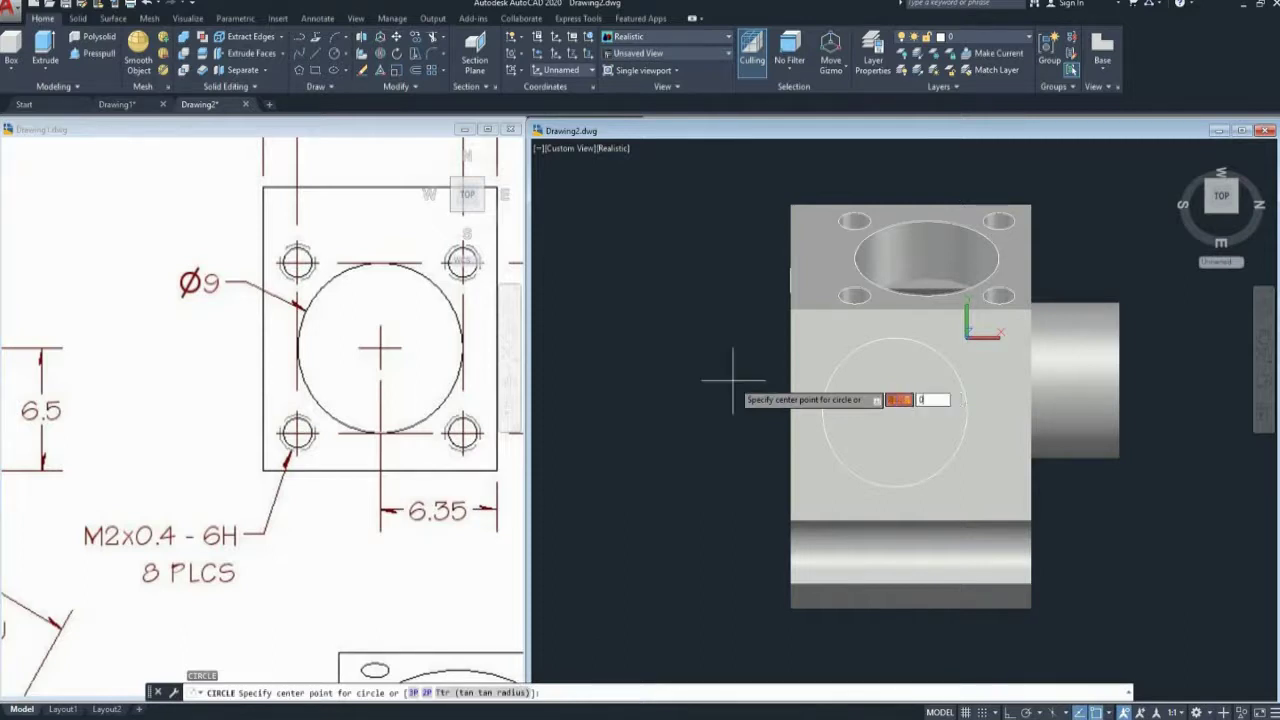
pyautogui.press('Return')
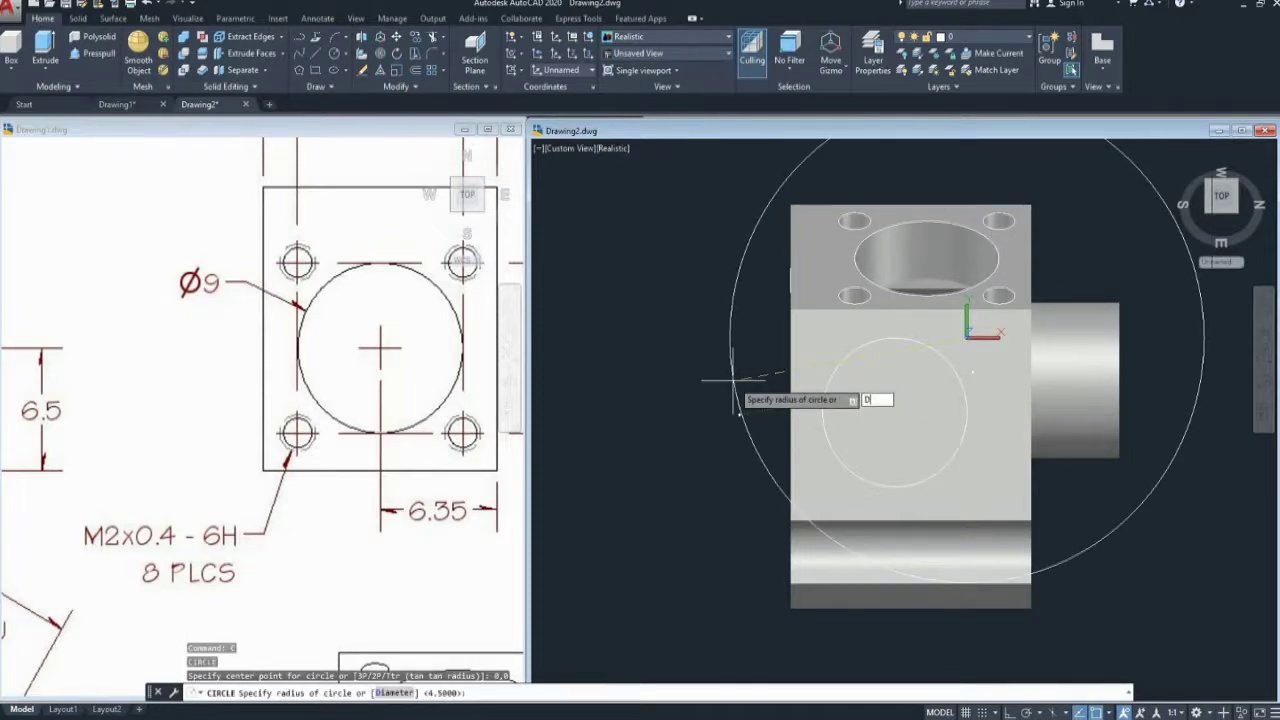
pyautogui.write('d')
pyautogui.press('Return')
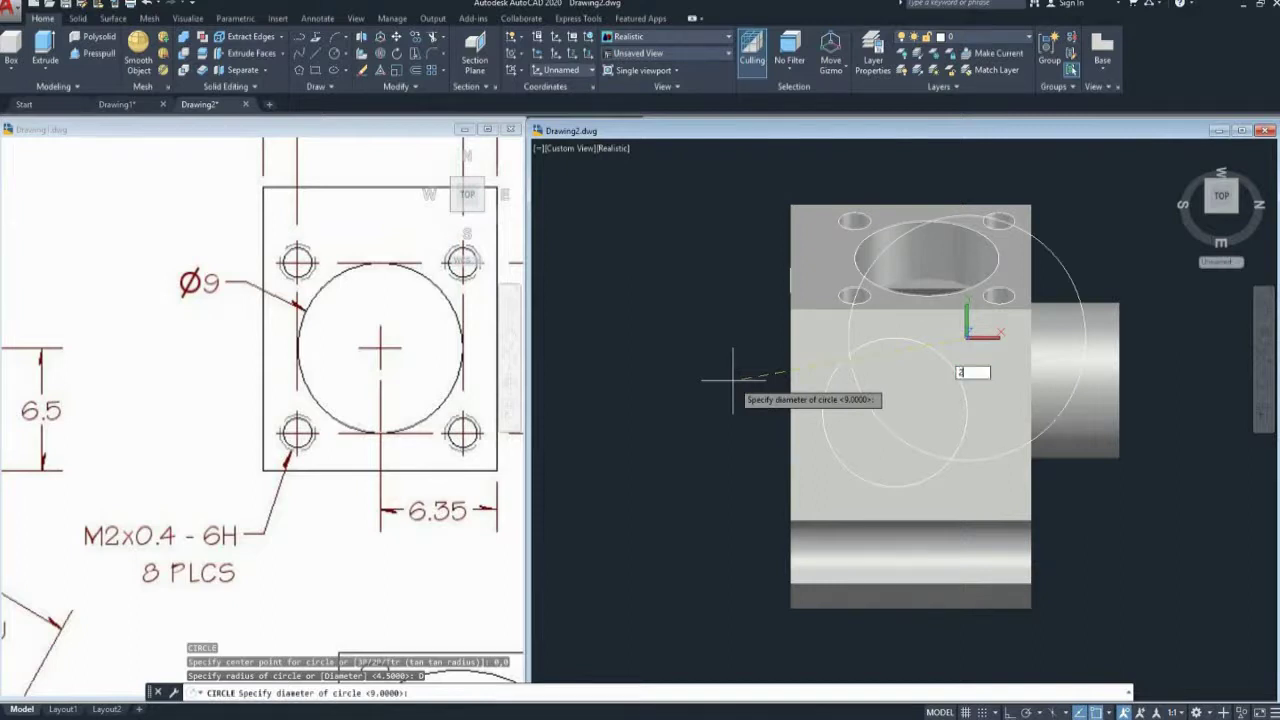
pyautogui.press('Return')
pyautogui.moveTo(857, 357); pyautogui.dragTo(828, 319, button='middle')
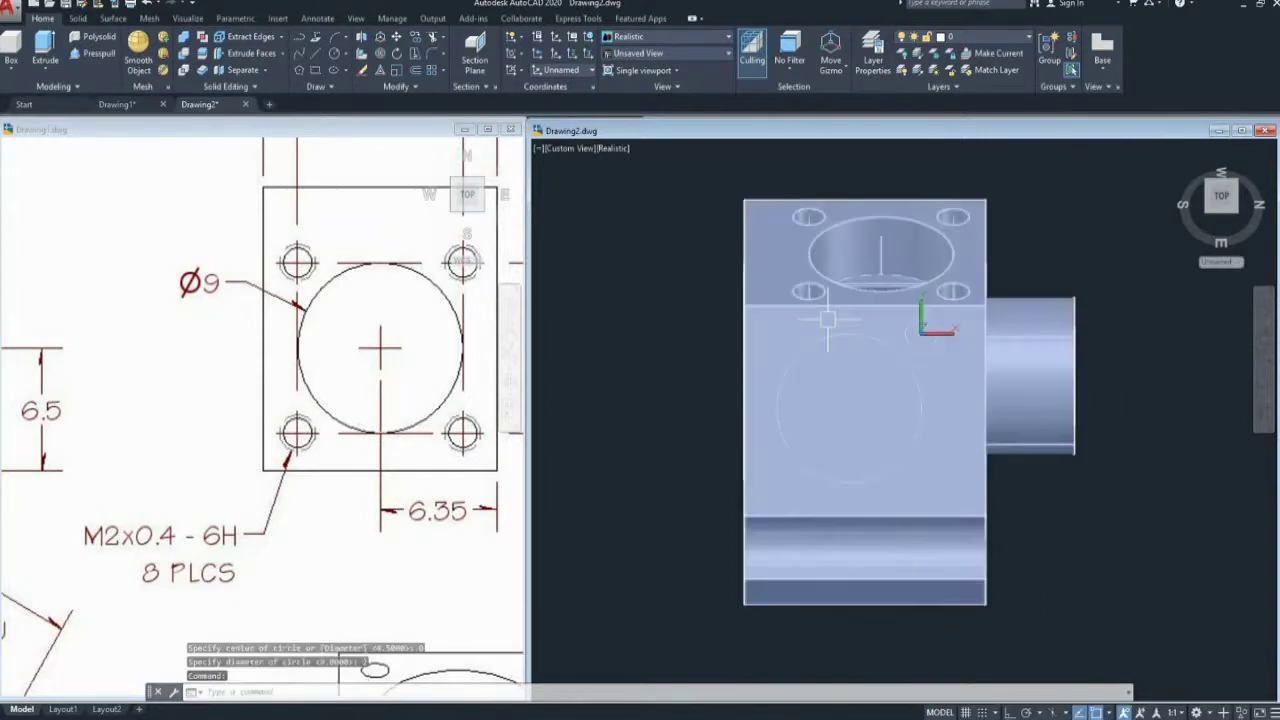
pyautogui.moveTo(1221, 205)
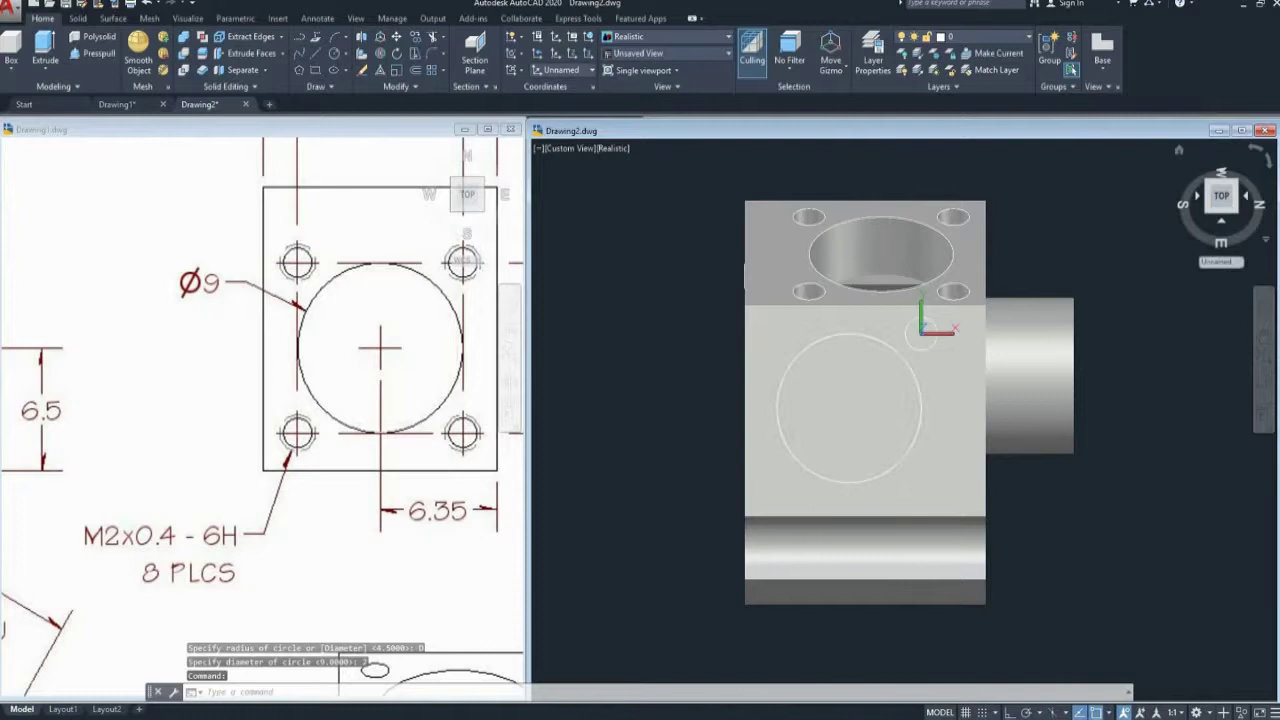
pyautogui.moveTo(1221, 196)
pyautogui.mouseDown()
pyautogui.moveTo(1195, 230)
pyautogui.moveTo(1185, 200)
pyautogui.mouseUp()
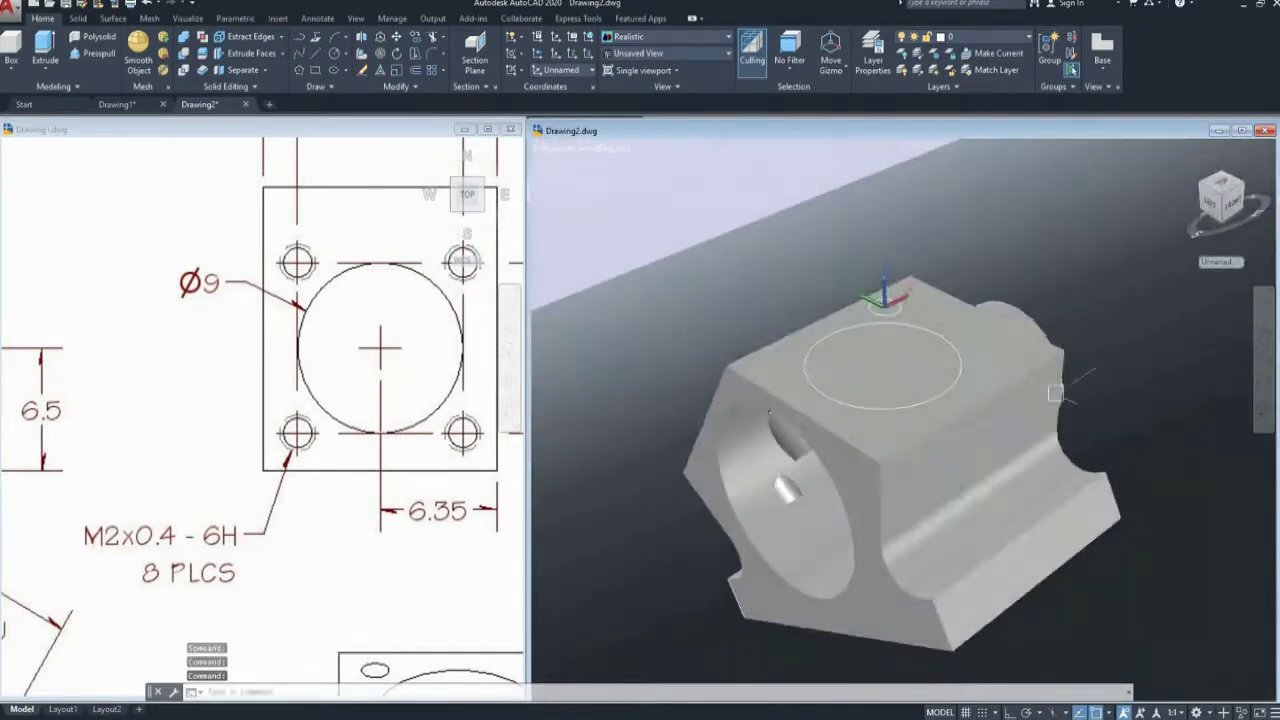
# - Switch the view to parallel projection and orbit slightly toward the top face
pyautogui.rightClick(1218, 185)
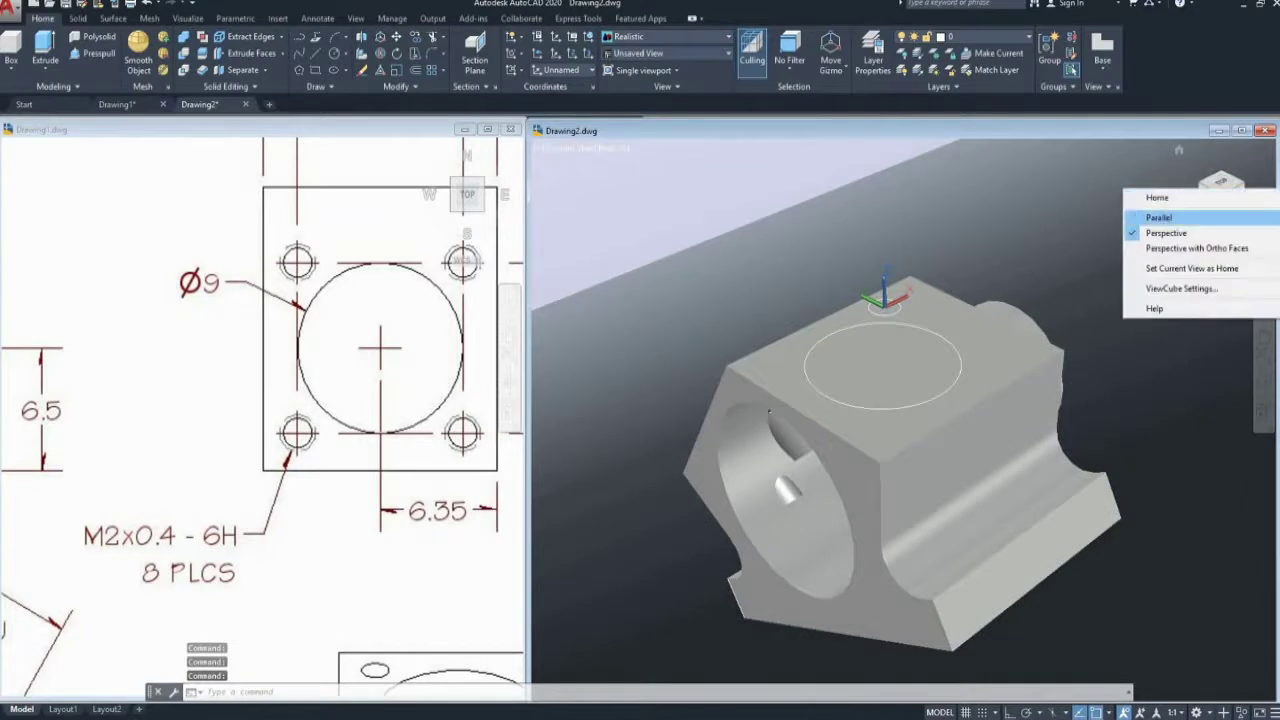
pyautogui.click(1150, 218)
pyautogui.keyDown('shift'); pyautogui.moveTo(829, 286); pyautogui.dragTo(842, 316, button='middle'); pyautogui.keyUp('shift')
pyautogui.scroll(2, 842, 316)
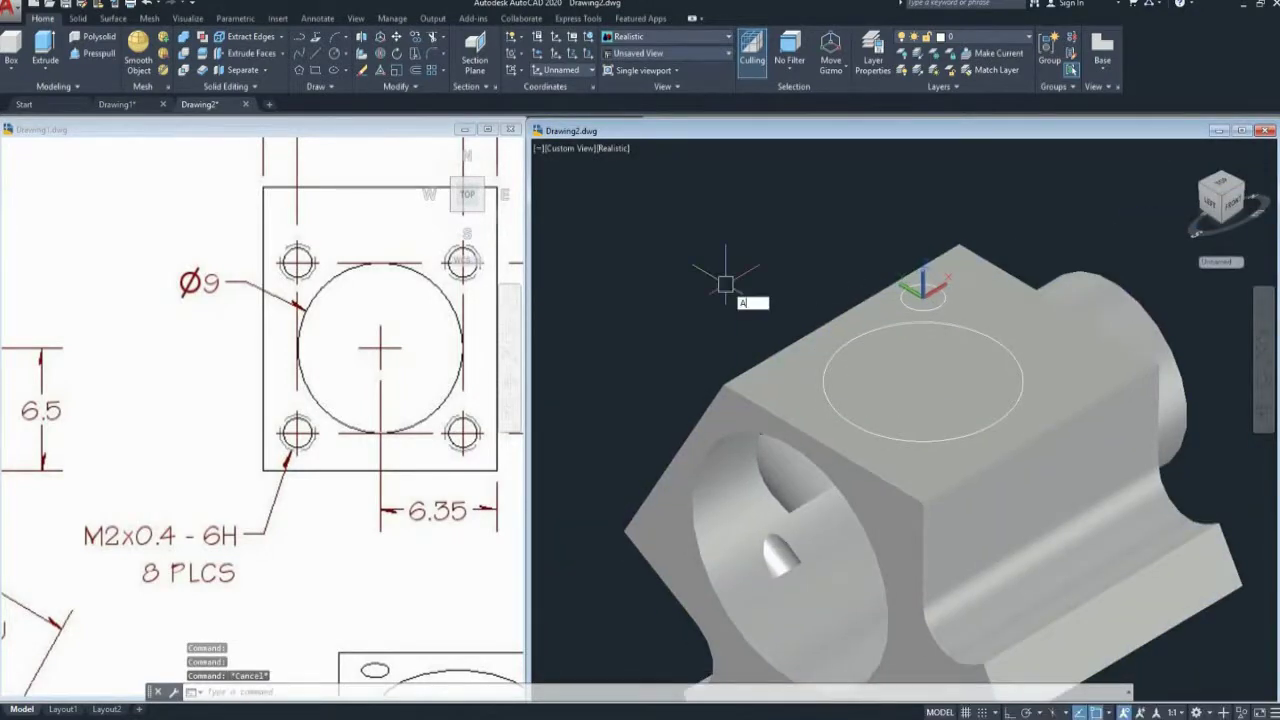
# - Polar-array the small circle into 4 copies centred on the large circle
pyautogui.press('Escape')
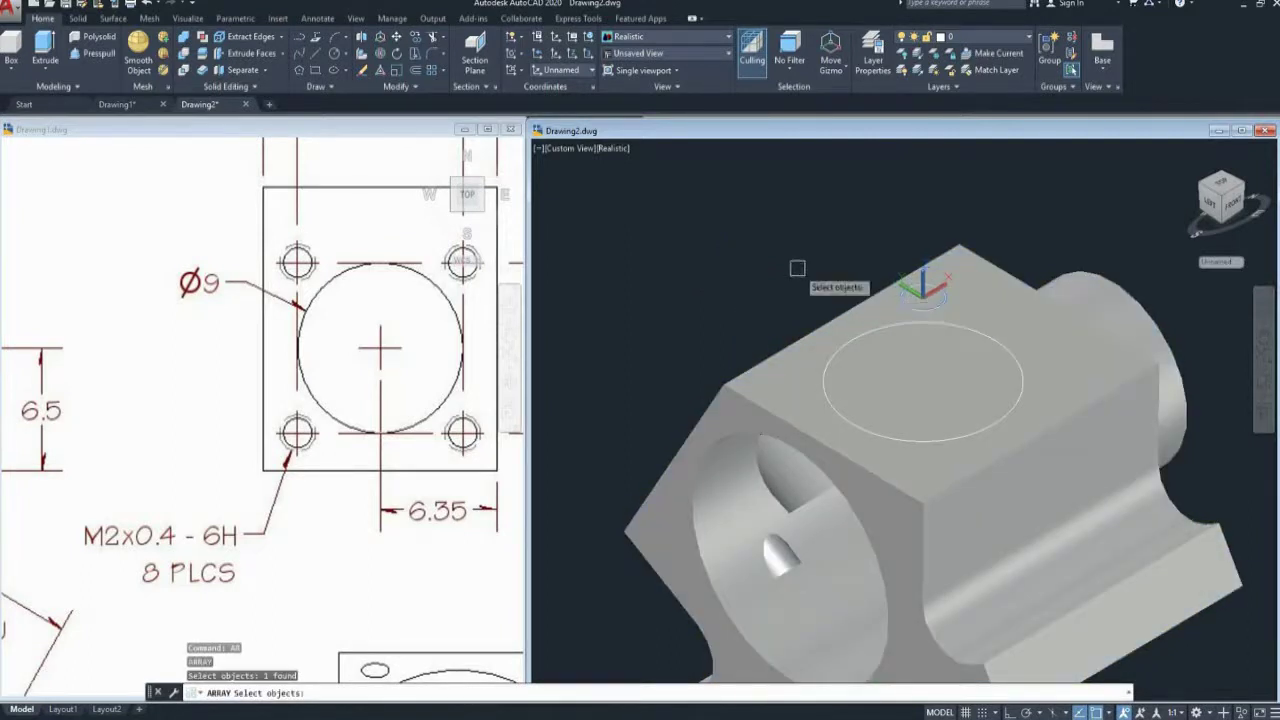
pyautogui.press('Return')
pyautogui.press('Return')
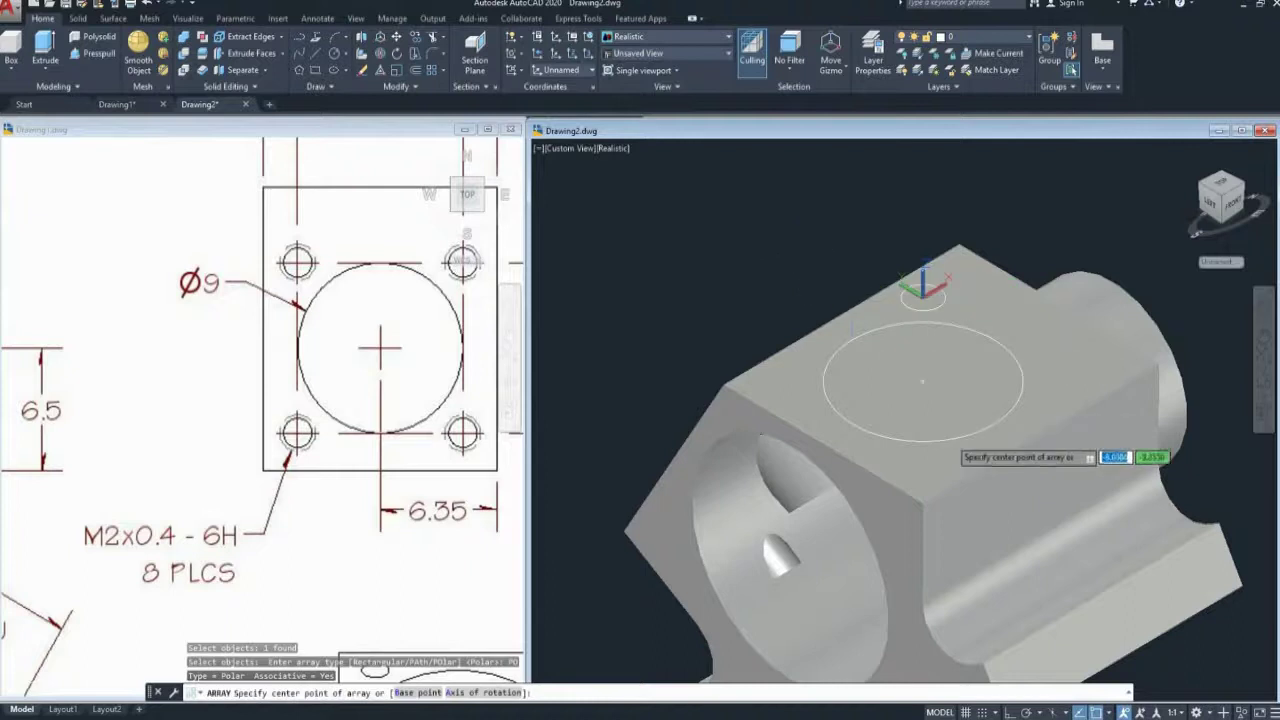
pyautogui.click(922, 381)
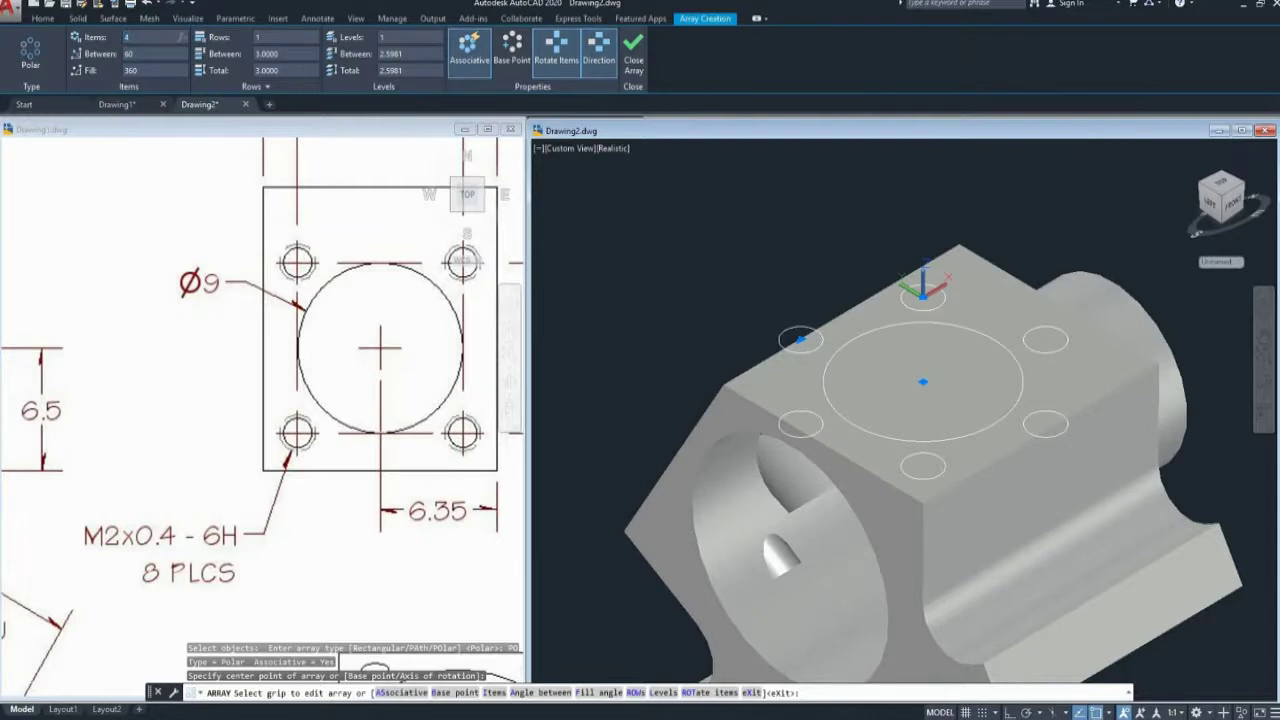
pyautogui.press('Return')
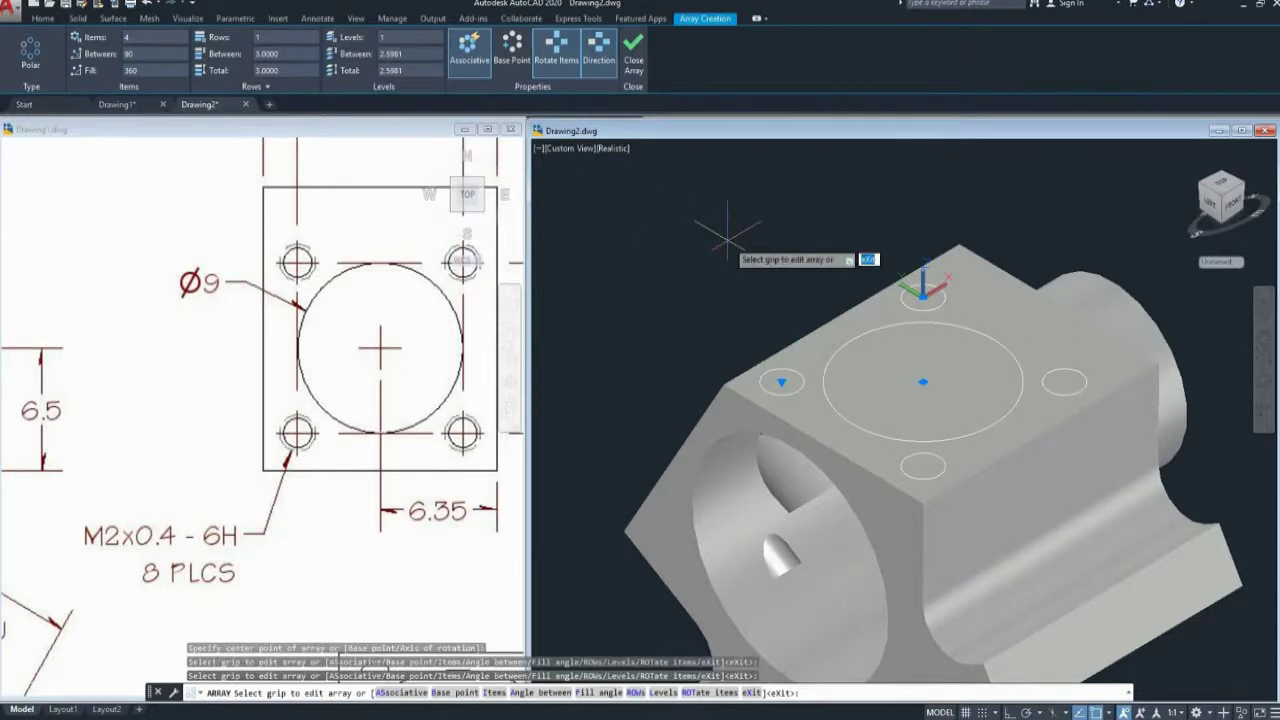
pyautogui.press('Escape')
pyautogui.keyDown('shift'); pyautogui.moveTo(730, 236); pyautogui.dragTo(715, 238, button='middle'); pyautogui.keyUp('shift')
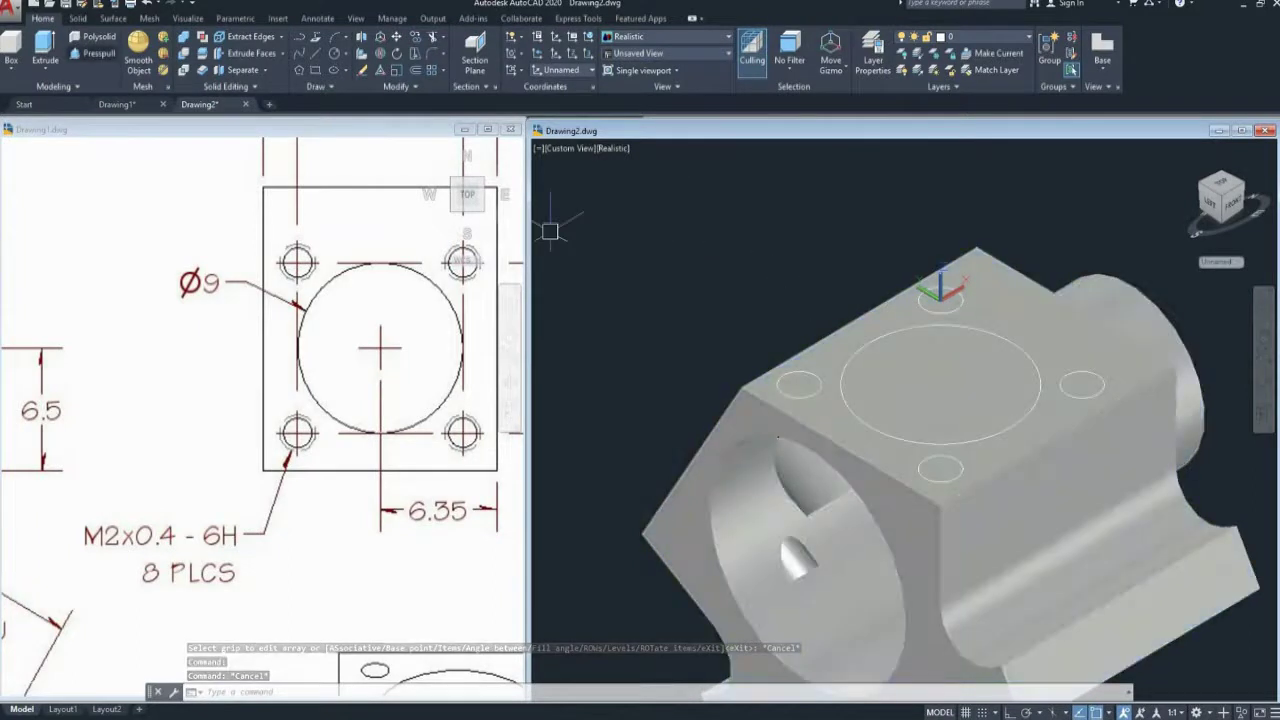
# - Press-pull the large circle 4 units into the block and one small circle 6 units deep
pyautogui.hotkey('ctrl', 'shift', 'e')
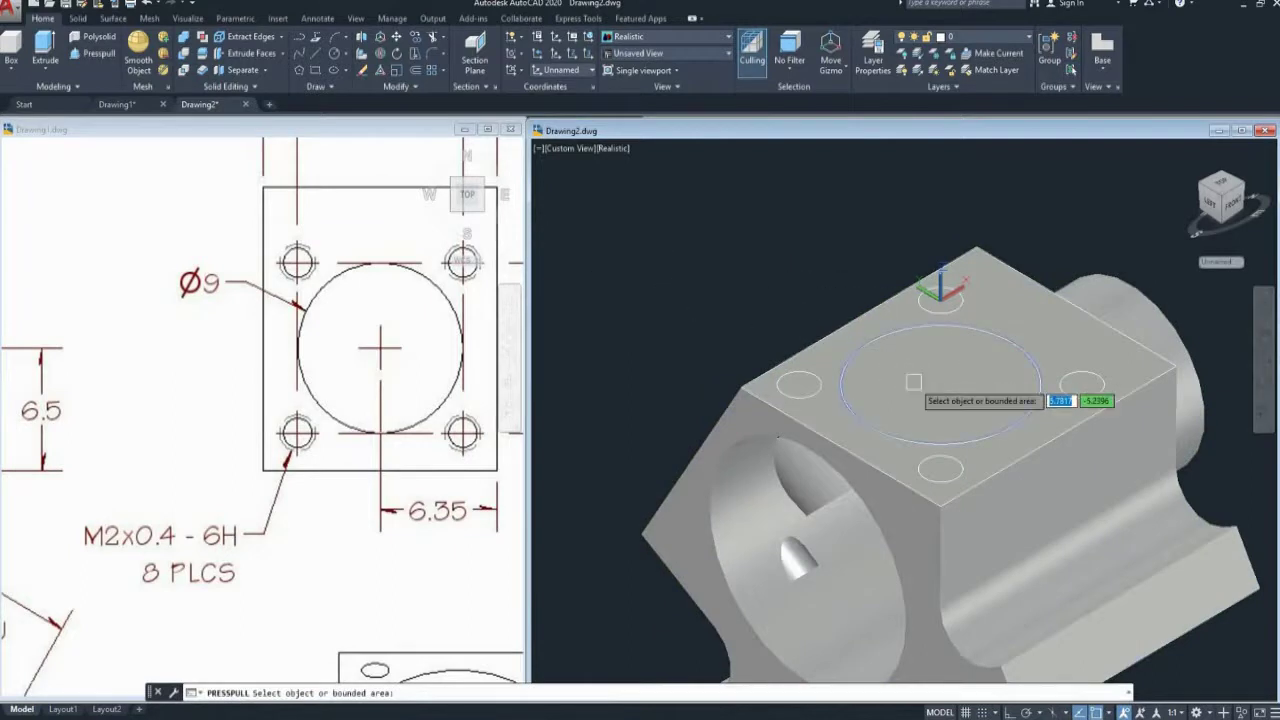
pyautogui.click(913, 381)
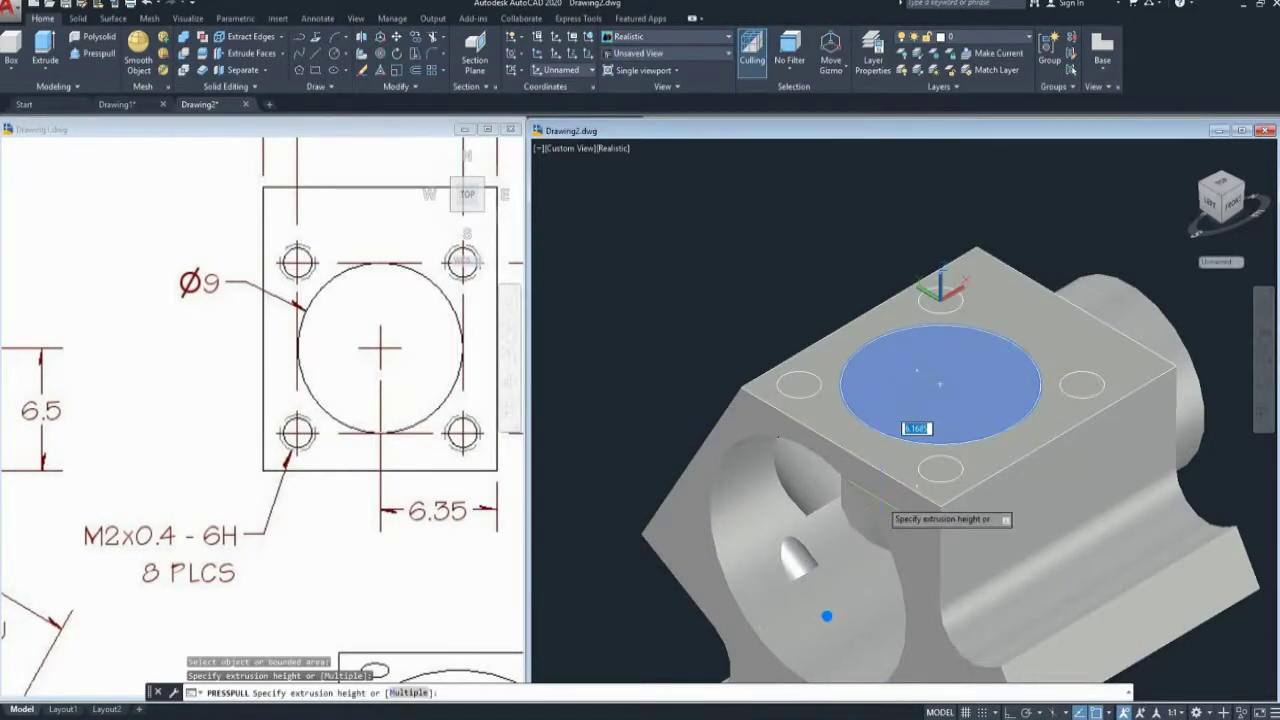
pyautogui.press('Return')
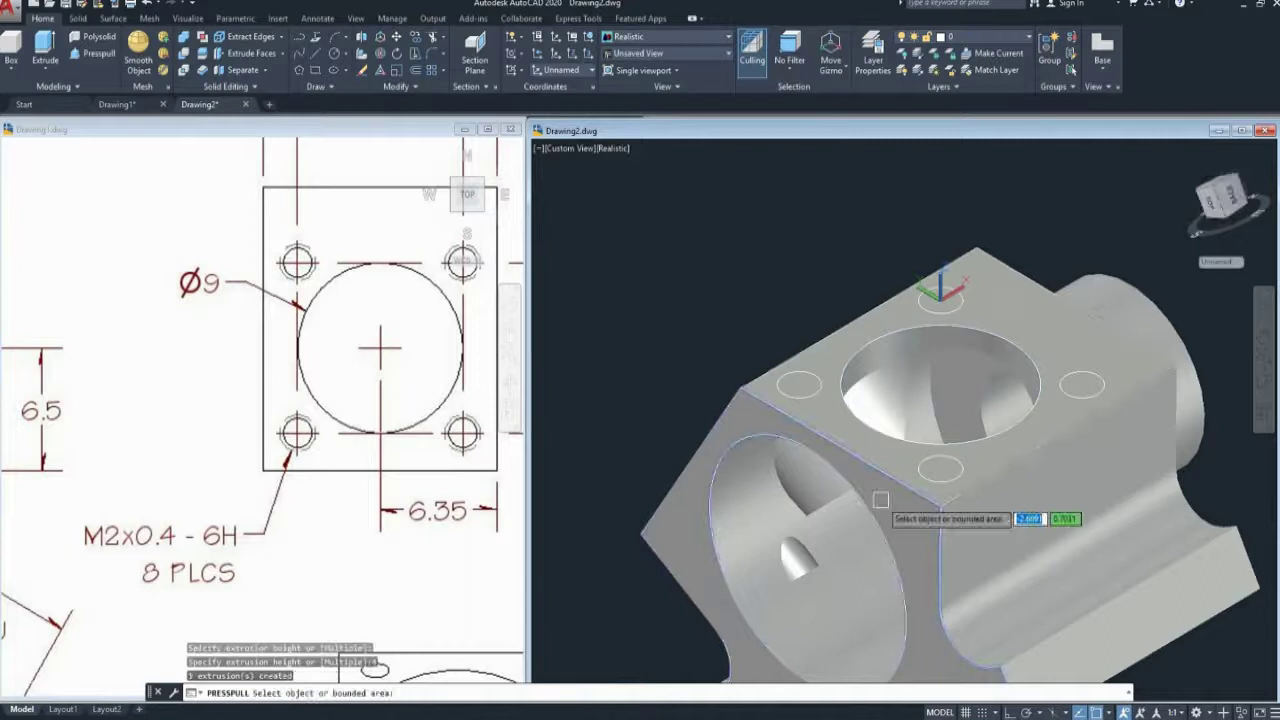
pyautogui.click(800, 385)
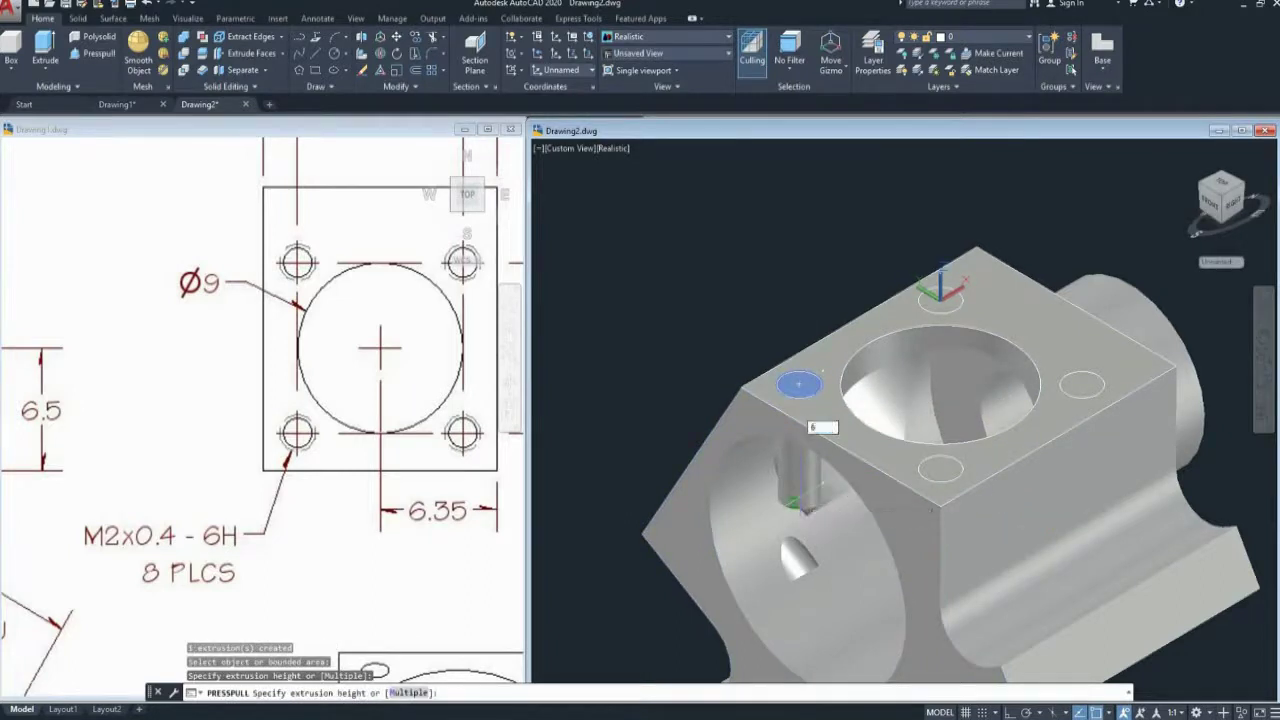
pyautogui.press('Return')
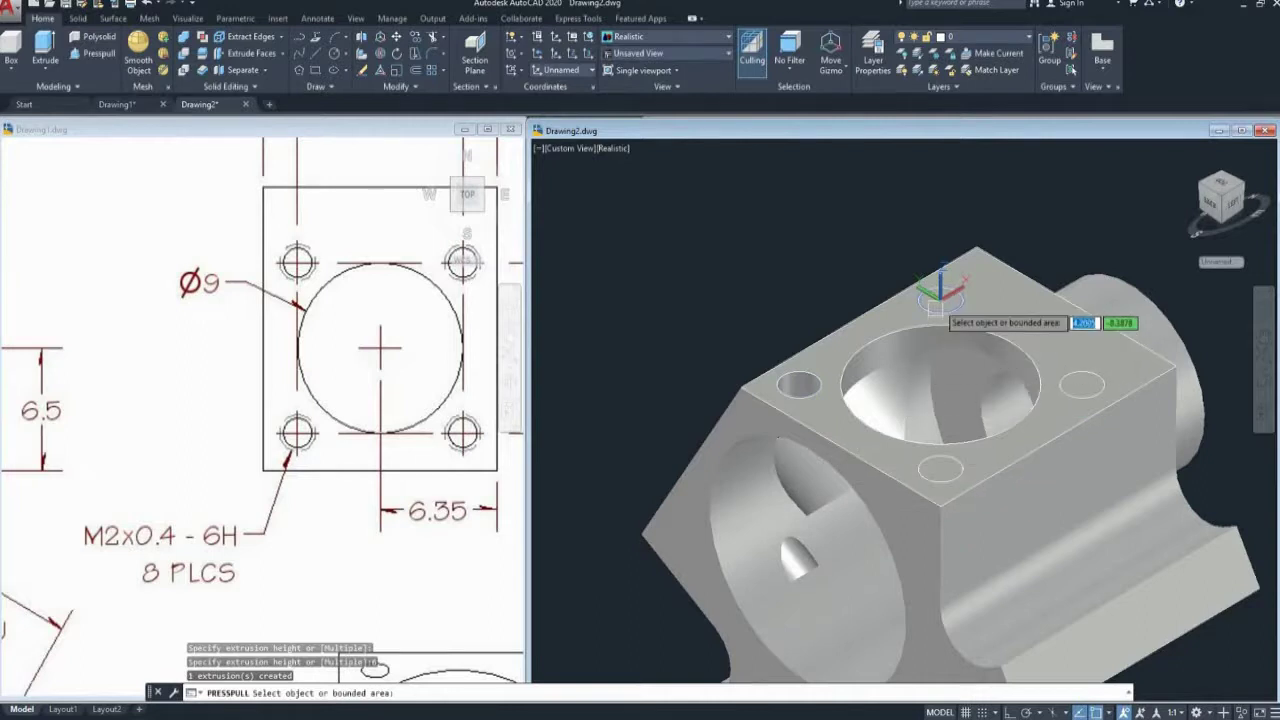
pyautogui.click(931, 402)
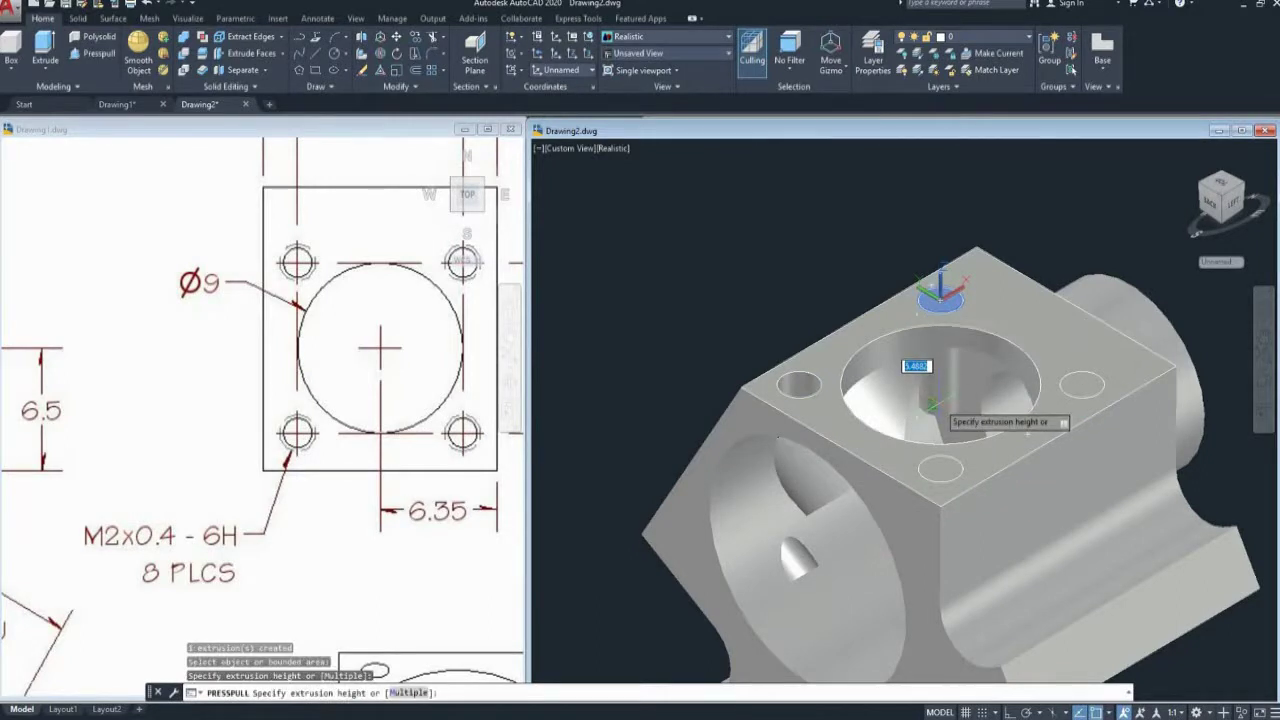
pyautogui.keyDown('shift'); pyautogui.moveTo(931, 402); pyautogui.dragTo(850, 300, button='middle'); pyautogui.keyUp('shift')
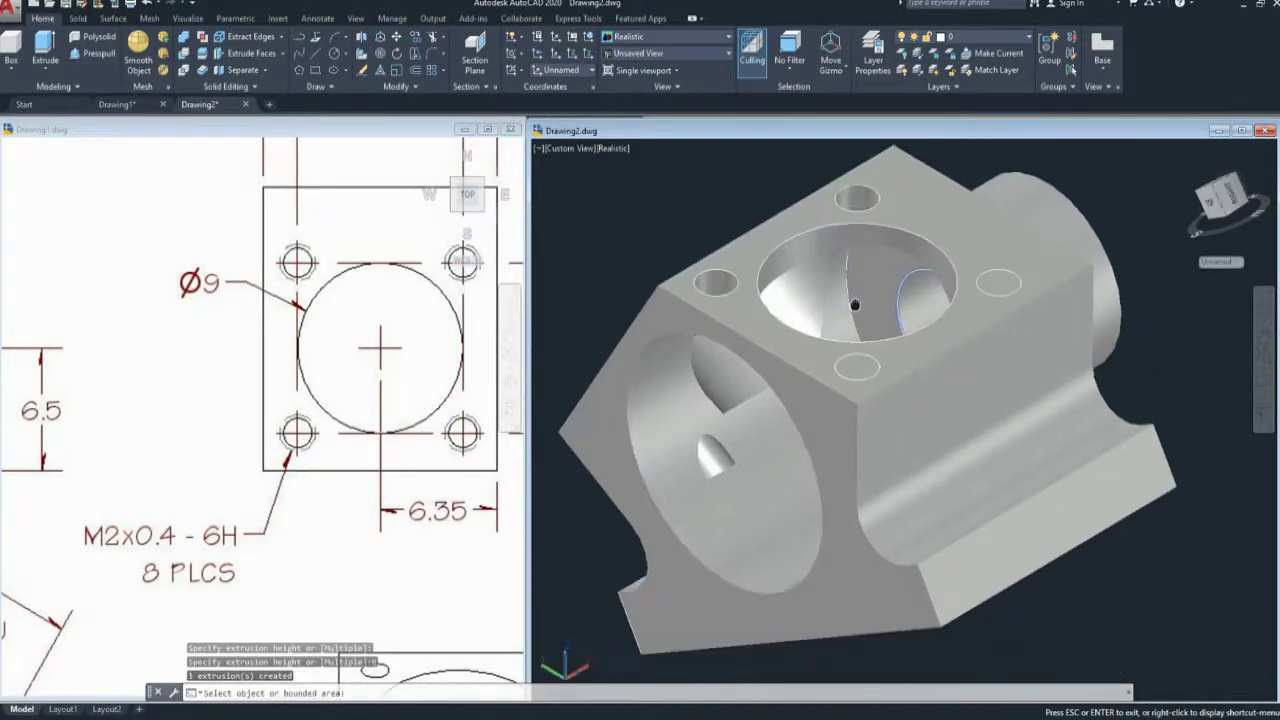
# - Press-pull the remaining small circles 6 units deep into holes
pyautogui.click(856, 364)
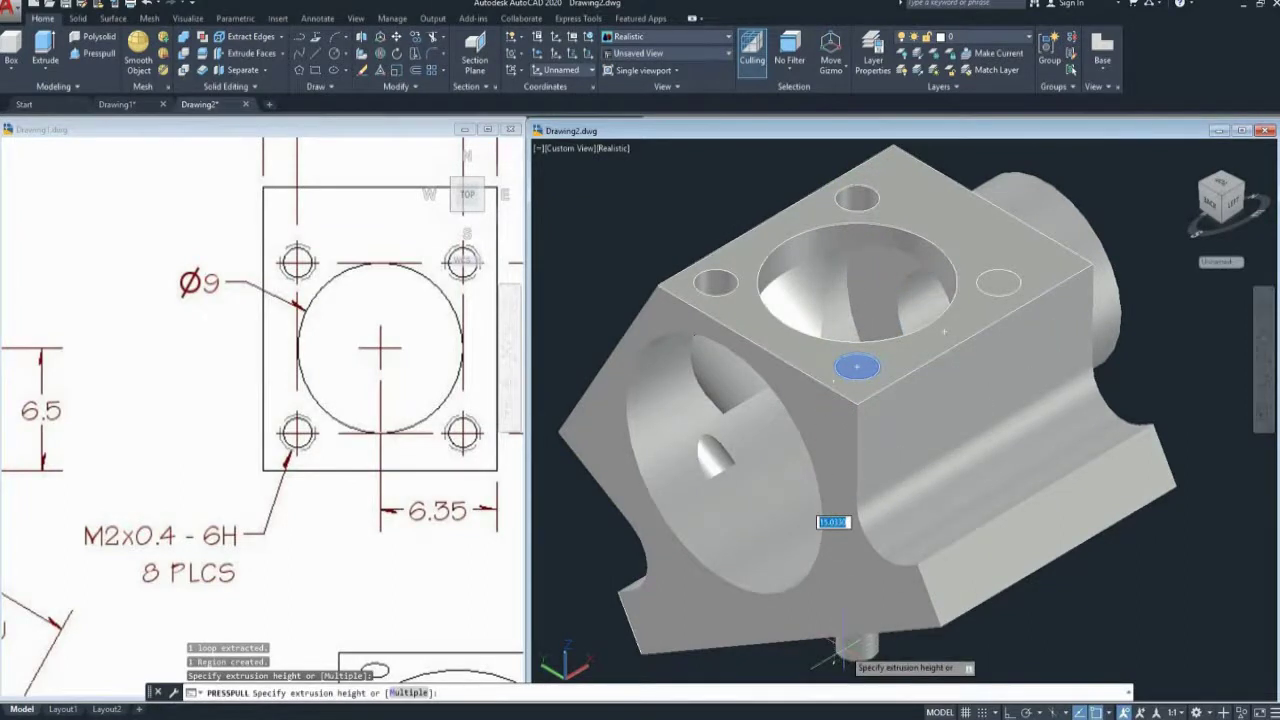
pyautogui.press('Return')
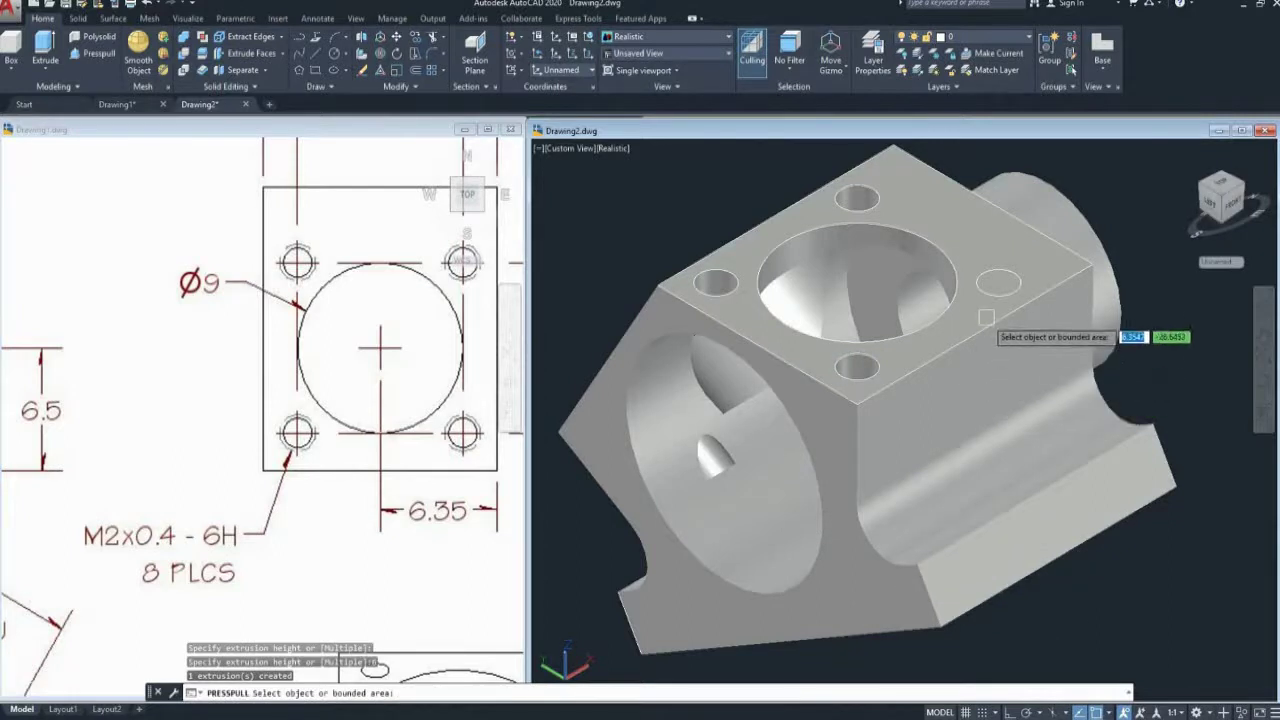
pyautogui.click(998, 283)
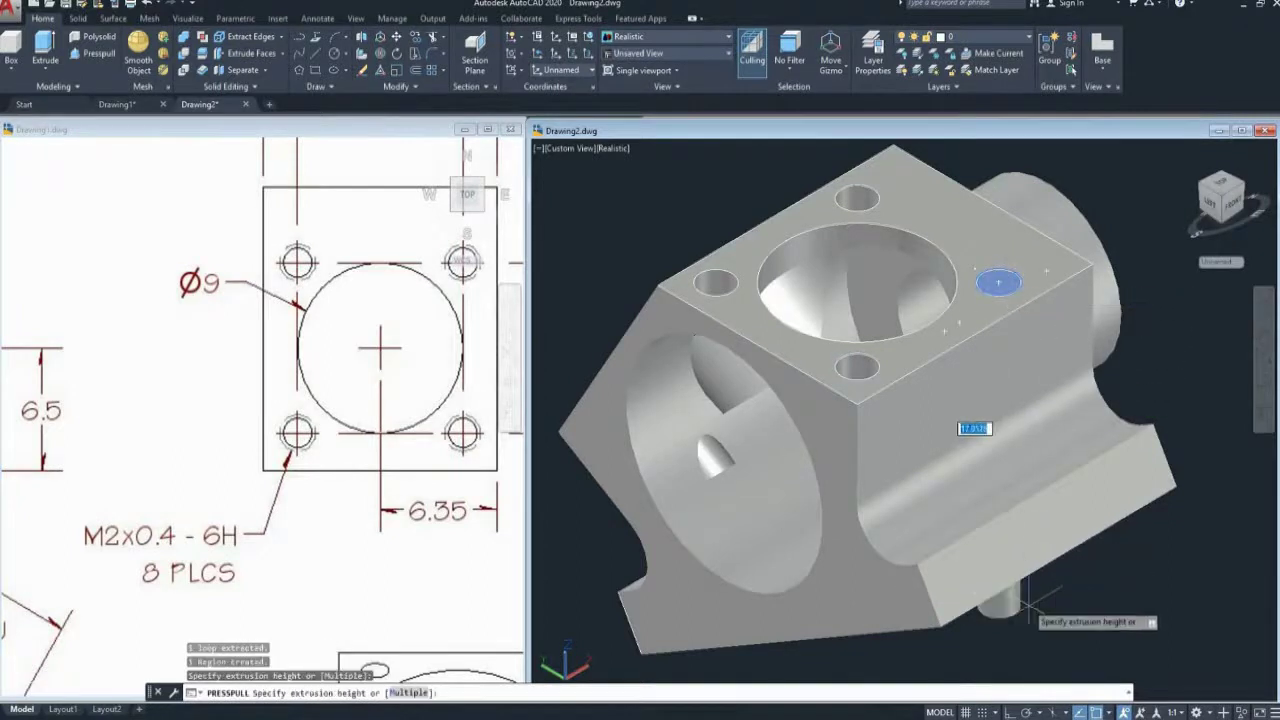
pyautogui.press('Return')
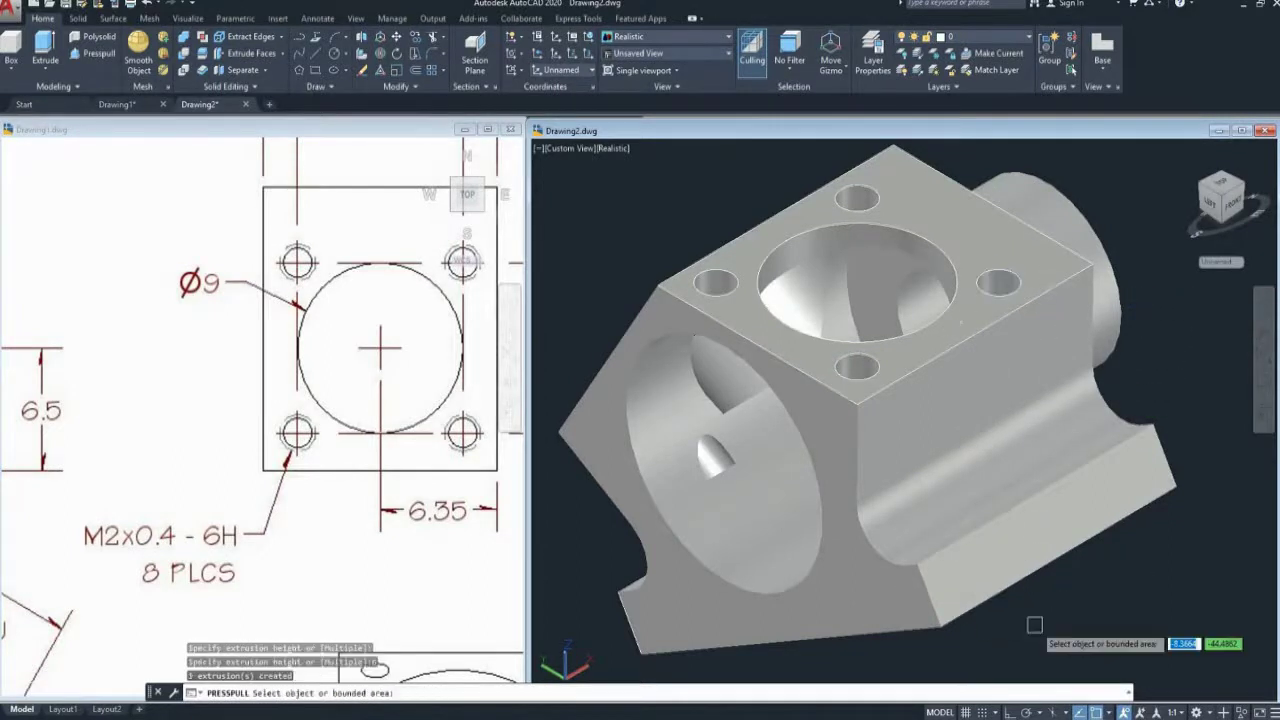
pyautogui.scroll(-3, 960, 440)
pyautogui.scroll(1, 960, 440)
pyautogui.press('Return')
pyautogui.click(946, 391)
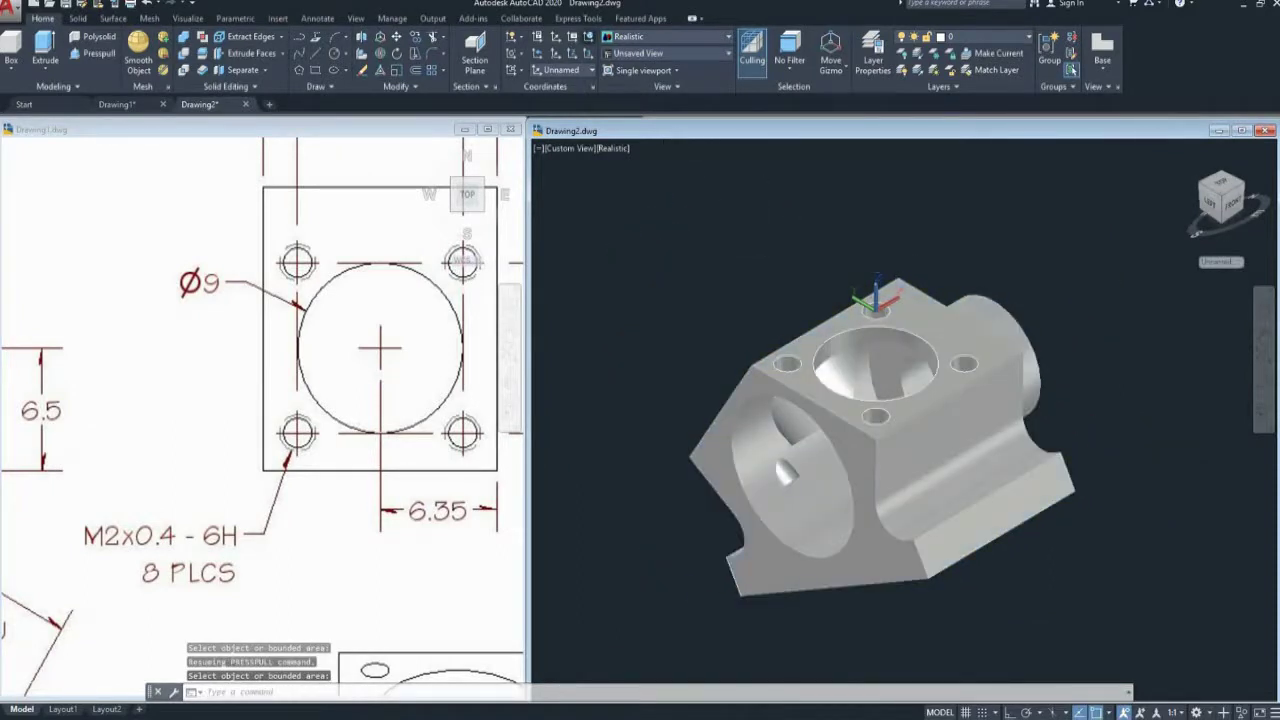
# - Reset the UCS to World and switch to the SW Isometric view
pyautogui.write('ucs')
pyautogui.press('Return')
pyautogui.press('Return')
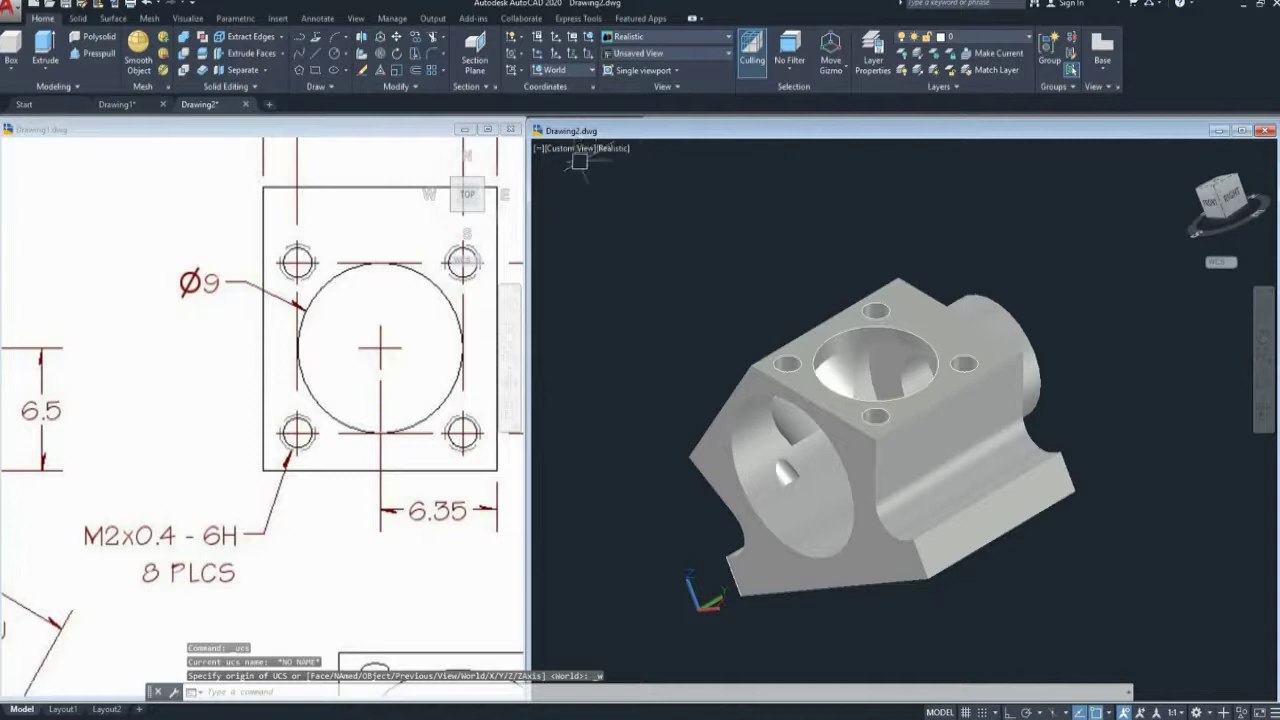
pyautogui.click(567, 148)
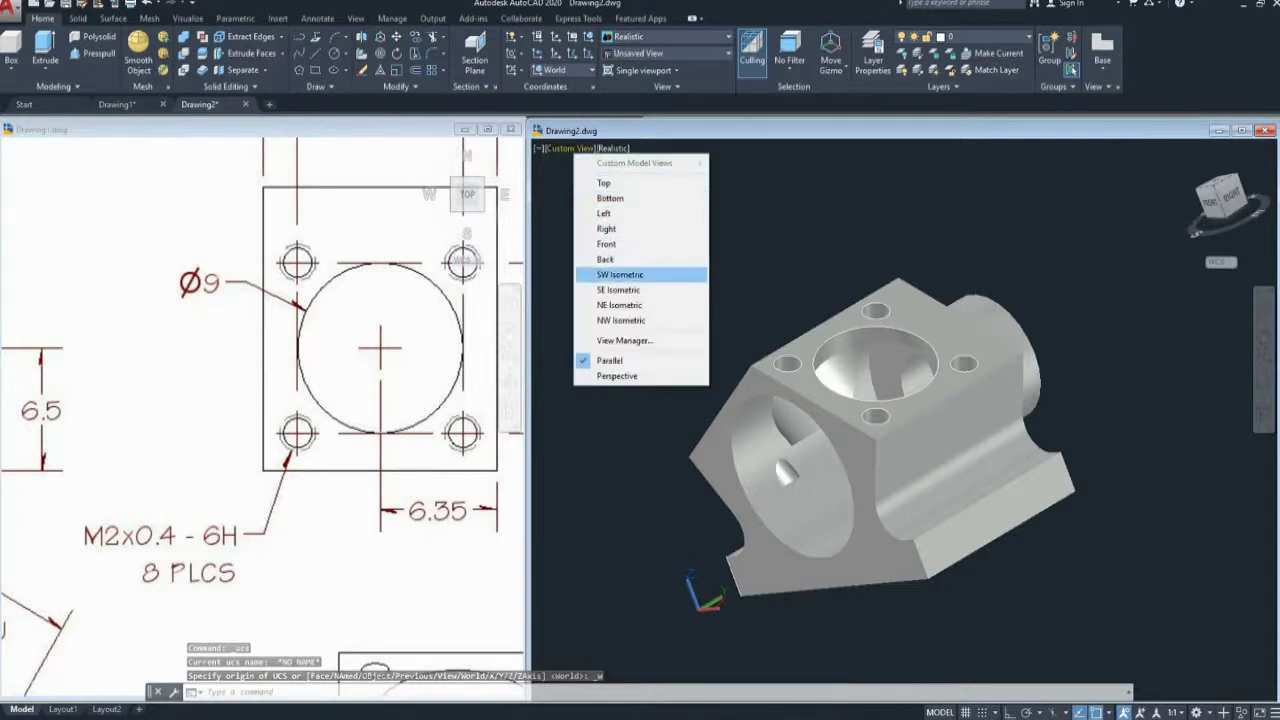
pyautogui.click(600, 275)
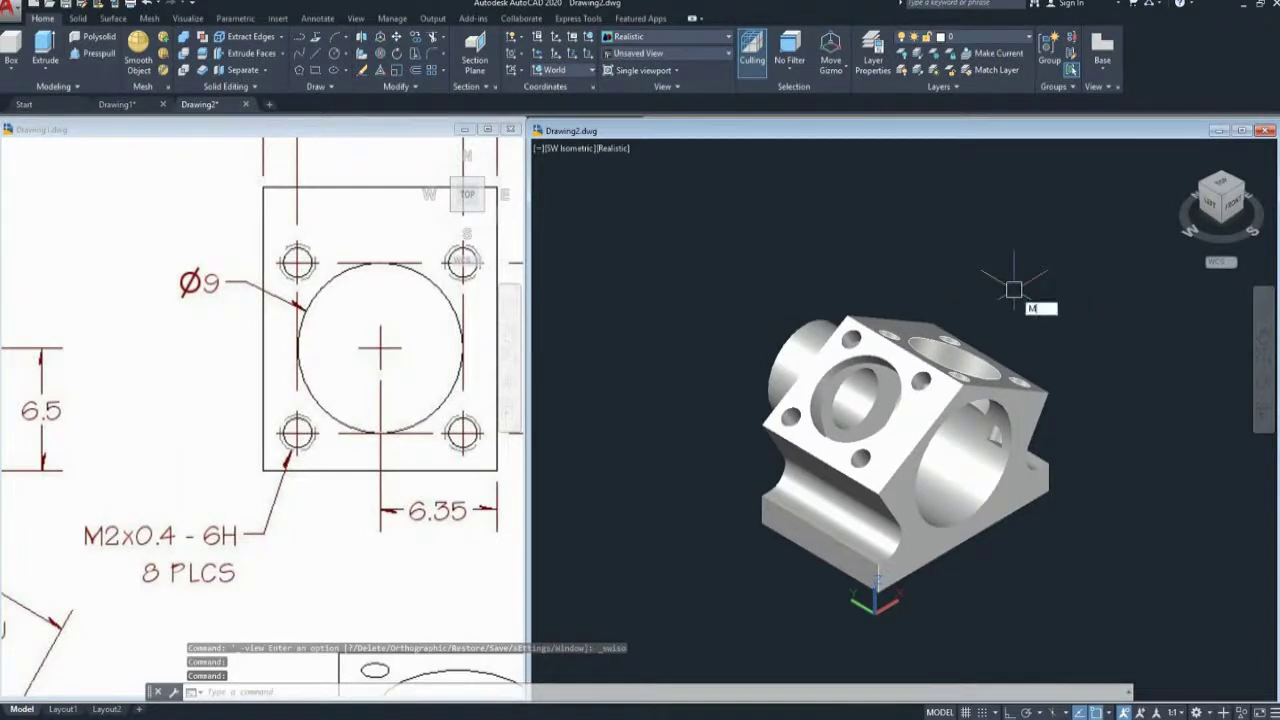
# - Start moving the block solid, then cancel the move
pyautogui.press('Return')
pyautogui.click(943, 437)
pyautogui.press('Return')
pyautogui.scroll(-2, 940, 432)
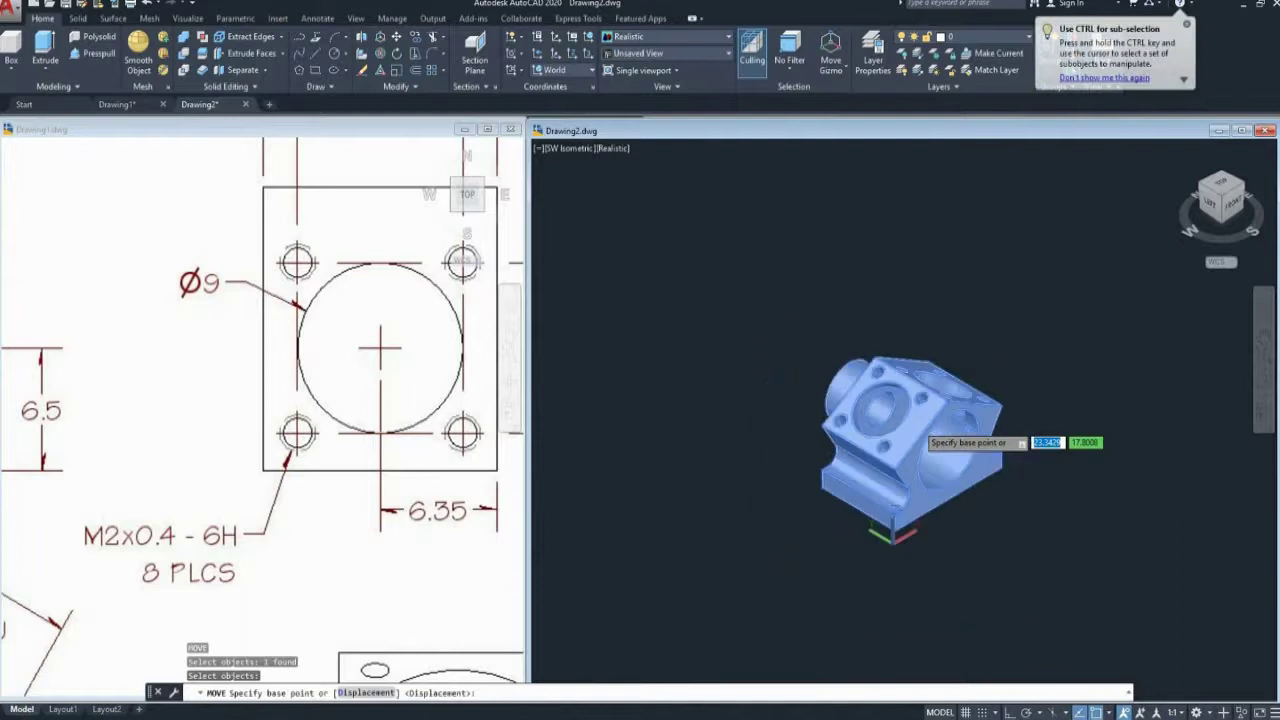
pyautogui.moveTo(928, 438); pyautogui.dragTo(726, 368, button='middle')
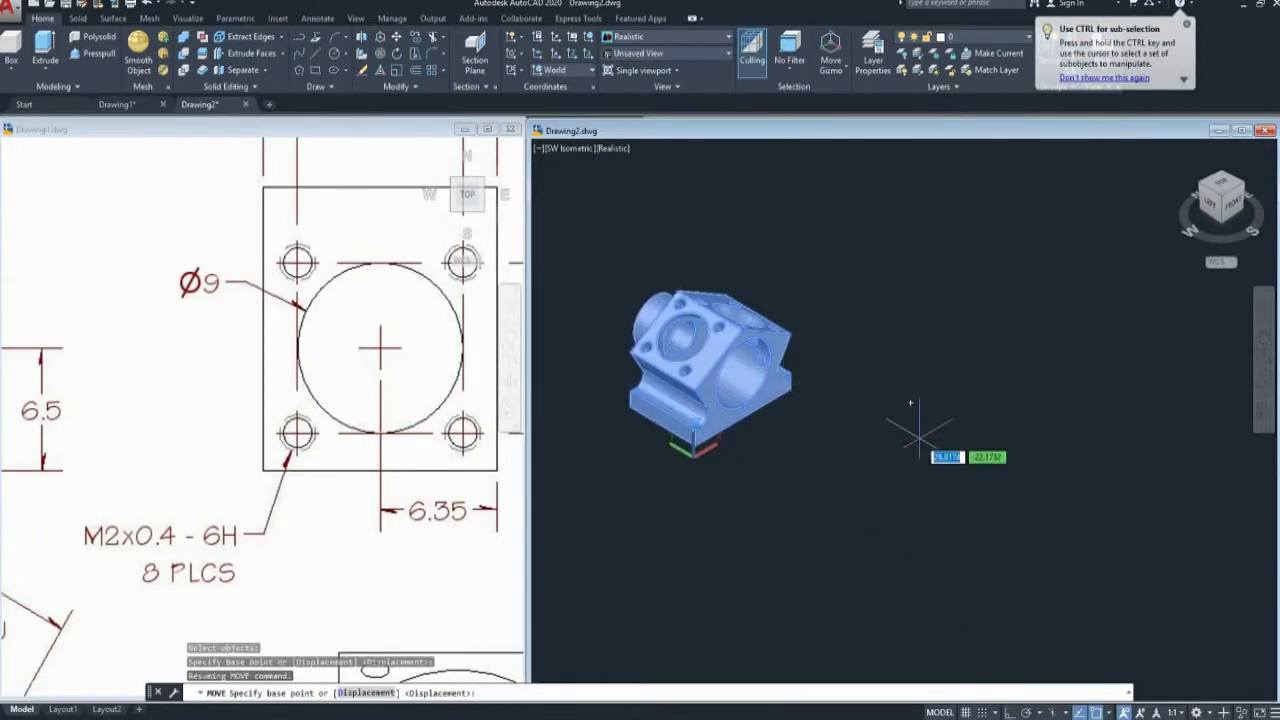
pyautogui.press('Return')
pyautogui.moveTo(910, 403)
pyautogui.mouseDown(button='middle')
pyautogui.moveTo(795, 382)
pyautogui.moveTo(838, 377)
pyautogui.mouseUp(button='middle')
pyautogui.press('Escape')
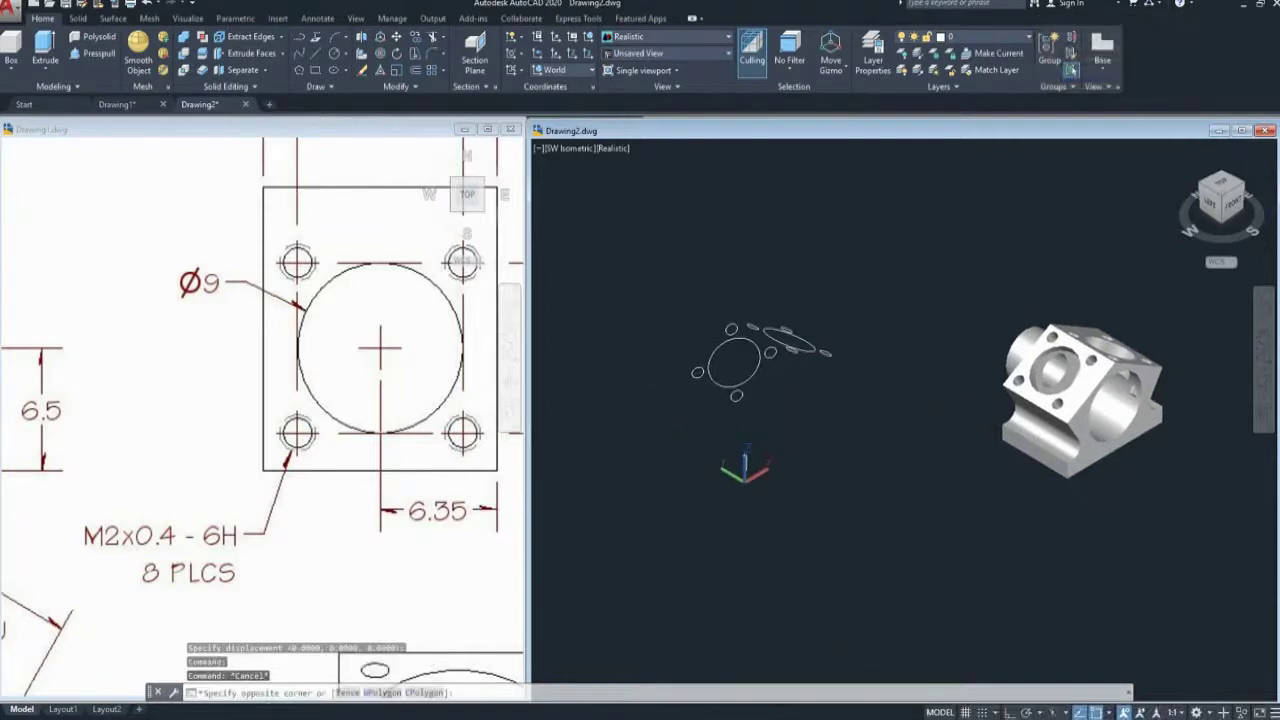
# - Delete the leftover sketch circles and recentre the block in view
pyautogui.click(653, 425)
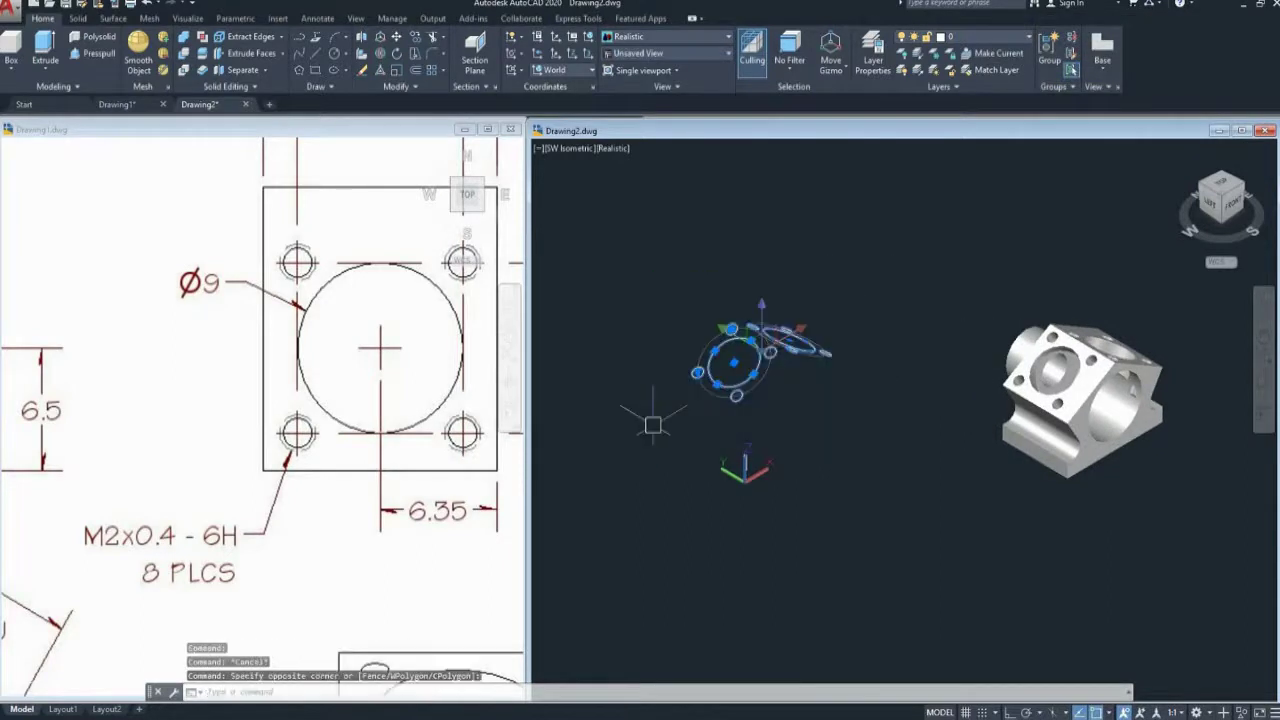
pyautogui.press('Delete')
pyautogui.moveTo(971, 386); pyautogui.dragTo(913, 414, button='middle')
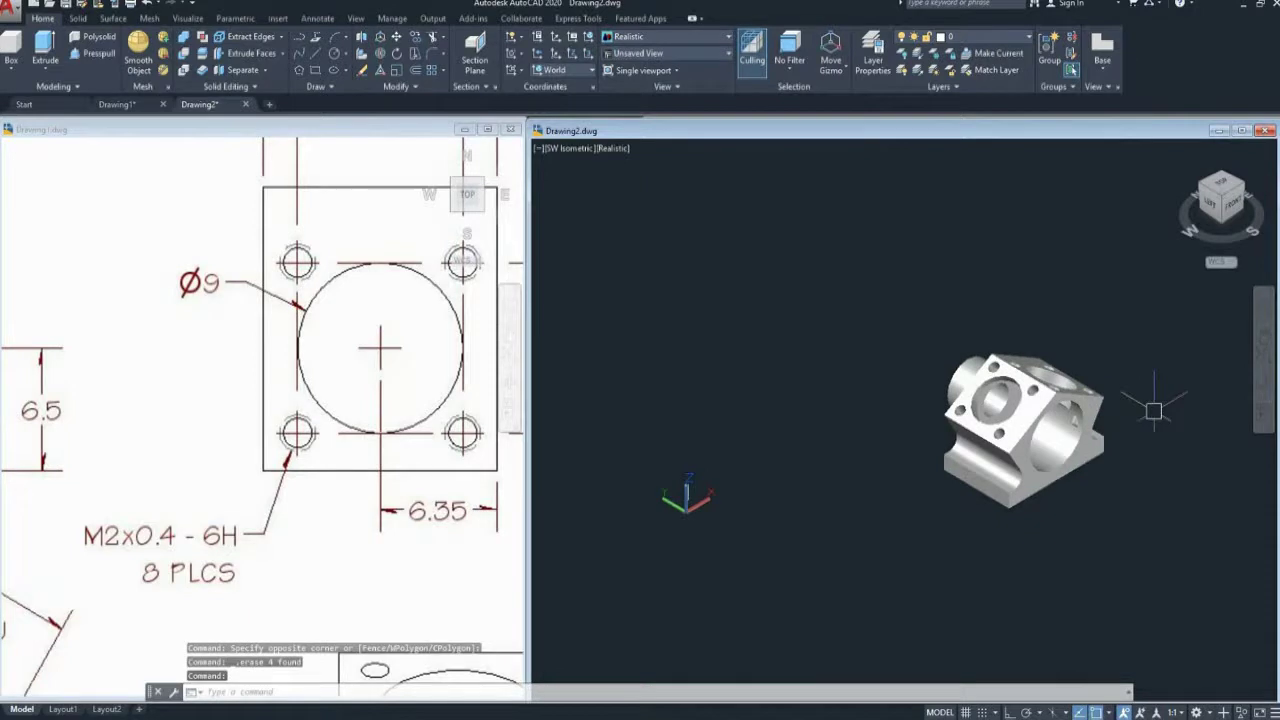
pyautogui.moveTo(1126, 413); pyautogui.dragTo(1066, 437, button='middle')
pyautogui.scroll(3, 1066, 437)
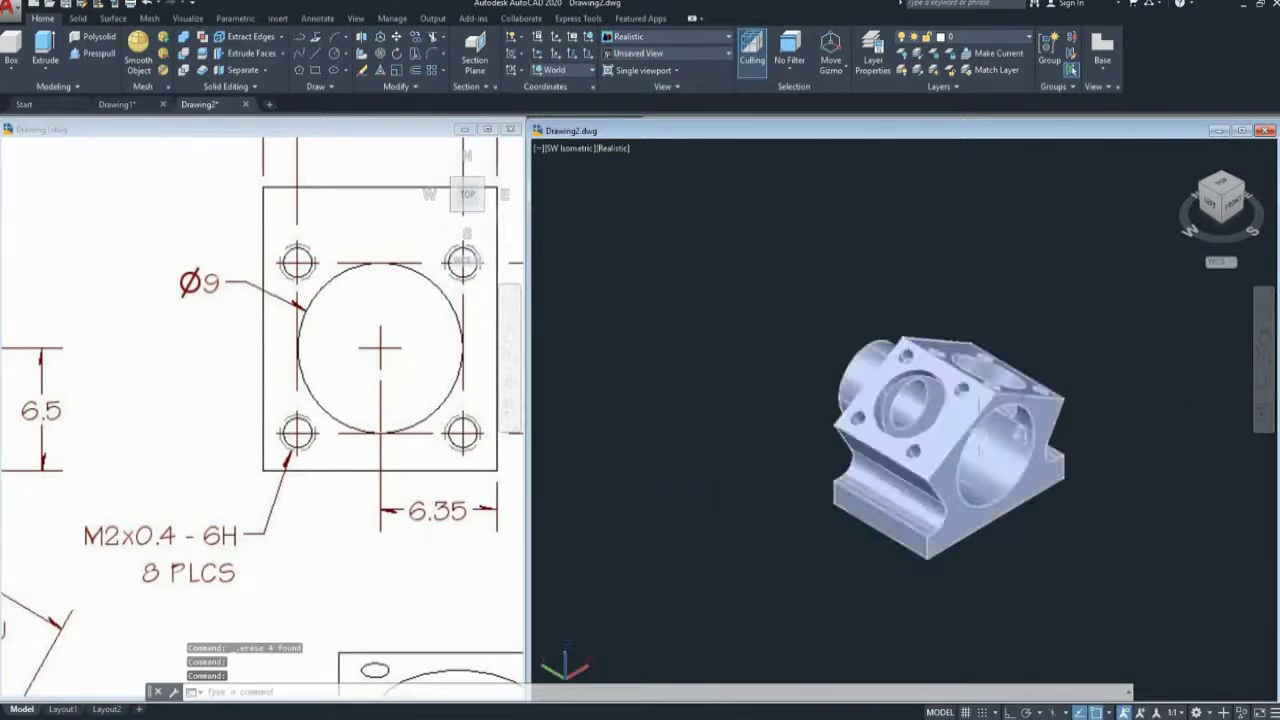
# - Set the block solid's colour to Yellow in Quick Properties
pyautogui.click(975, 405)
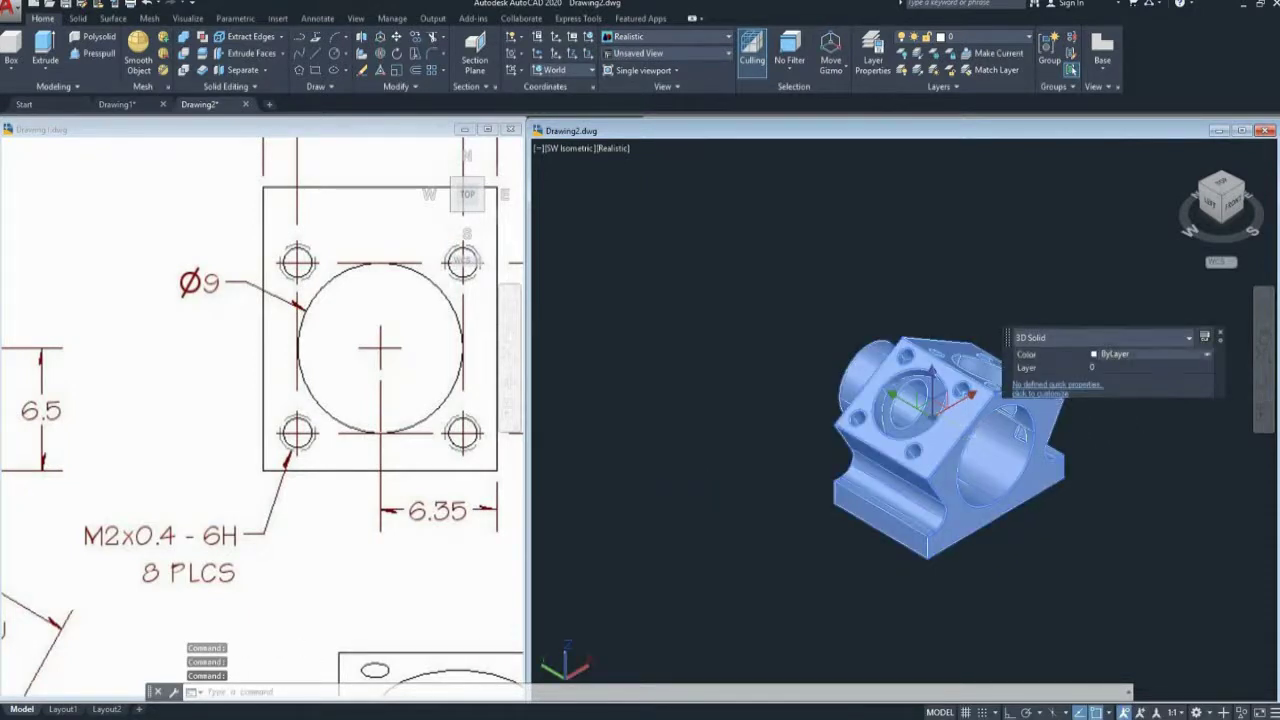
pyautogui.click(1150, 354)
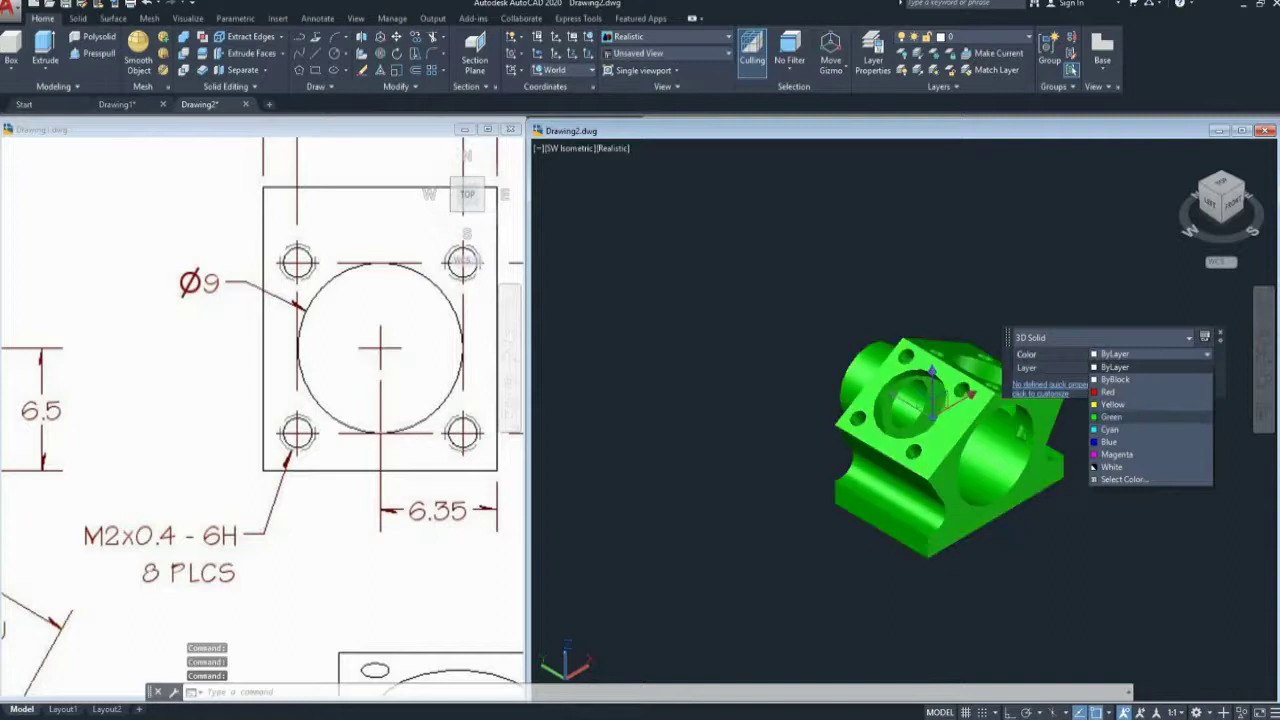
pyautogui.click(1112, 404)
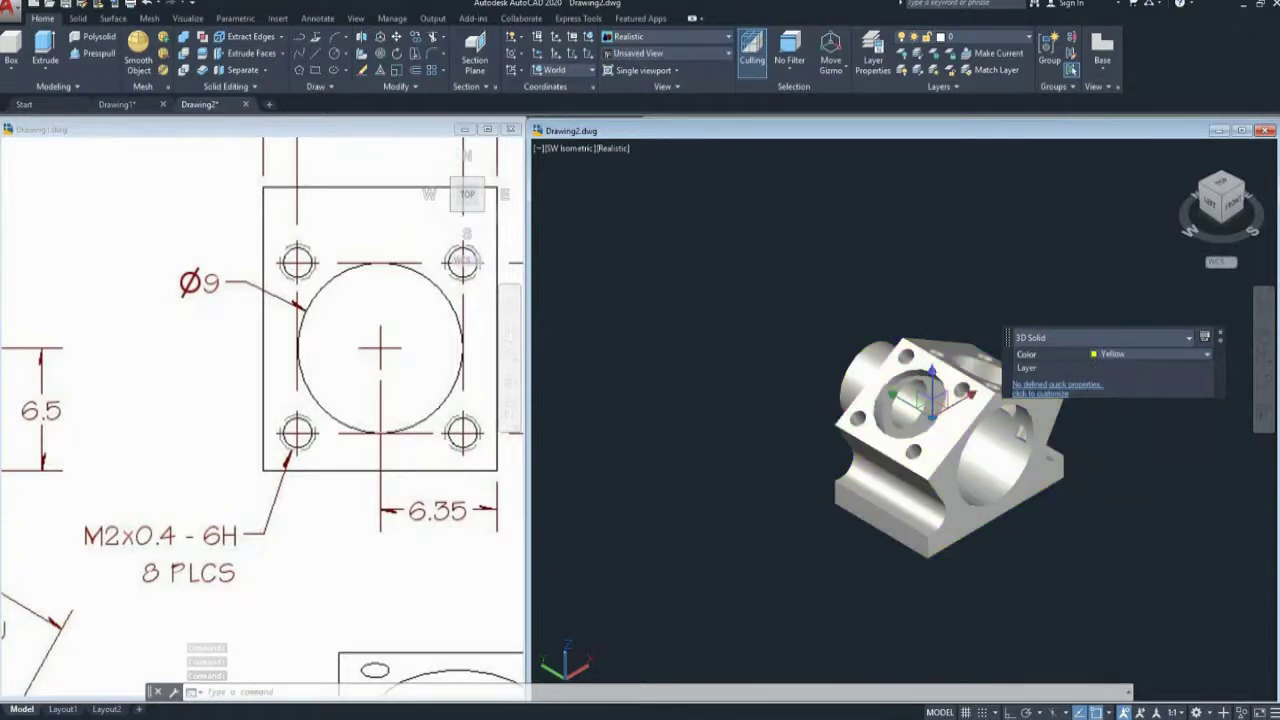
# - Free-orbit the view to inspect the yellow block's bore and holes
pyautogui.press('Escape')
pyautogui.click(1263, 381)
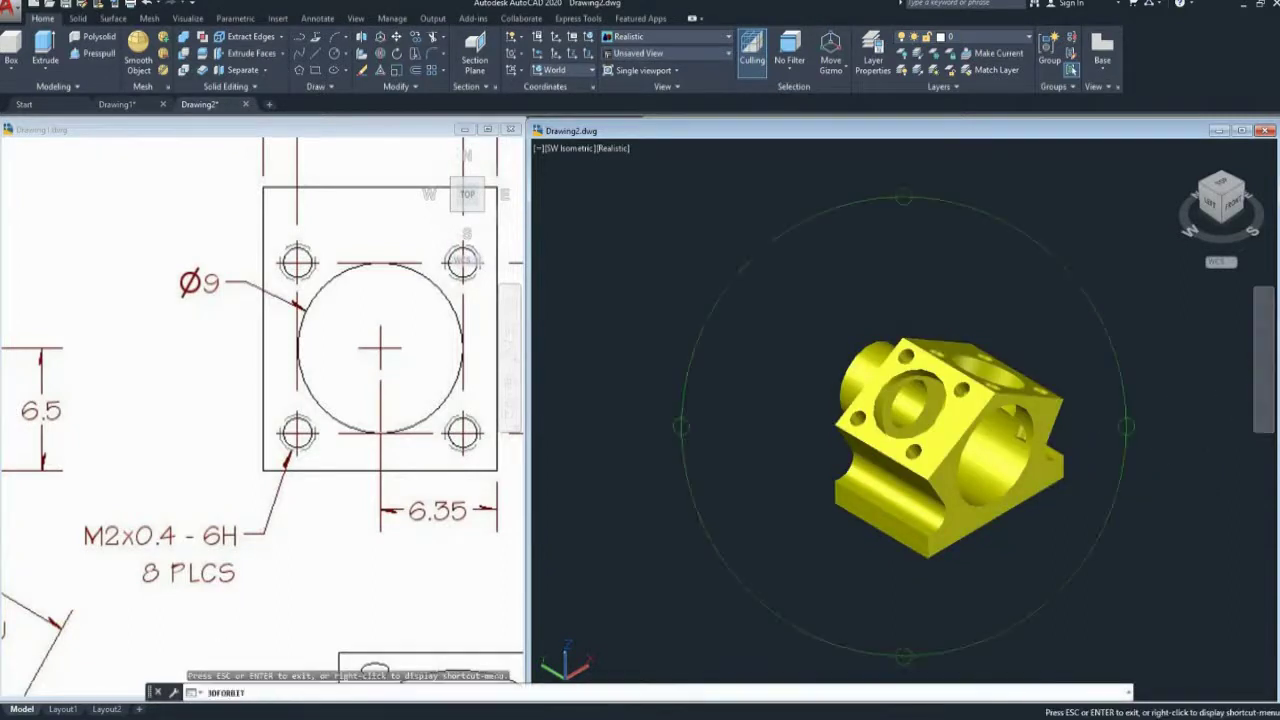
pyautogui.moveTo(1085, 573)
pyautogui.mouseDown()
pyautogui.moveTo(938, 366)
pyautogui.moveTo(900, 450)
pyautogui.moveTo(945, 344)
pyautogui.mouseUp()
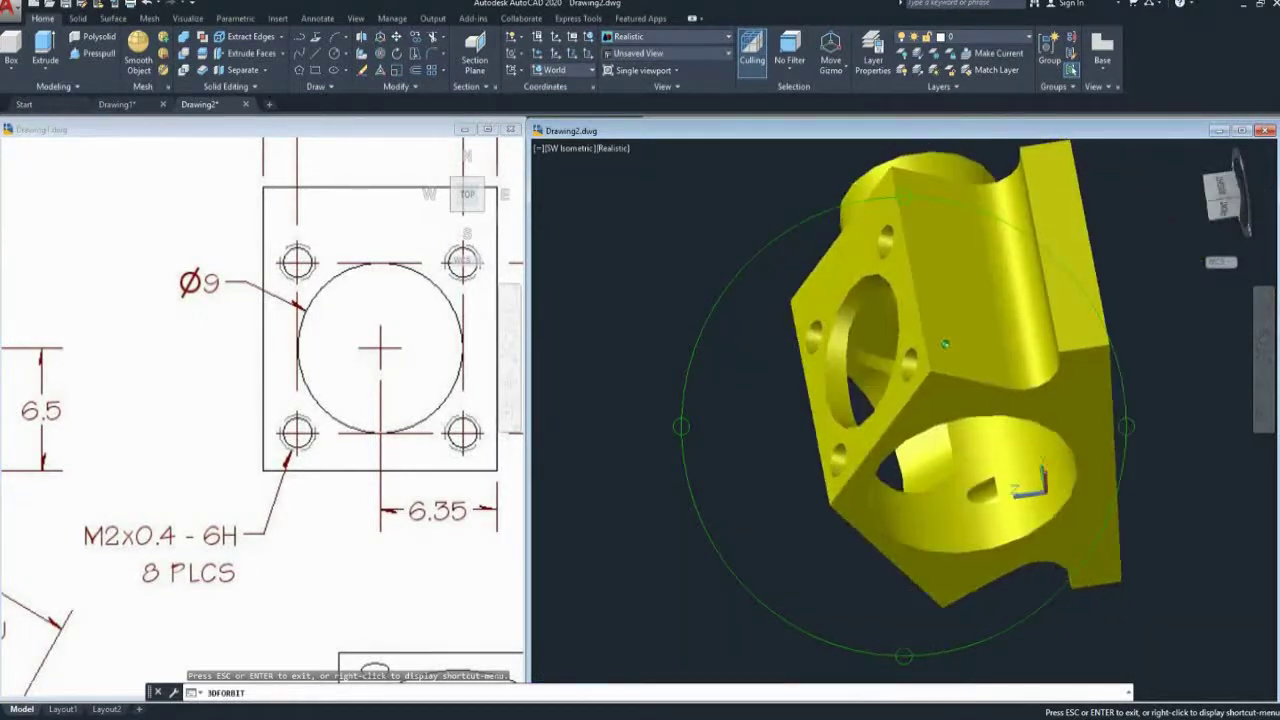